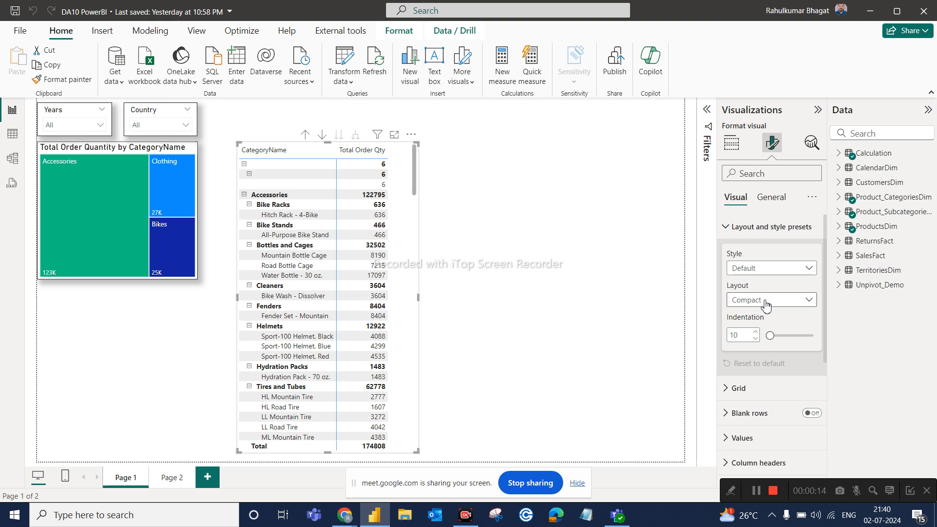
# - Try the Outline and Tabular layouts on the matrix, enlarging the visual to fit all its columns
pyautogui.click(764, 302)
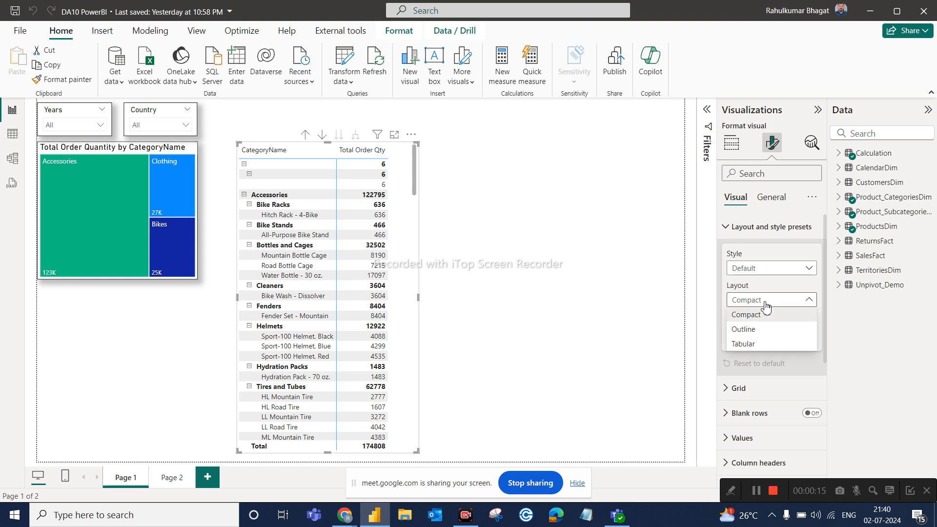
pyautogui.click(750, 336)
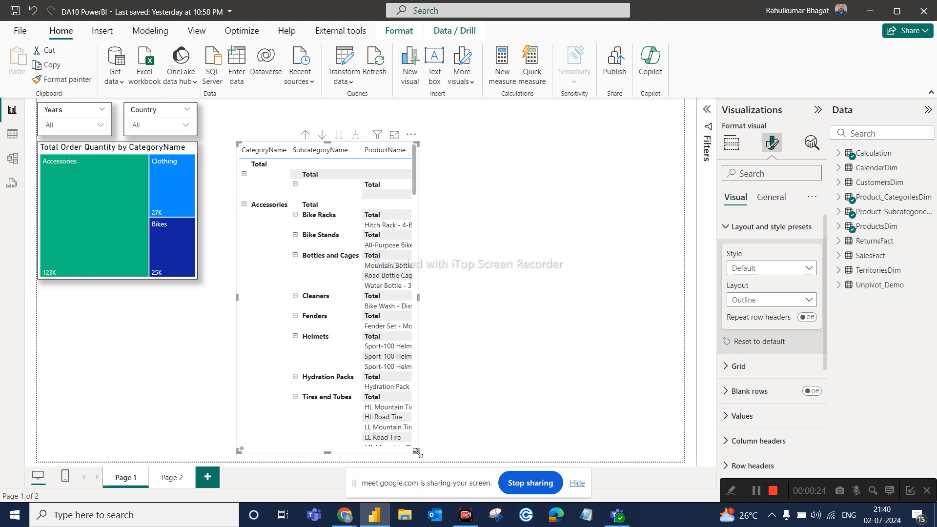
pyautogui.moveTo(415, 451); pyautogui.dragTo(517, 472)
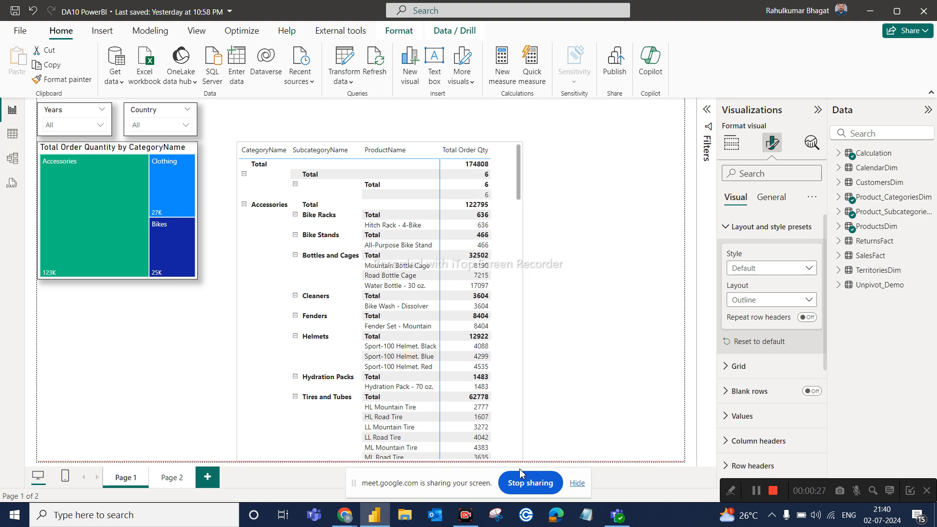
pyautogui.click(758, 301)
pyautogui.click(743, 343)
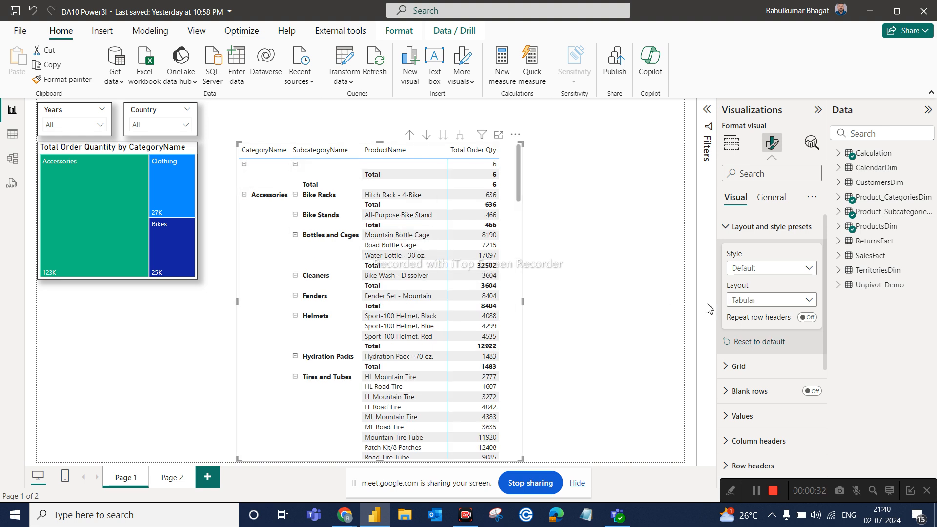
# - Set the matrix layout to Compact and shrink the visual to fit its CategoryName and Total Order Qty columns
pyautogui.click(766, 305)
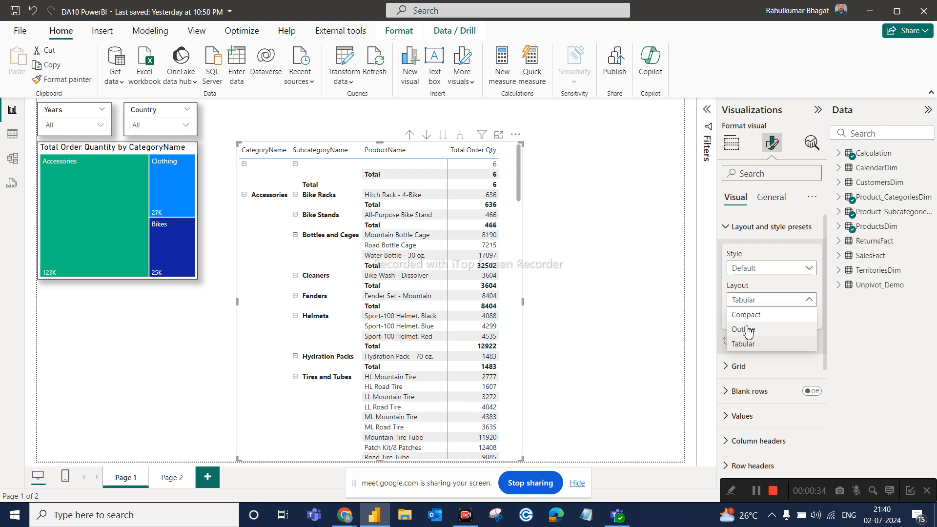
pyautogui.click(751, 318)
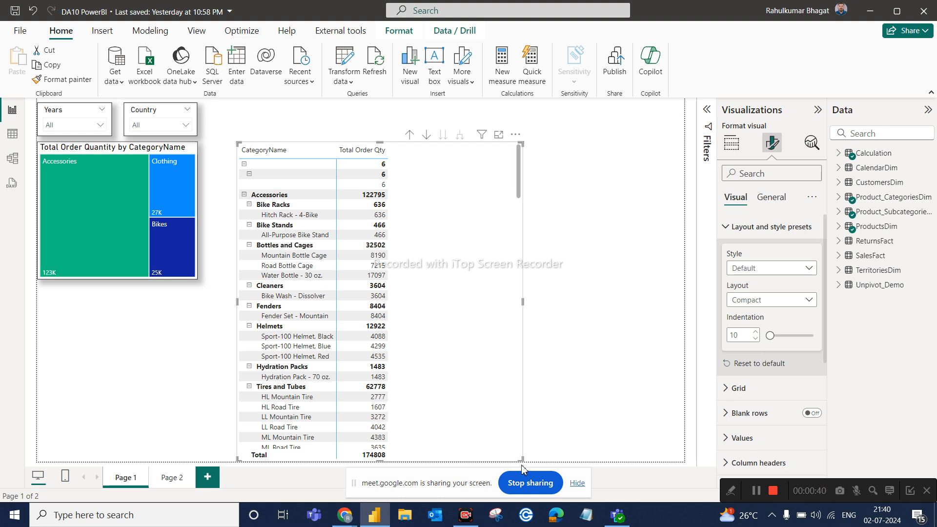
pyautogui.moveTo(520, 458); pyautogui.dragTo(406, 448)
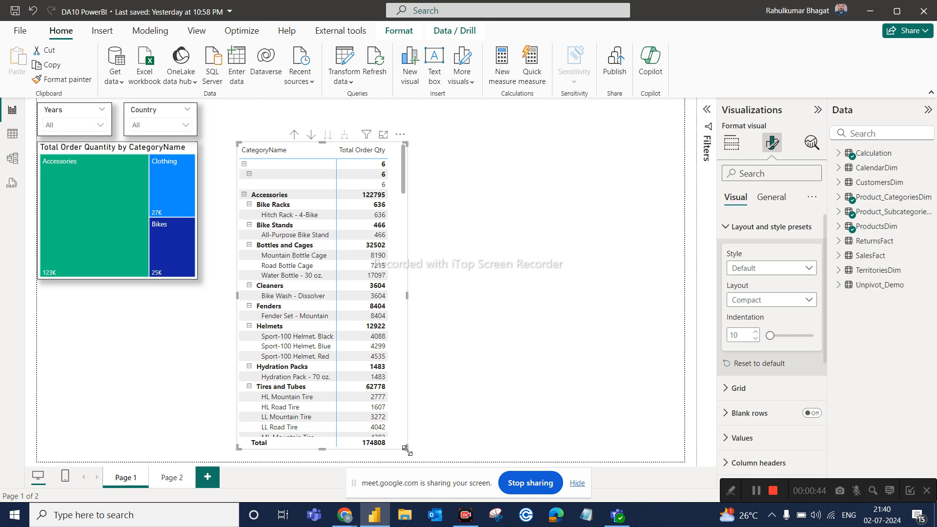
pyautogui.click(633, 324)
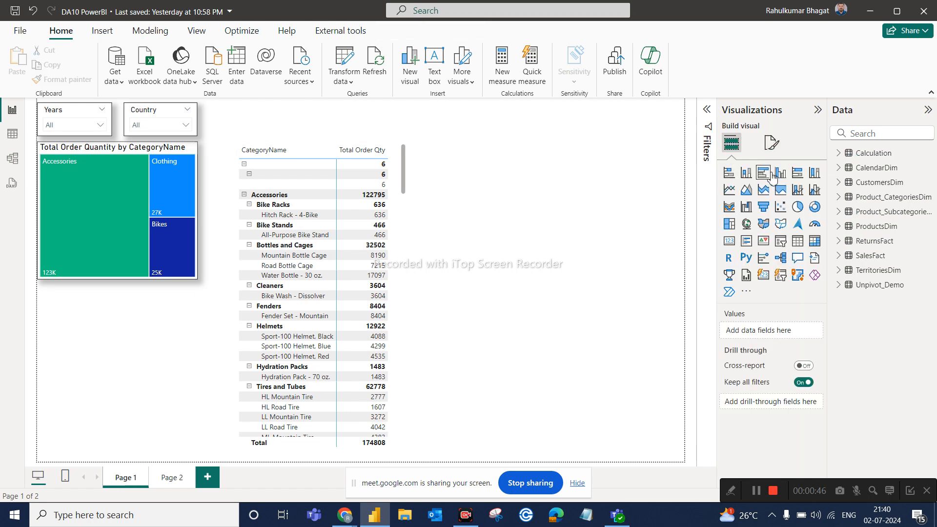
# - Check the fields in the Calculation table, and inspect the ReturnQuantity column in the ReturnsFact table data
pyautogui.click(839, 154)
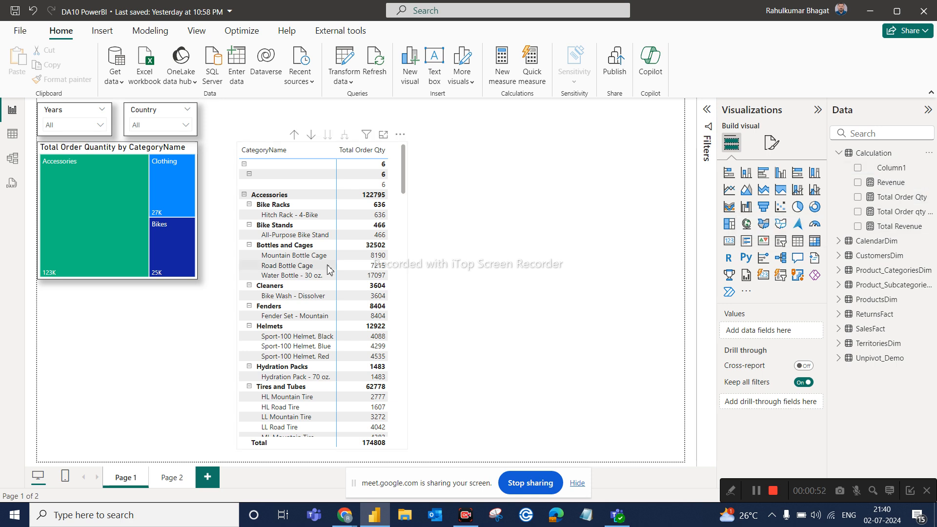
pyautogui.click(12, 134)
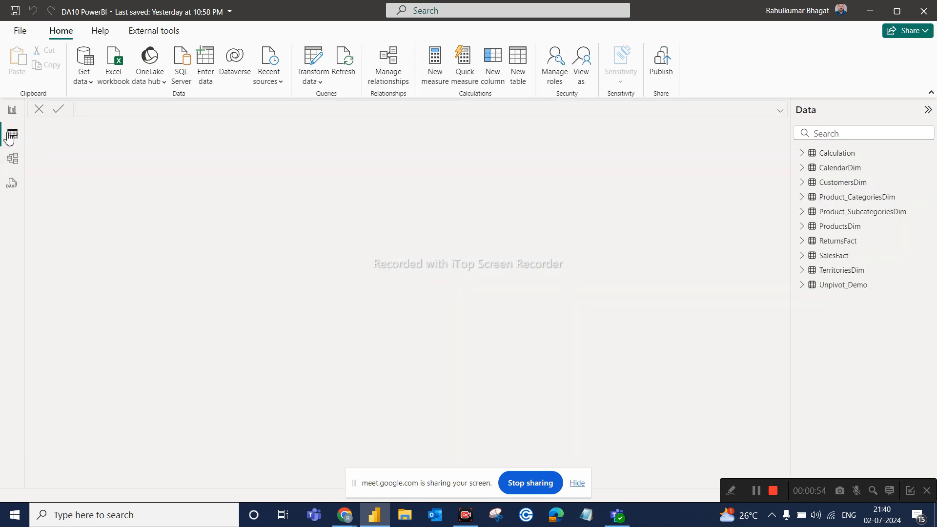
pyautogui.click(845, 244)
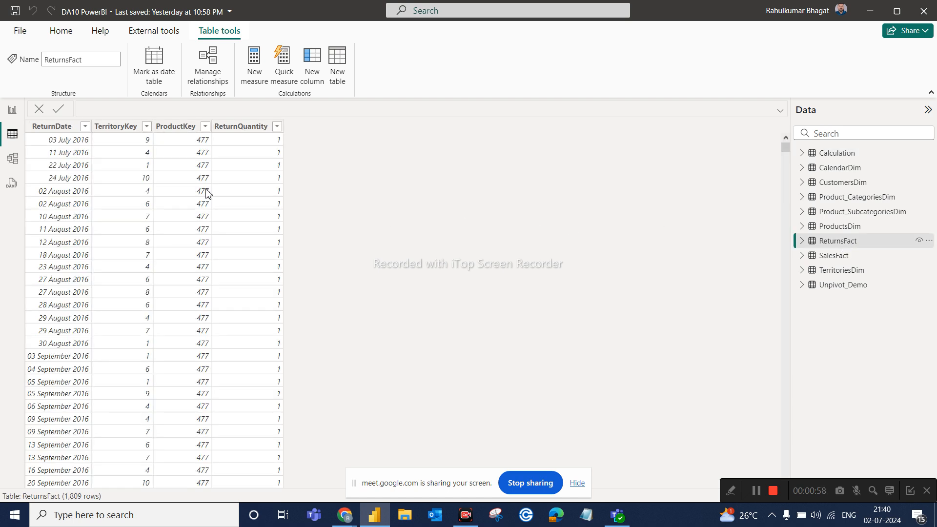
pyautogui.click(259, 128)
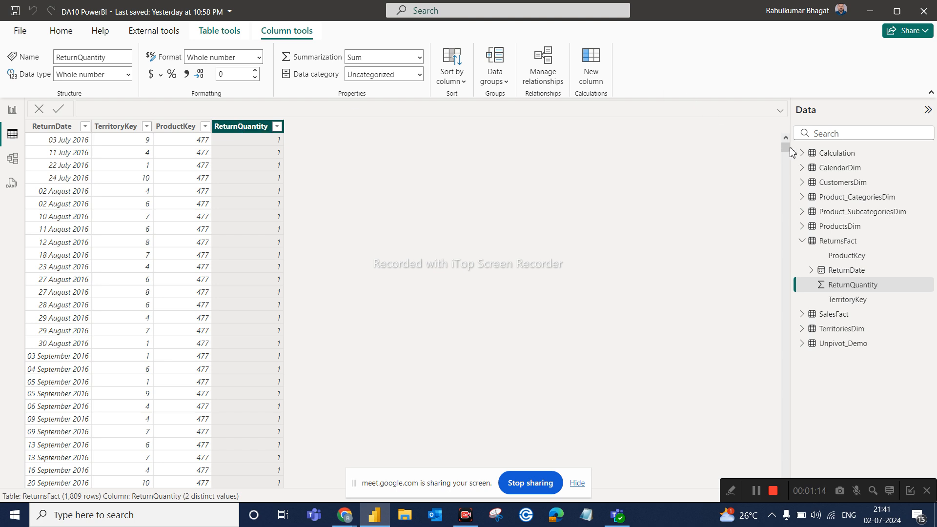
# - Create a measure in the Calculation table: Total Return Qty = SUM(ReturnsFact[ReturnQuantity])
pyautogui.click(925, 155)
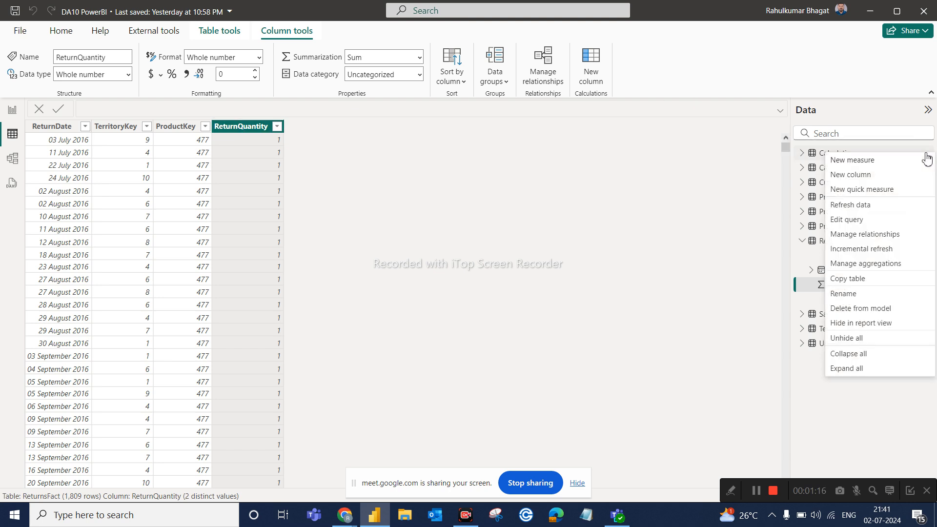
pyautogui.click(877, 161)
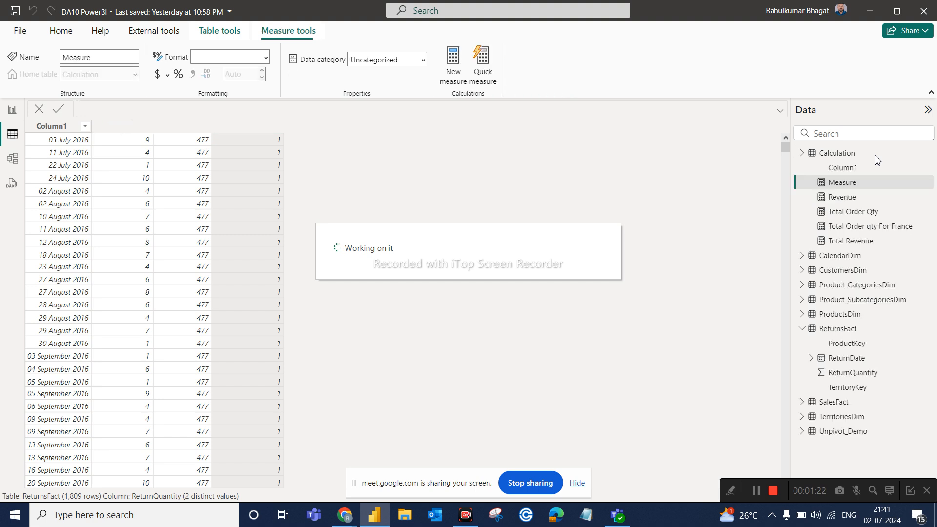
pyautogui.write('Total R')
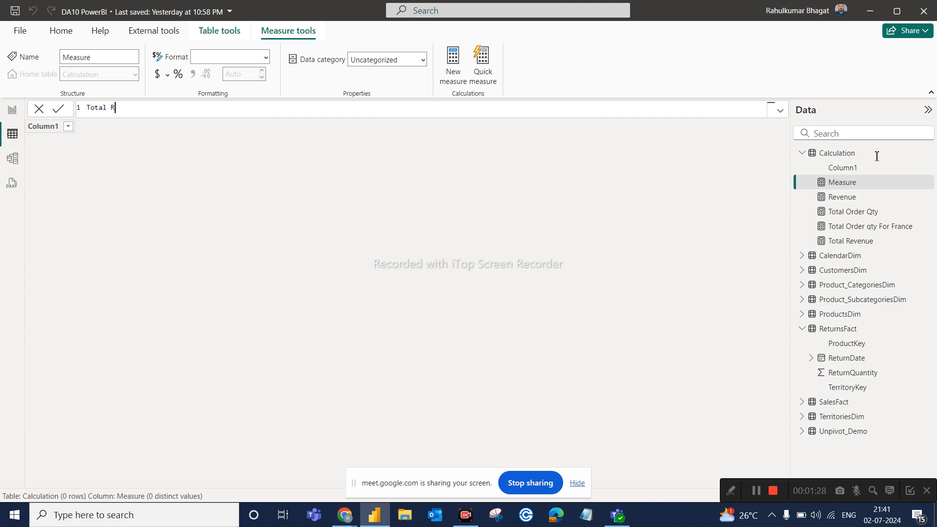
pyautogui.write('eturn Qty = sum')
pyautogui.press('Tab')
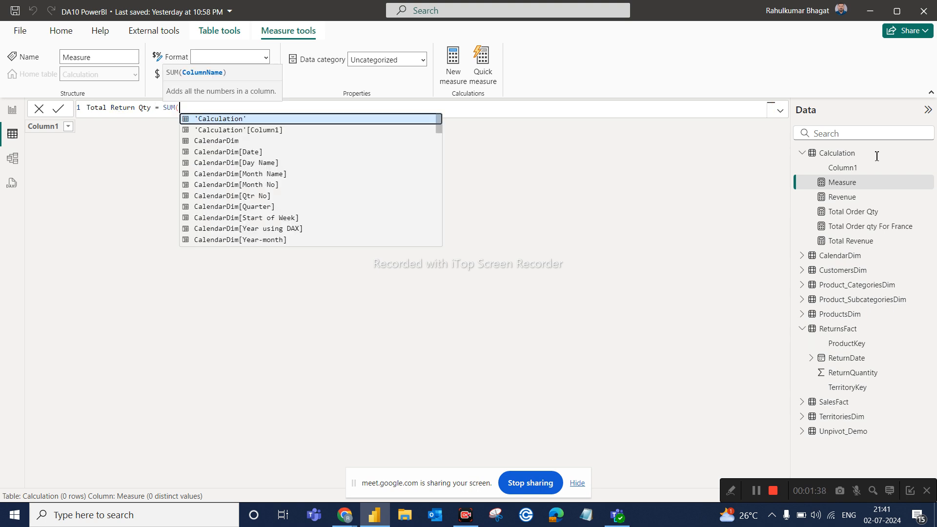
pyautogui.write('retu')
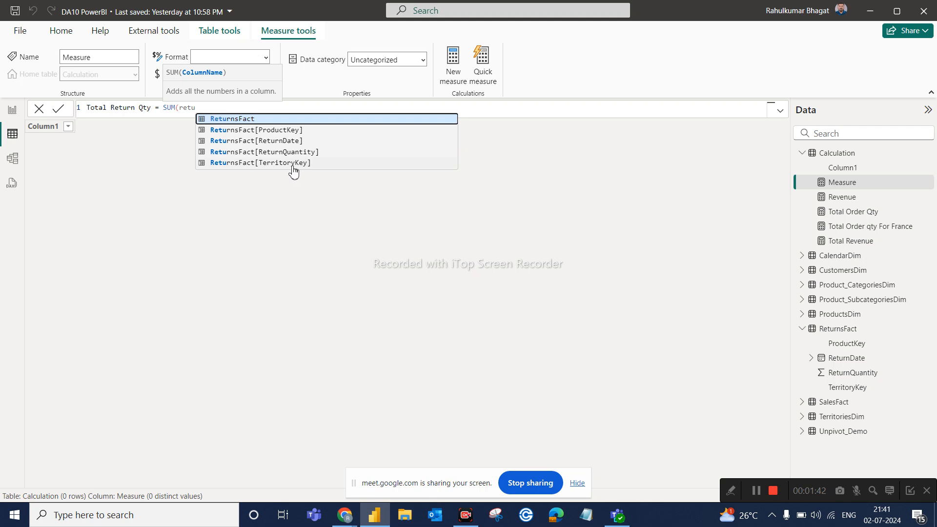
pyautogui.click(297, 153)
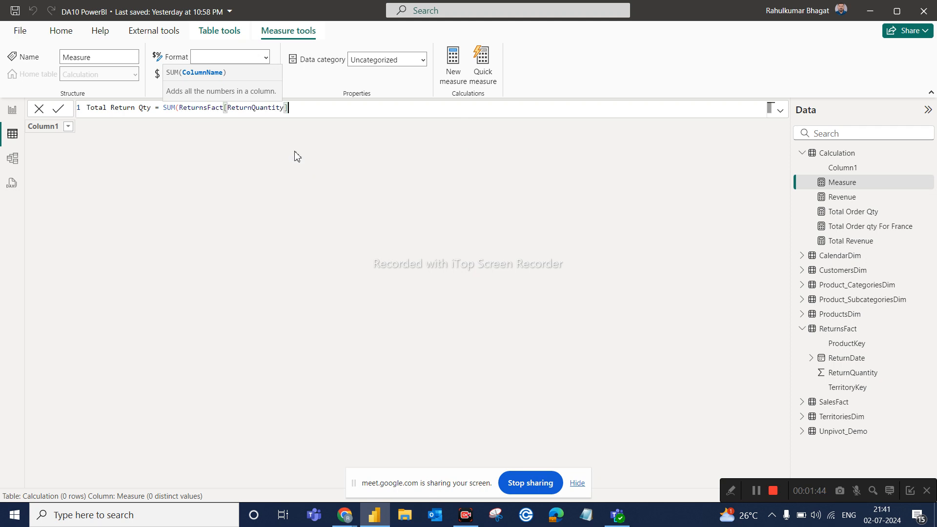
pyautogui.write(')')
pyautogui.press('Return')
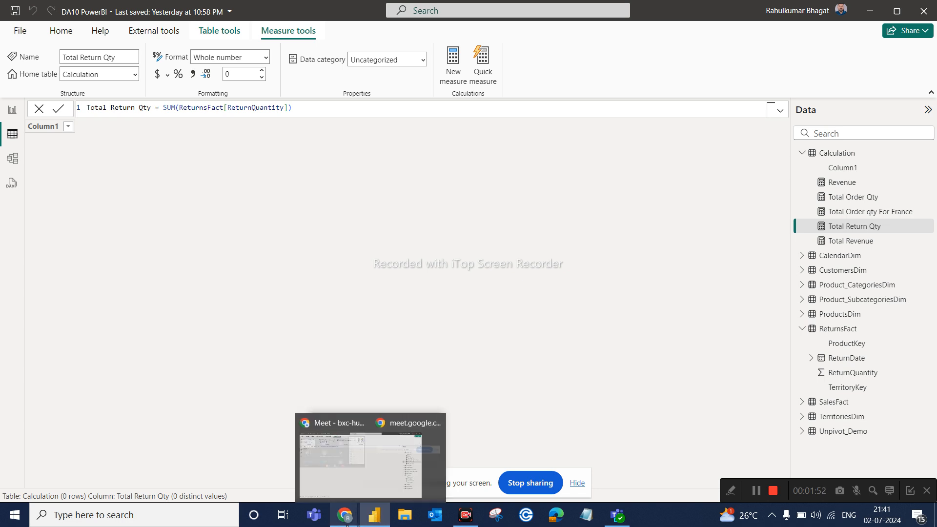
# - Open Excel with a new blank workbook and maximize its window
pyautogui.click(199, 523)
pyautogui.write('ex')
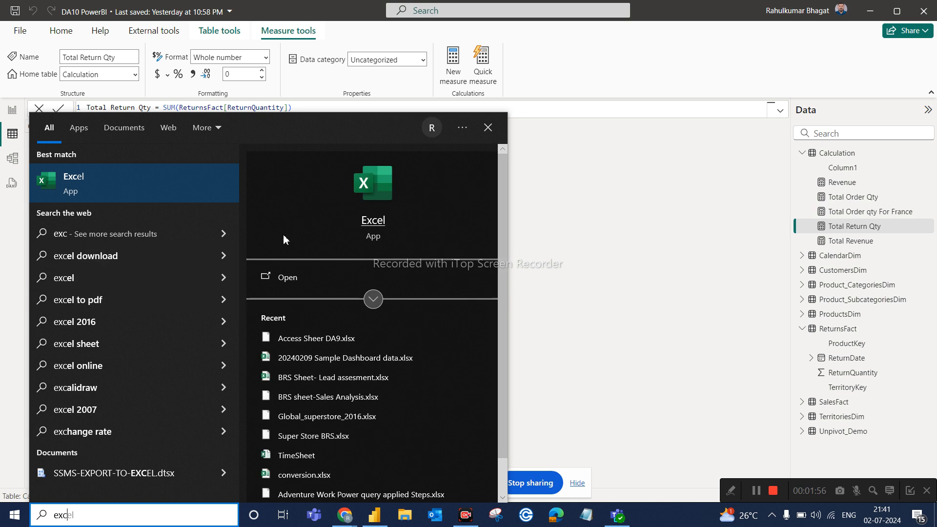
pyautogui.write('c')
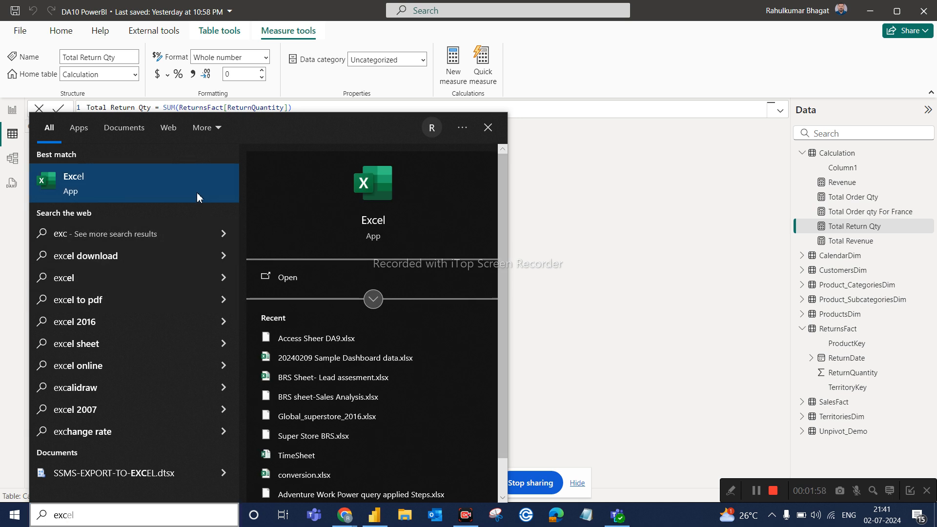
pyautogui.click(199, 194)
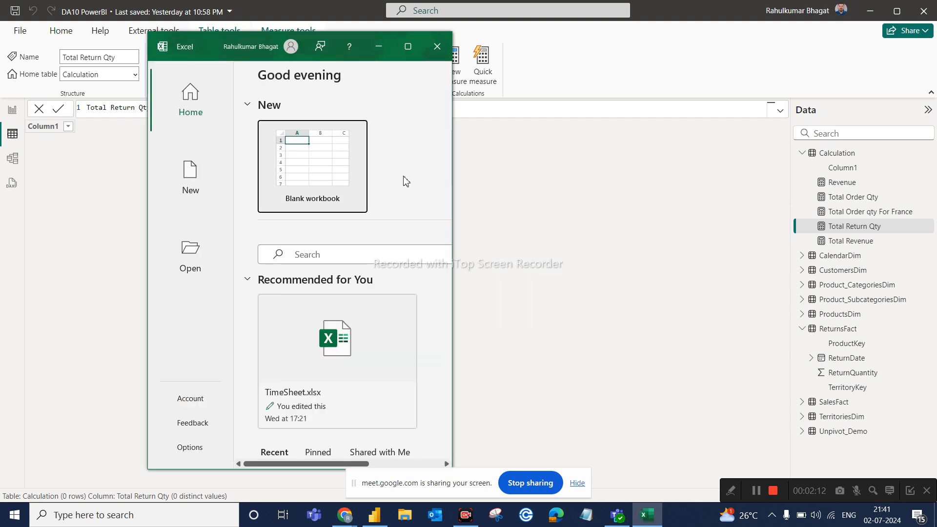
pyautogui.click(360, 172)
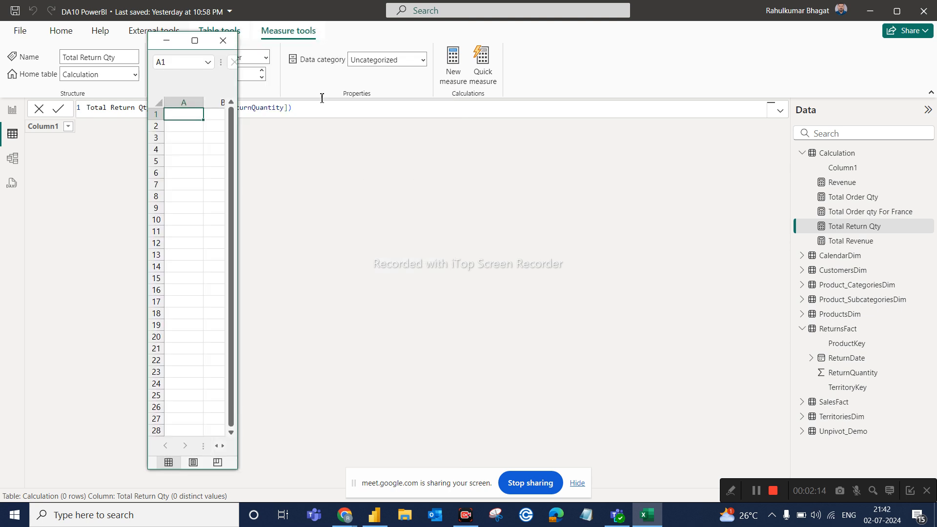
pyautogui.click(195, 40)
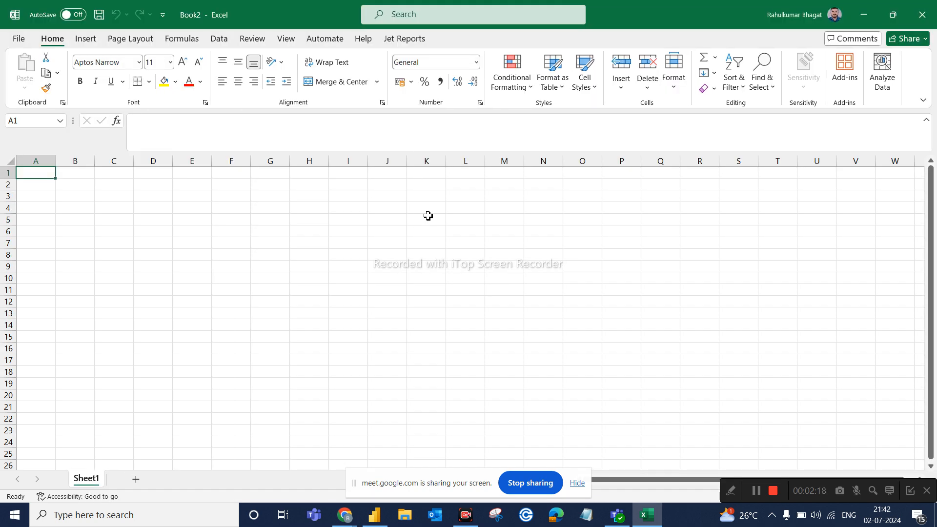
# - Enter 10/100 in cell K4 and clear the entry again
pyautogui.click(428, 216)
pyautogui.click(430, 207)
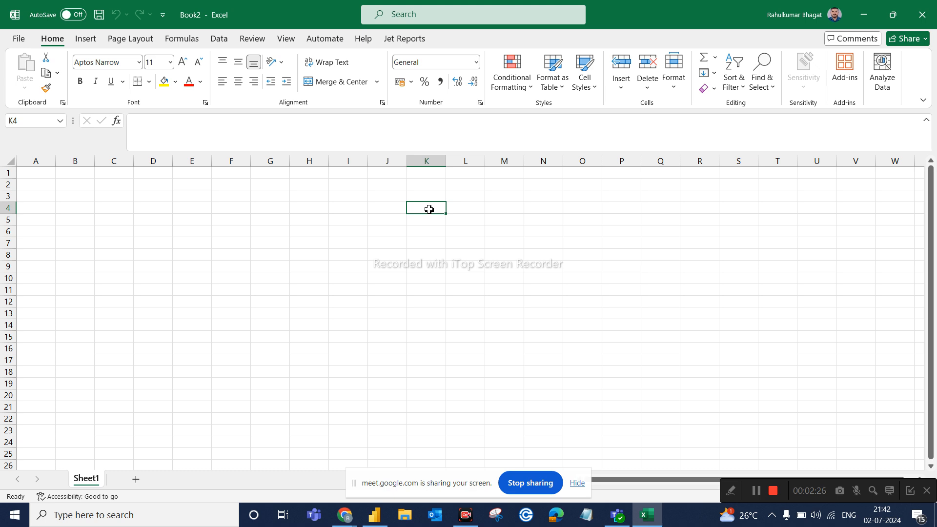
pyautogui.write('10/10')
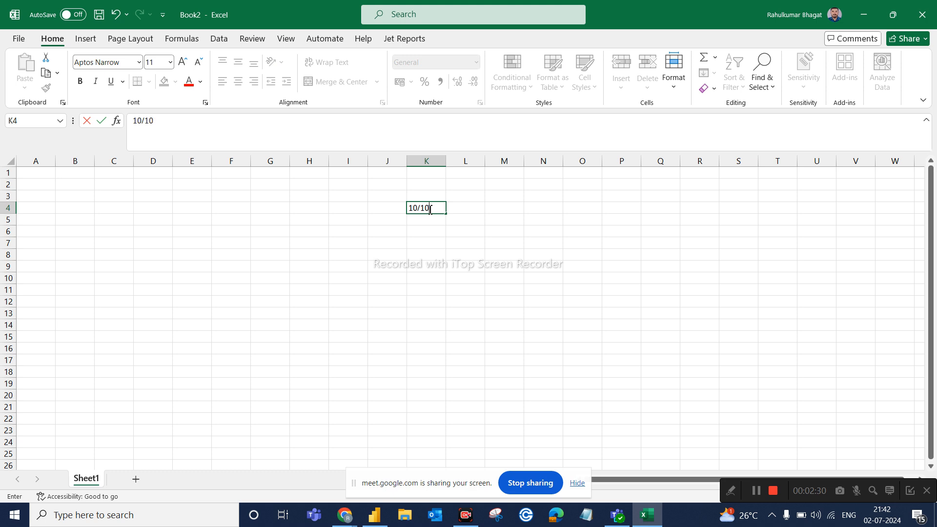
pyautogui.write('0')
pyautogui.press('BackSpace')
pyautogui.press('BackSpace')
pyautogui.press('BackSpace')
pyautogui.press('BackSpace')
pyautogui.press('BackSpace')
# - Switch back to Power BI and add a new measure to the Calculation table
pyautogui.moveTo(350, 520)
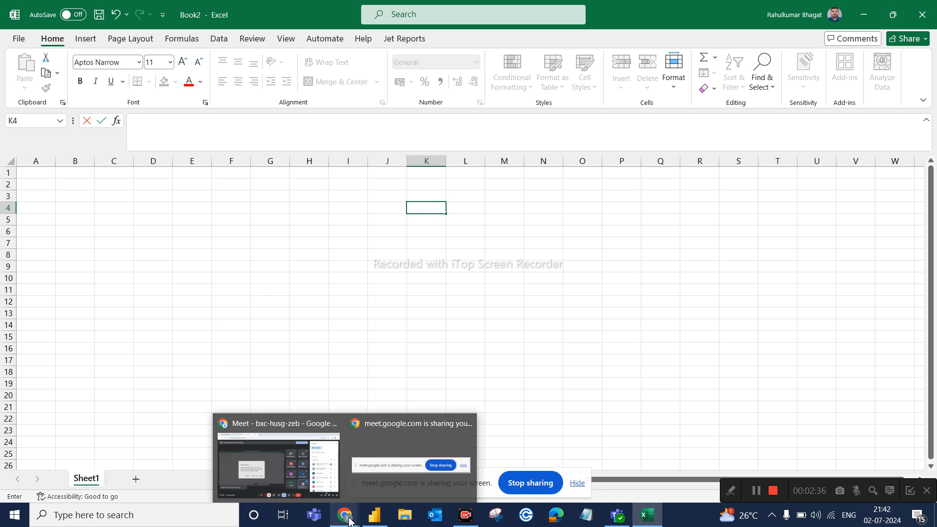
pyautogui.click(374, 515)
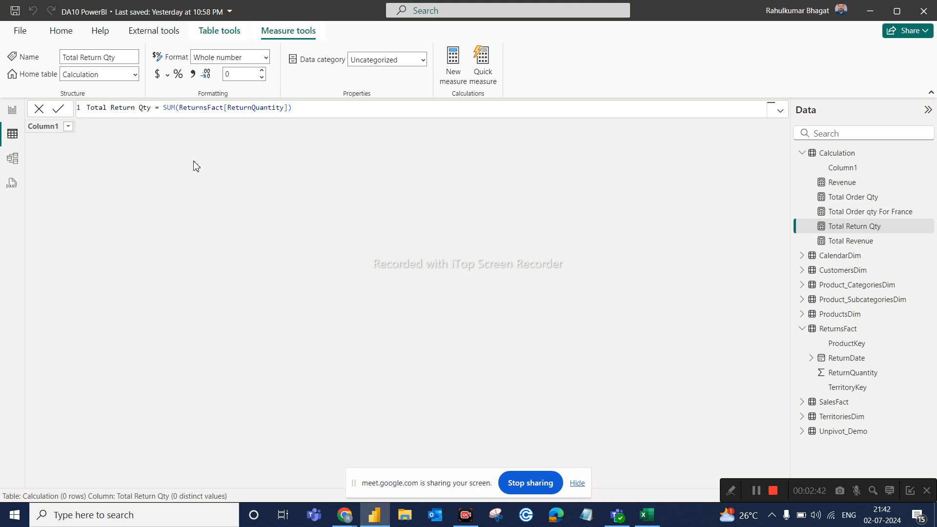
pyautogui.click(929, 154)
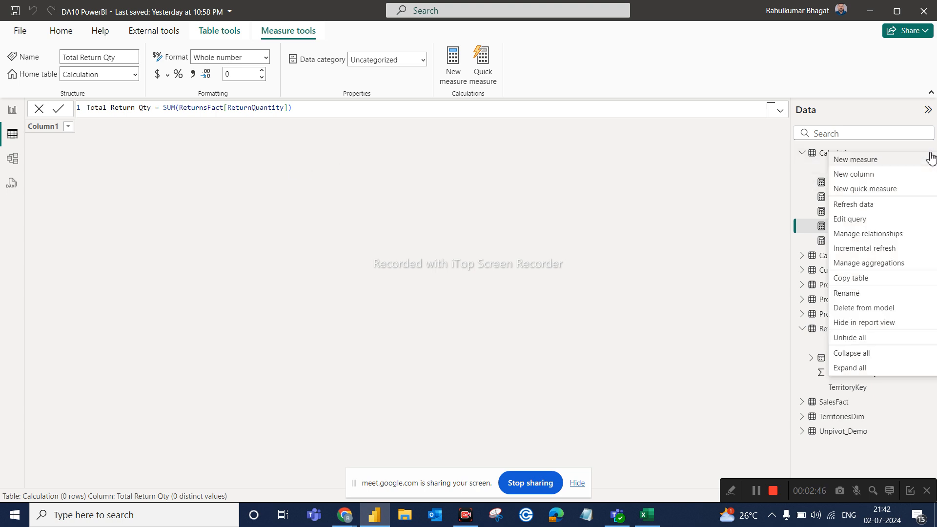
pyautogui.click(873, 161)
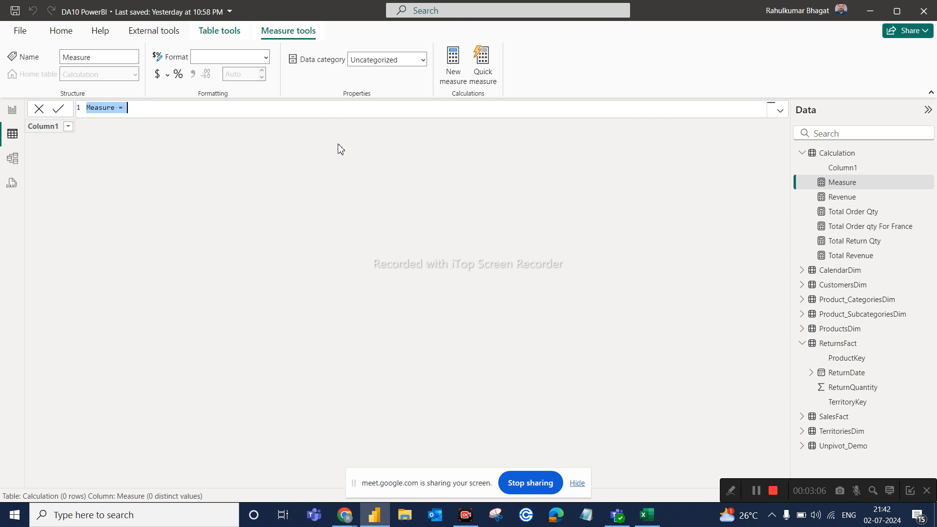
# - Define the new measure as Return % = DIVIDE([Total Return Qty],[Total Order Qty],0)
pyautogui.write('Return')
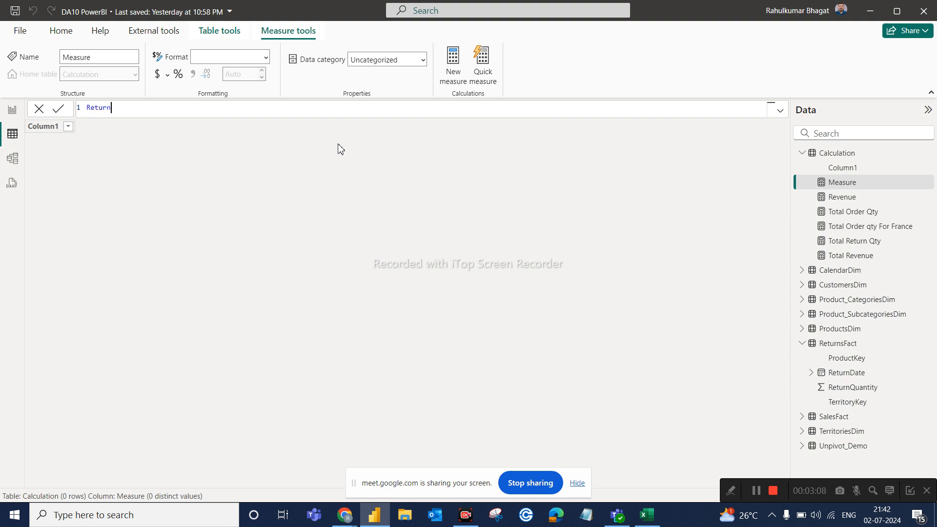
pyautogui.write(' % = DIVIDE(')
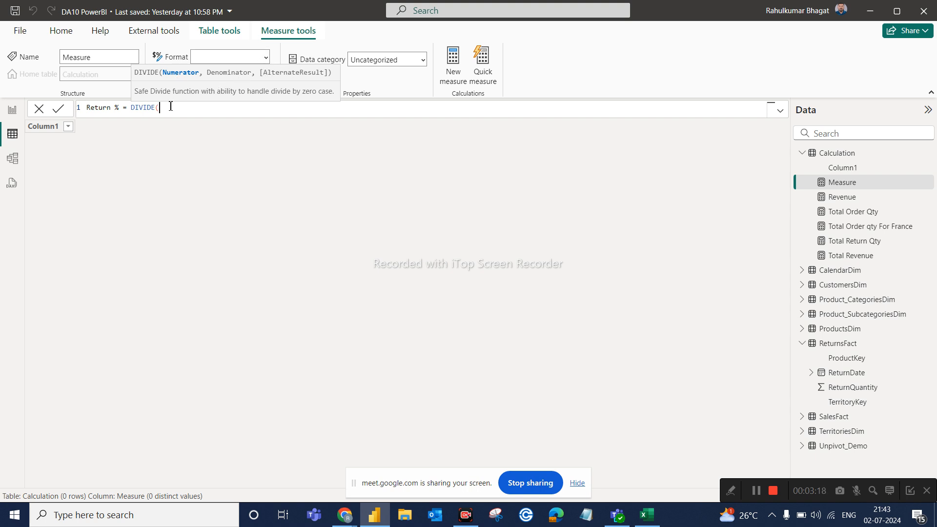
pyautogui.write('ret')
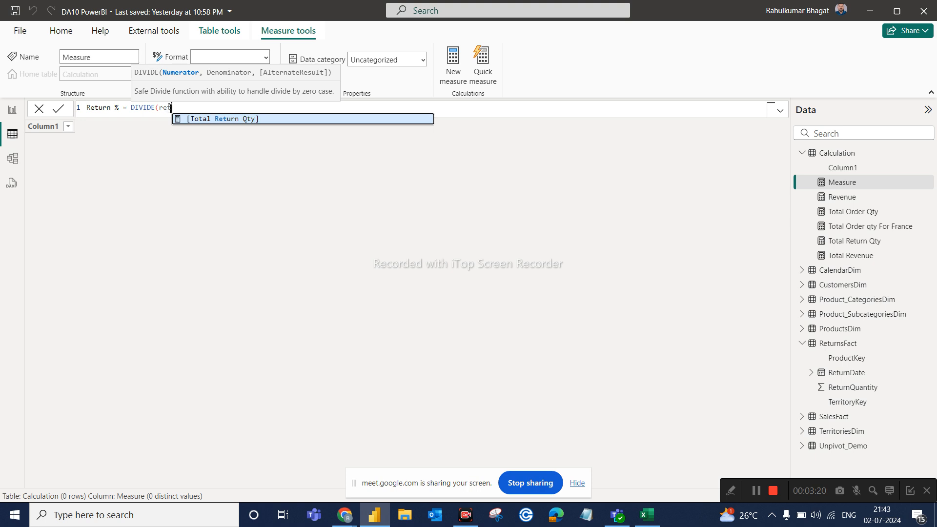
pyautogui.click(217, 120)
pyautogui.write(',')
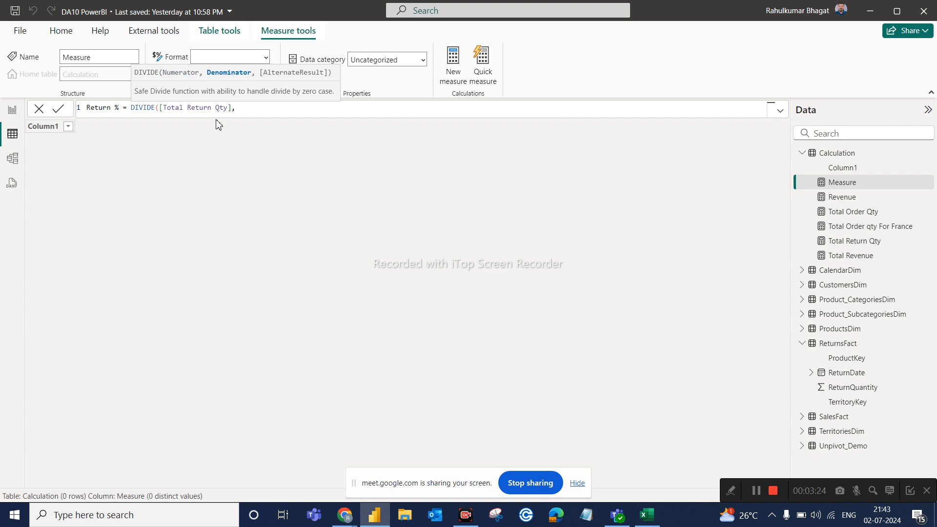
pyautogui.write('tota')
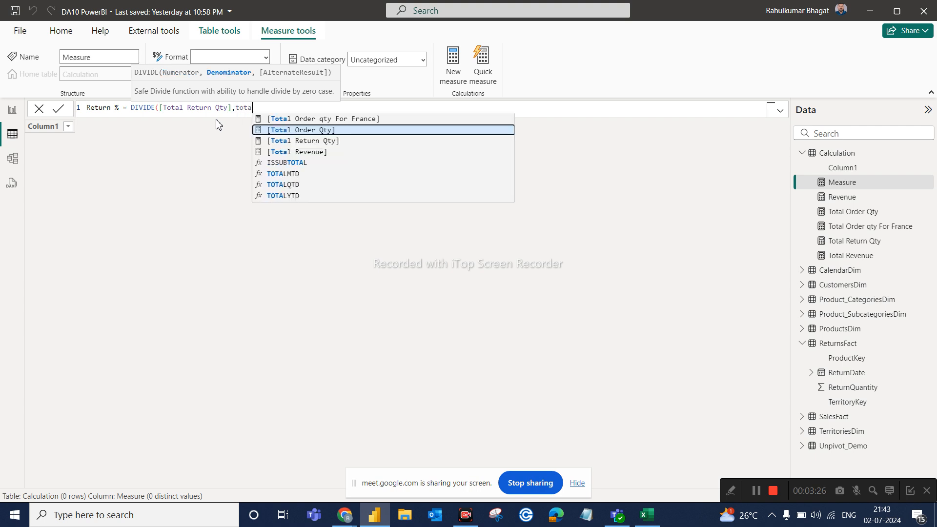
pyautogui.click(307, 131)
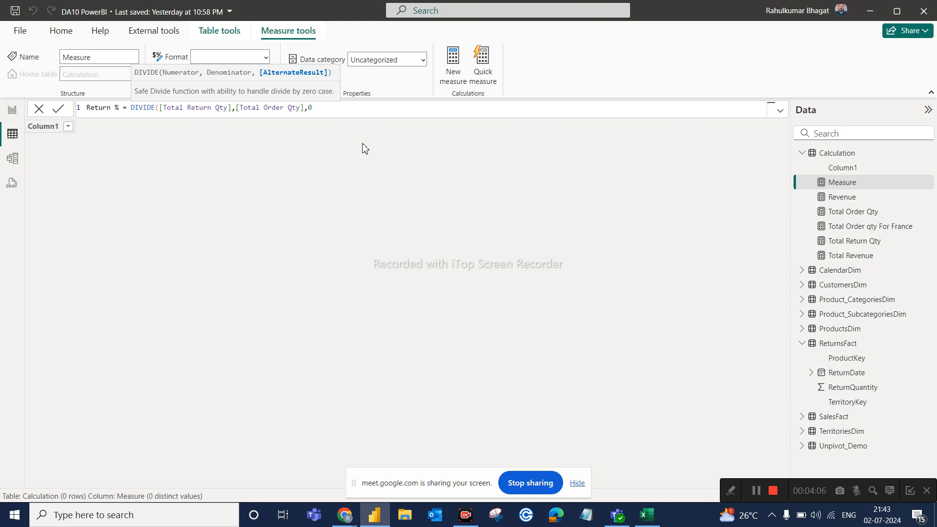
pyautogui.write(')')
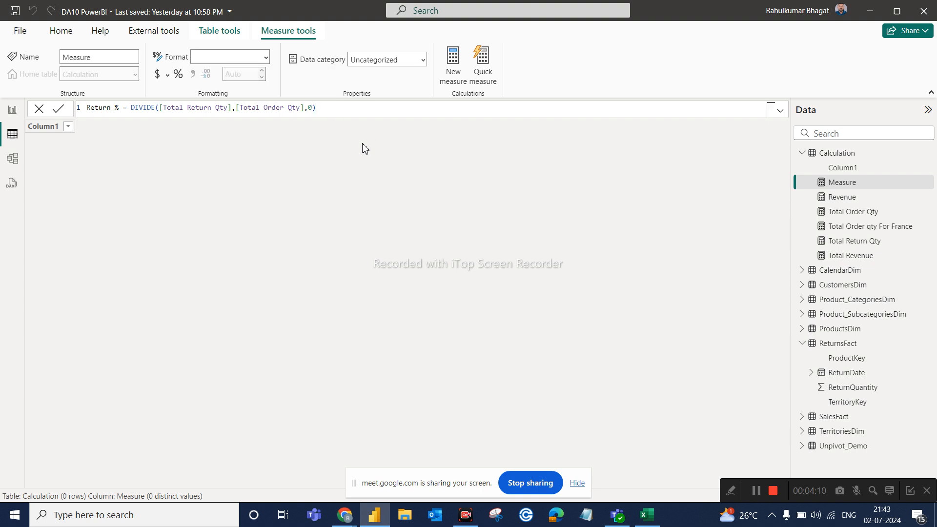
pyautogui.press('Return')
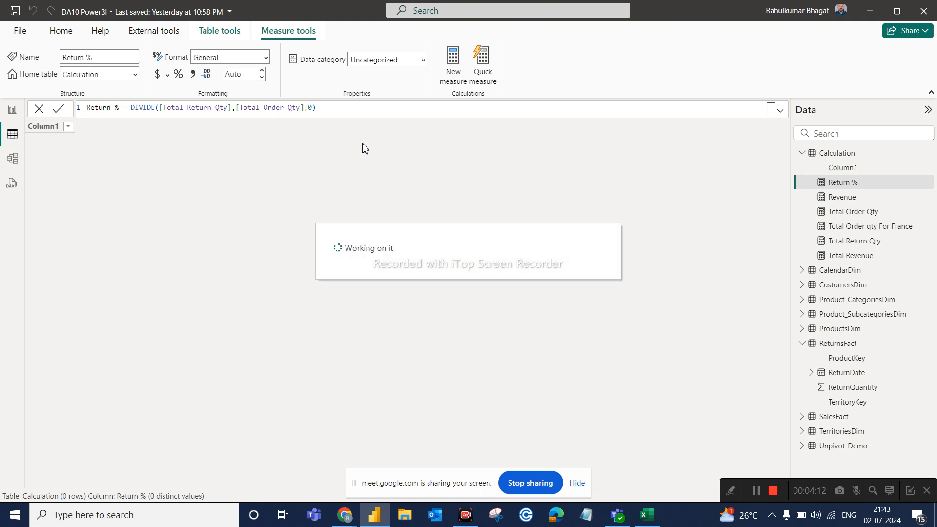
# - Widen the matrix on report Page 1 and add the Return % measure to its values after Total Order Qty
pyautogui.click(16, 118)
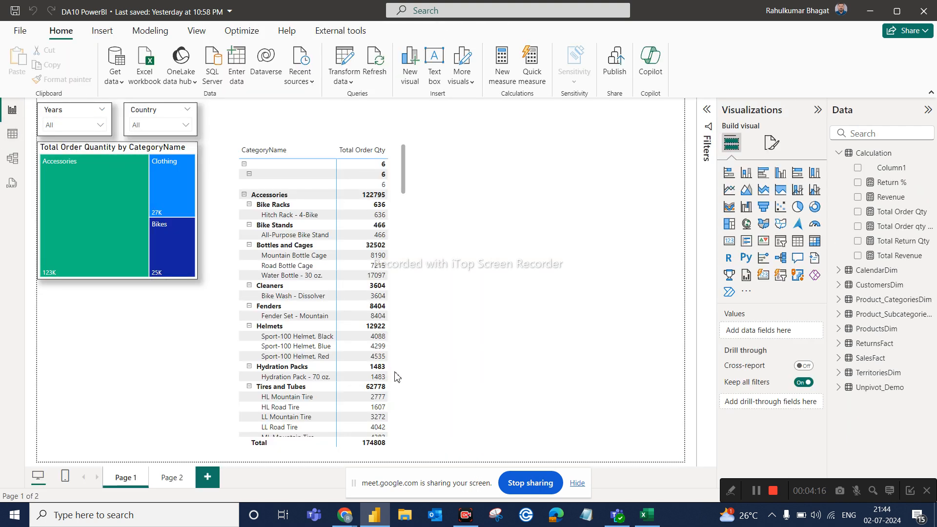
pyautogui.click(403, 445)
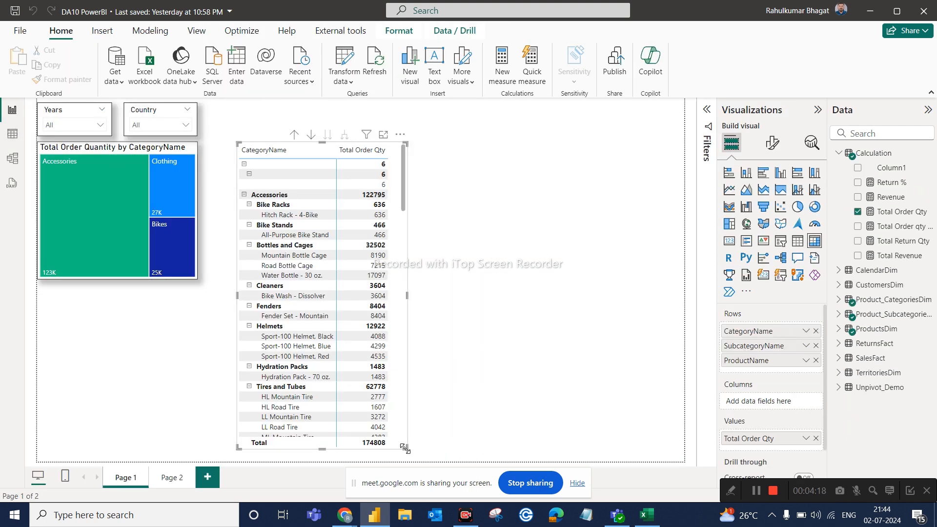
pyautogui.moveTo(405, 447); pyautogui.dragTo(434, 447)
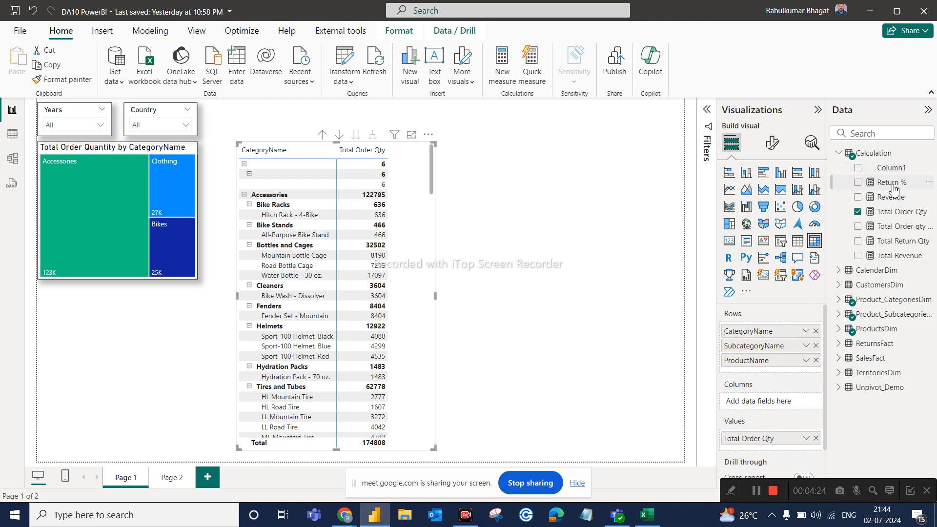
pyautogui.moveTo(878, 185); pyautogui.dragTo(780, 446)
pyautogui.scroll(-1, 805, 423)
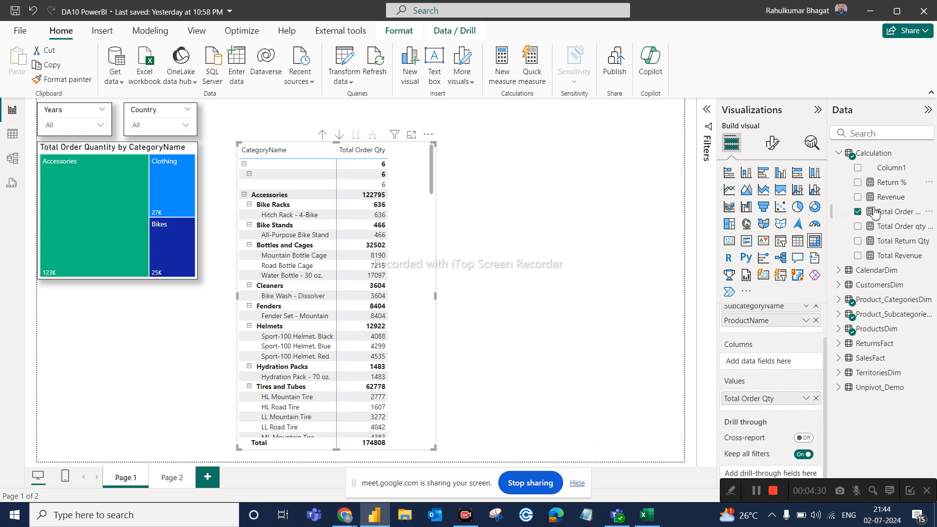
pyautogui.moveTo(897, 184); pyautogui.dragTo(770, 406)
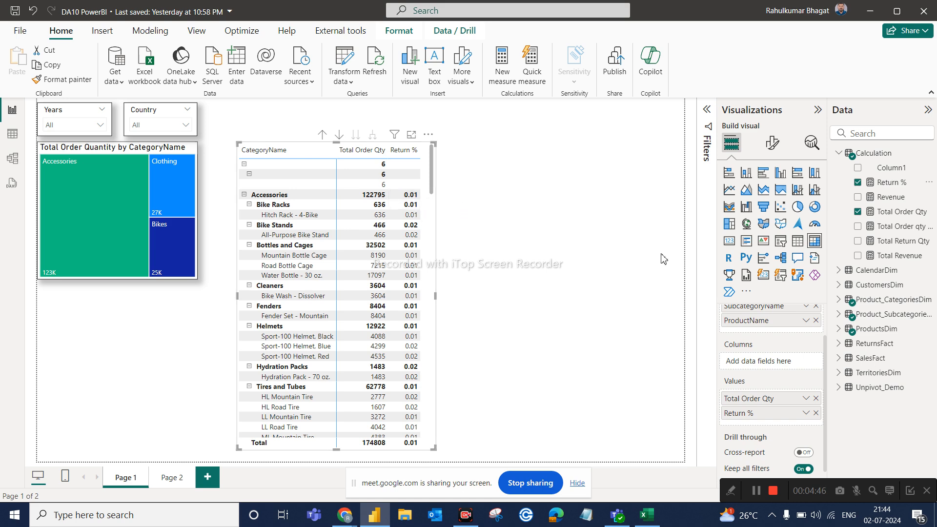
# - Check the available number formats for the Return % measure and leave the measure selected
pyautogui.click(904, 182)
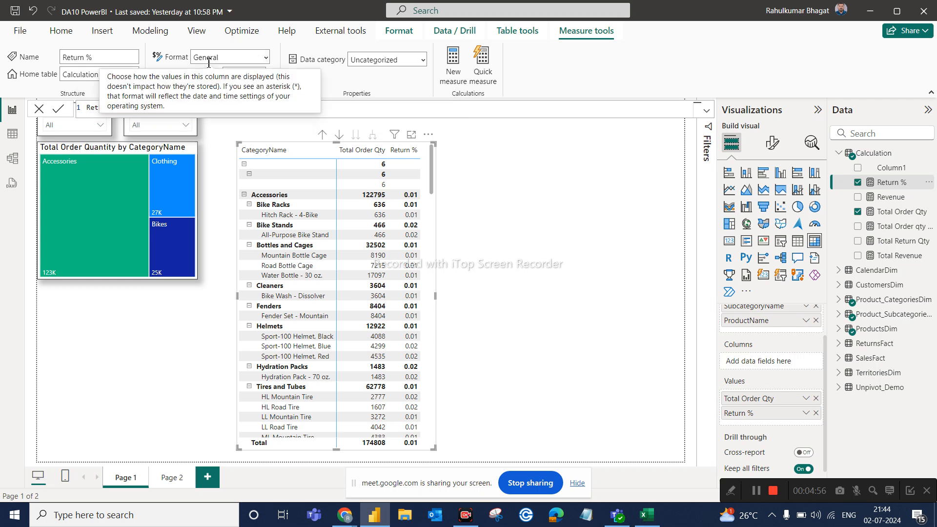
pyautogui.click(267, 58)
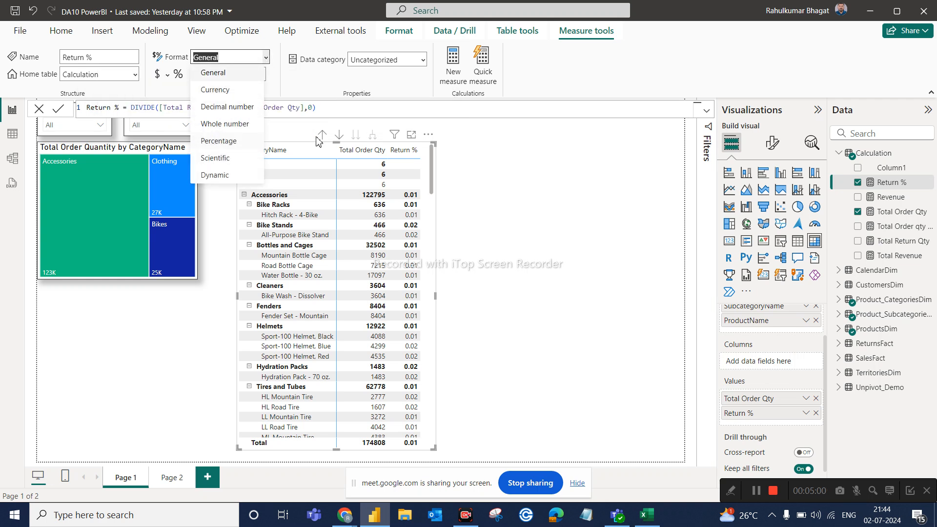
pyautogui.click(413, 121)
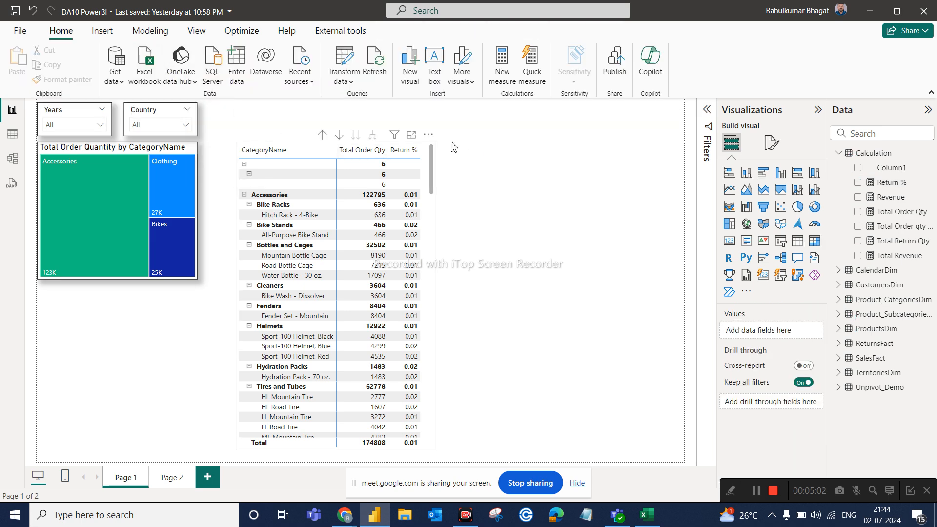
pyautogui.click(891, 186)
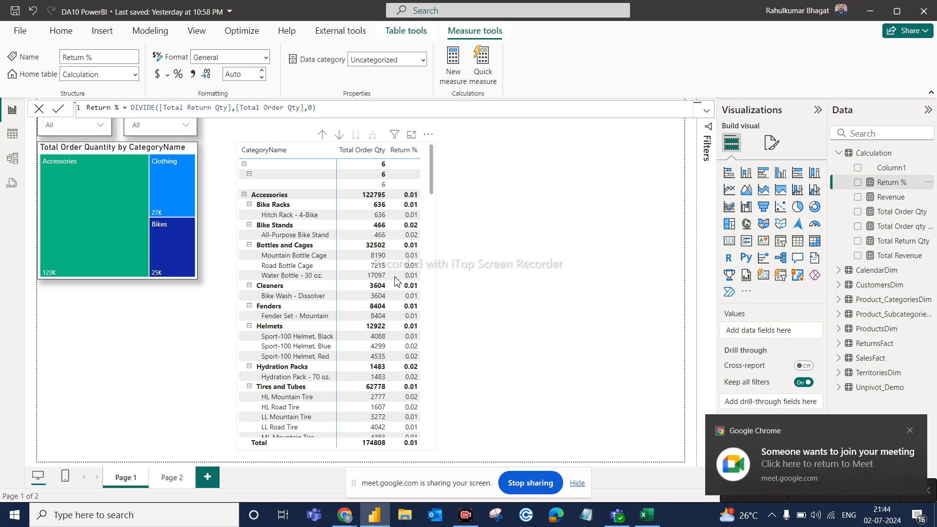
# - Switch to the Google Meet call, admit the waiting participant, and minimize the browser
pyautogui.click(797, 474)
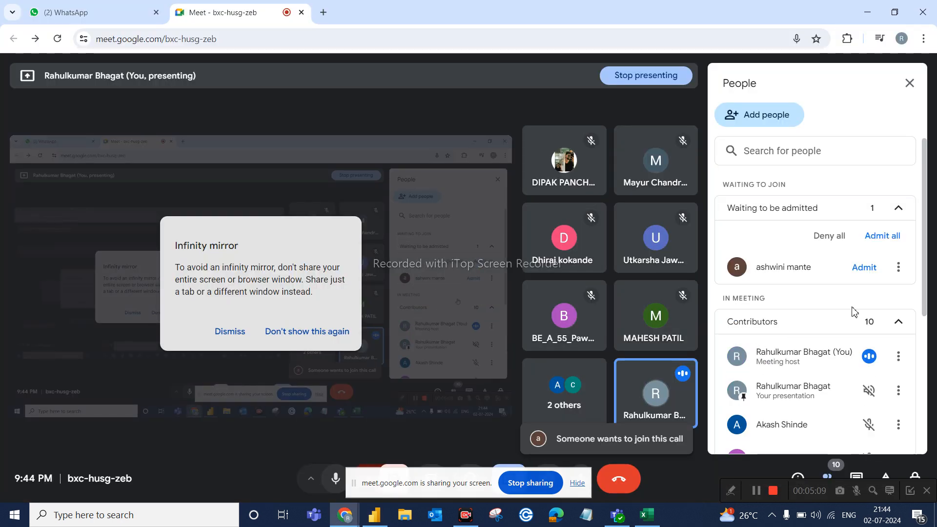
pyautogui.click(864, 268)
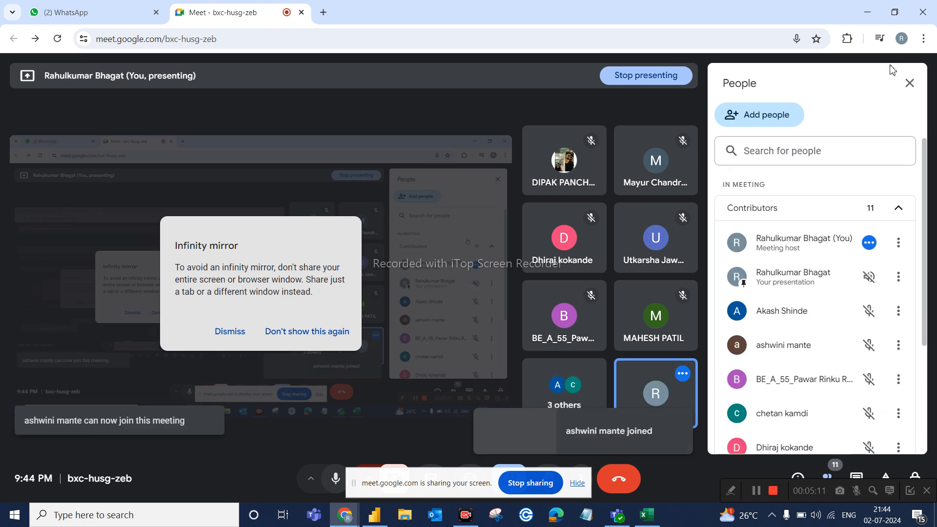
pyautogui.click(867, 12)
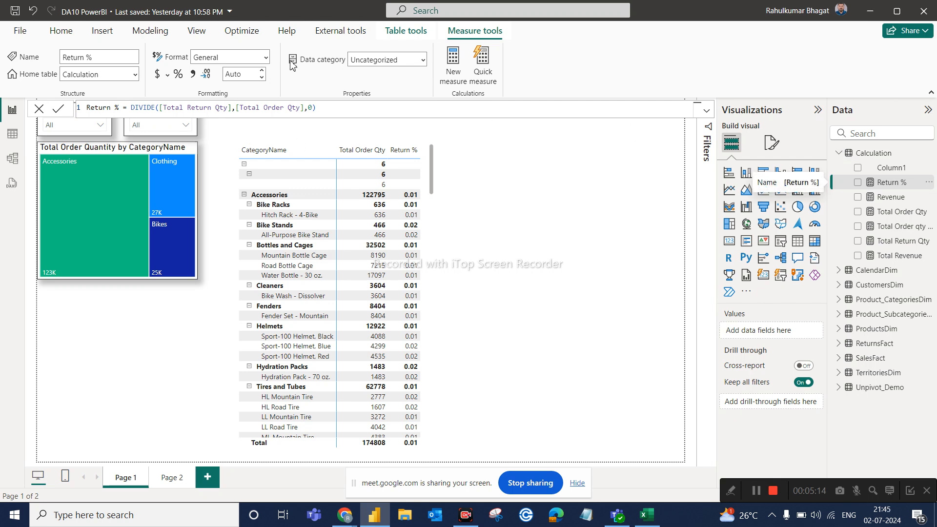
# - Format the Return % measure as a percentage and review the values further down the matrix
pyautogui.click(179, 75)
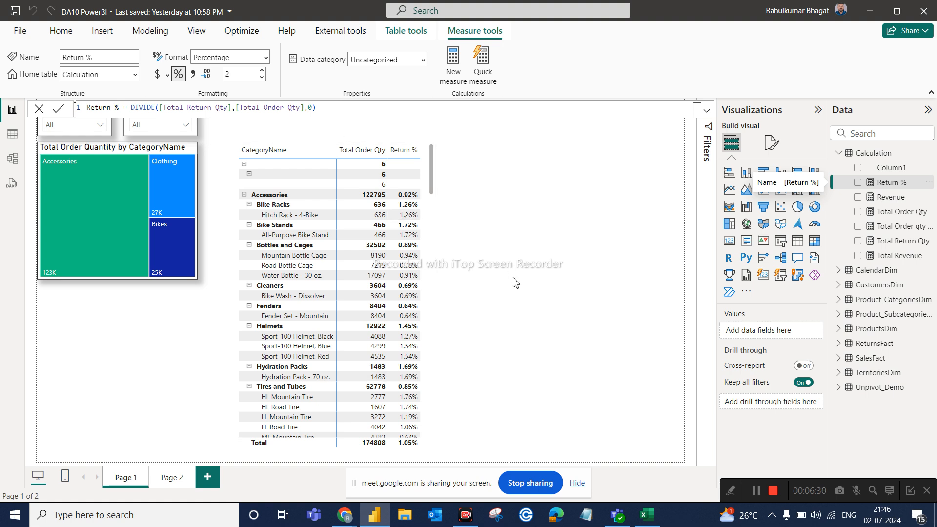
pyautogui.click(435, 249)
pyautogui.click(435, 241)
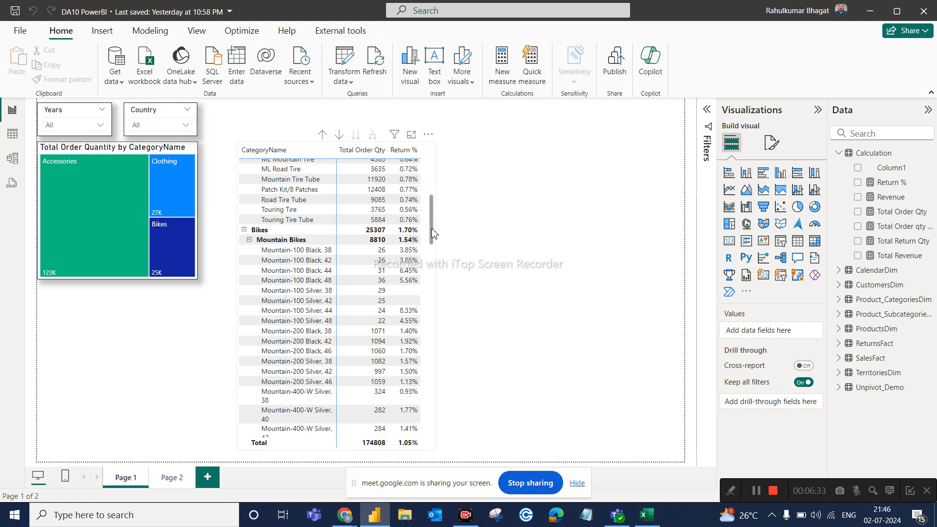
# - Add data bars with the default settings to Total Order Qty in the matrix and sort the matrix by that column in descending order
pyautogui.click(436, 173)
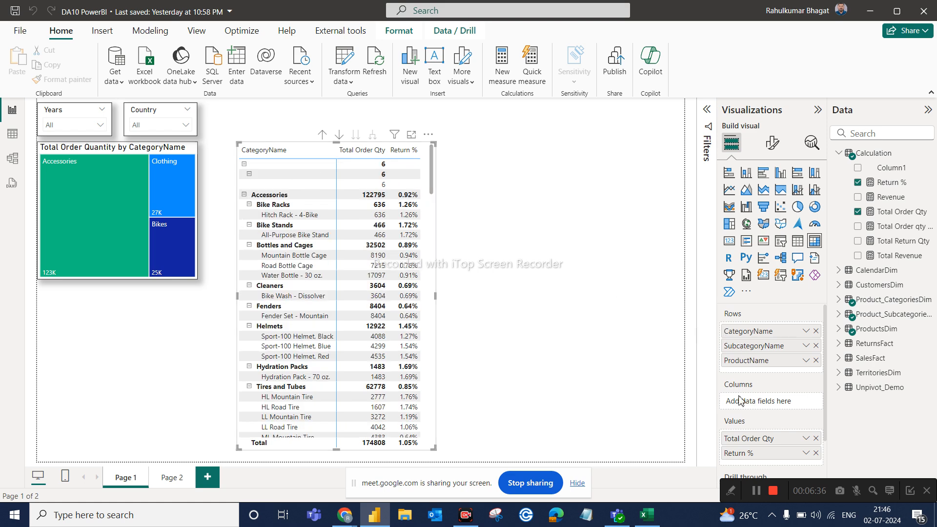
pyautogui.scroll(-2, 741, 400)
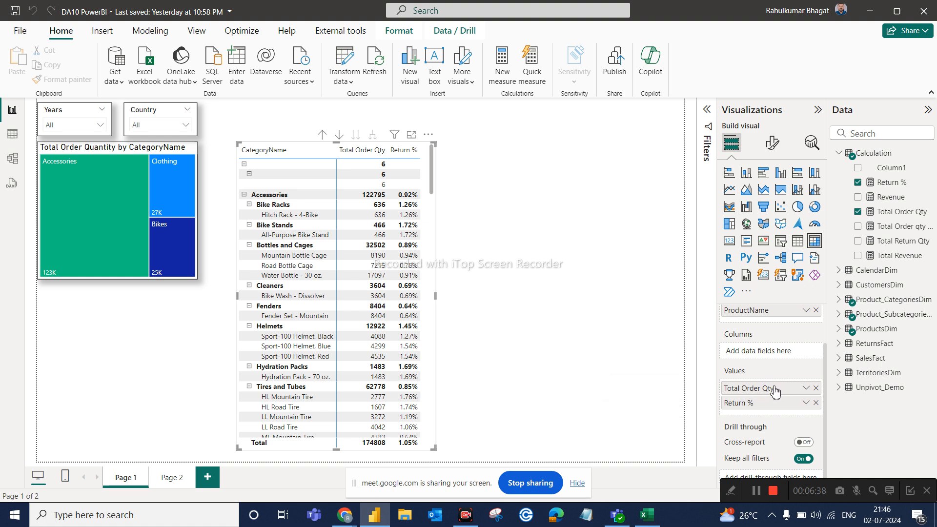
pyautogui.click(810, 391)
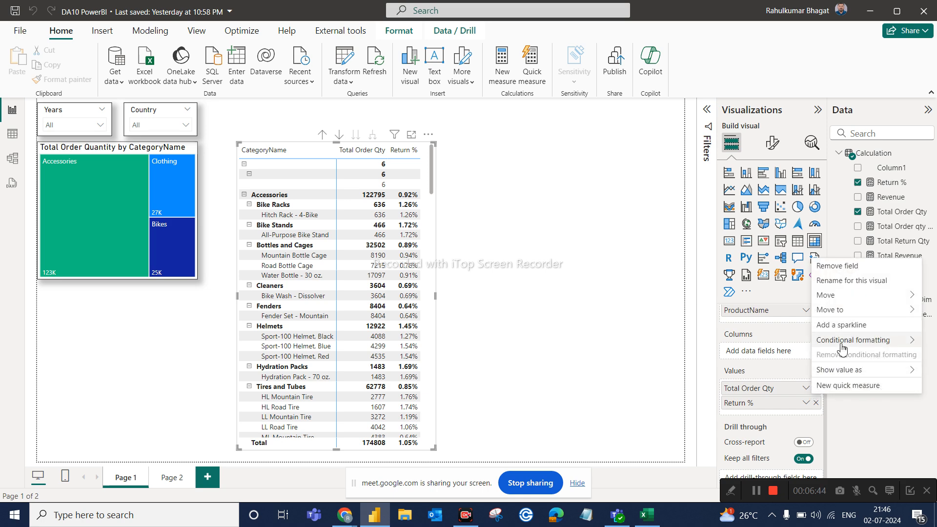
pyautogui.moveTo(842, 342)
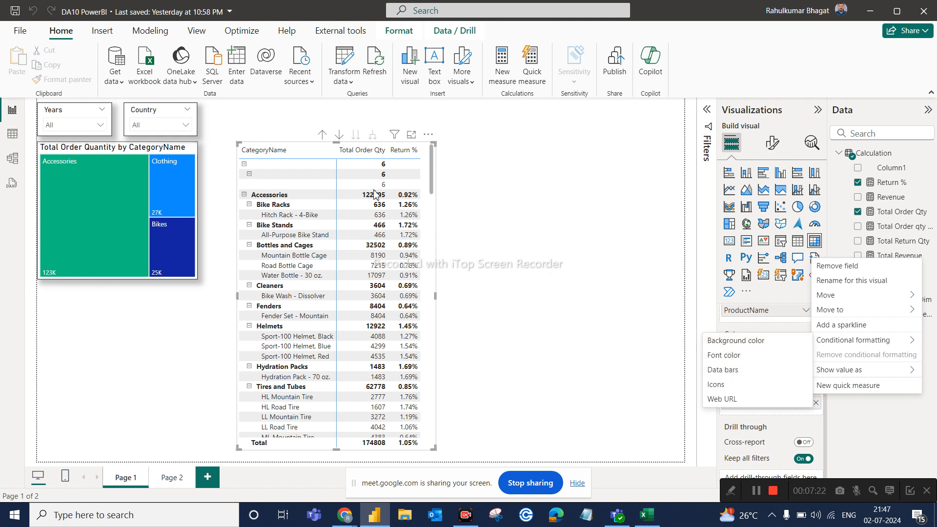
pyautogui.click(726, 371)
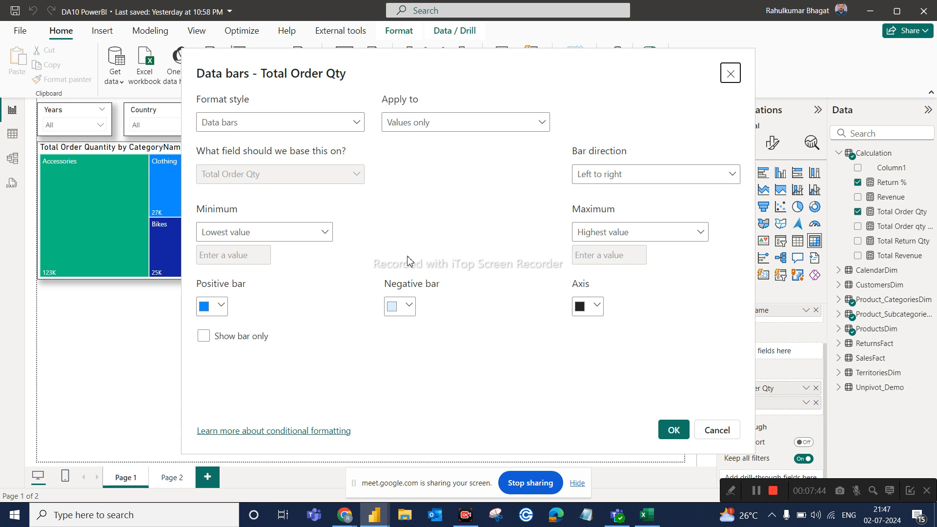
pyautogui.click(668, 431)
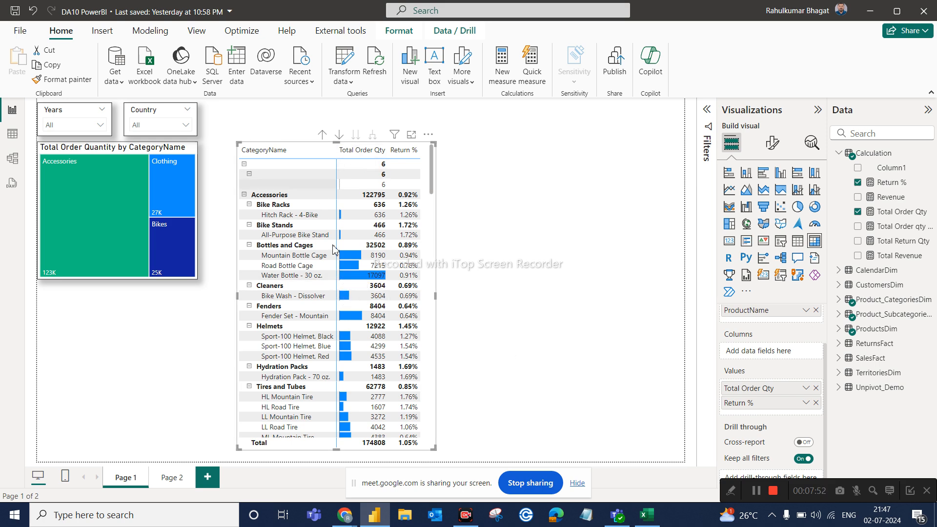
pyautogui.click(342, 156)
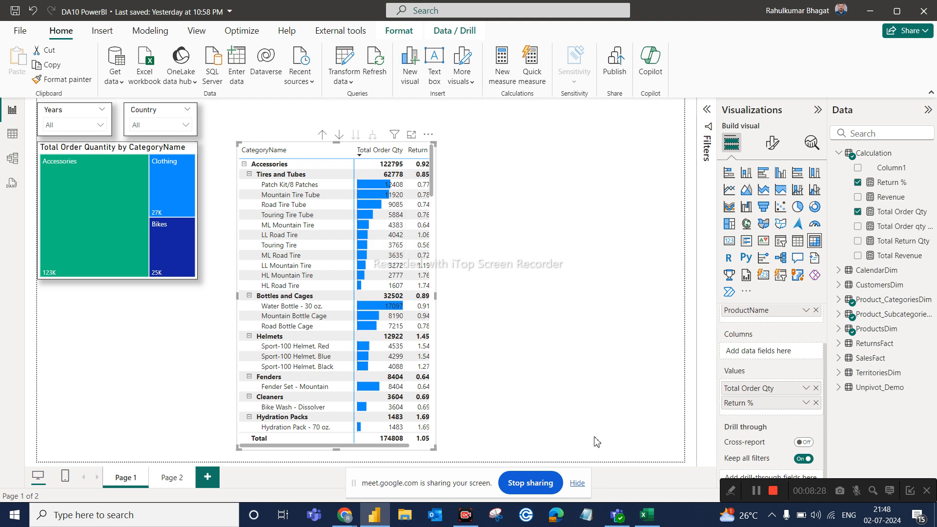
# - Open icon conditional formatting for Total Order Qty in the matrix and delete the second and third default rules
pyautogui.click(805, 389)
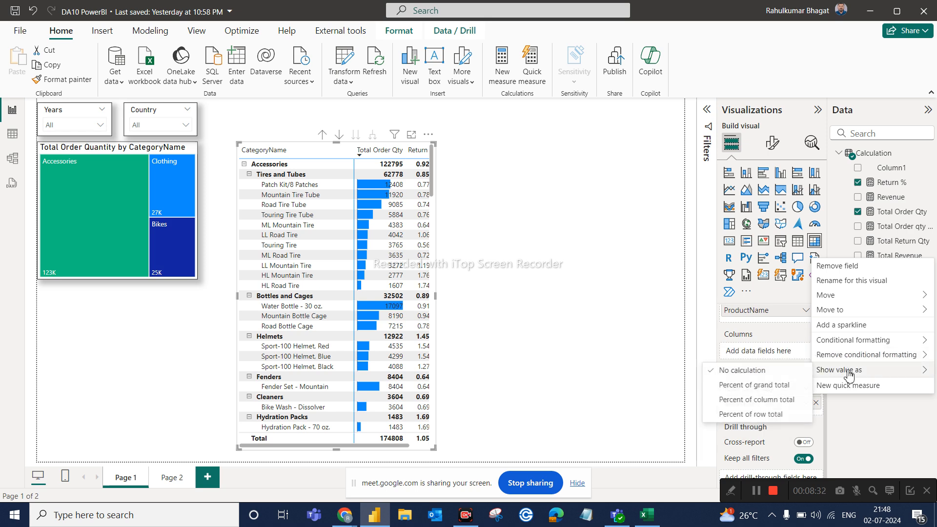
pyautogui.moveTo(849, 351)
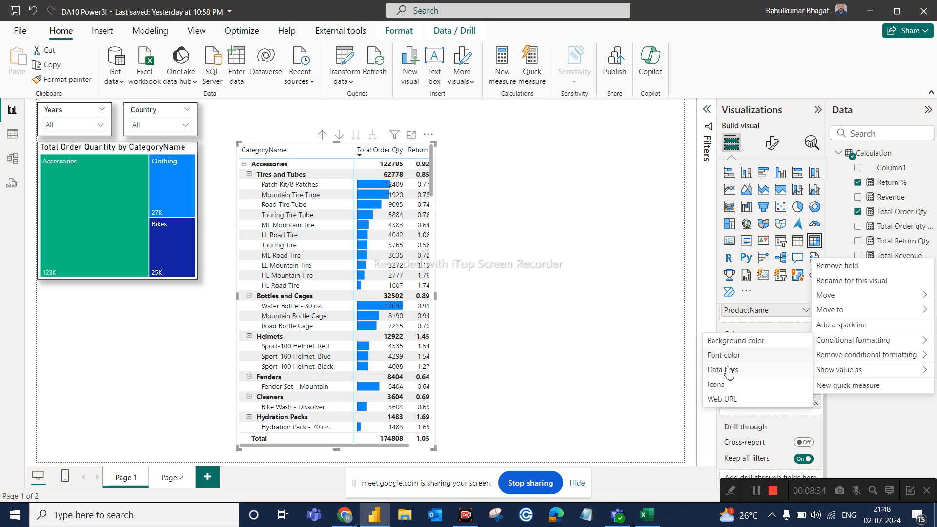
pyautogui.click(721, 385)
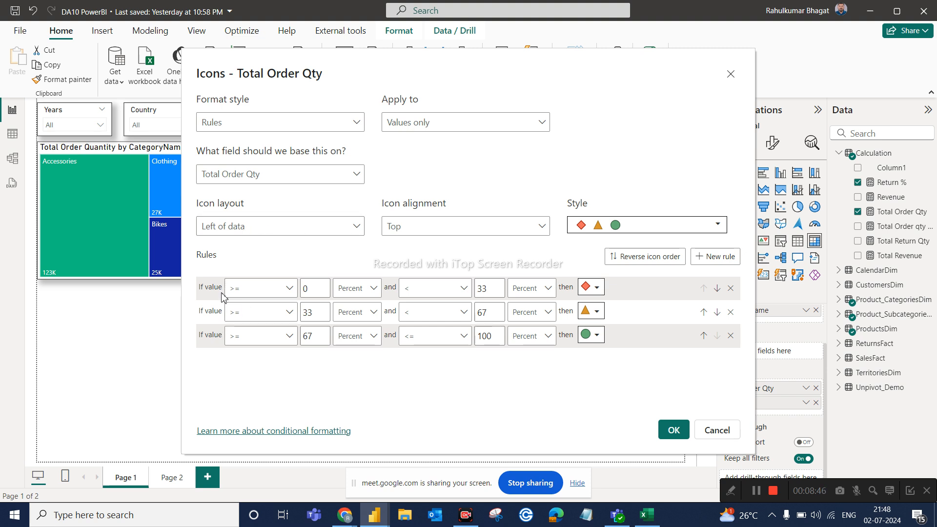
pyautogui.click(731, 337)
pyautogui.click(731, 313)
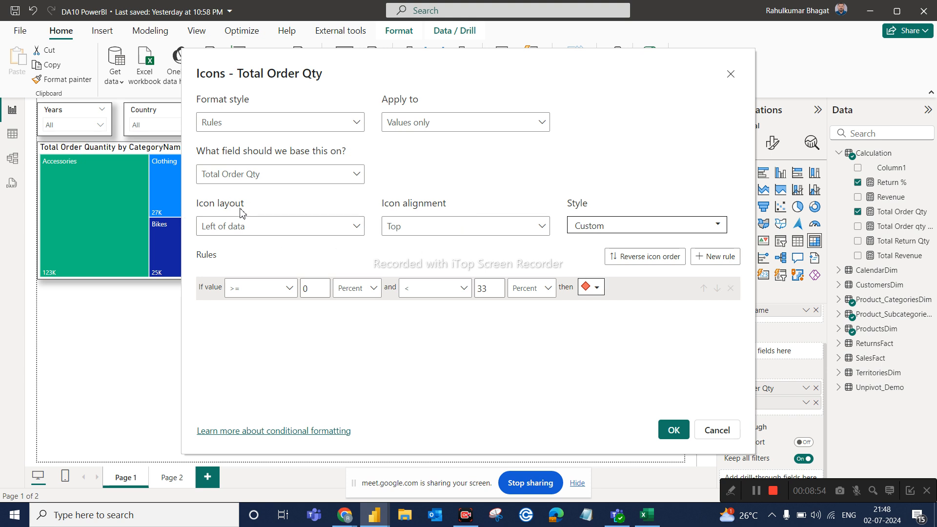
# - Set the icon layout to Right of data and the icon alignment to Middle
pyautogui.click(251, 228)
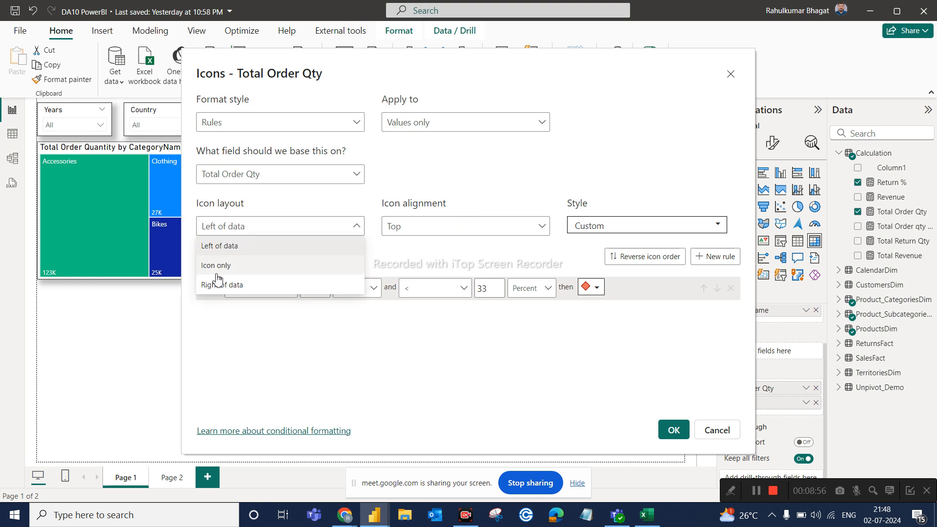
pyautogui.click(224, 287)
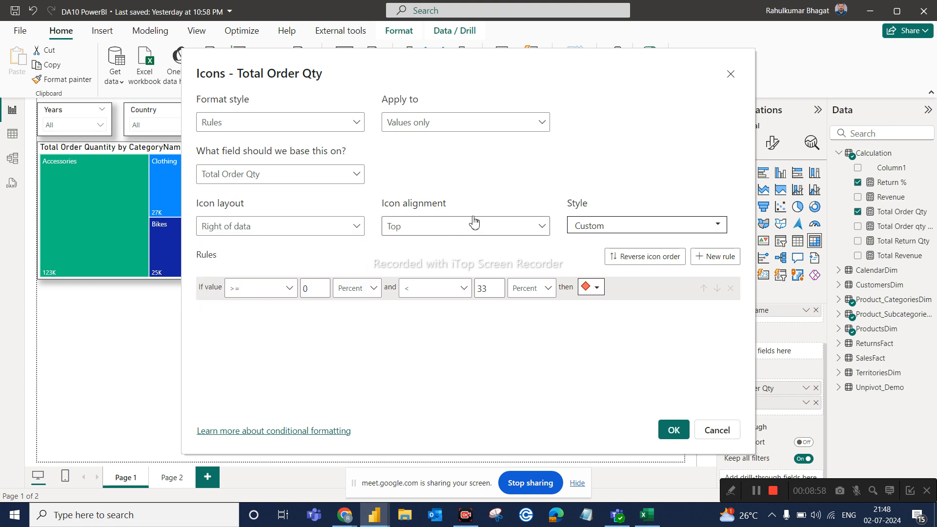
pyautogui.click(454, 229)
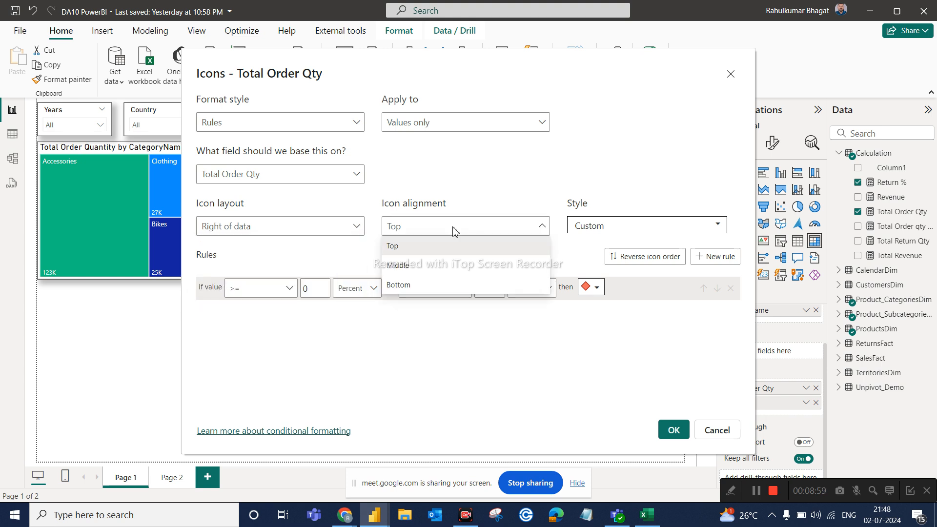
pyautogui.click(401, 266)
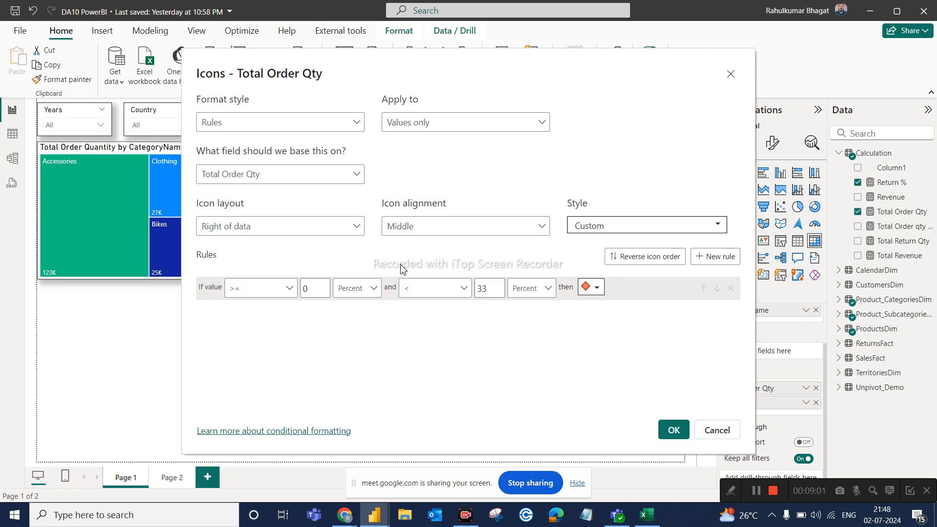
# - Choose the icon style with red, amber and green arrows and keep only its first rule
pyautogui.click(600, 229)
pyautogui.scroll(-3, 608, 401)
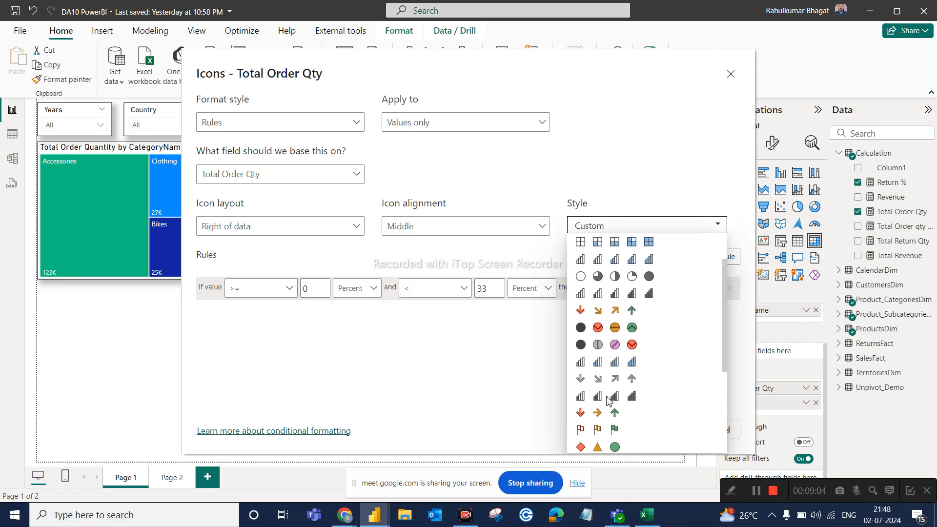
pyautogui.scroll(-3, 609, 402)
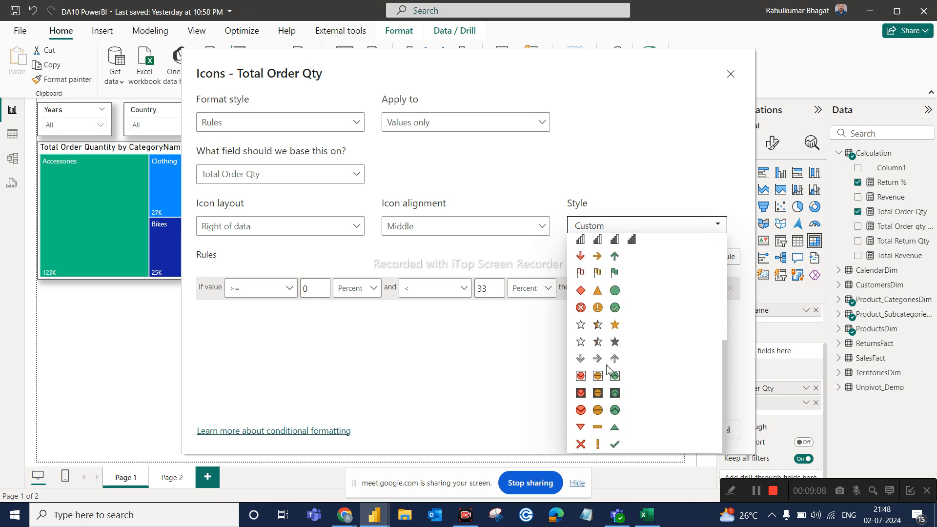
pyautogui.scroll(3, 608, 369)
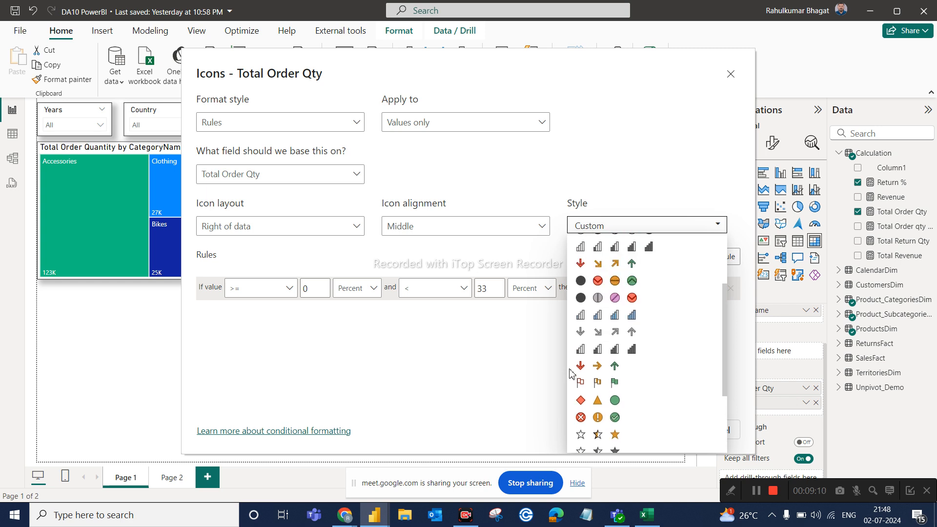
pyautogui.click(591, 370)
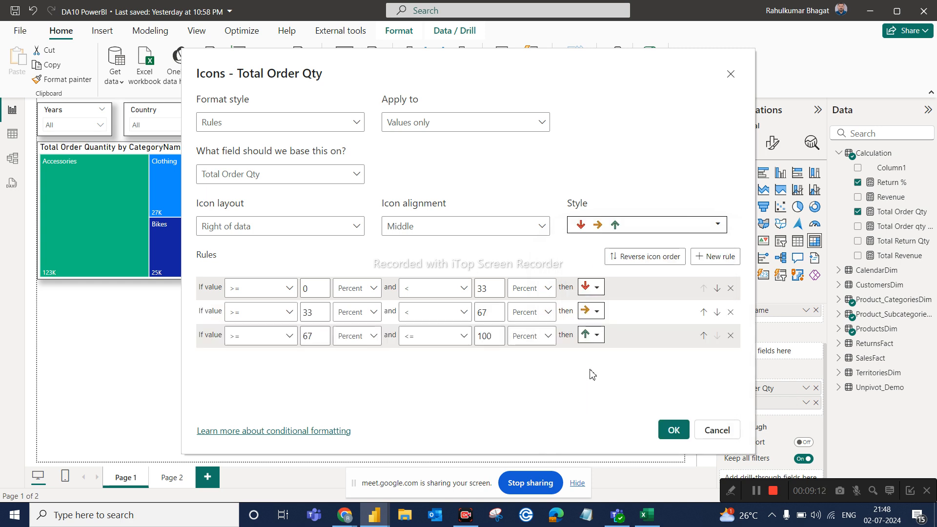
pyautogui.click(731, 336)
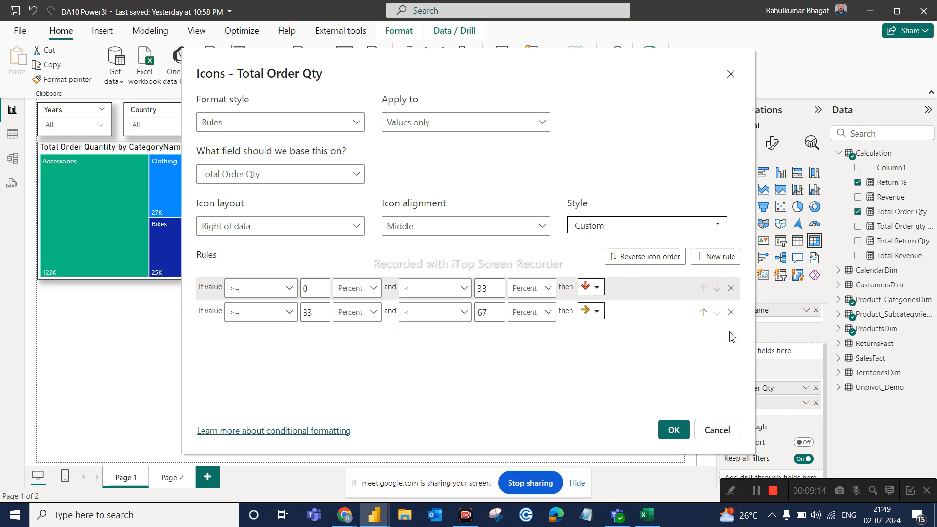
pyautogui.click(730, 312)
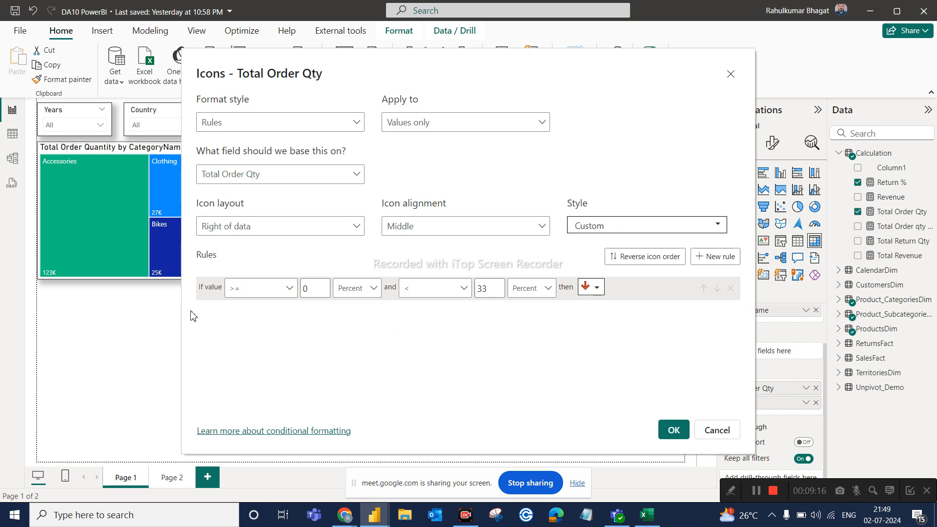
# - Set the remaining rule's lower condition to greater than 500, evaluated as Number
pyautogui.click(284, 292)
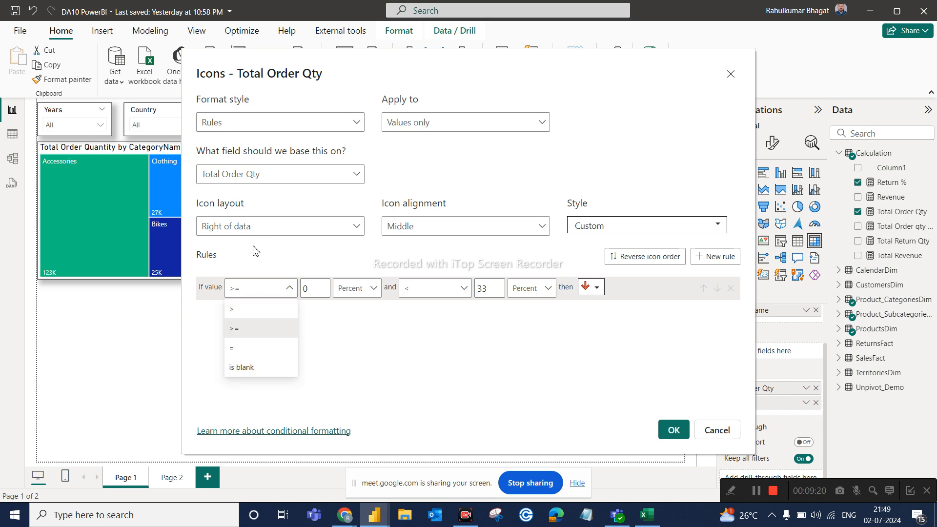
pyautogui.click(244, 314)
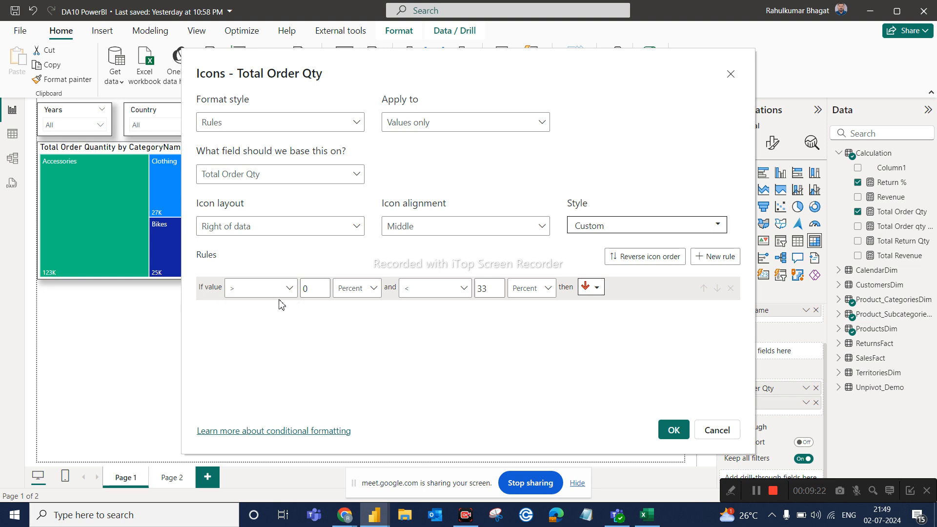
pyautogui.click(321, 290)
pyautogui.press('BackSpace')
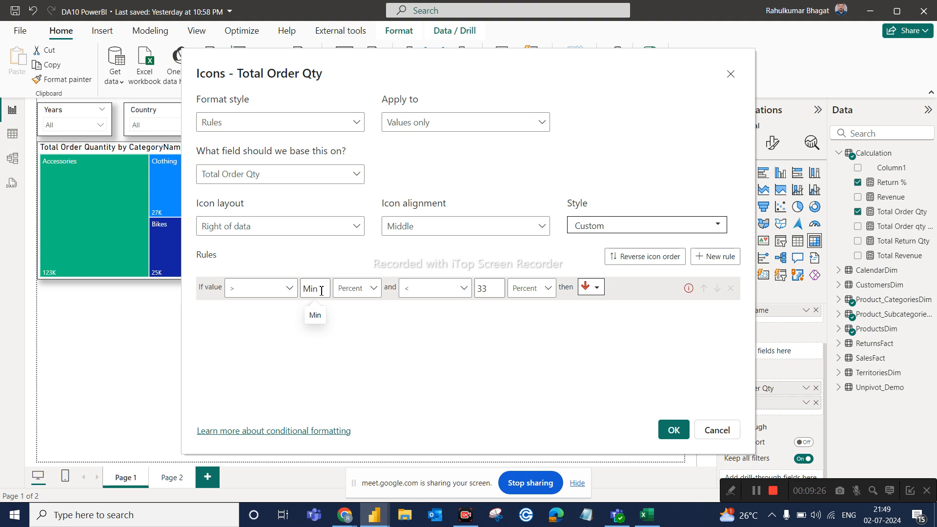
pyautogui.write('500')
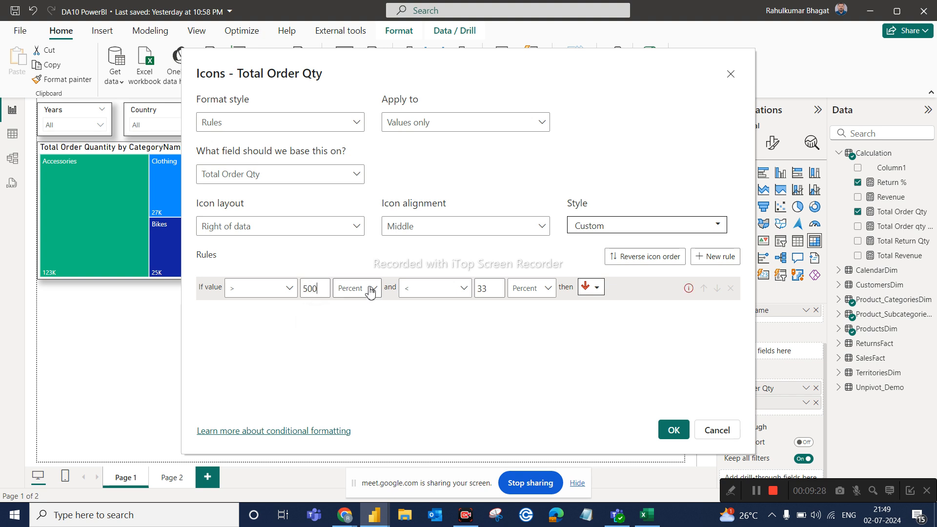
pyautogui.click(368, 289)
pyautogui.click(360, 308)
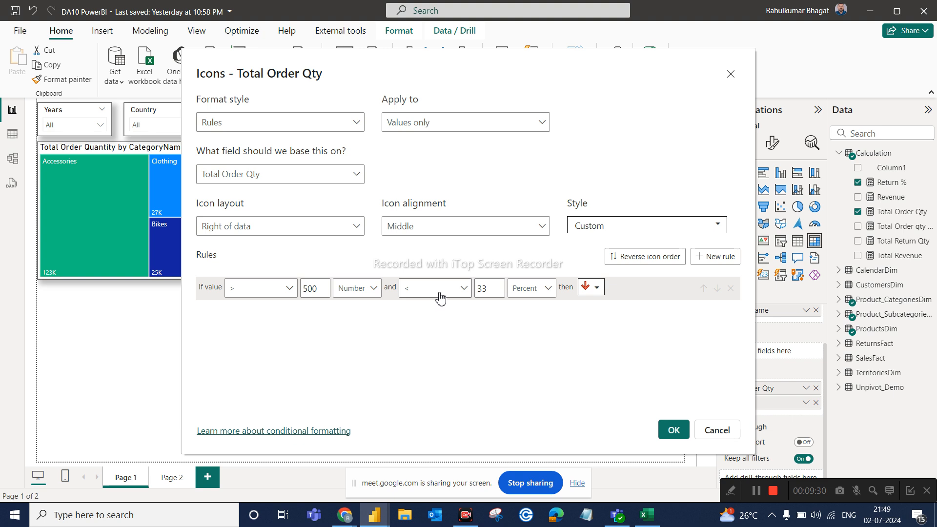
# - Set the rule's upper condition to less than or equal to 1000 as Number and assign it the green up arrow
pyautogui.doubleClick(496, 289)
pyautogui.write('1000')
pyautogui.click(461, 292)
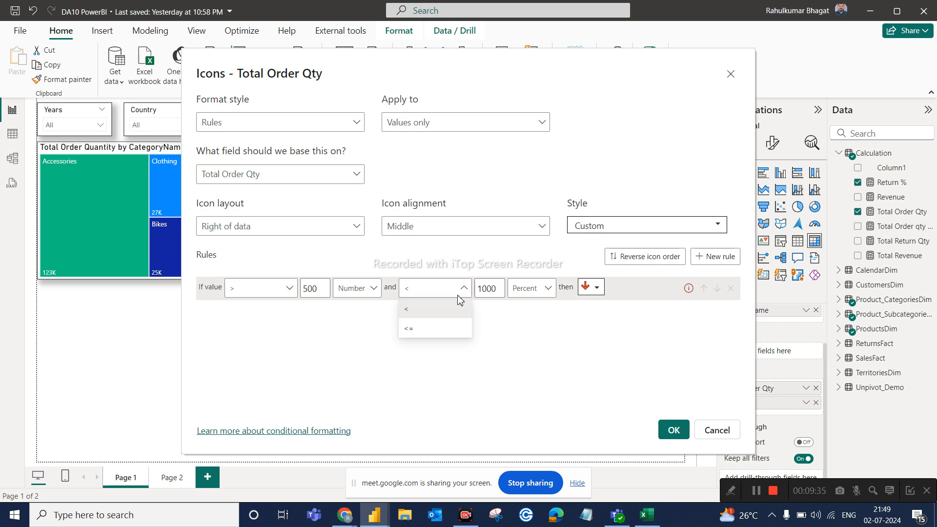
pyautogui.click(425, 332)
pyautogui.click(538, 295)
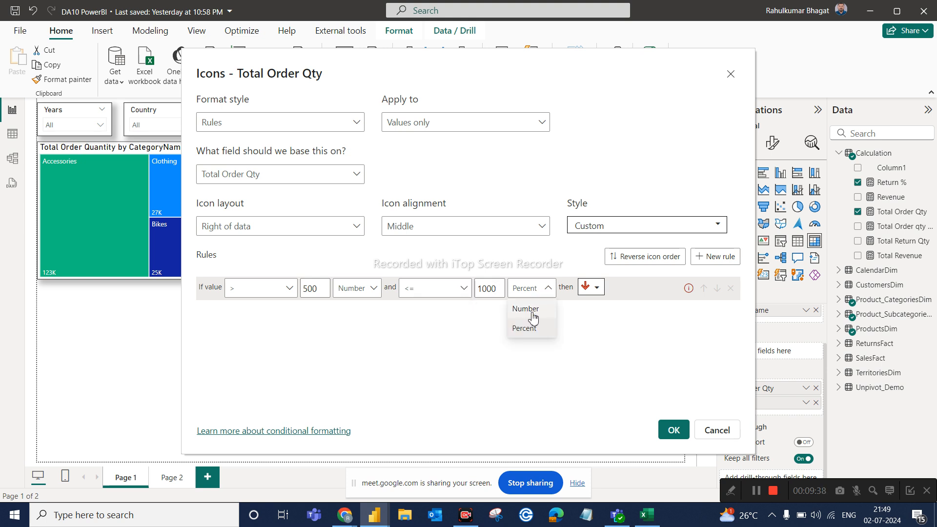
pyautogui.click(528, 308)
pyautogui.click(591, 288)
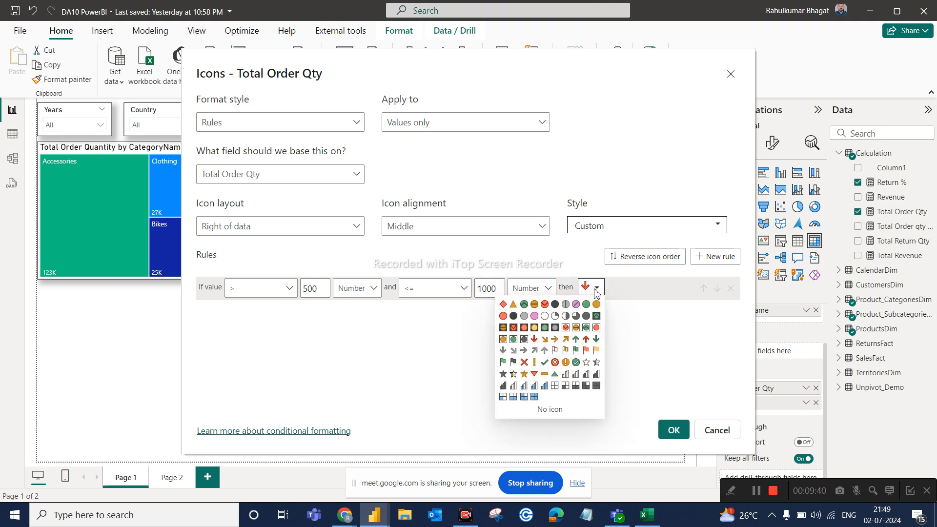
pyautogui.click(576, 340)
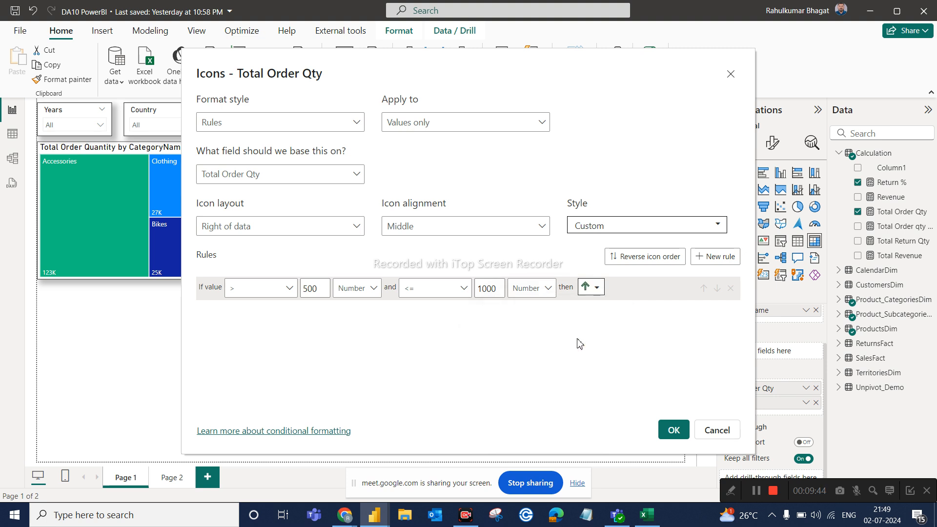
# - Add a second icon rule with the lower condition greater than 0, evaluated as Number
pyautogui.click(715, 257)
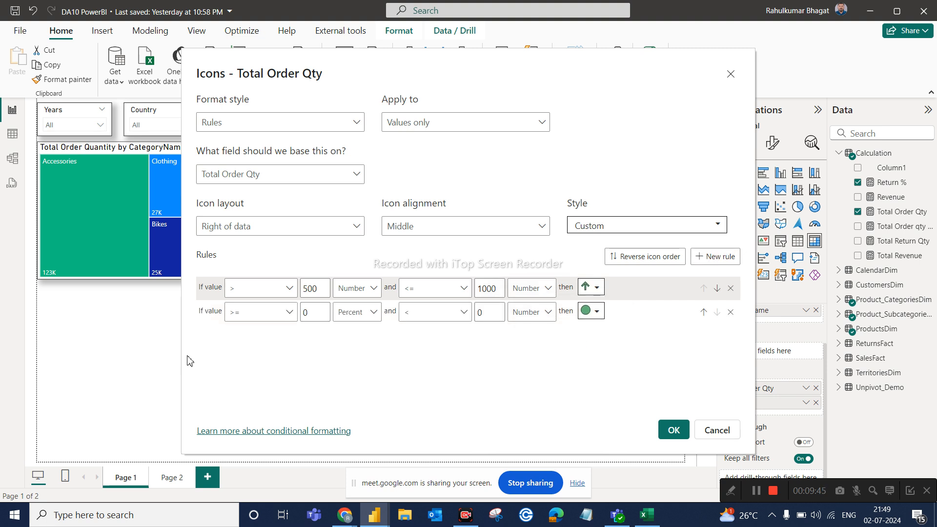
pyautogui.click(277, 316)
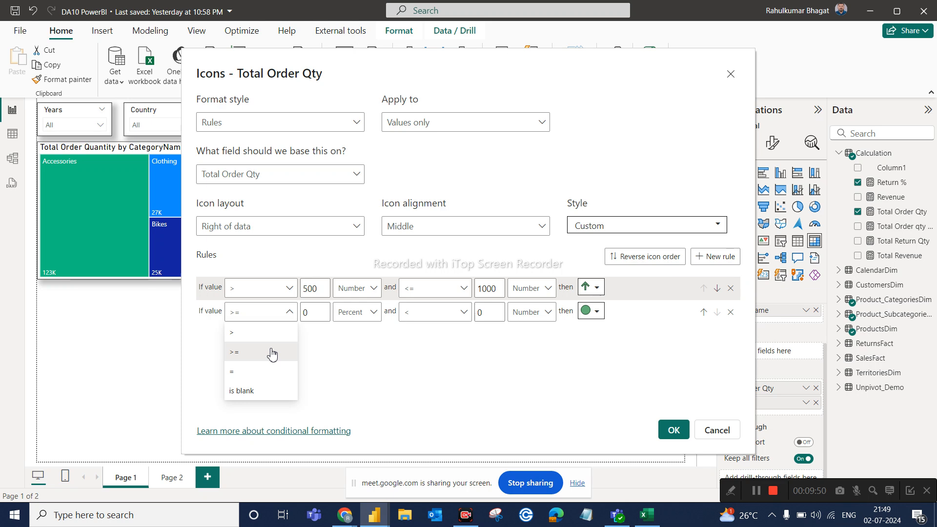
pyautogui.click(291, 316)
pyautogui.click(290, 316)
pyautogui.click(236, 334)
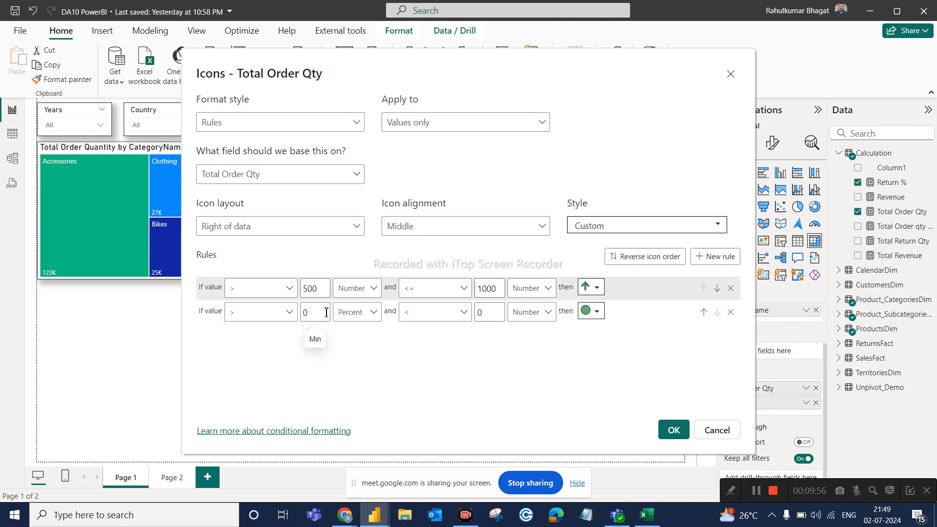
pyautogui.click(326, 313)
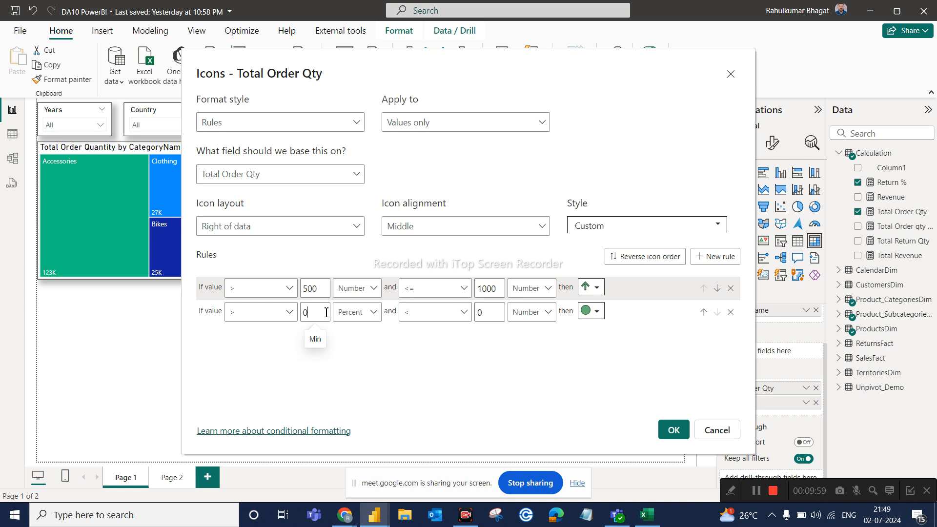
pyautogui.click(372, 313)
pyautogui.click(358, 334)
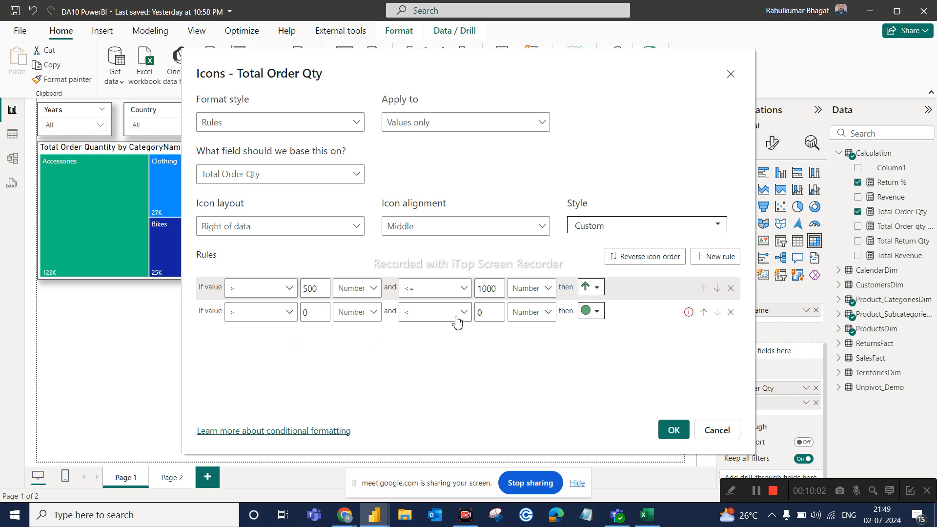
# - Set the second rule's upper limit to 500, assign it the red down arrow, and apply the icon formatting
pyautogui.click(496, 314)
pyautogui.press('BackSpace')
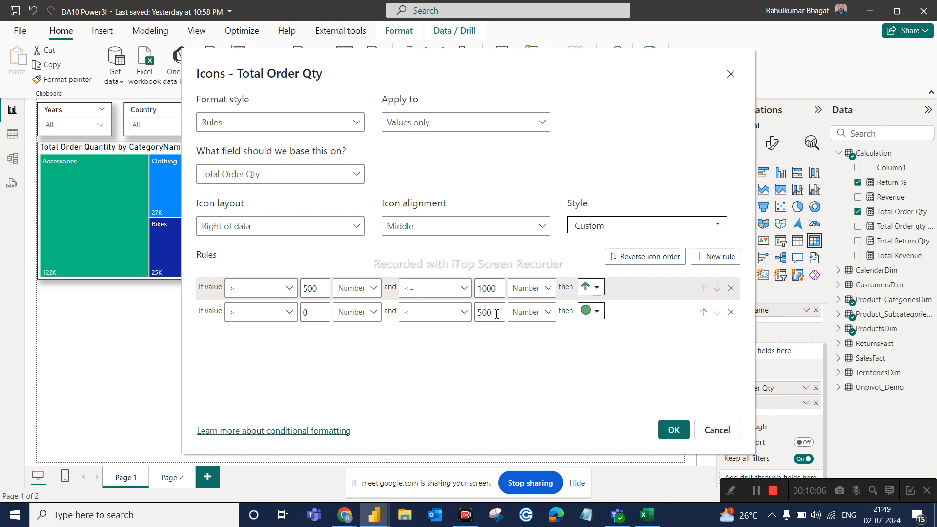
pyautogui.click(600, 316)
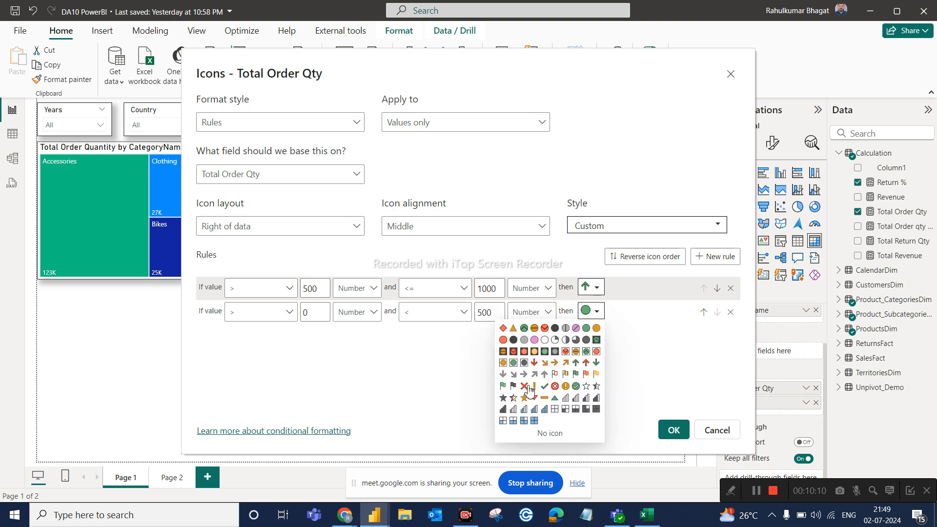
pyautogui.click(535, 363)
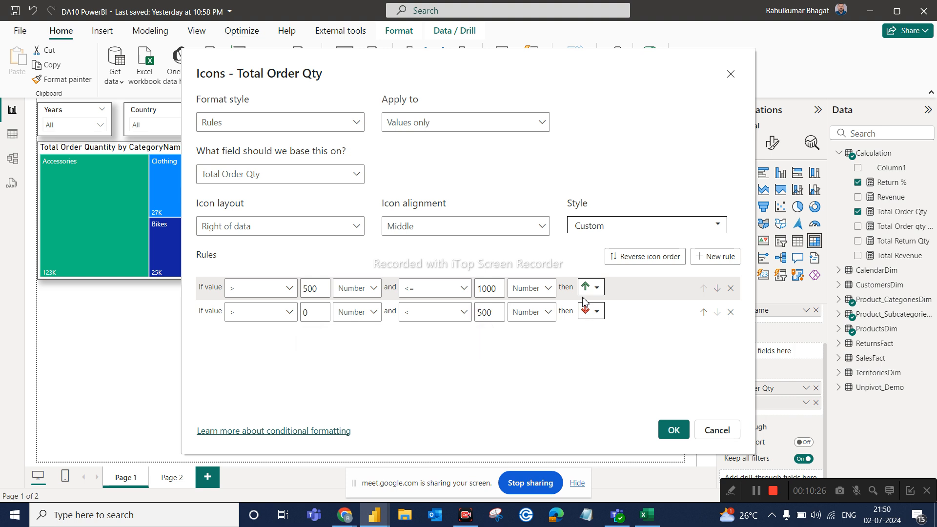
pyautogui.click(679, 433)
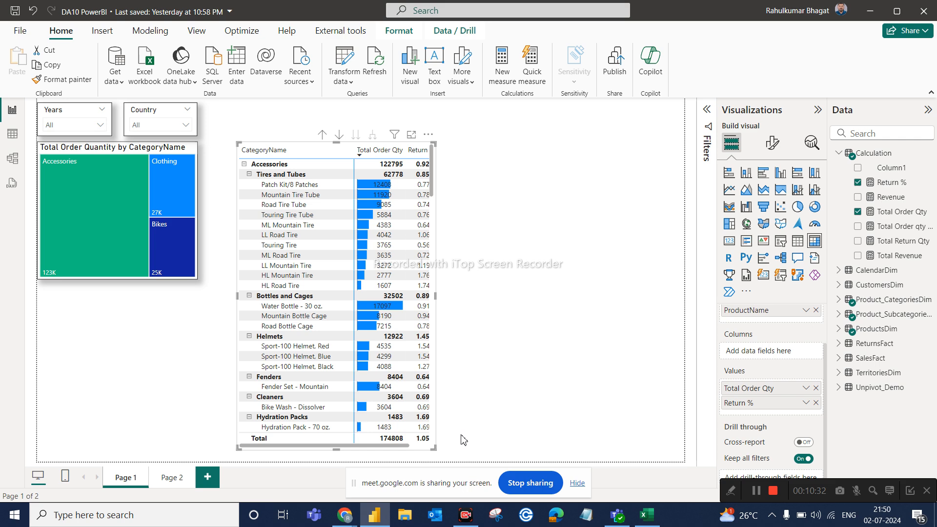
# - Widen the matrix to fit the full Return % column and review the Total Order Qty icons further down
pyautogui.moveTo(434, 446); pyautogui.dragTo(480, 452)
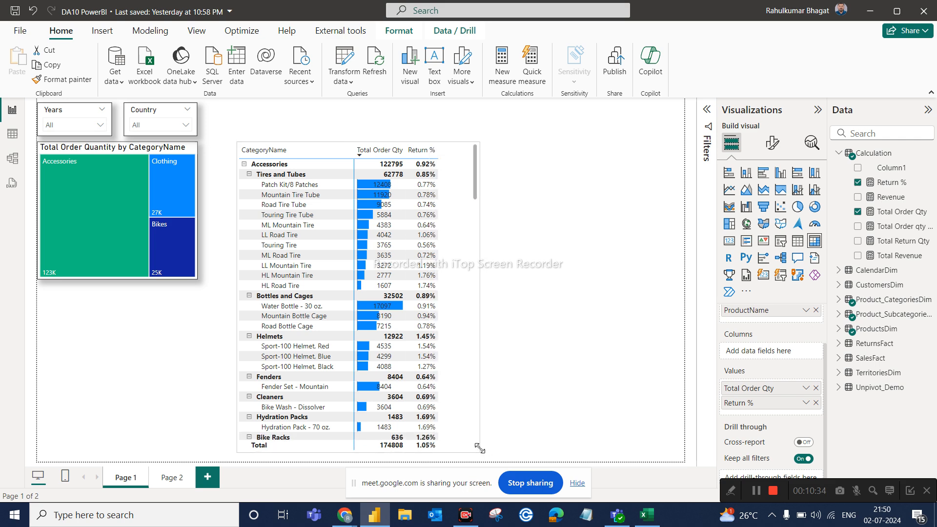
pyautogui.scroll(-5, 372, 310)
pyautogui.scroll(-3, 372, 310)
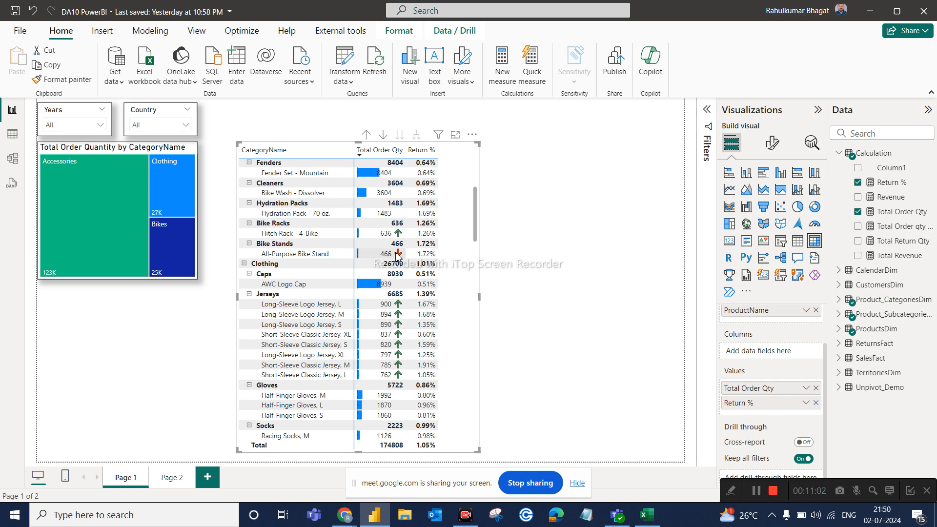
pyautogui.scroll(-5, 397, 255)
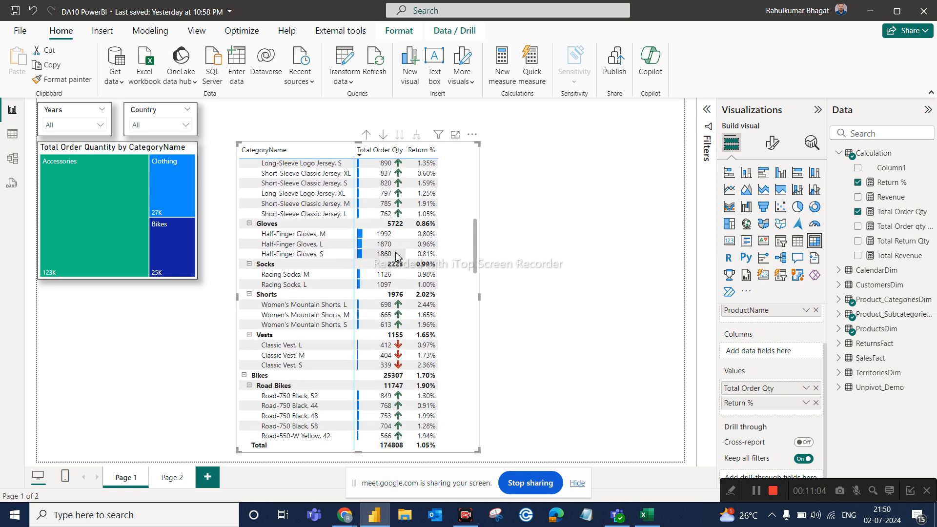
# - Review the Total Order Qty icons and data bars throughout the matrix, and briefly cross-filter the report by the Patch Kit/8 Patches value
pyautogui.scroll(-1, 398, 254)
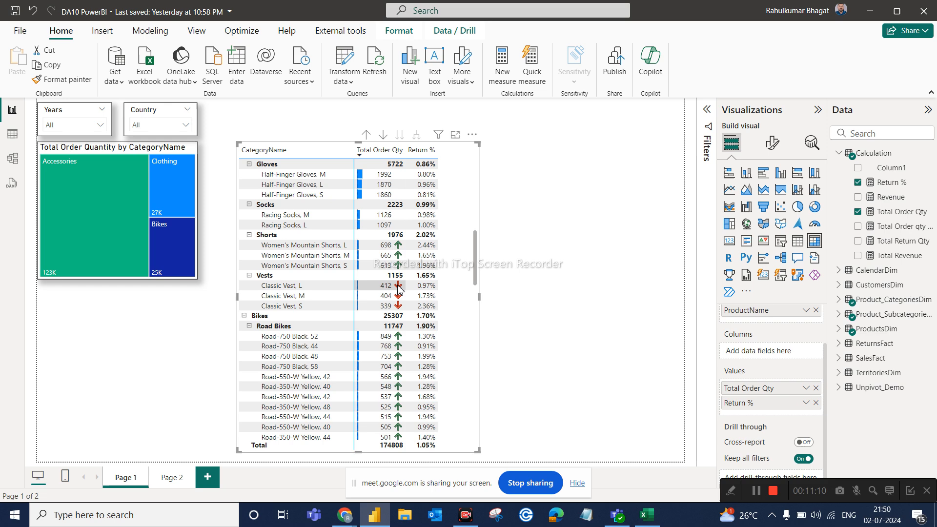
pyautogui.scroll(-10, 409, 370)
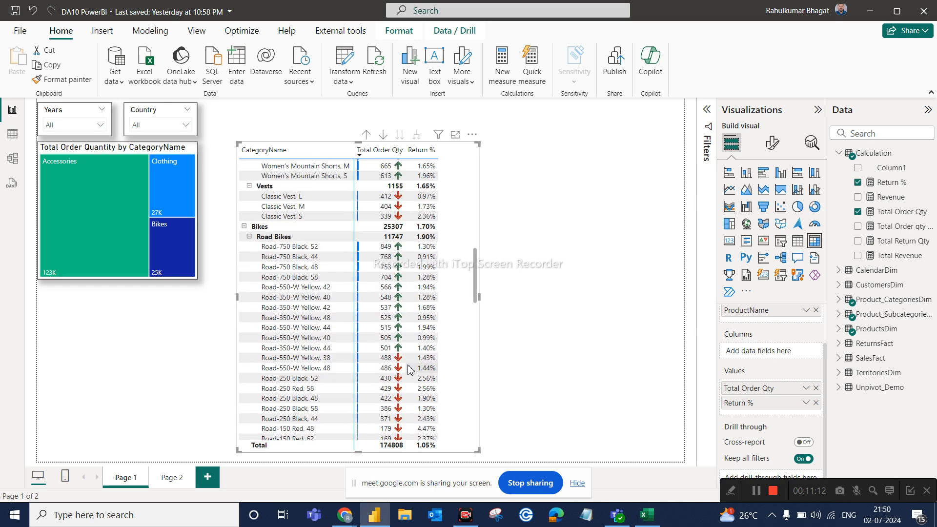
pyautogui.scroll(-10, 409, 369)
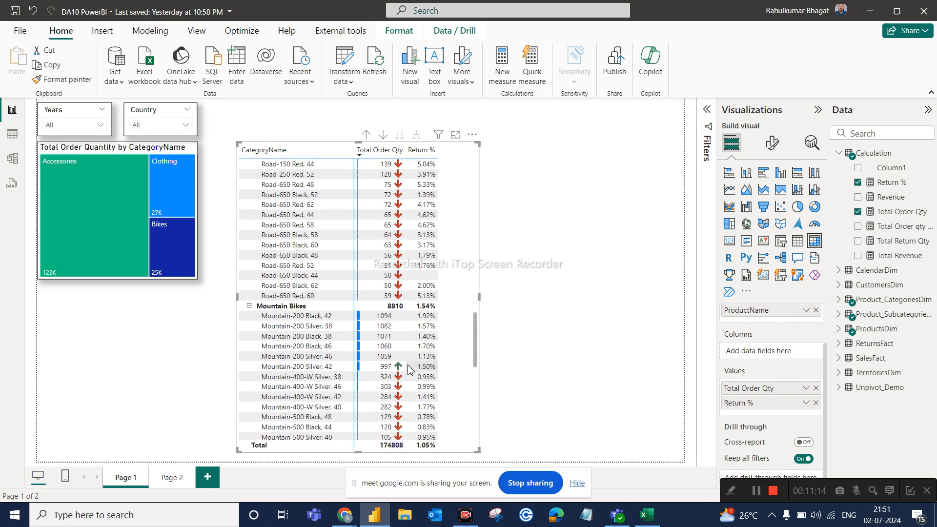
pyautogui.scroll(-3, 409, 361)
pyautogui.scroll(15, 409, 361)
pyautogui.scroll(10, 409, 361)
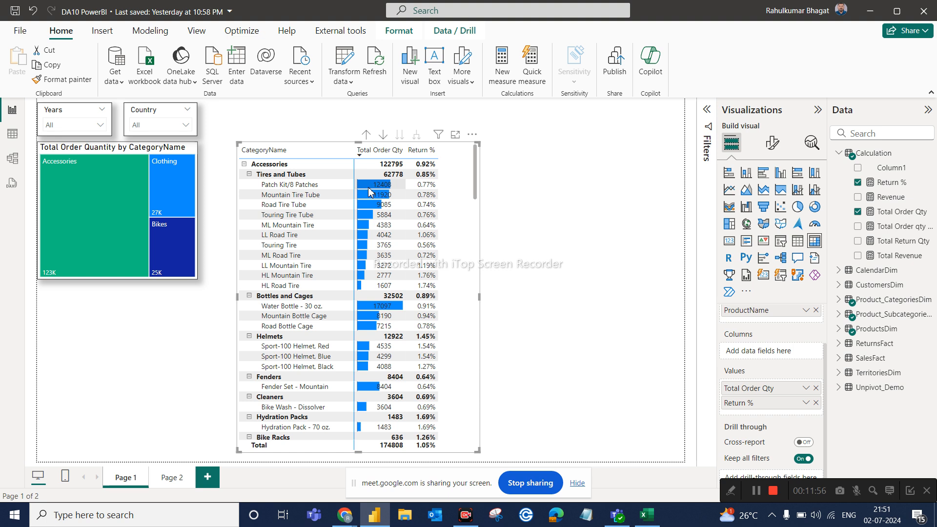
pyautogui.click(386, 186)
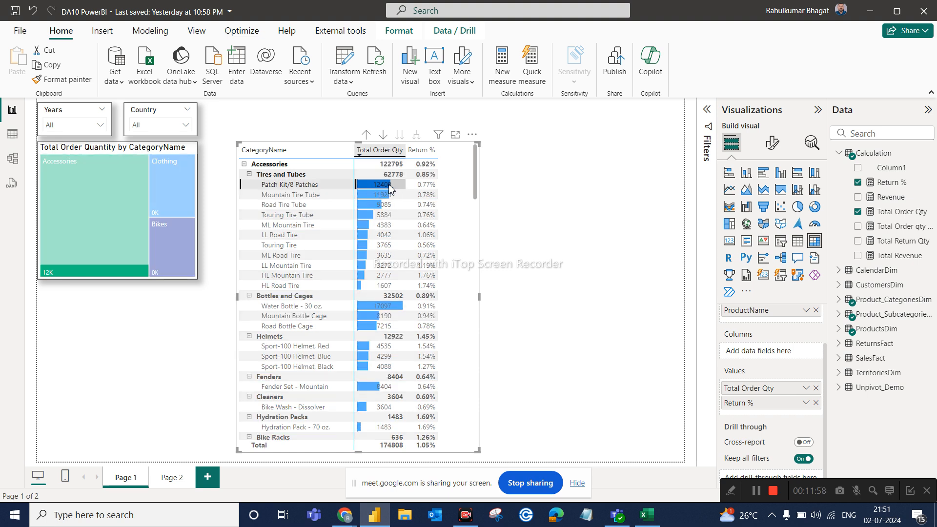
pyautogui.click(389, 187)
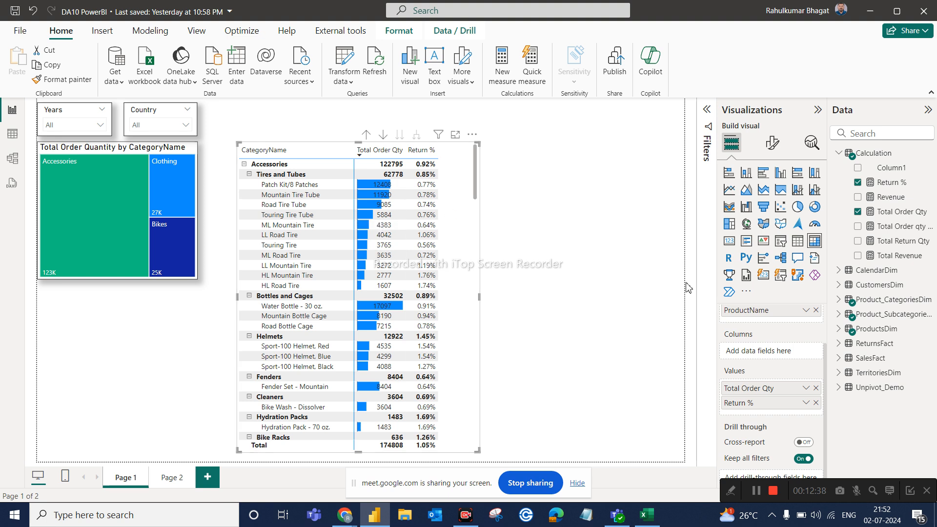
# - Check which values or totals the Total Order Qty icon formatting can apply to, leaving the settings as they are
pyautogui.click(808, 390)
pyautogui.moveTo(829, 340)
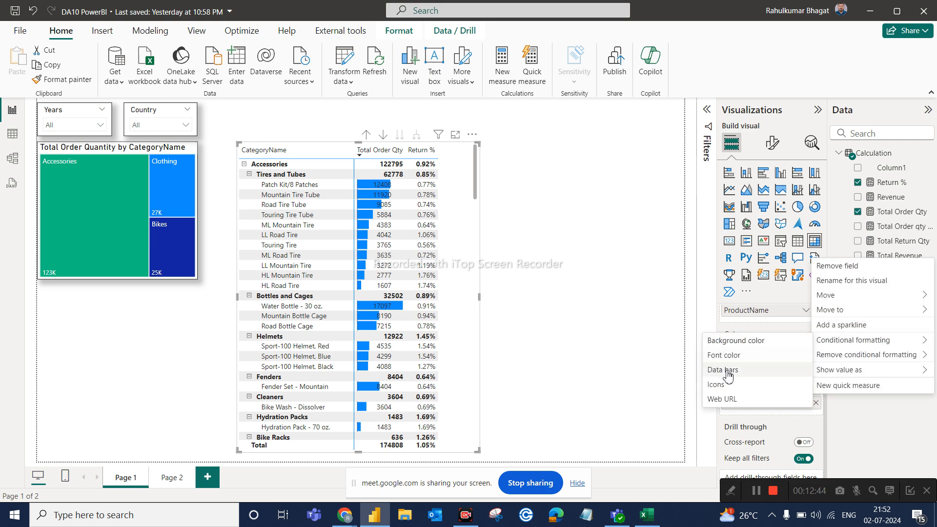
pyautogui.click(726, 388)
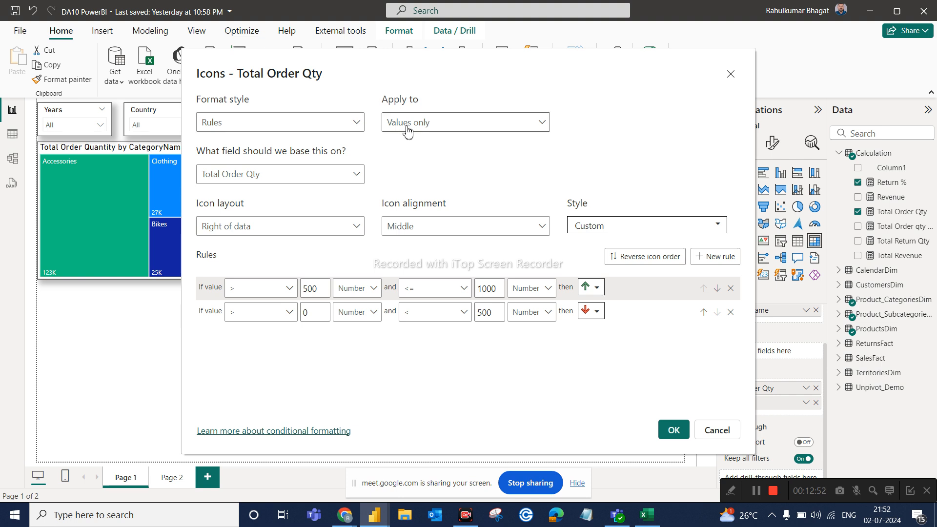
pyautogui.click(470, 126)
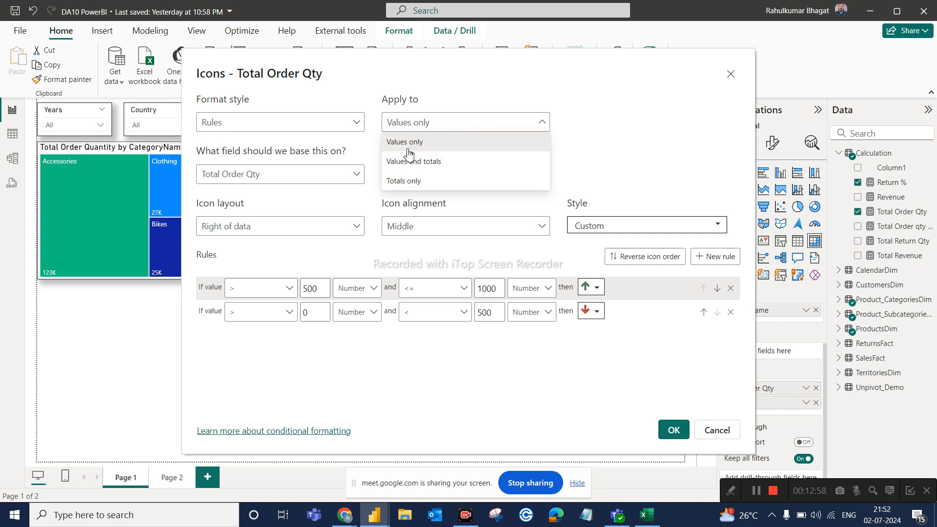
pyautogui.click(732, 74)
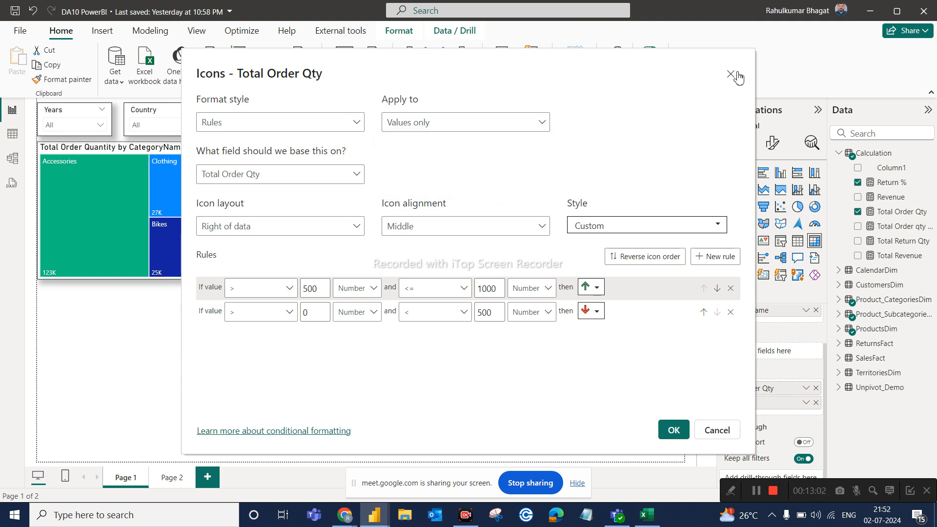
pyautogui.click(731, 74)
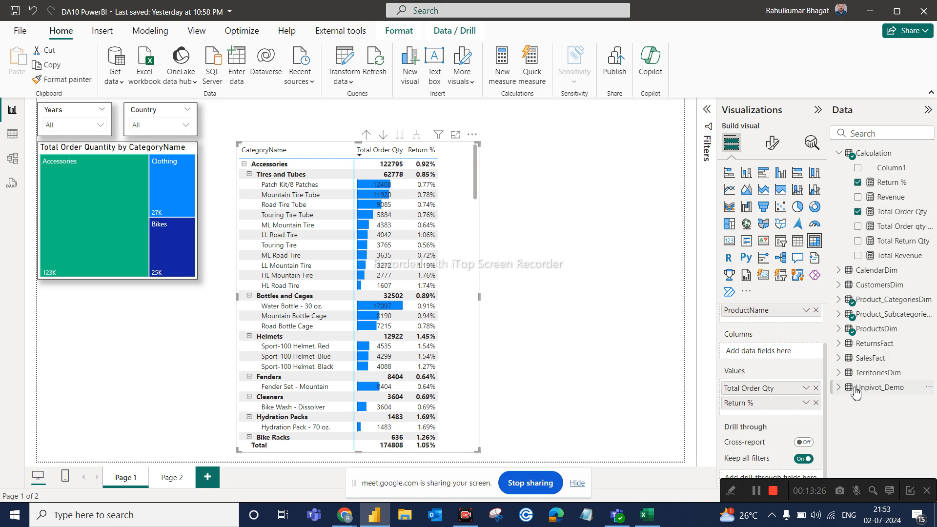
# - Examine the icon layout, icon alignment and style options for the Total Order Qty icons without changing them
pyautogui.click(805, 389)
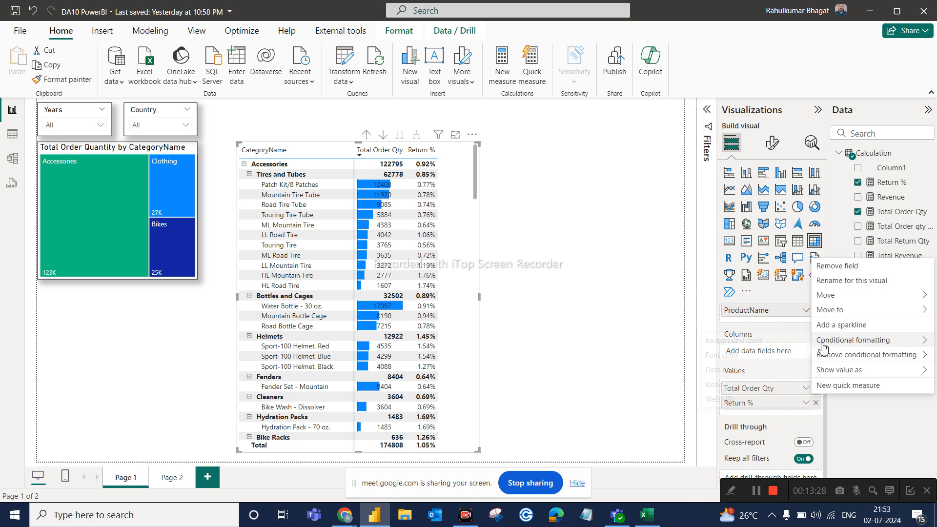
pyautogui.moveTo(829, 340)
pyautogui.click(715, 385)
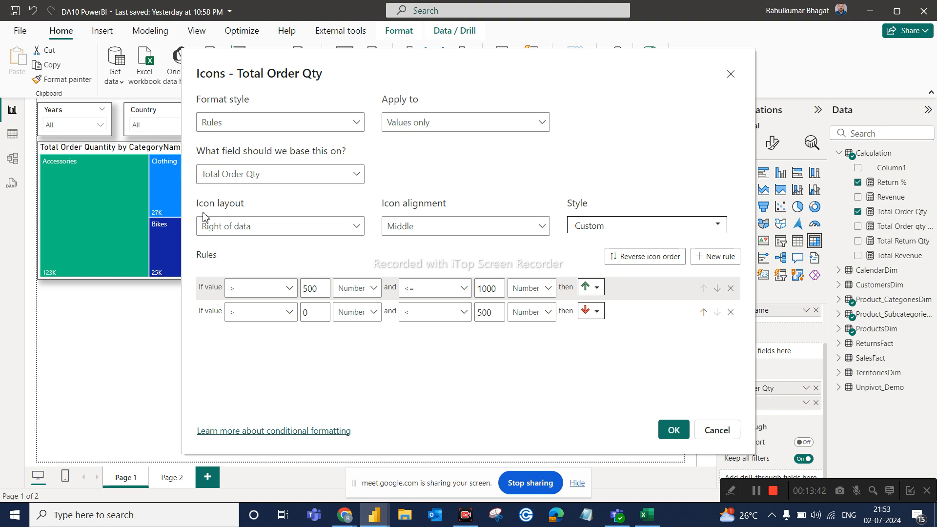
pyautogui.click(263, 233)
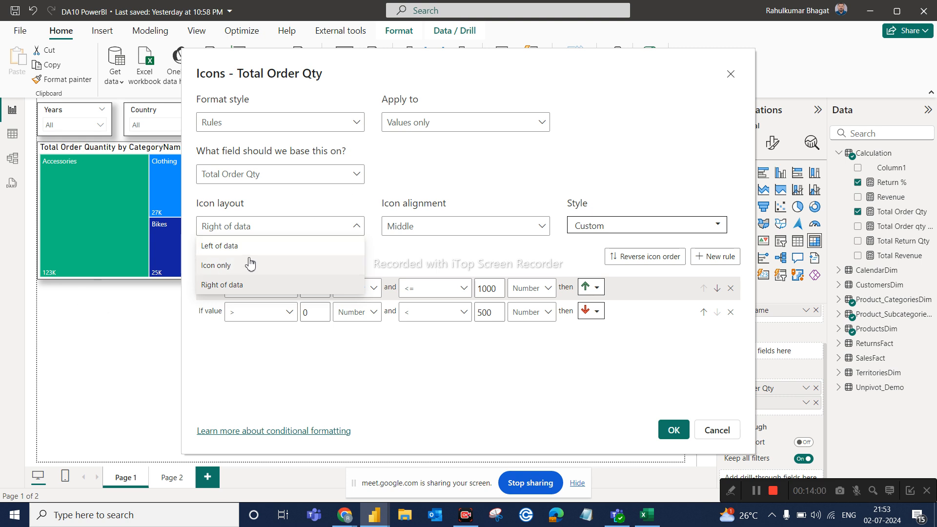
pyautogui.click(412, 227)
pyautogui.click(412, 227)
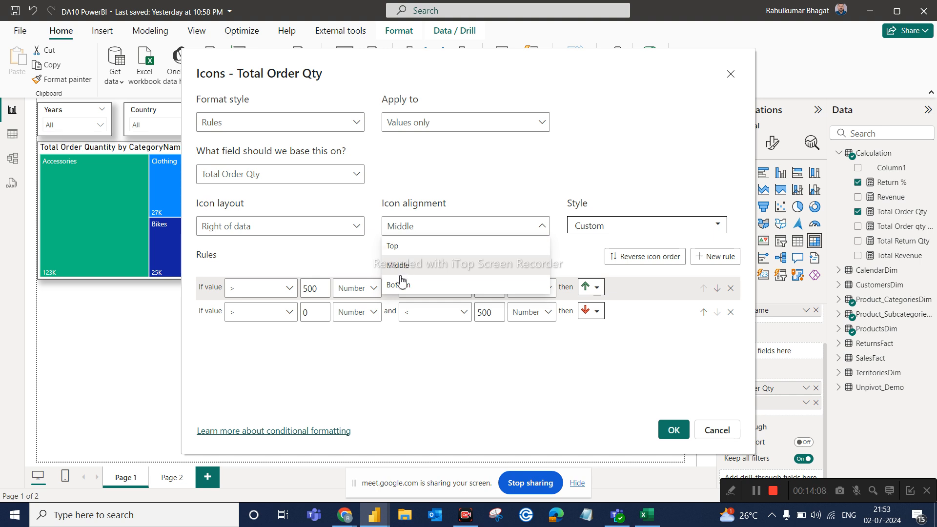
pyautogui.click(498, 173)
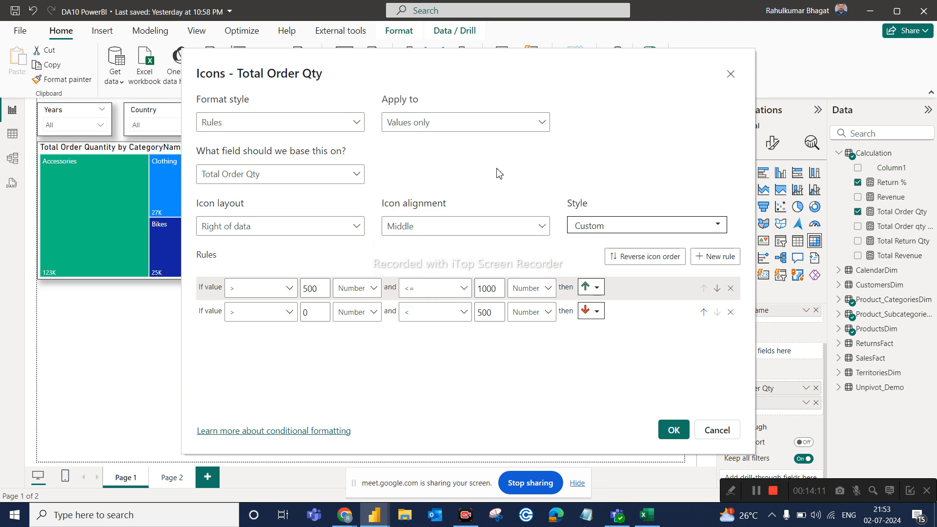
pyautogui.click(587, 228)
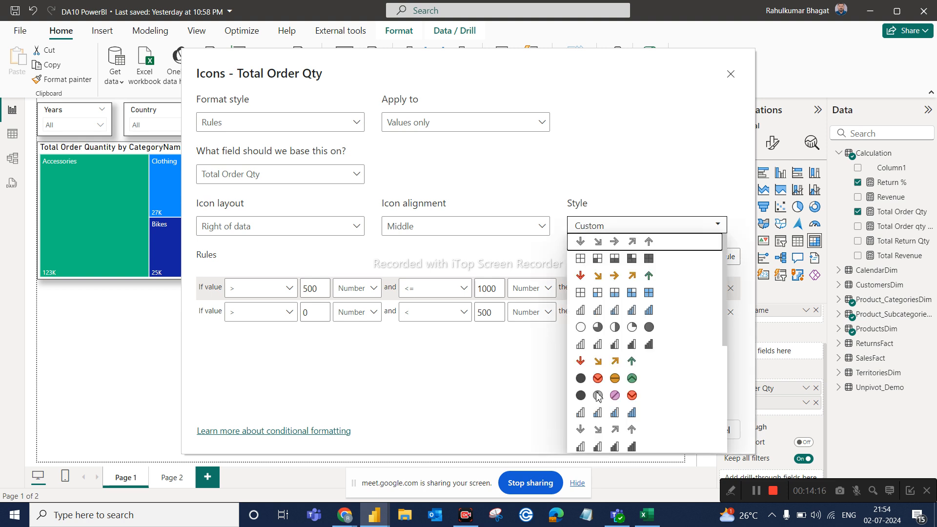
pyautogui.click(614, 182)
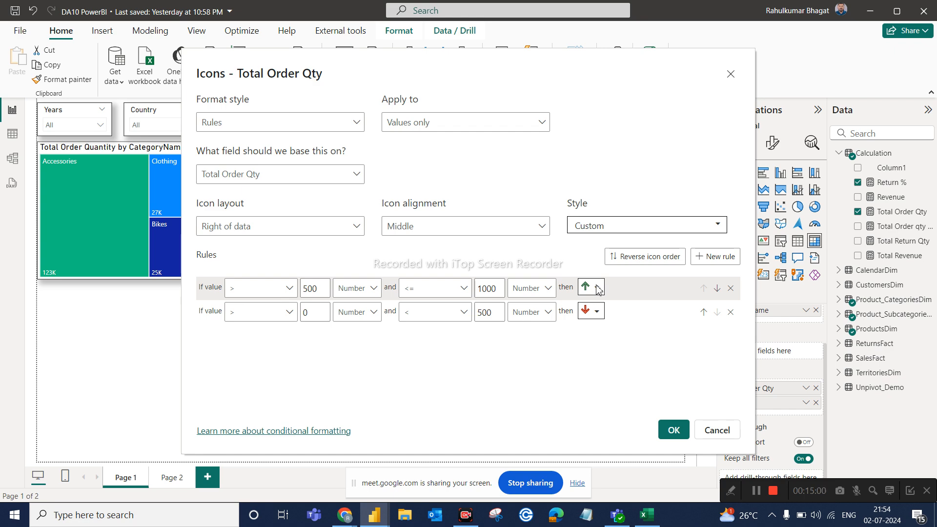
pyautogui.click(707, 431)
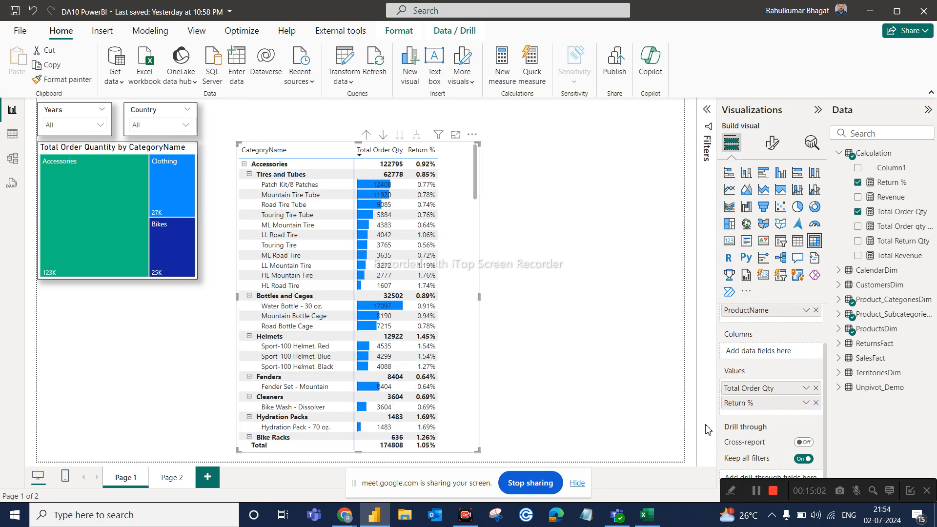
# - Apply data bars to the matrix's Return % values with the default lowest-to-highest range and bar colors
pyautogui.scroll(-3, 389, 299)
pyautogui.scroll(-5, 389, 299)
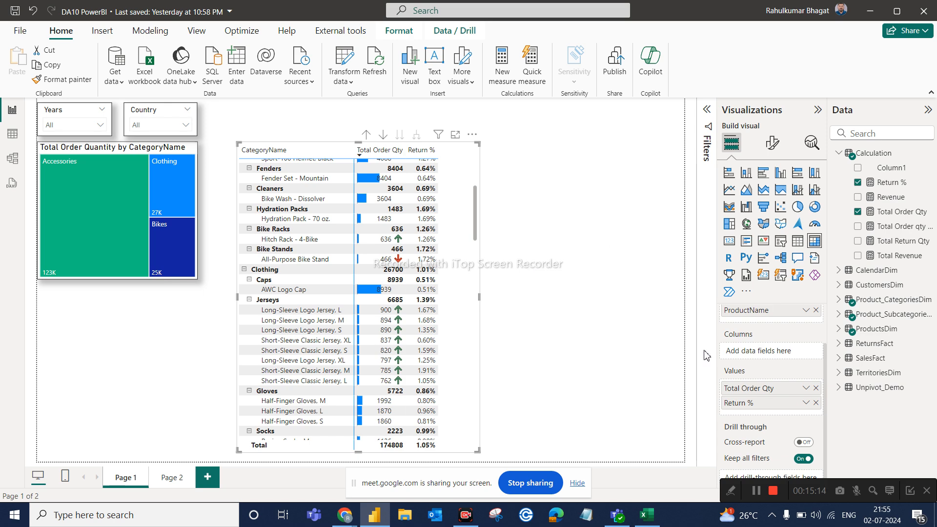
pyautogui.click(805, 404)
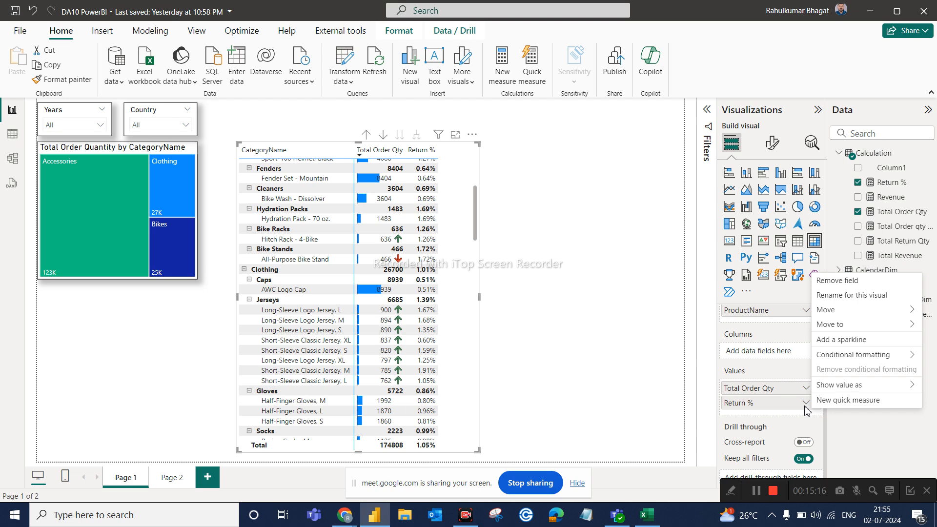
pyautogui.moveTo(813, 352)
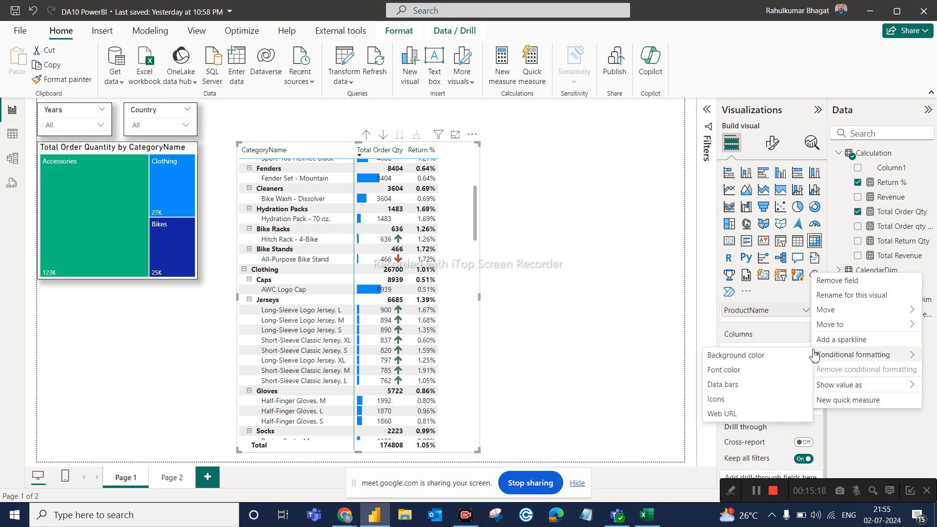
pyautogui.click(714, 388)
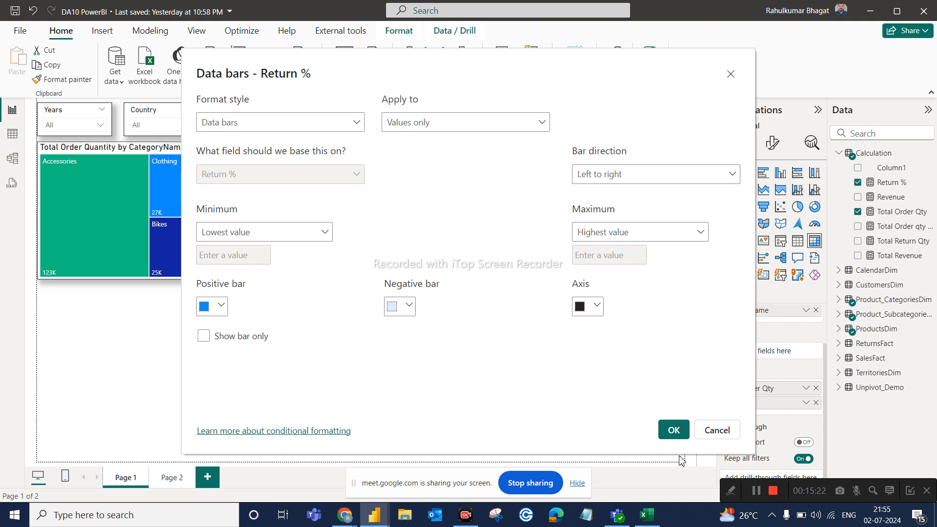
pyautogui.click(673, 430)
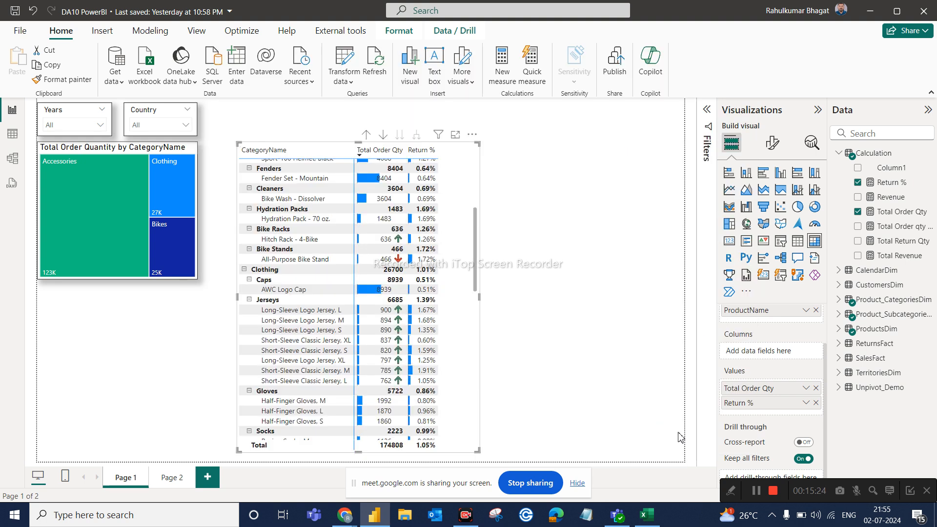
# - Sort the matrix by Return % descending, and return to sorting by Total Order Qty descending
pyautogui.scroll(5, 418, 225)
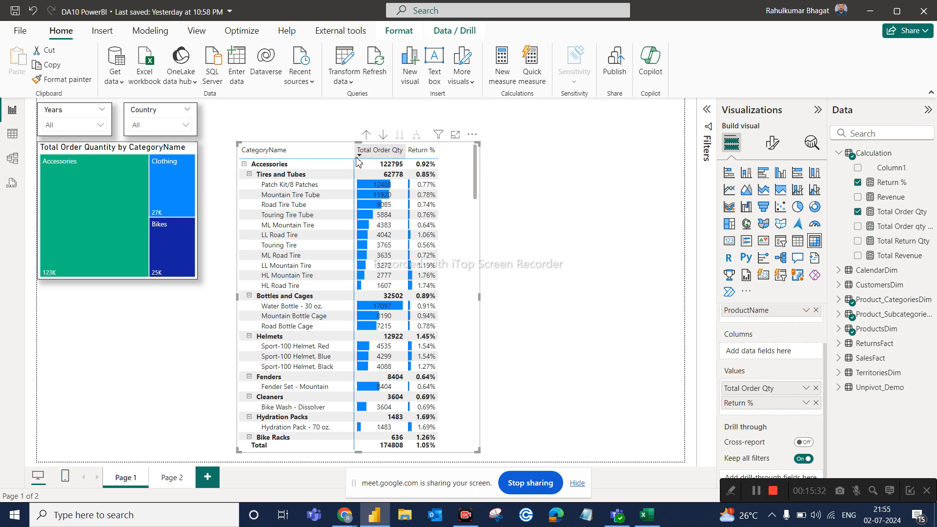
pyautogui.click(411, 157)
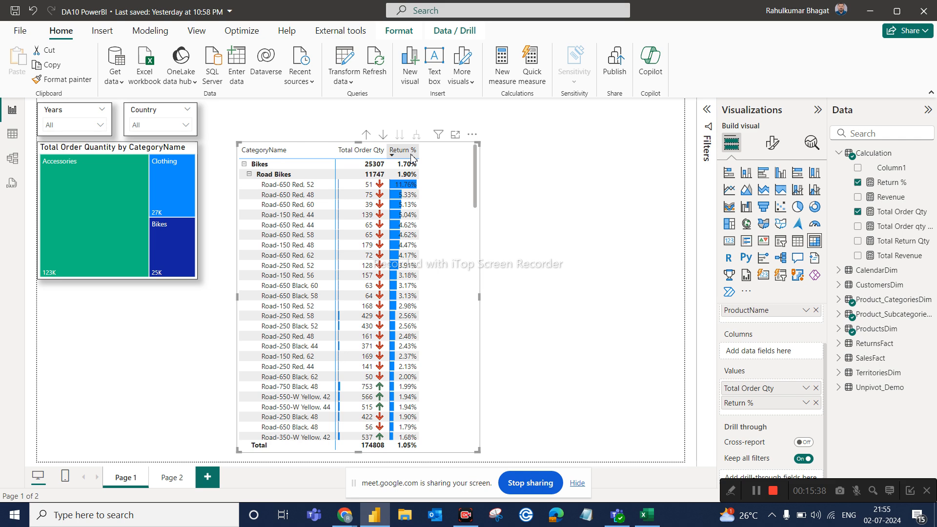
pyautogui.click(343, 155)
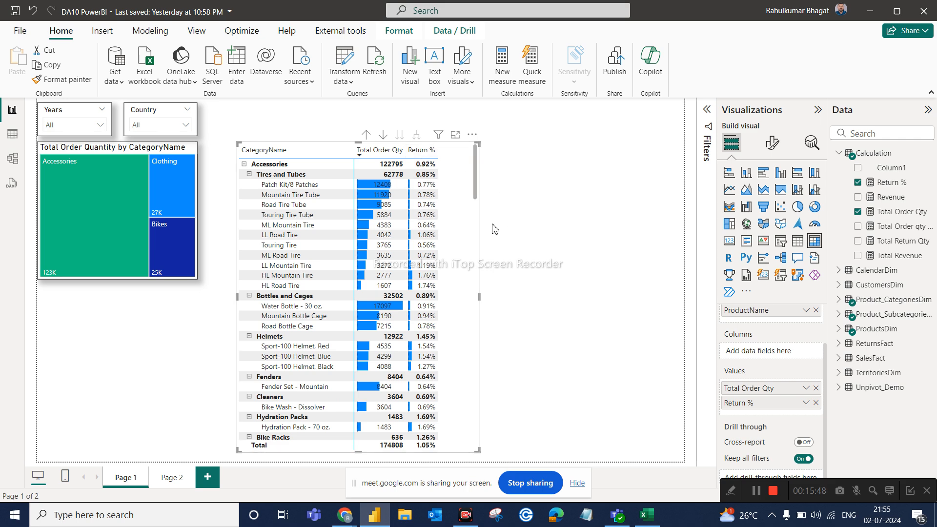
# - Look through the sort direction and sort-by options available for the matrix
pyautogui.click(472, 134)
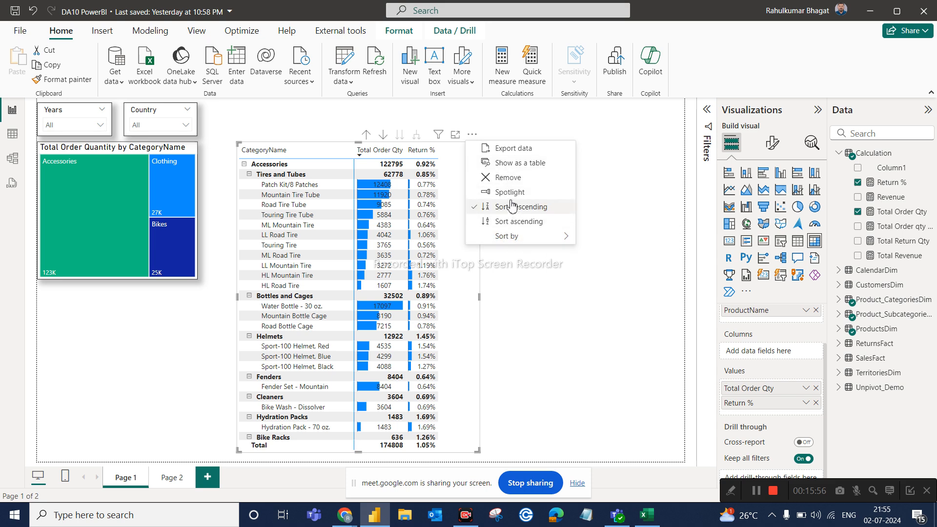
pyautogui.moveTo(521, 240)
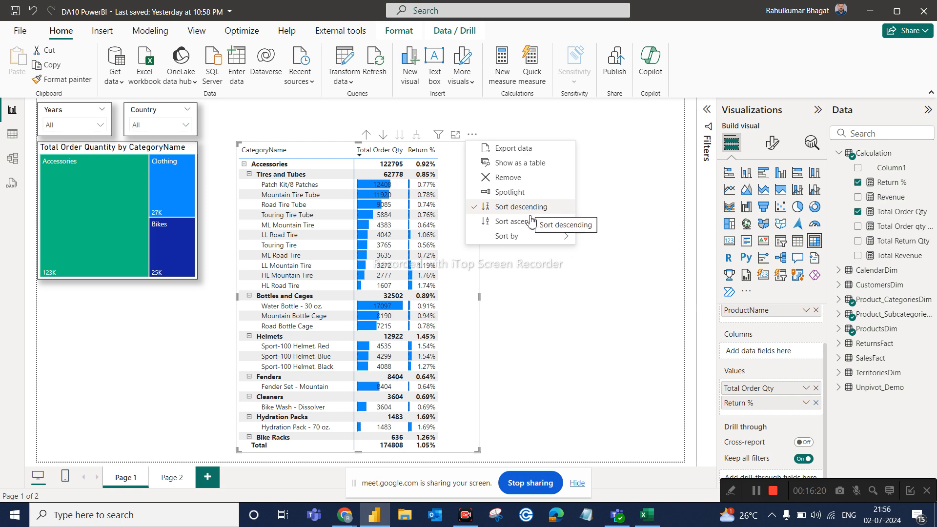
pyautogui.click(544, 303)
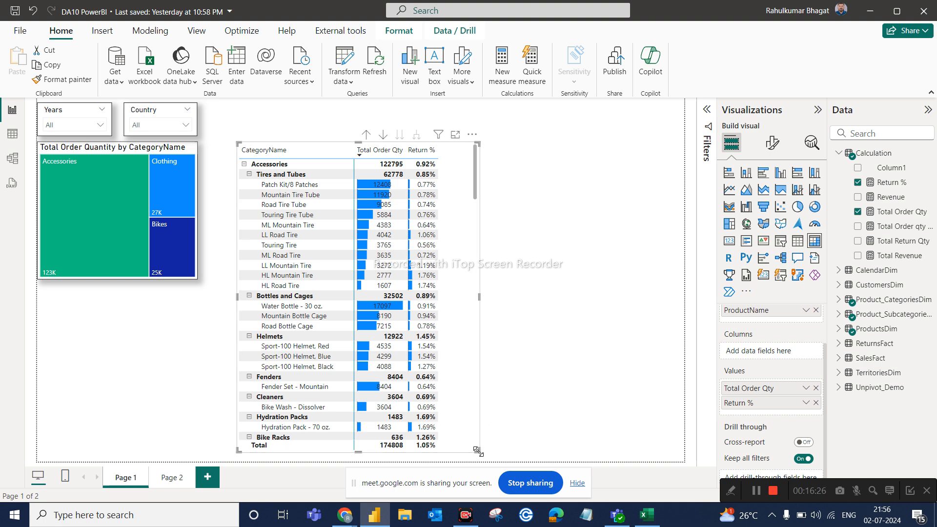
# - Narrow the matrix to fit its columns more closely, and turn on its visual border and shadow
pyautogui.moveTo(460, 455); pyautogui.dragTo(454, 455)
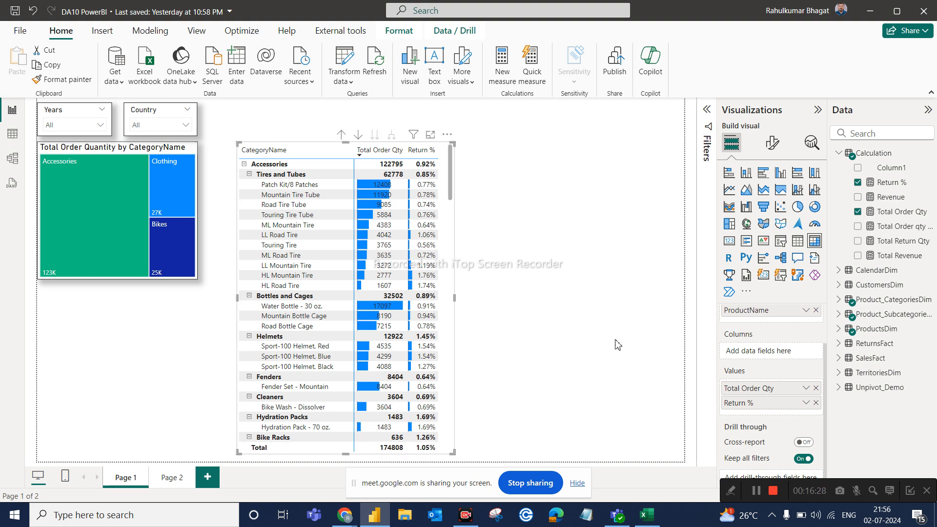
pyautogui.click(772, 142)
pyautogui.scroll(-3, 765, 329)
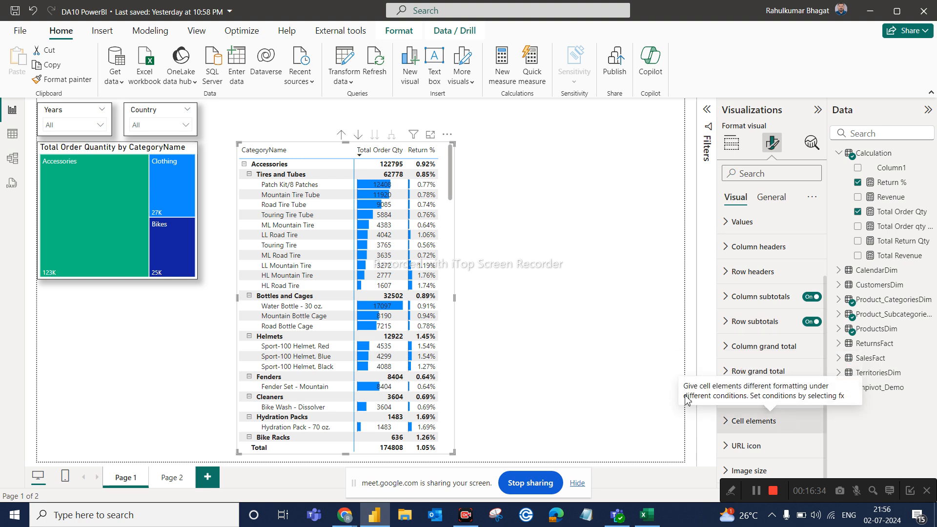
pyautogui.click(773, 197)
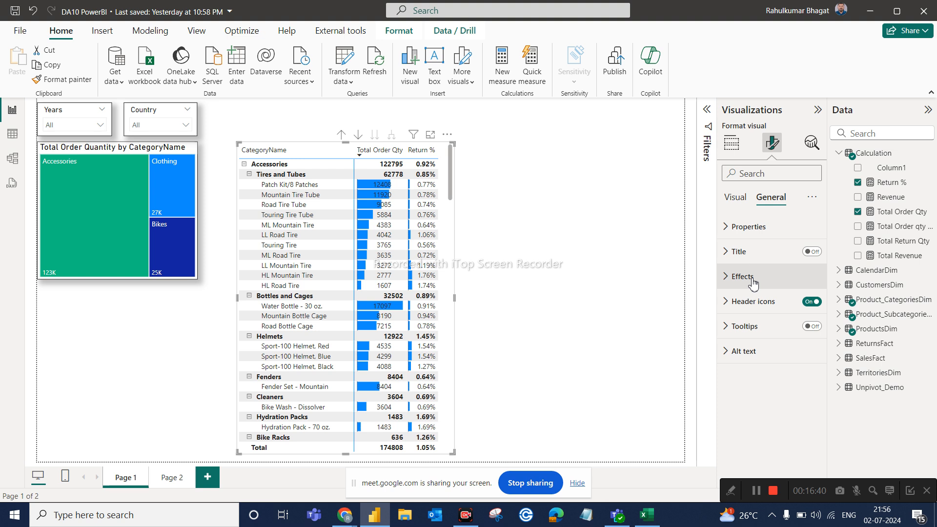
pyautogui.click(753, 277)
pyautogui.click(807, 406)
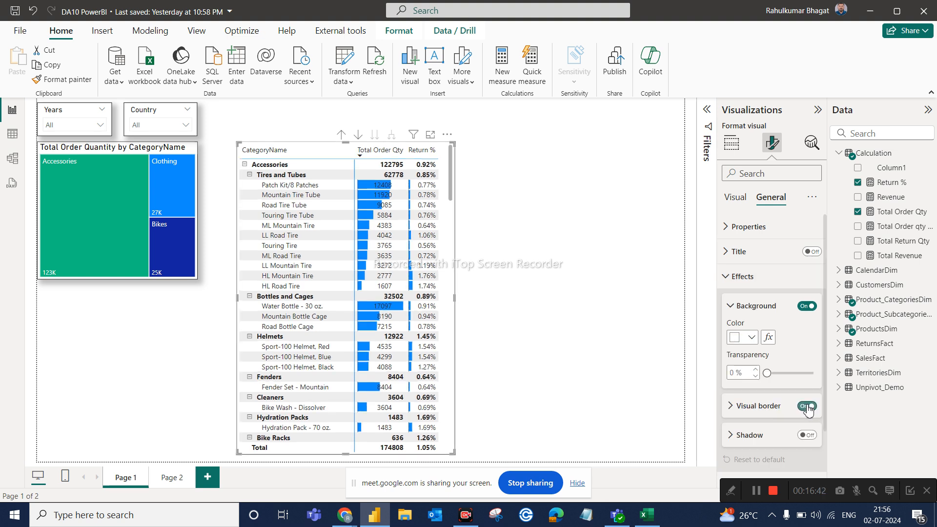
pyautogui.click(807, 435)
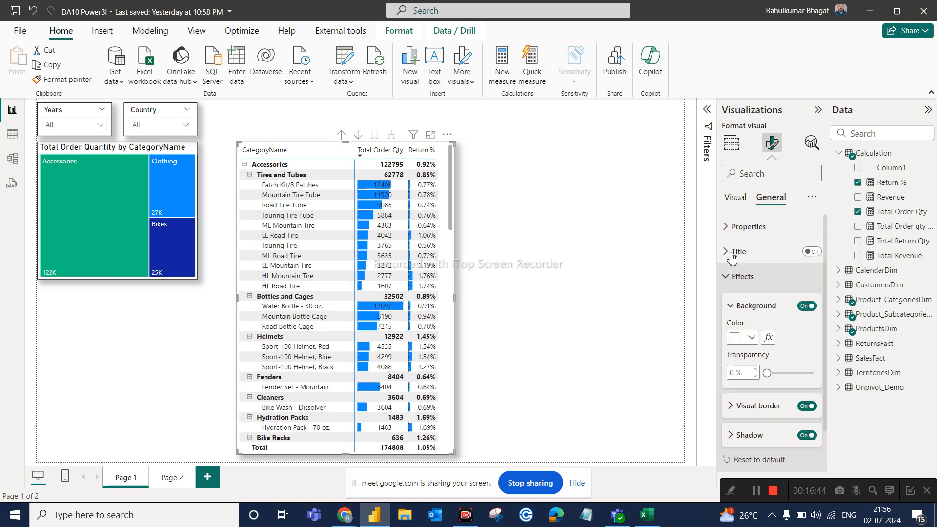
# - Try the Minimal, Bold header and Flashy rows style presets on the matrix
pyautogui.click(736, 198)
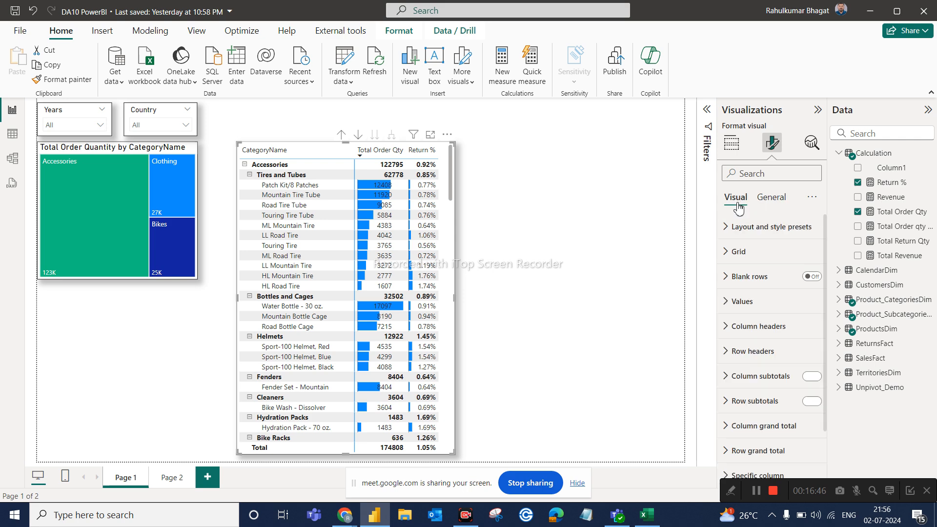
pyautogui.click(737, 234)
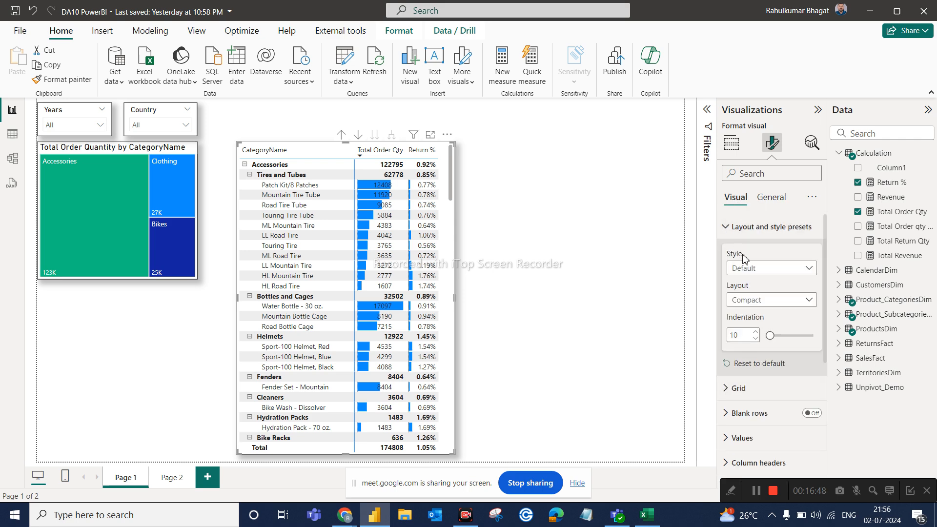
pyautogui.click(752, 270)
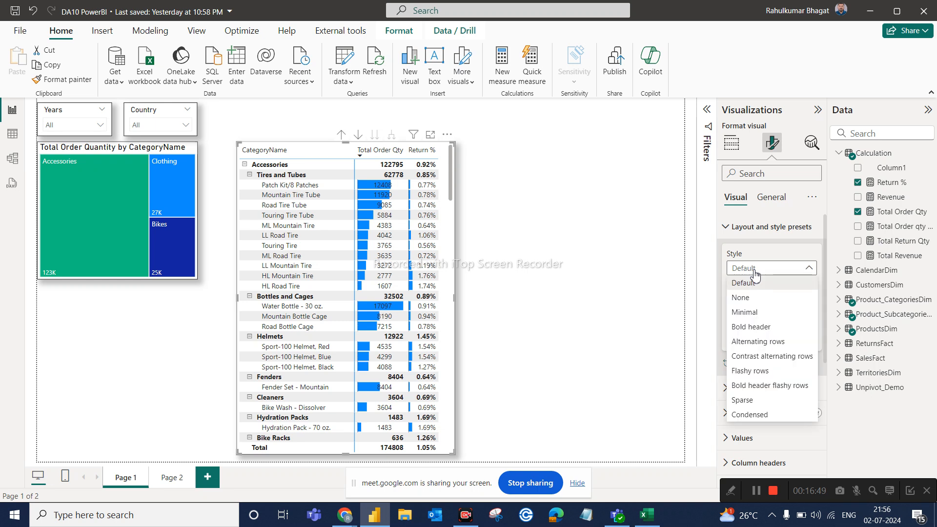
pyautogui.click(750, 318)
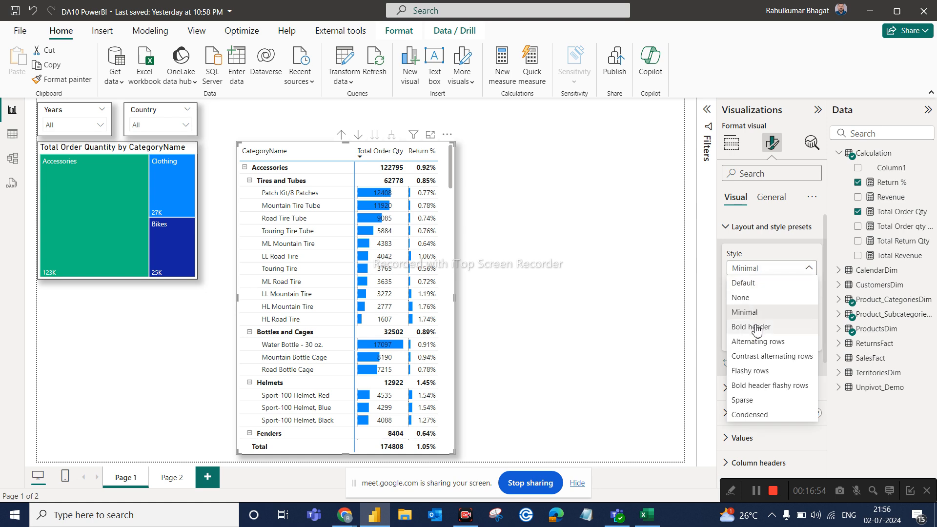
pyautogui.click(757, 331)
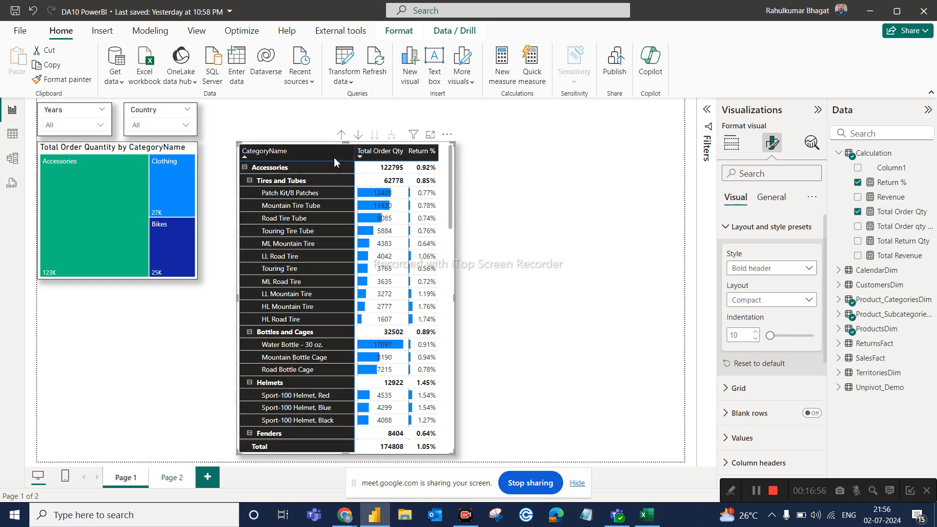
pyautogui.click(770, 268)
pyautogui.click(753, 371)
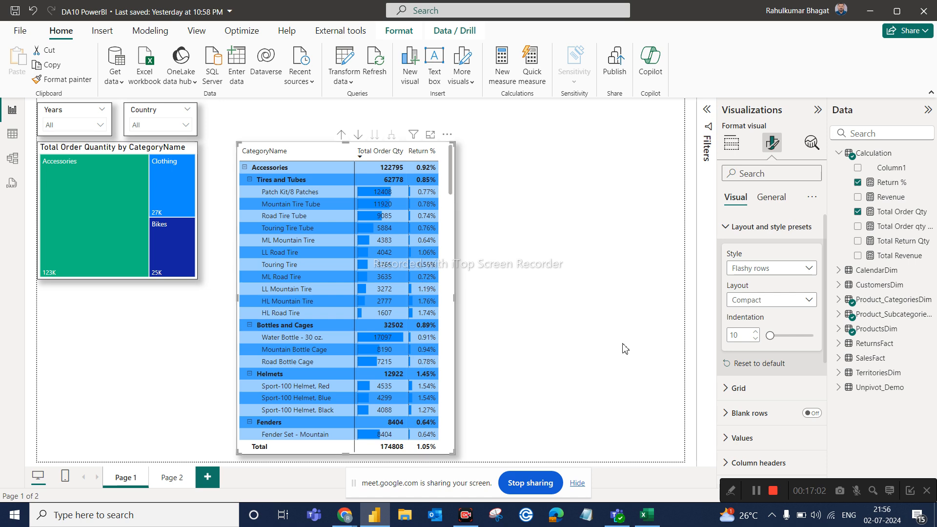
# - Apply the Alternating rows style preset to the matrix, and make the visual slightly narrower and taller
pyautogui.click(799, 268)
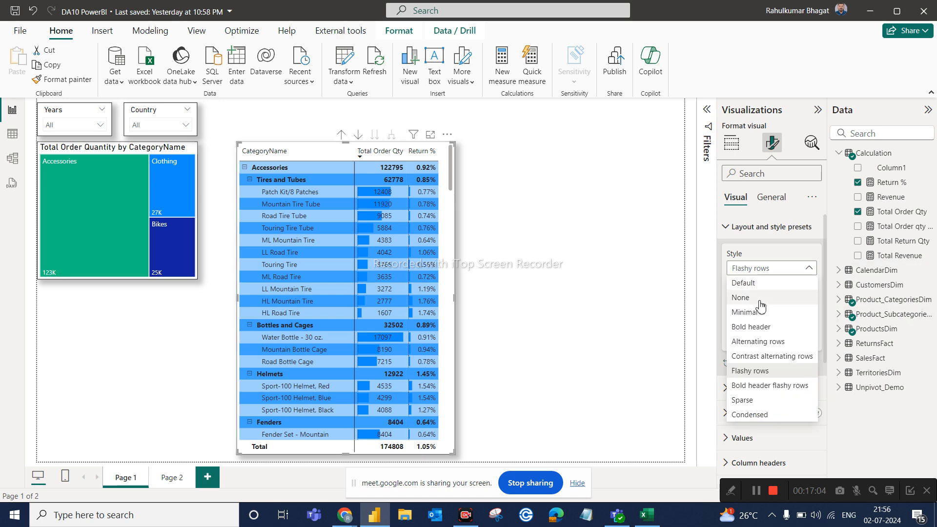
pyautogui.click(759, 342)
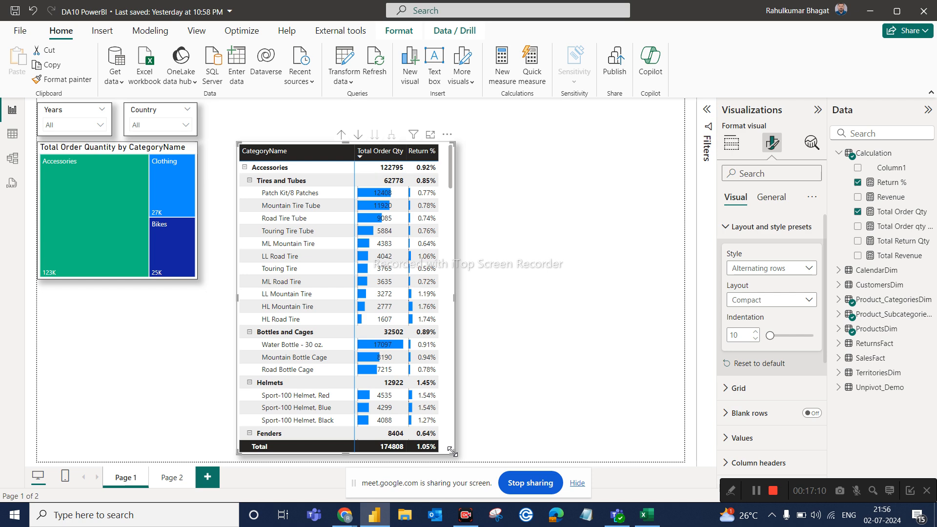
pyautogui.moveTo(454, 454); pyautogui.dragTo(445, 459)
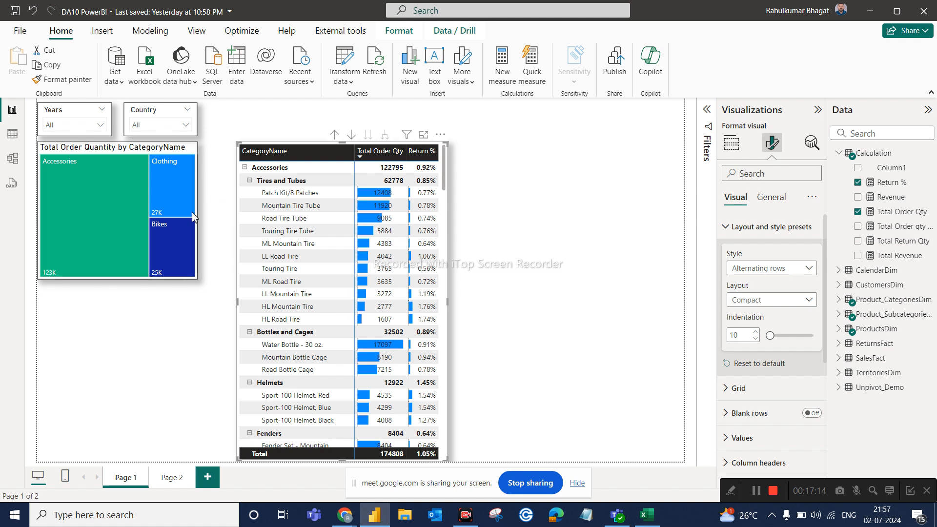
# - Enlarge the category treemap towards the matrix, clear its Bikes selection, and deselect the visual
pyautogui.click(186, 276)
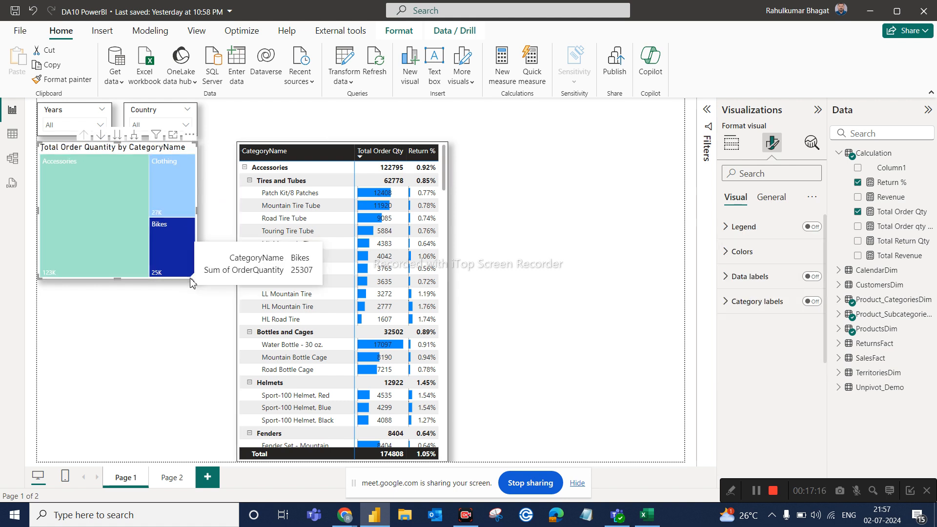
pyautogui.moveTo(195, 280); pyautogui.dragTo(226, 301)
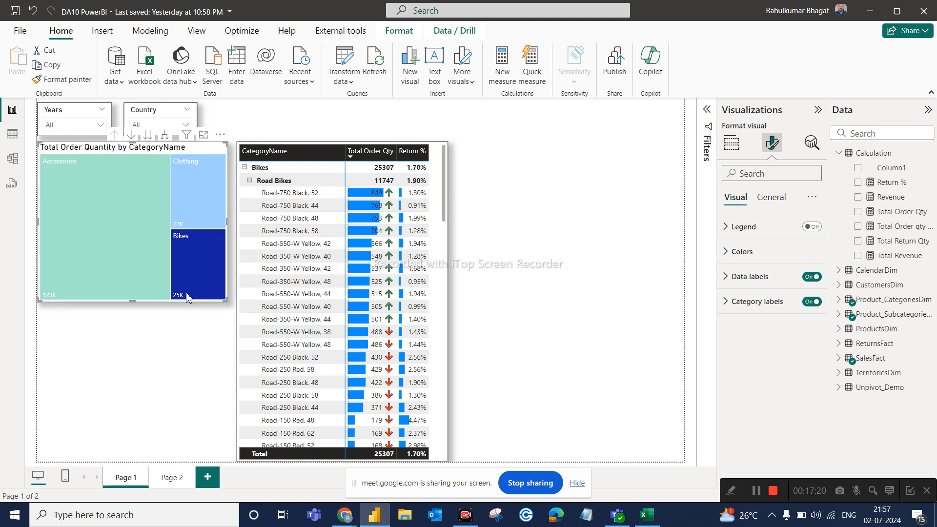
pyautogui.click(200, 271)
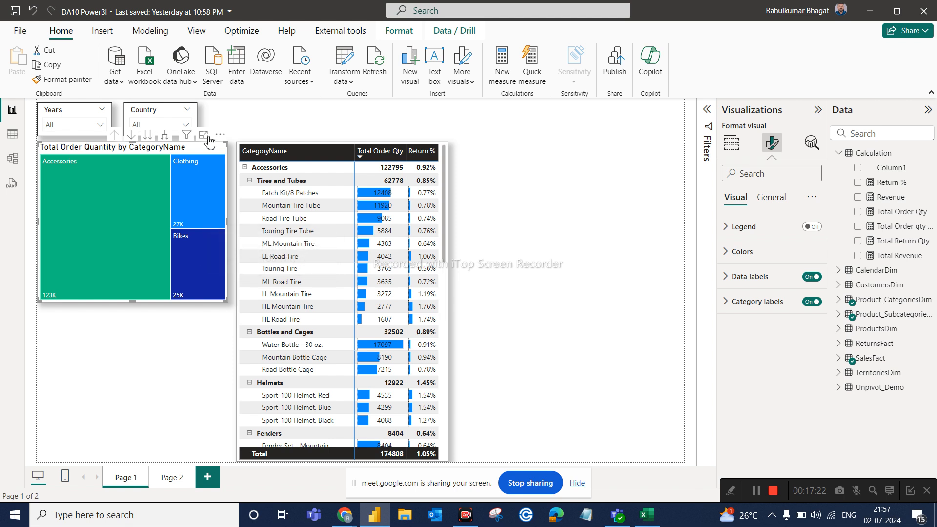
pyautogui.click(151, 330)
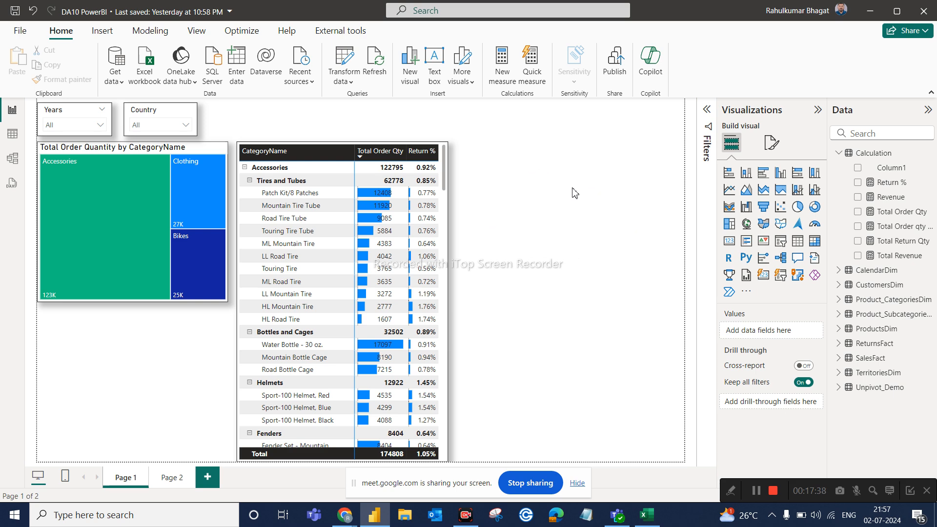
# - Add a clustered bar chart below the treemap with SubcategoryName on its Y-axis
pyautogui.click(763, 174)
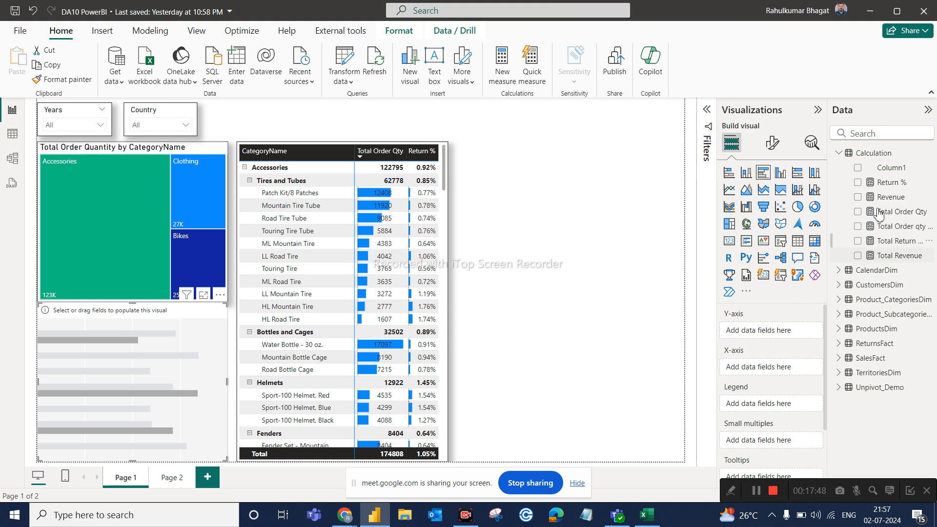
pyautogui.click(894, 137)
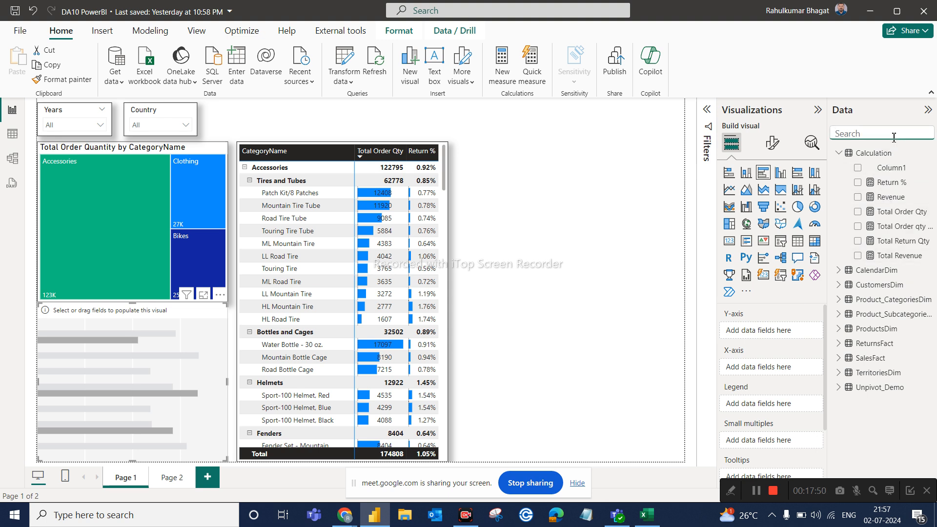
pyautogui.write('sub ca')
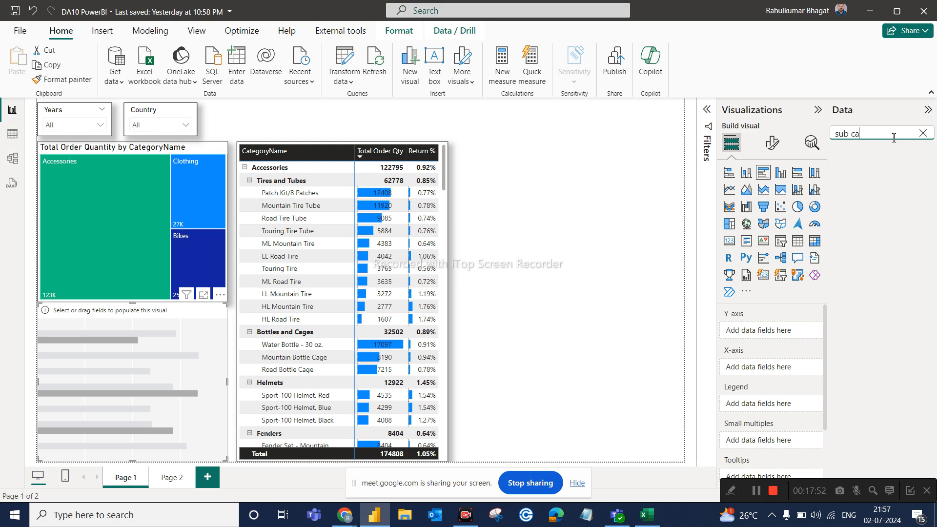
pyautogui.press('BackSpace')
pyautogui.press('BackSpace')
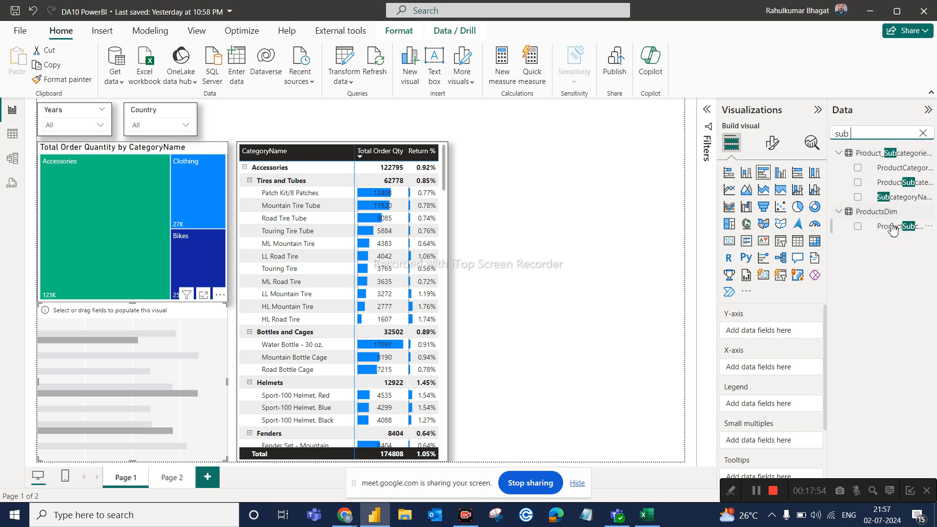
pyautogui.moveTo(903, 197); pyautogui.dragTo(762, 327)
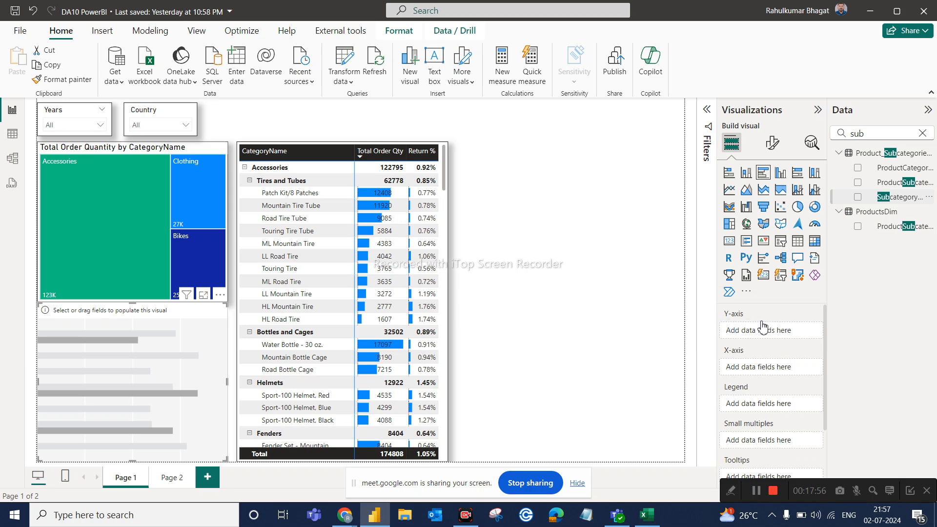
# - Find the Total Order Qty measure and place it on the bar chart's X-axis
pyautogui.click(873, 135)
pyautogui.press('BackSpace')
pyautogui.press('BackSpace')
pyautogui.press('BackSpace')
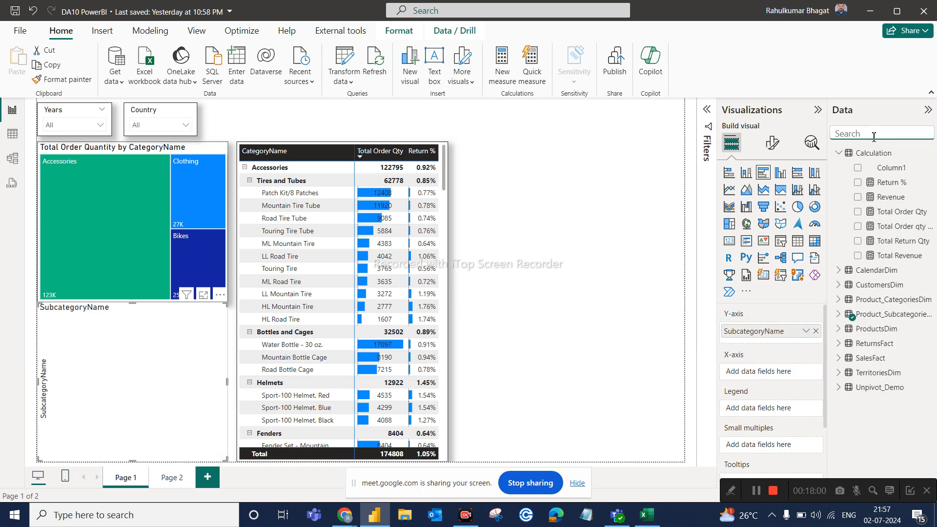
pyautogui.write('ordee')
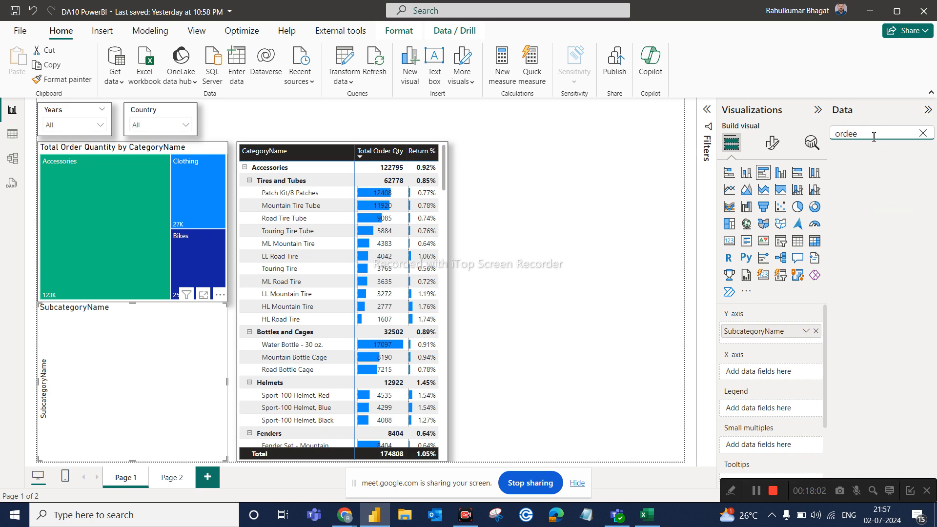
pyautogui.press('BackSpace')
pyautogui.press('BackSpace')
pyautogui.moveTo(893, 167); pyautogui.dragTo(742, 376)
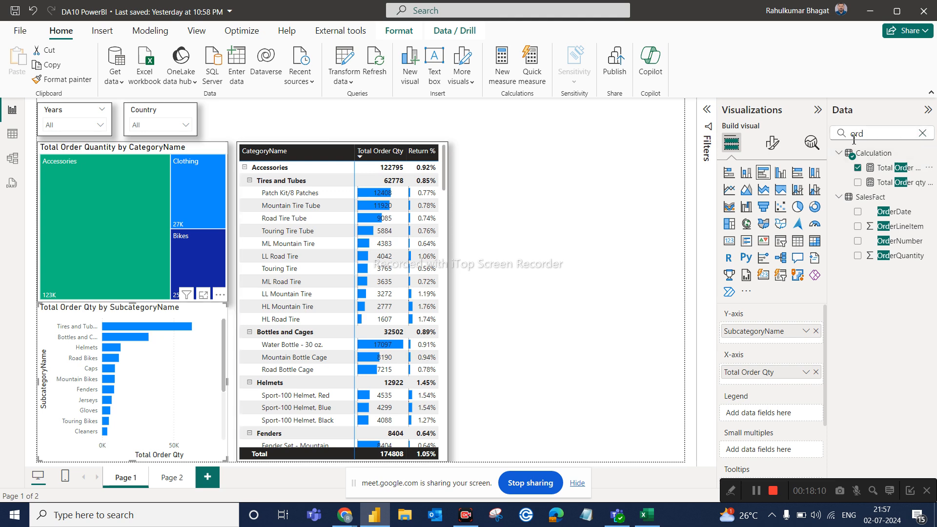
# - Turn on the subcategory bar chart's data labels and set the label values' display units to None
pyautogui.click(772, 143)
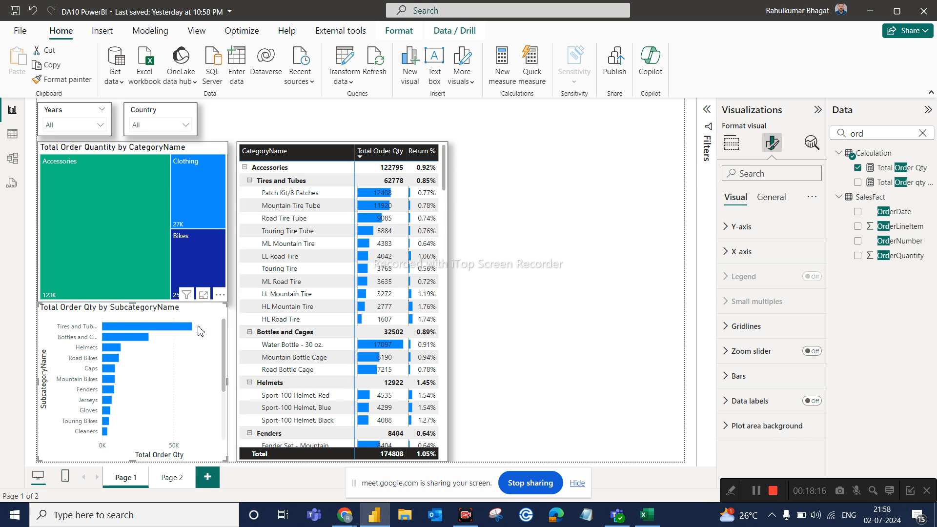
pyautogui.moveTo(181, 330)
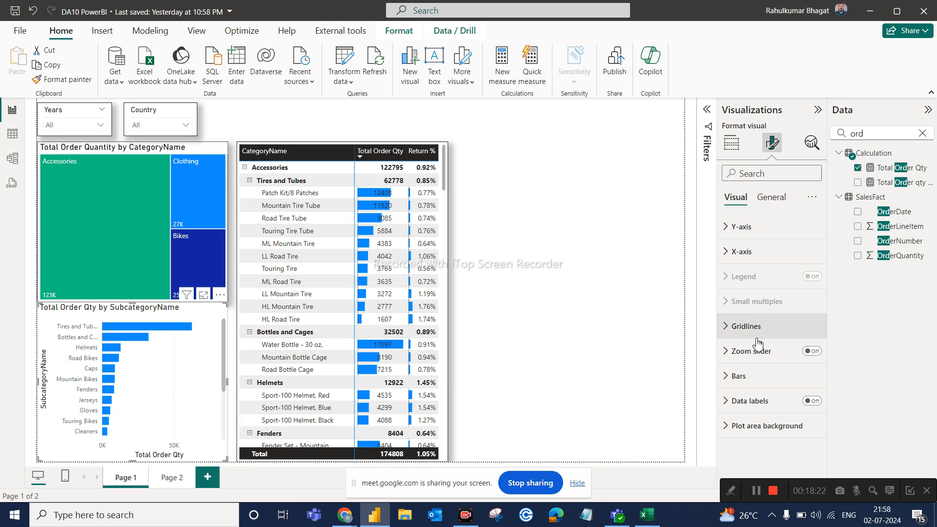
pyautogui.click(812, 401)
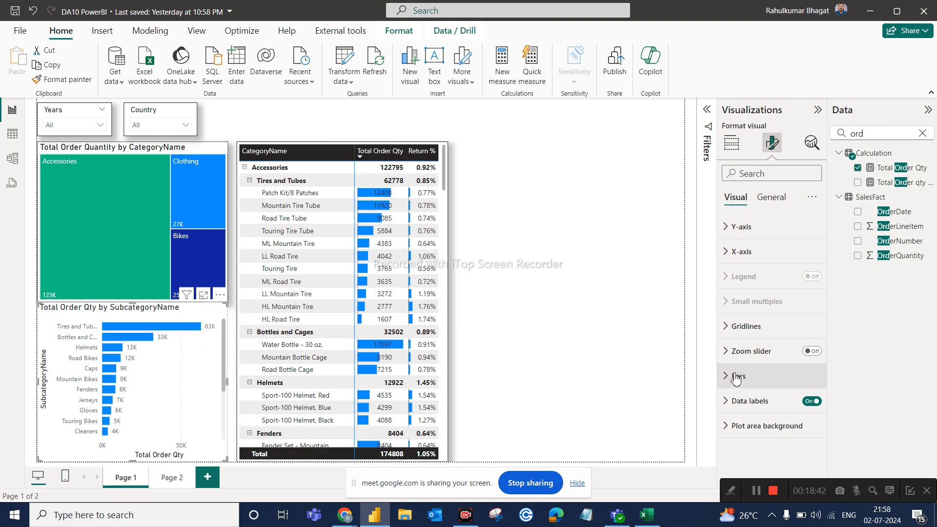
pyautogui.click(732, 404)
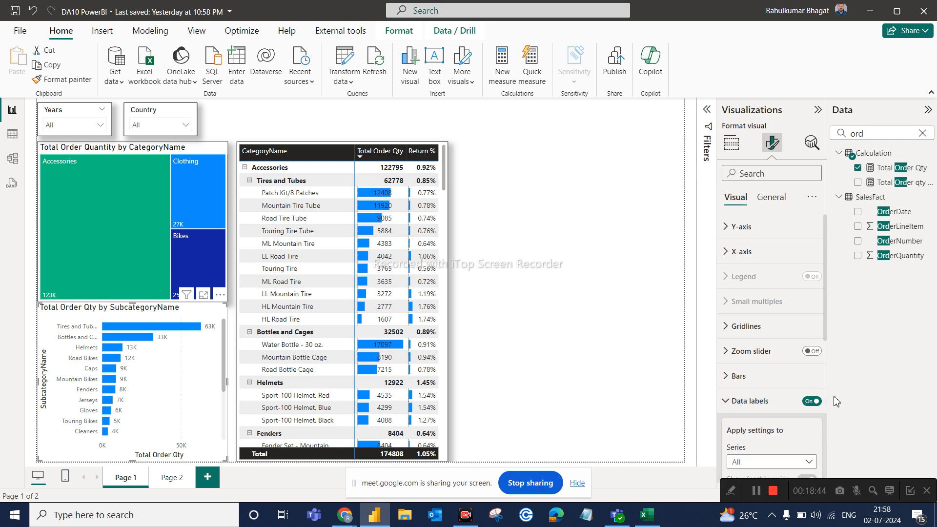
pyautogui.scroll(-6, 785, 390)
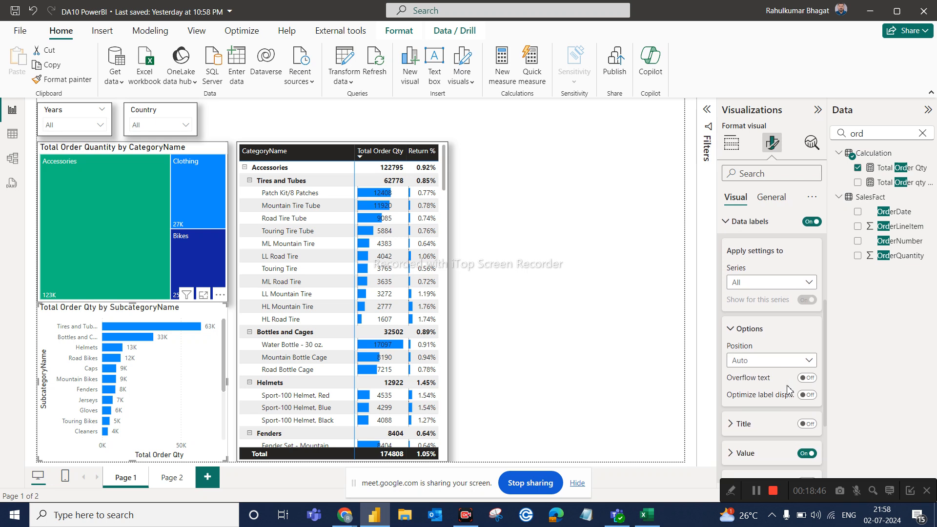
pyautogui.click(731, 363)
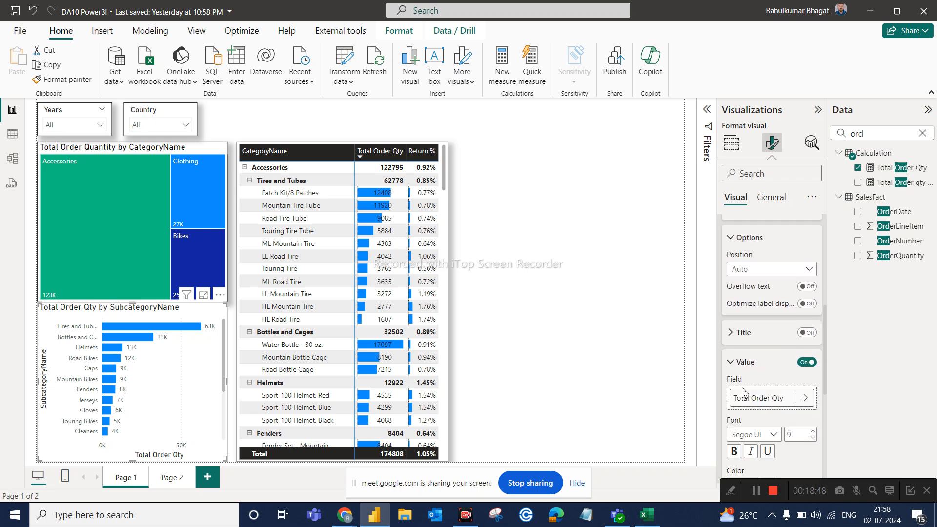
pyautogui.scroll(-3, 751, 390)
pyautogui.scroll(-2, 764, 420)
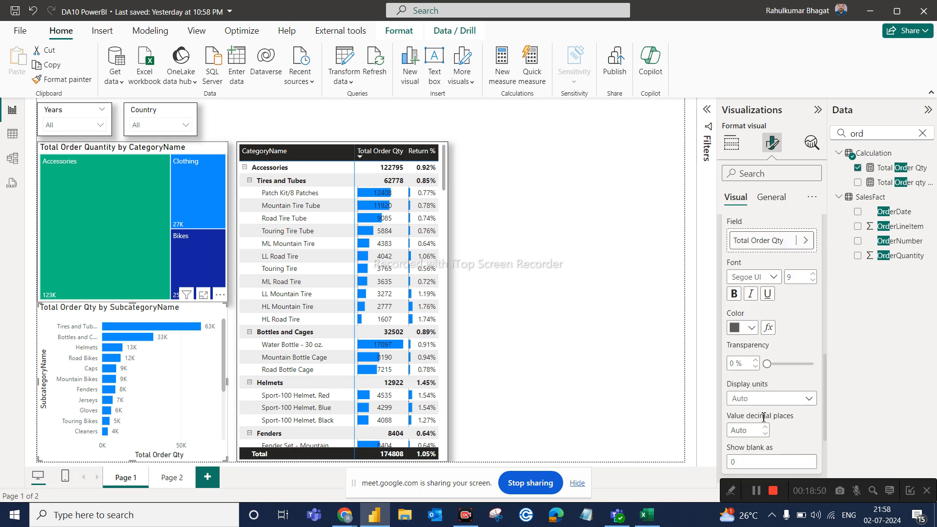
pyautogui.click(760, 401)
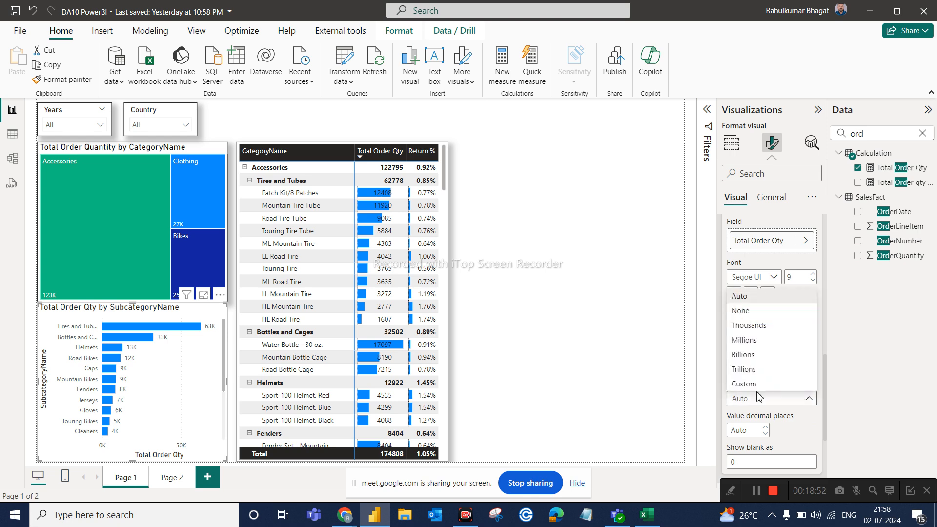
pyautogui.click(741, 311)
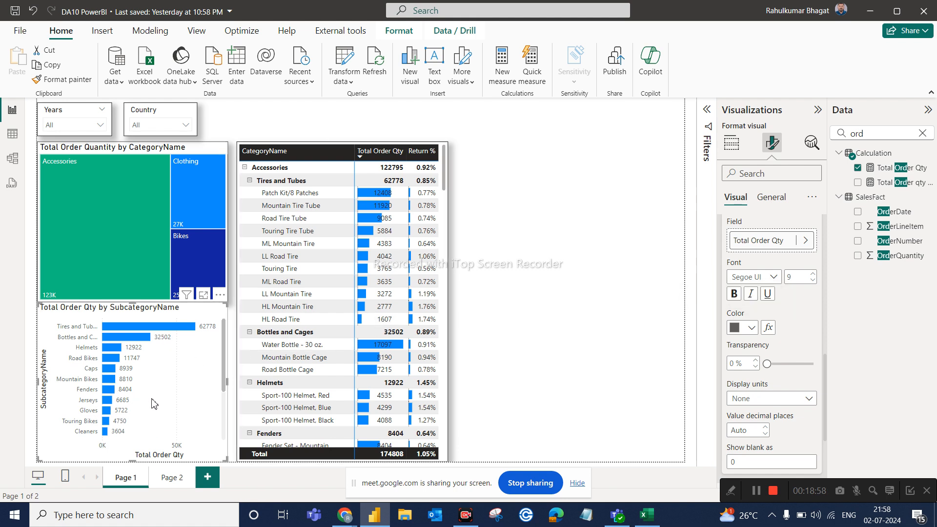
# - Turn on the visual border and shadow for the subcategory bar chart, and deselect it
pyautogui.click(781, 209)
pyautogui.click(745, 275)
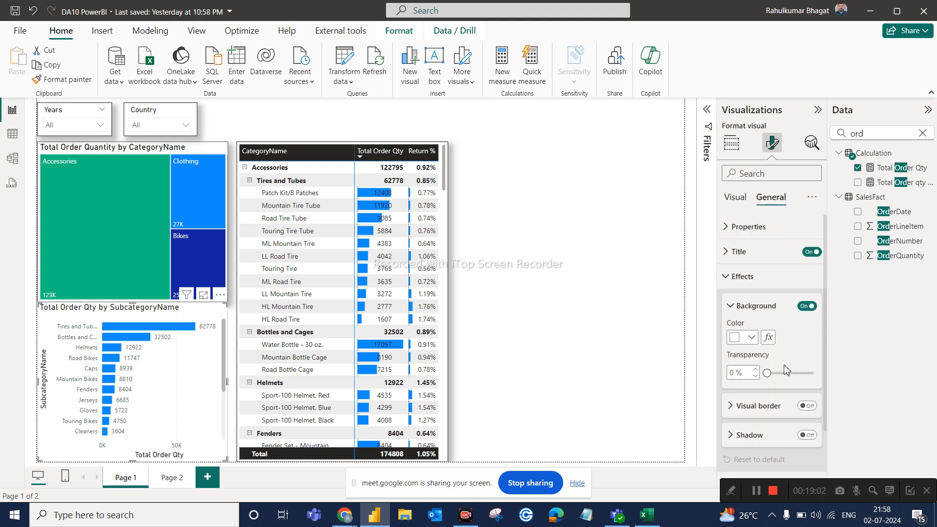
pyautogui.click(806, 405)
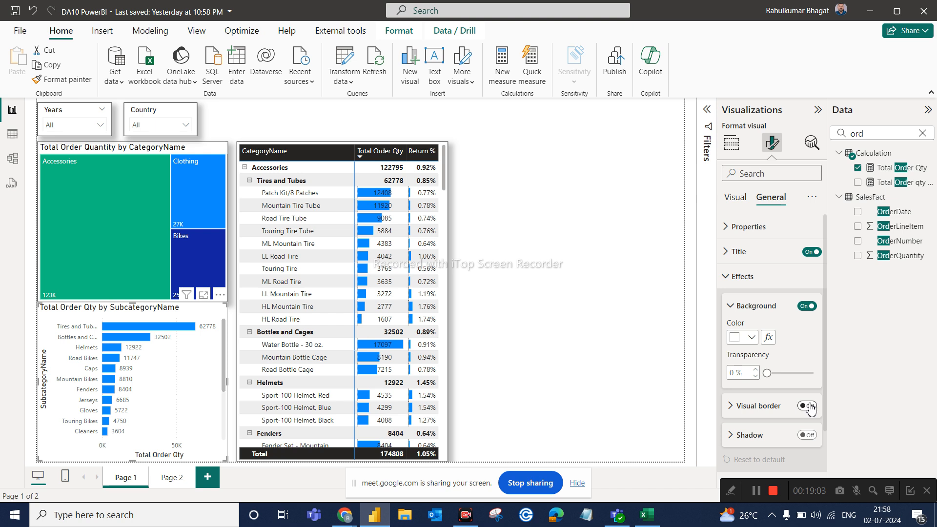
pyautogui.click(810, 435)
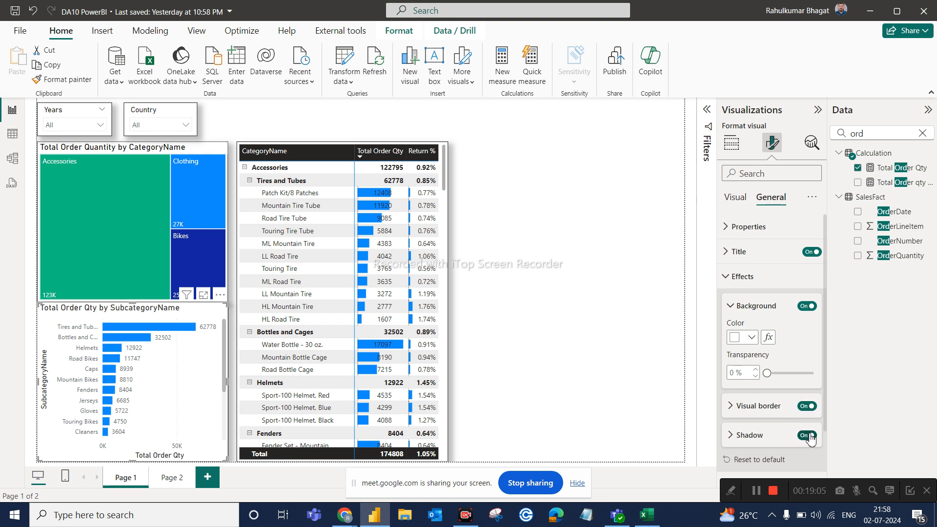
pyautogui.click(604, 348)
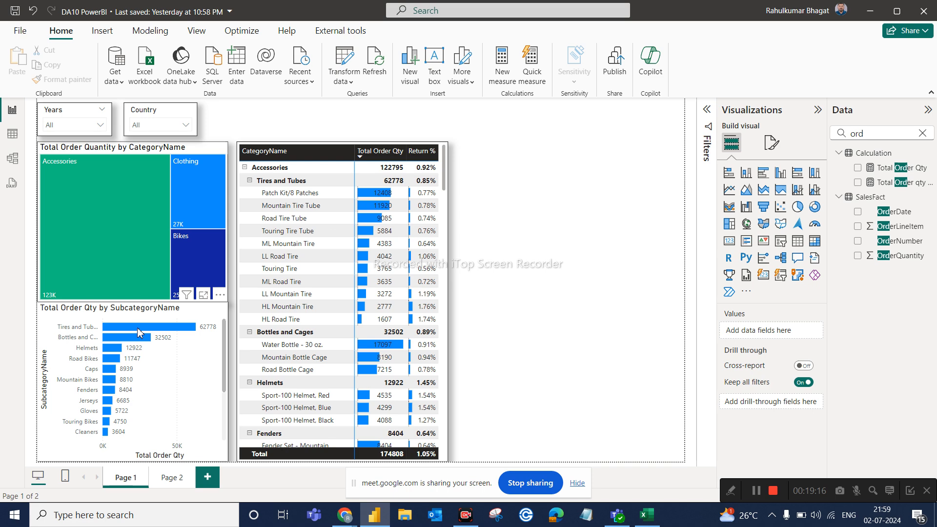
# - Set the filter type of SubcategoryName to Top N for the subcategory bar chart
pyautogui.moveTo(112, 363)
pyautogui.click(191, 342)
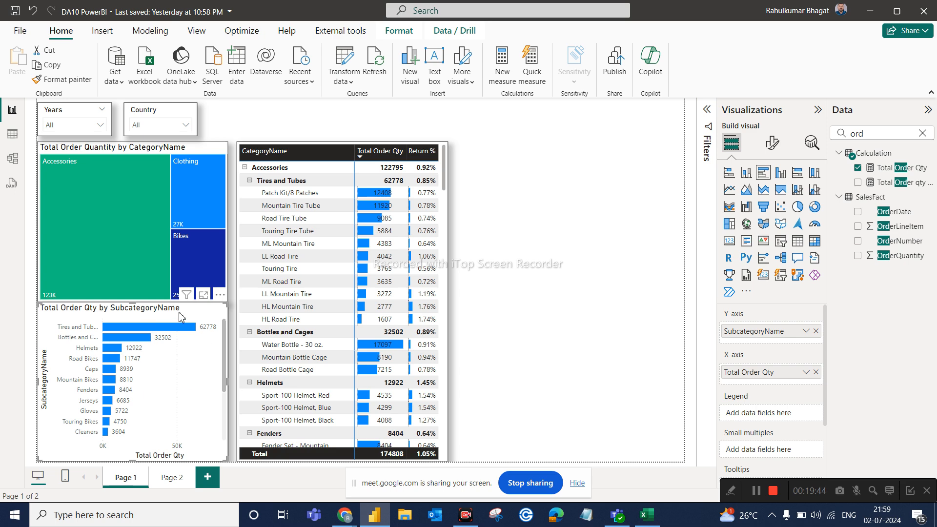
pyautogui.click(711, 110)
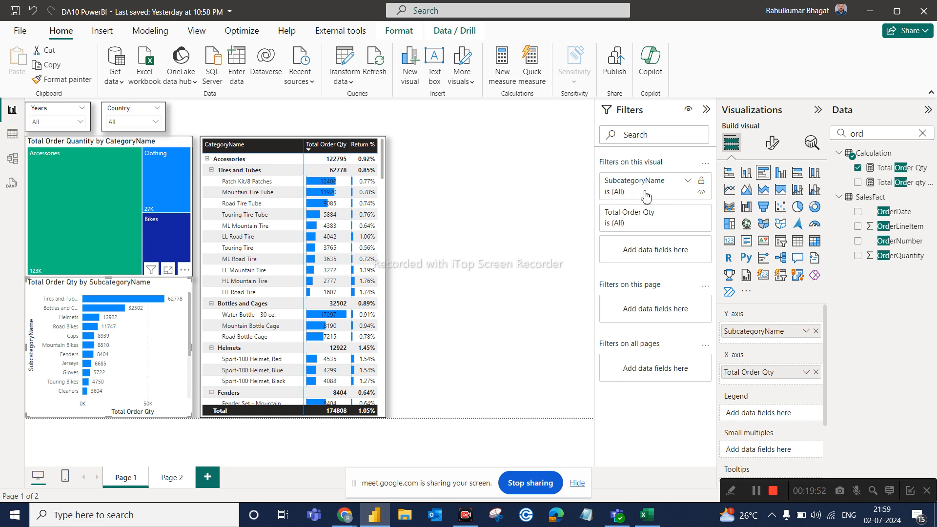
pyautogui.click(687, 185)
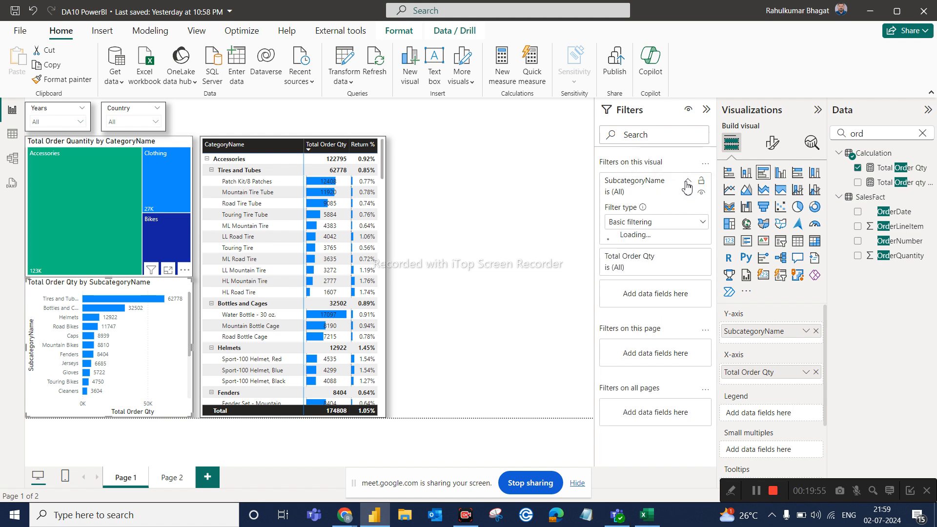
pyautogui.click(630, 224)
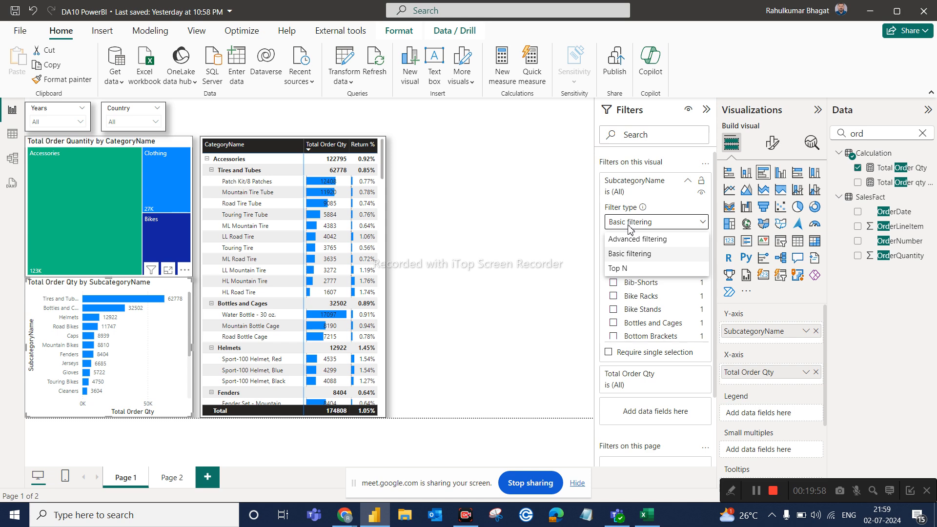
pyautogui.click(625, 269)
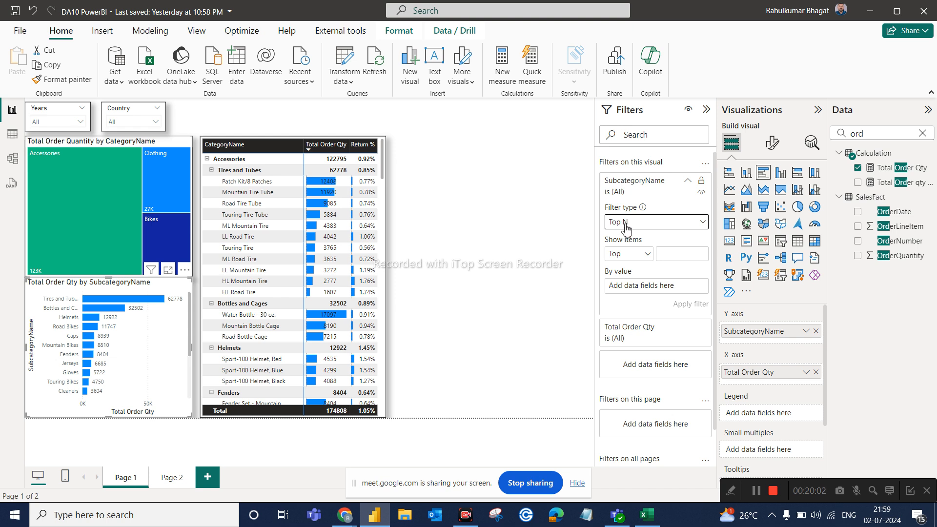
# - Limit the SubcategoryName filter to the top 5 items by Total Order Qty and apply it
pyautogui.click(638, 259)
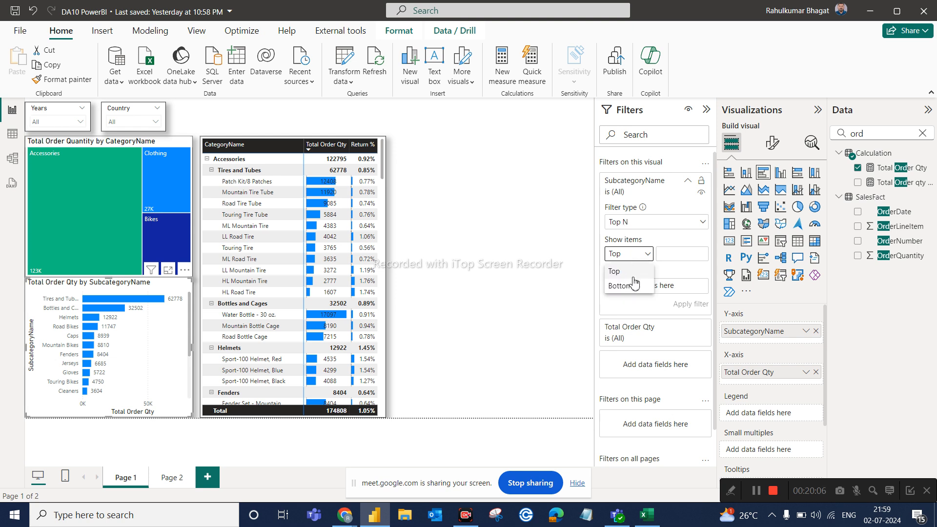
pyautogui.click(631, 272)
pyautogui.click(674, 249)
pyautogui.write('5')
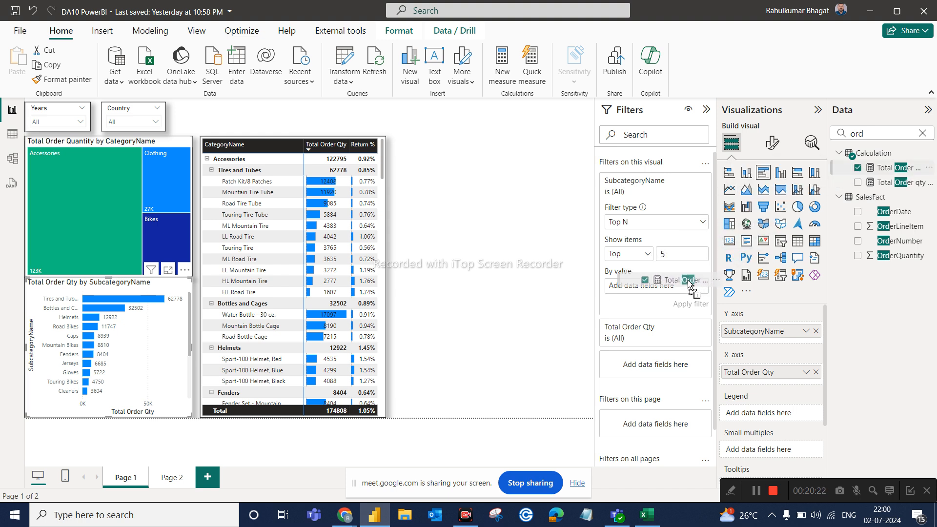
pyautogui.moveTo(680, 291); pyautogui.dragTo(680, 291)
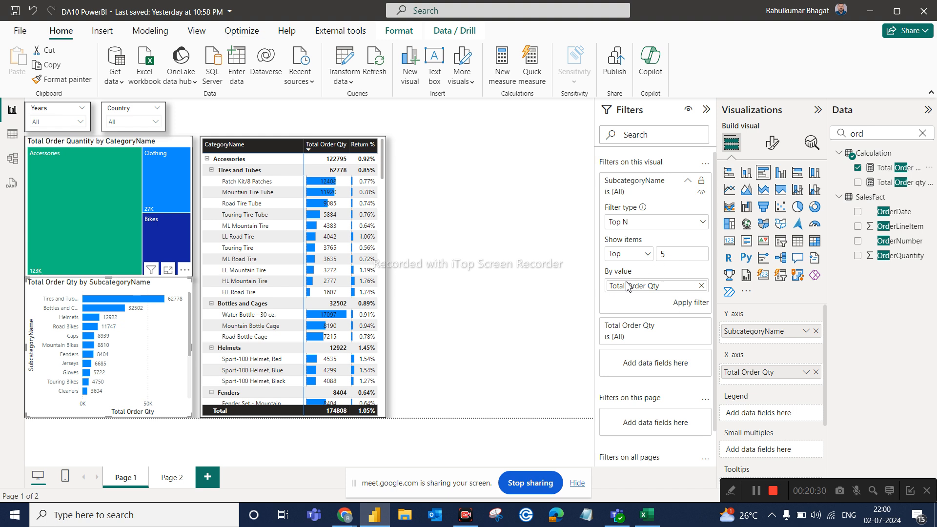
pyautogui.click(695, 307)
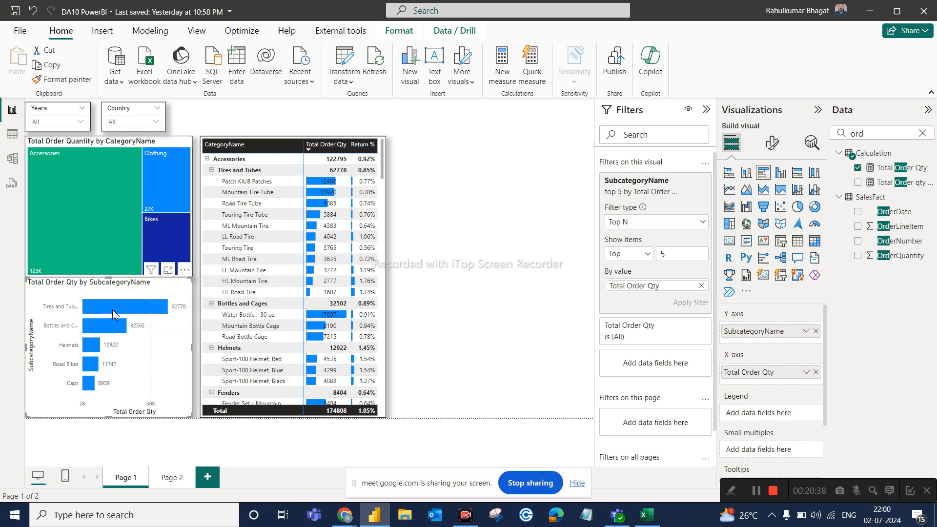
# - Check the visuals for 2016, 2017 and 2015 with the Years slicer, and clear the year selection
pyautogui.moveTo(115, 314)
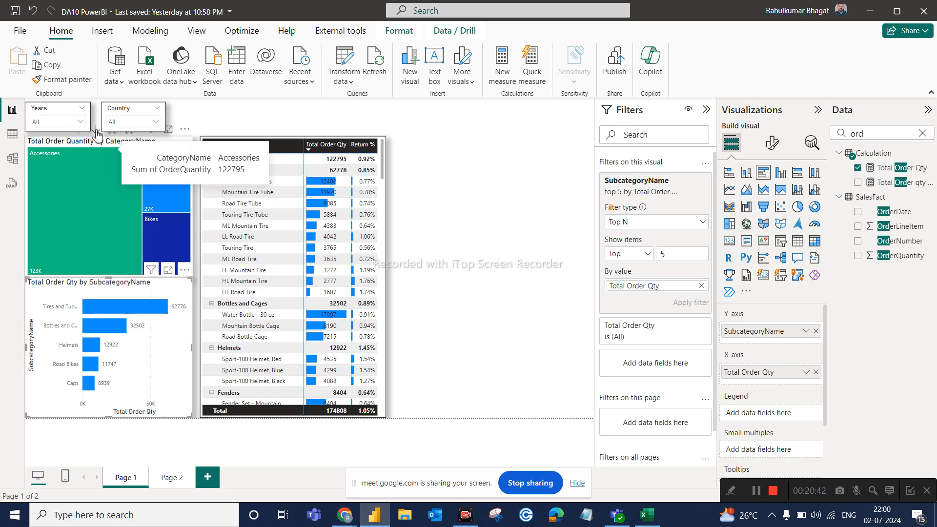
pyautogui.click(74, 123)
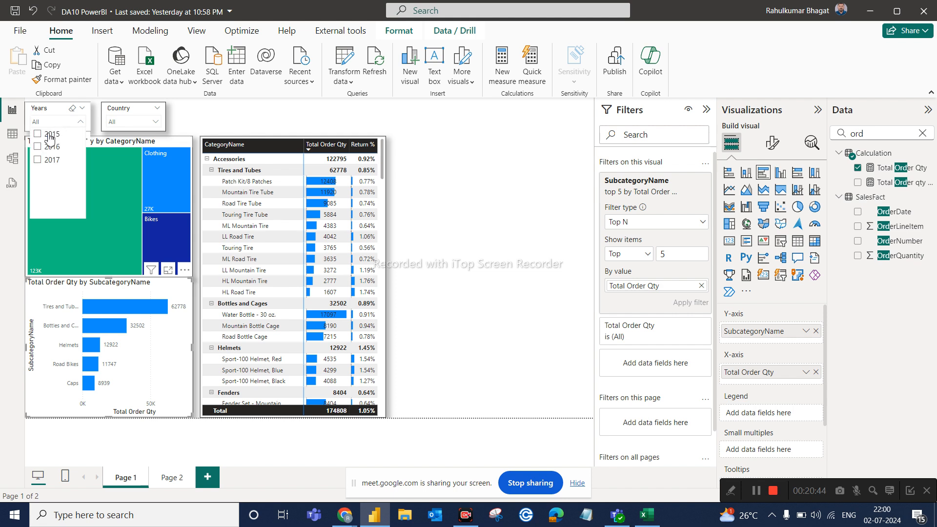
pyautogui.click(38, 146)
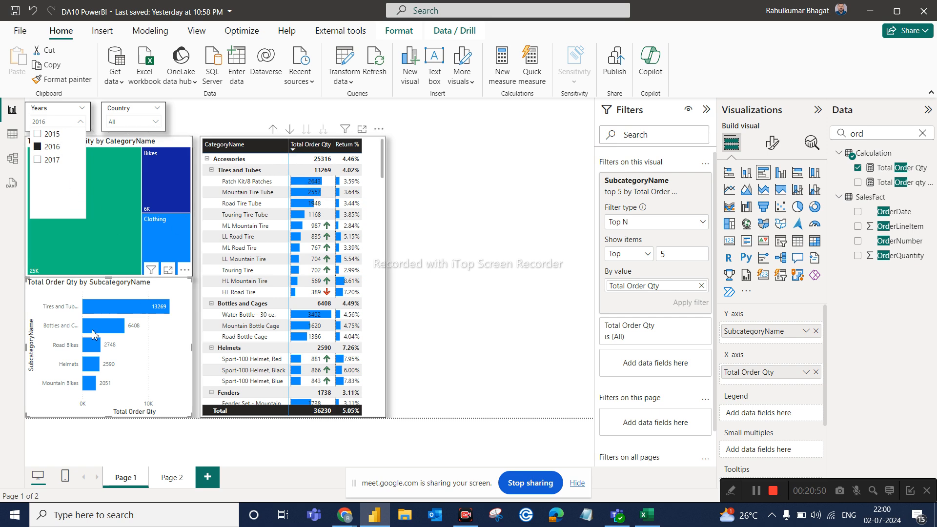
pyautogui.click(59, 164)
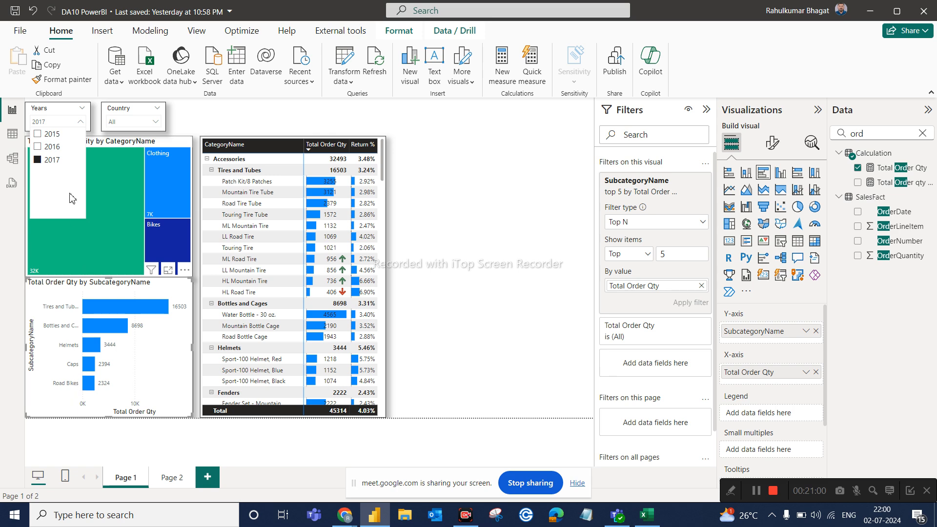
pyautogui.click(61, 147)
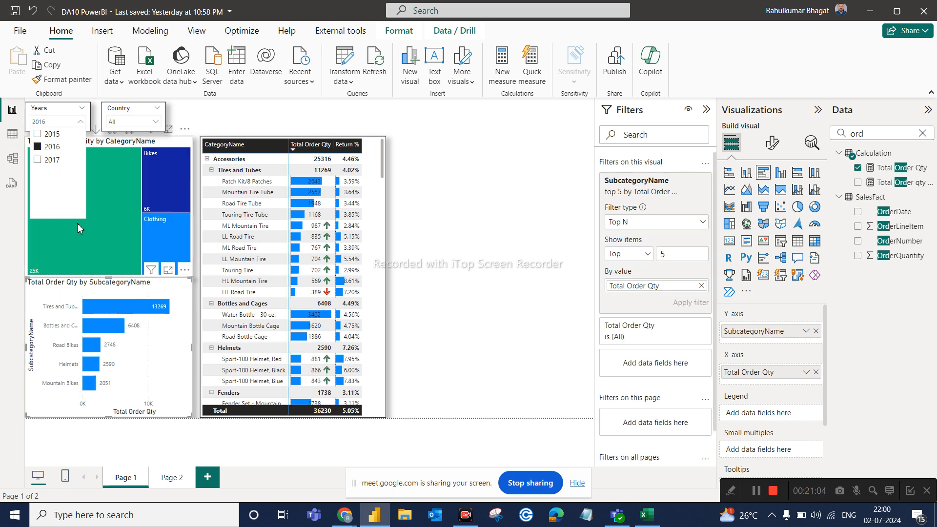
pyautogui.click(53, 134)
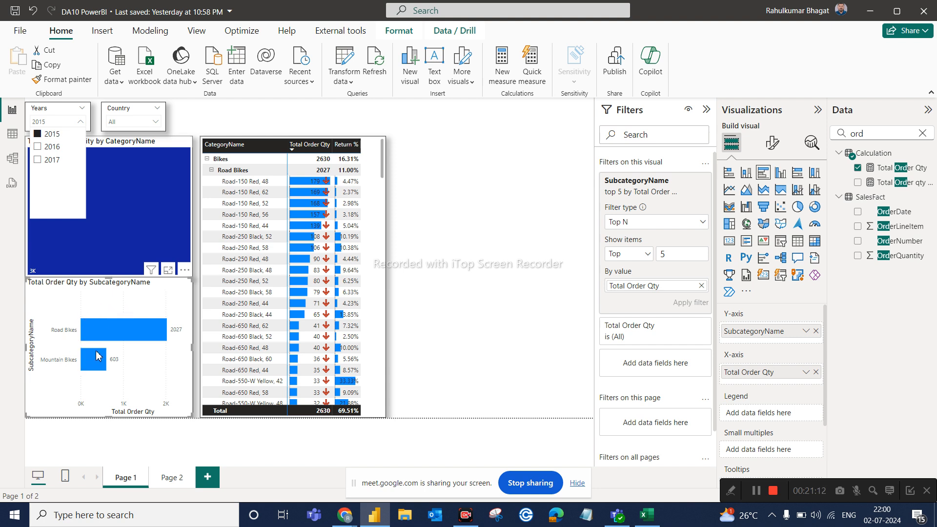
pyautogui.click(48, 135)
# - Check the visuals for Canada, France, and Australia, Canada and France combined with the Country slicer, and clear its selection
pyautogui.click(131, 122)
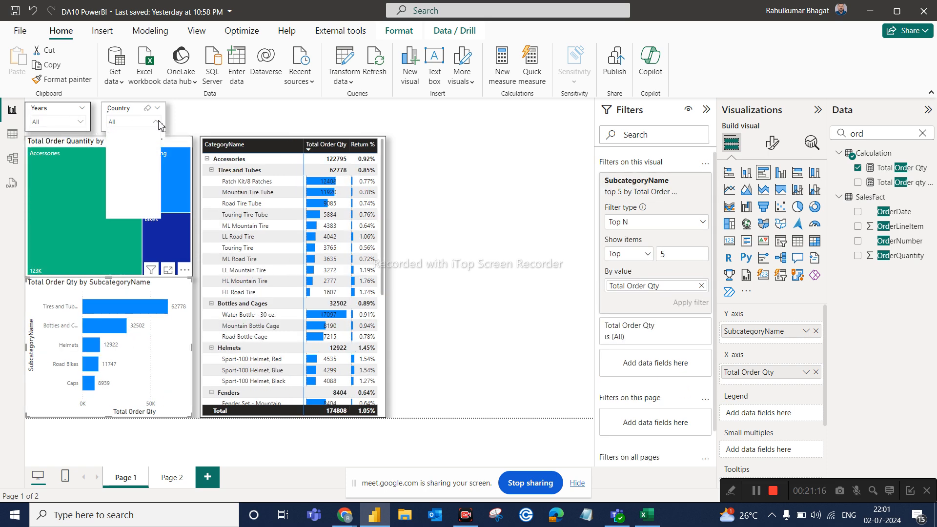
pyautogui.click(131, 148)
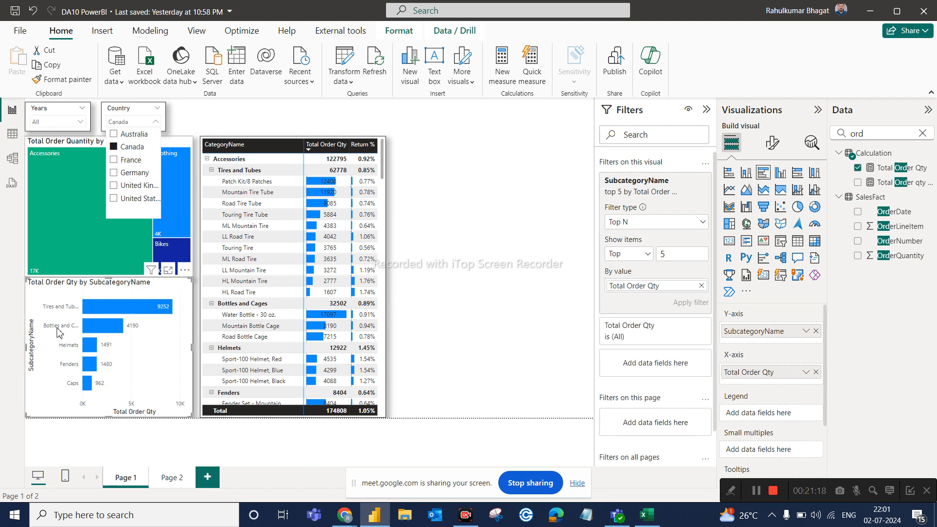
pyautogui.click(128, 160)
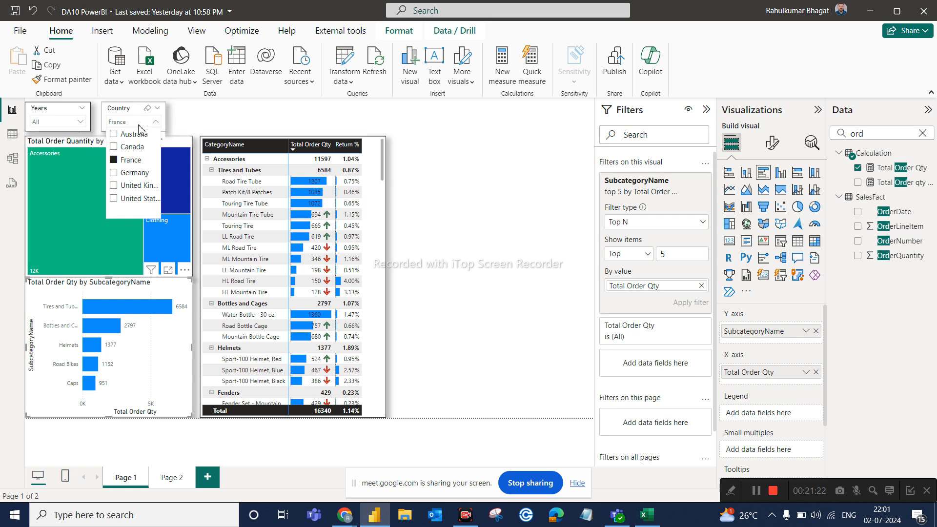
pyautogui.keyDown('ctrl'); pyautogui.click(127, 150); pyautogui.keyUp('ctrl')
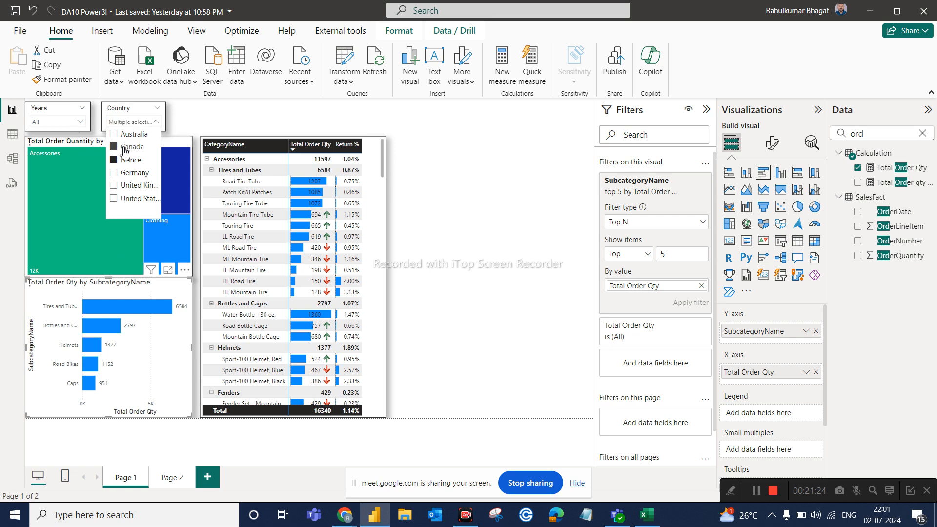
pyautogui.keyDown('ctrl'); pyautogui.click(126, 137); pyautogui.keyUp('ctrl')
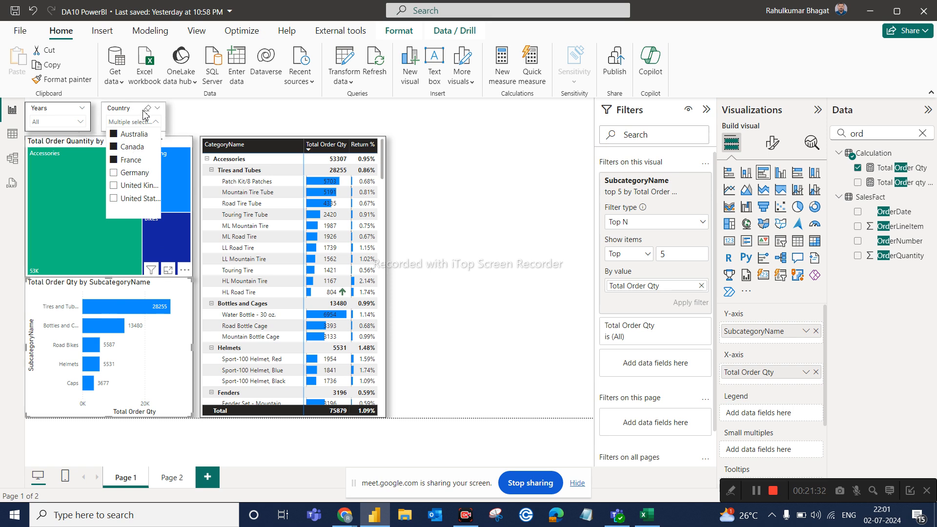
pyautogui.click(147, 109)
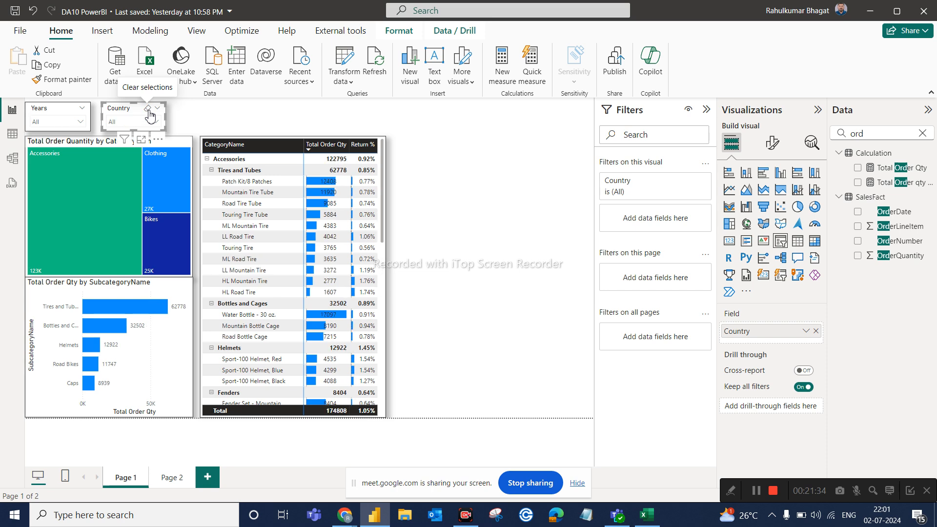
pyautogui.click(497, 239)
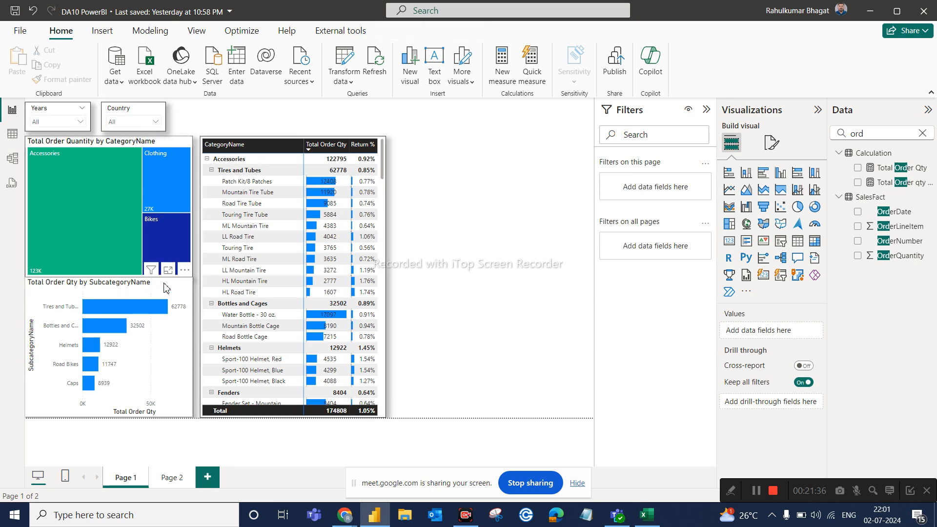
# - Review the filter type and show-items options of the bar chart's SubcategoryName filter, keeping Top N and Top, and collapse the filters
pyautogui.click(166, 288)
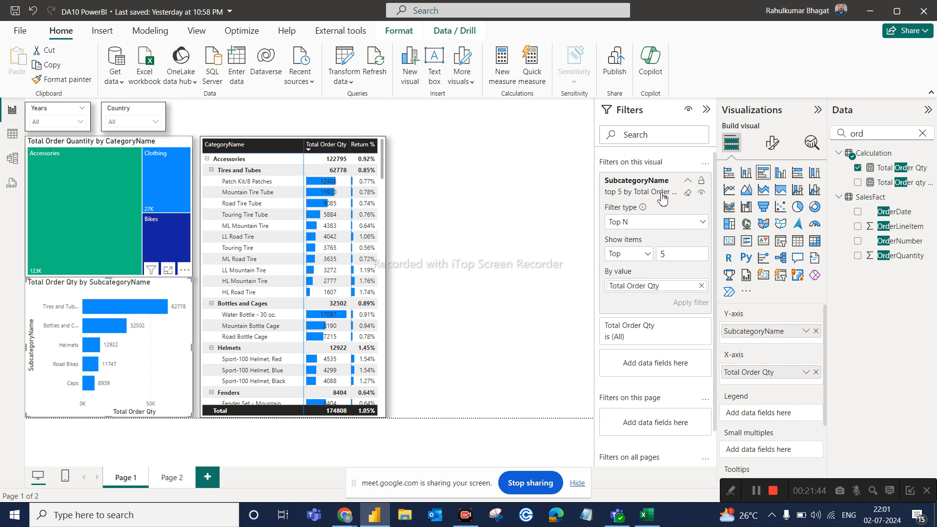
pyautogui.click(702, 223)
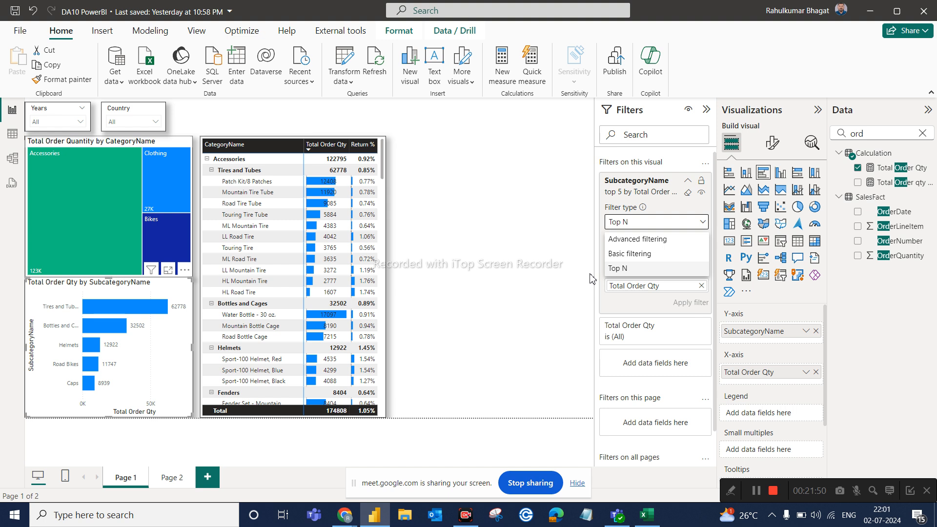
pyautogui.click(619, 269)
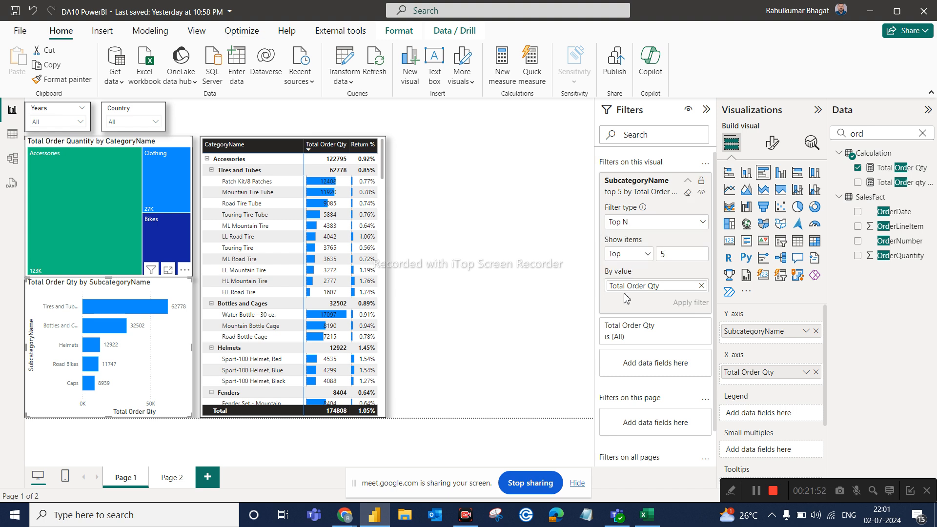
pyautogui.click(628, 257)
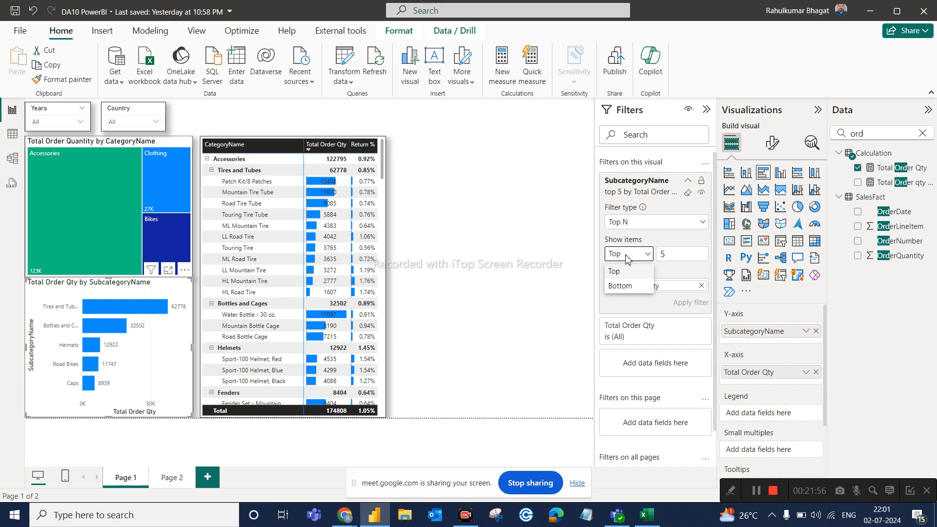
pyautogui.click(628, 270)
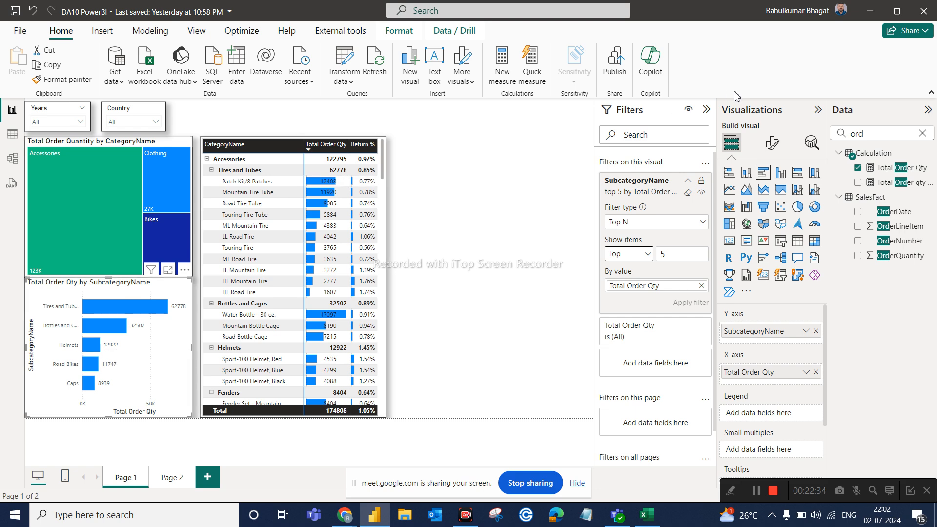
pyautogui.click(706, 109)
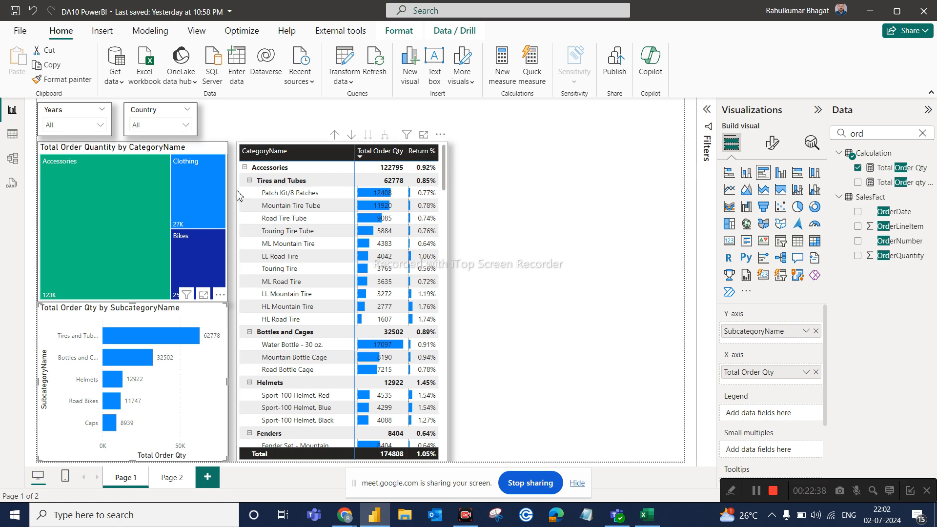
# - Widen the category treemap and the subcategory bar chart slightly towards the matrix so their right edges line up
pyautogui.click(210, 153)
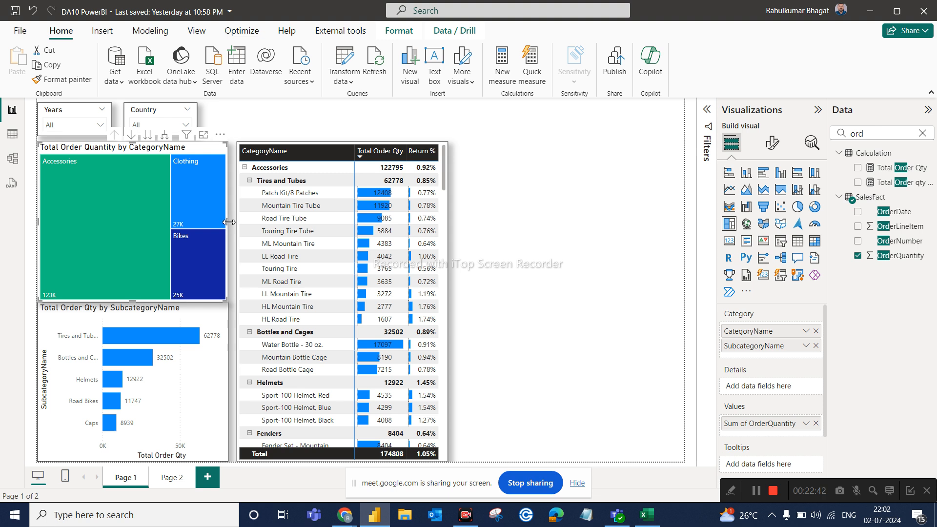
pyautogui.moveTo(231, 224); pyautogui.dragTo(233, 228)
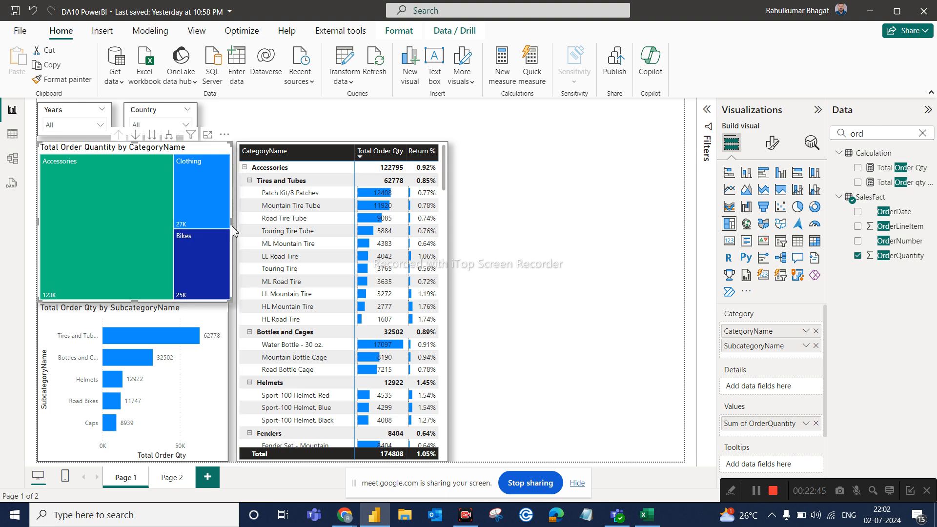
pyautogui.click(211, 314)
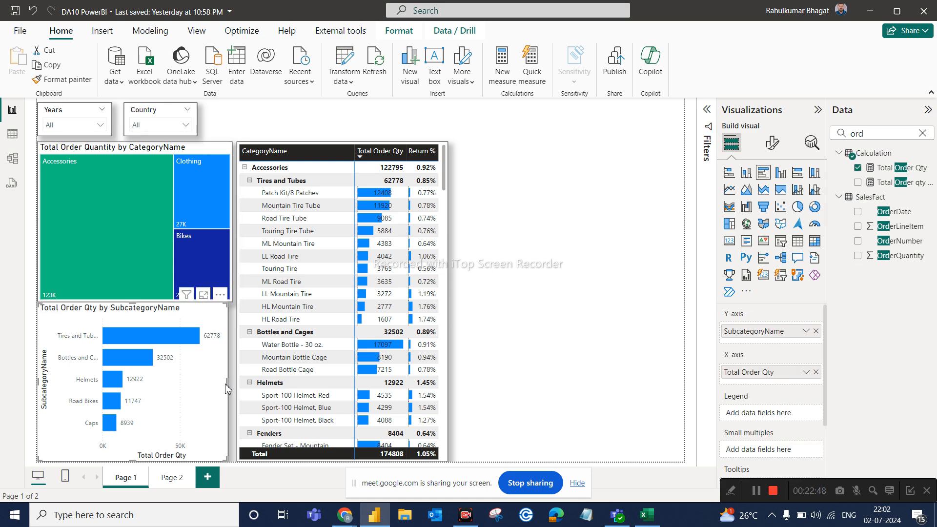
pyautogui.moveTo(230, 385); pyautogui.dragTo(233, 385)
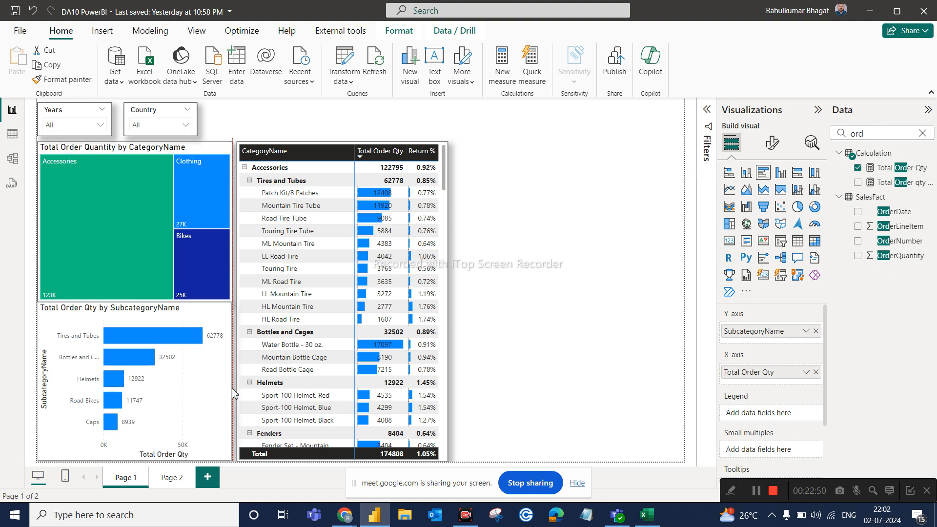
# - Try the subcategory chart as a treemap, restore it to a clustered bar chart, and deselect it
pyautogui.click(728, 224)
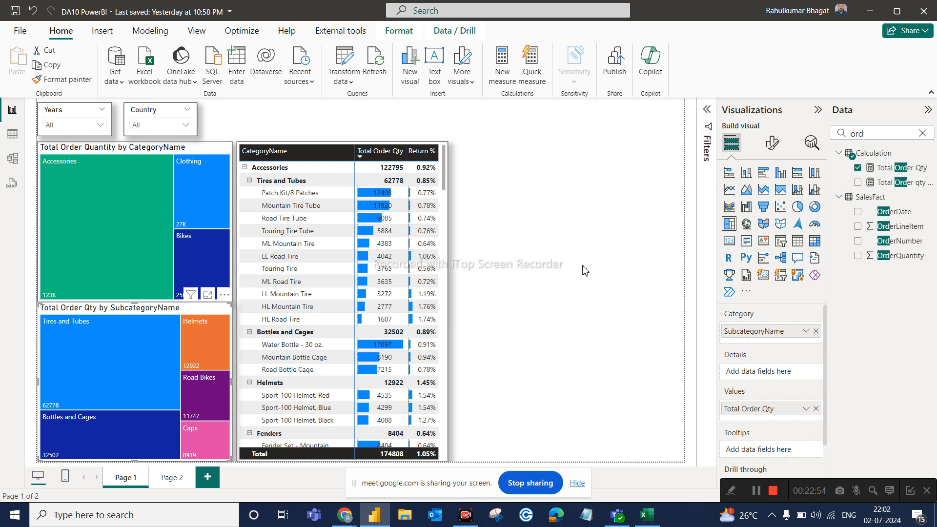
pyautogui.click(763, 173)
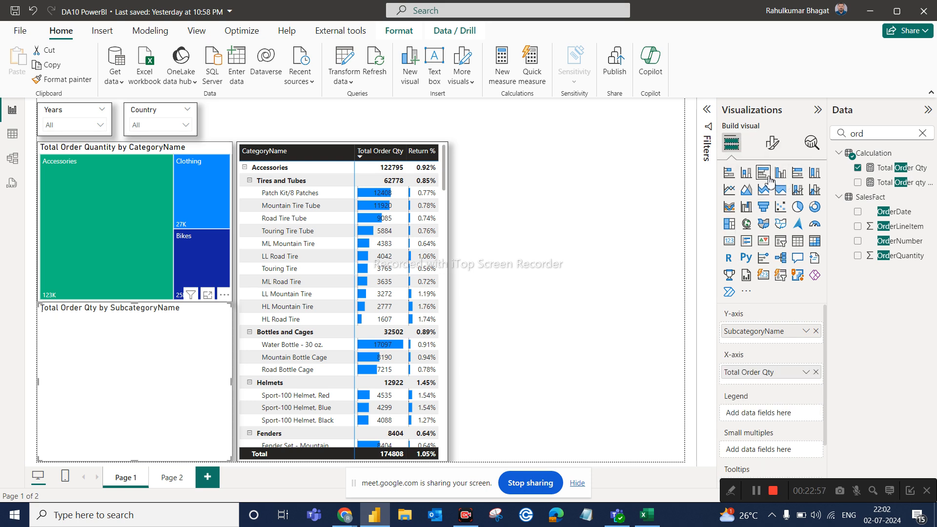
pyautogui.click(484, 340)
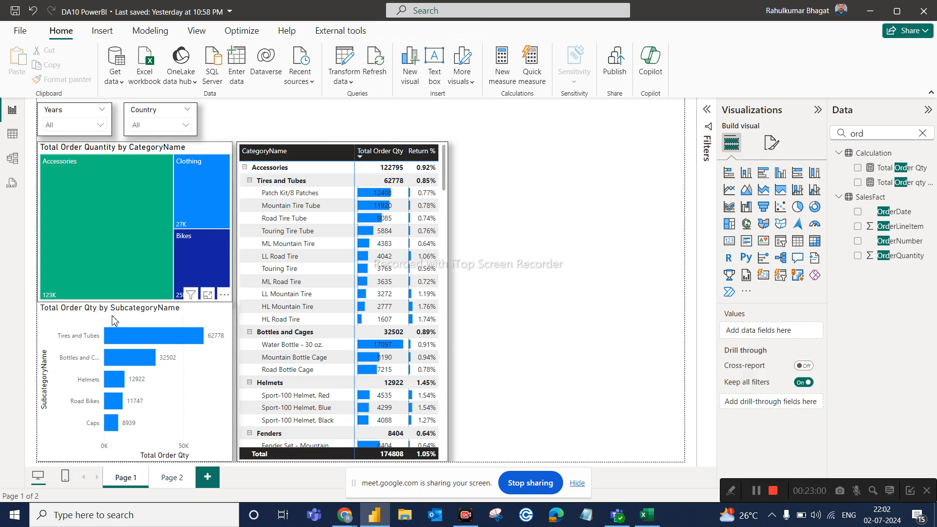
# - Copy the subcategory bar chart onto a new report page, move it away from the page's edge and enlarge it
pyautogui.click(113, 321)
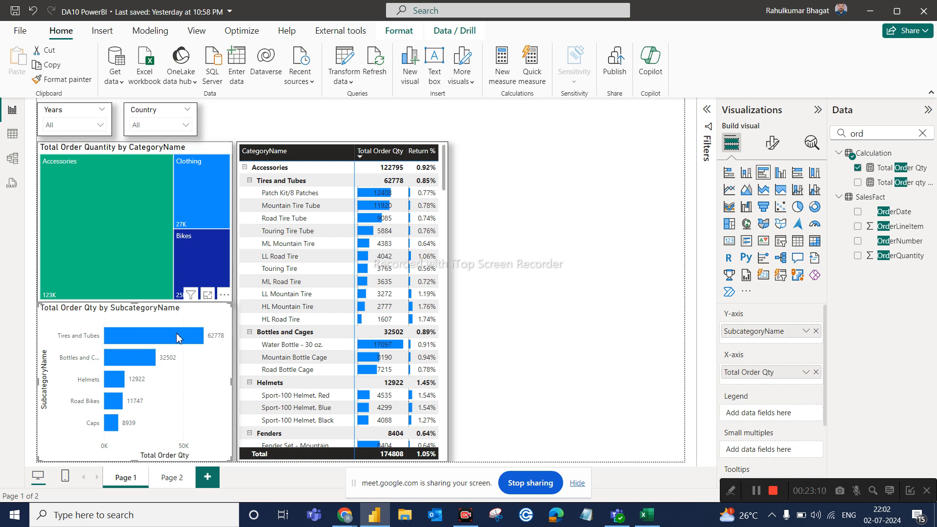
pyautogui.hotkey('ctrl', 'c')
pyautogui.click(218, 461)
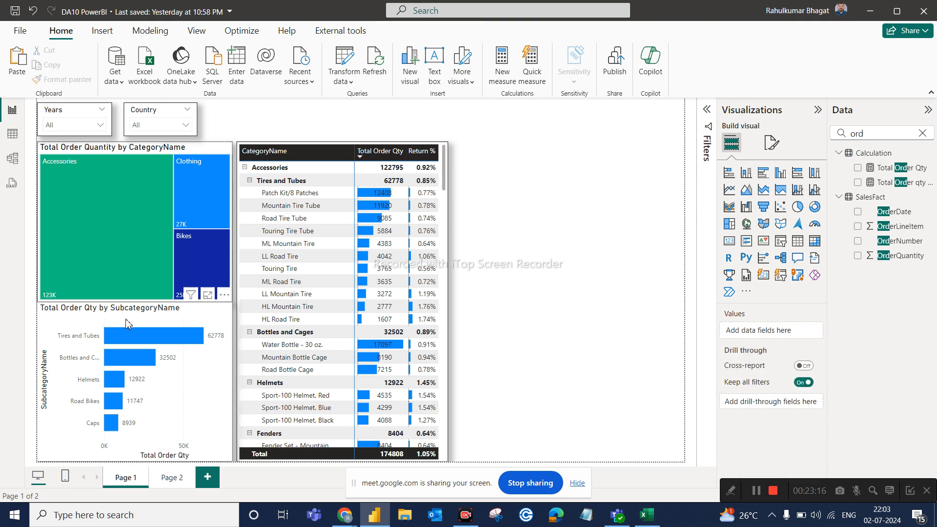
pyautogui.click(143, 319)
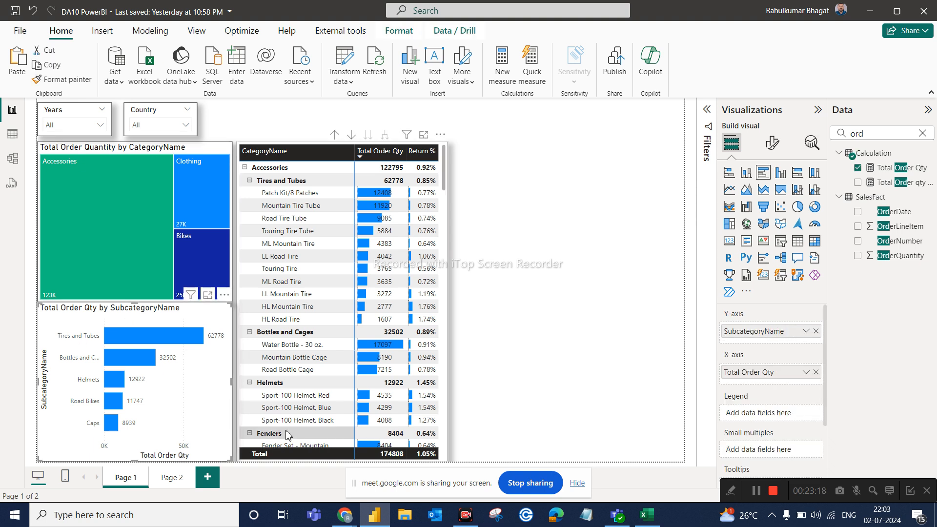
pyautogui.click(210, 483)
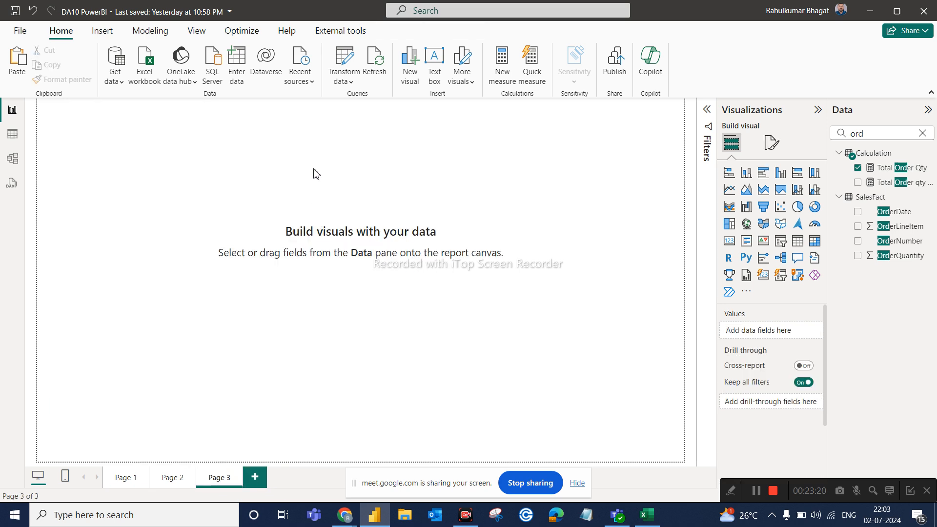
pyautogui.hotkey('ctrl', 'v')
pyautogui.moveTo(100, 318); pyautogui.dragTo(211, 179)
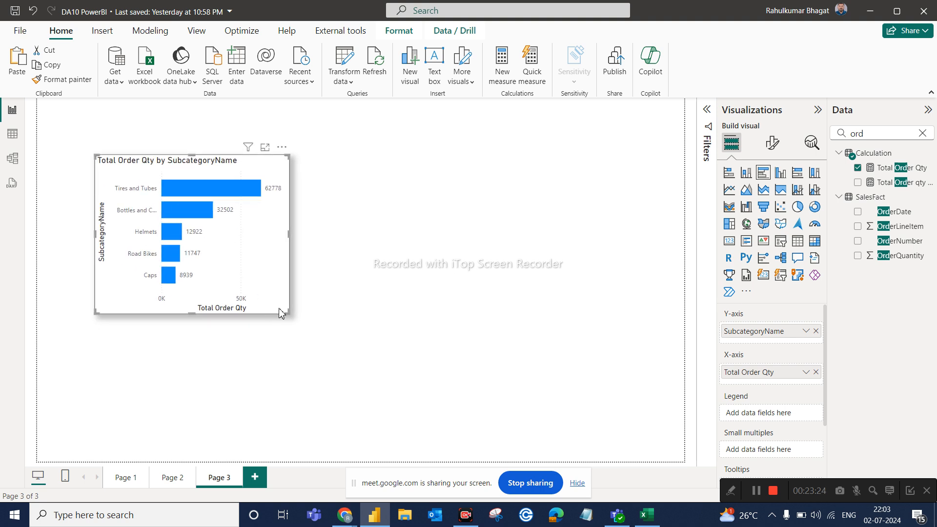
pyautogui.moveTo(291, 313); pyautogui.dragTo(327, 393)
# - Place a second copy of the bar chart beside the first and change it to a clustered column chart
pyautogui.moveTo(302, 362); pyautogui.dragTo(556, 357)
pyautogui.hotkey('ctrl', 'v')
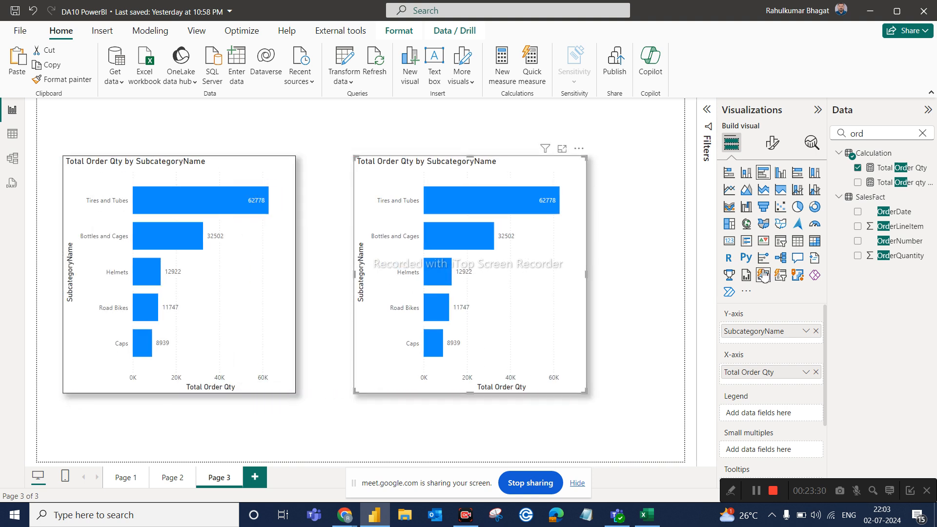
pyautogui.click(780, 173)
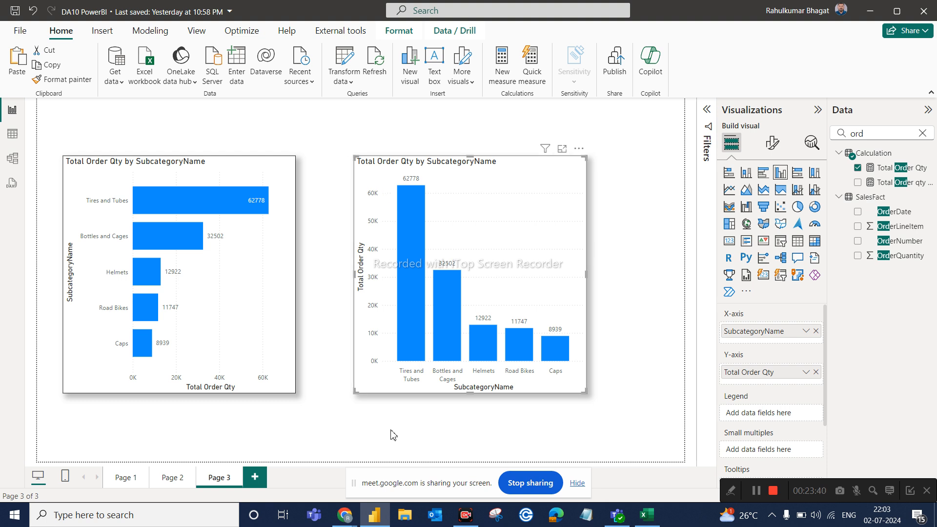
# - Compare the X-axis and Y-axis field assignments of the bar chart and the column chart
pyautogui.click(224, 174)
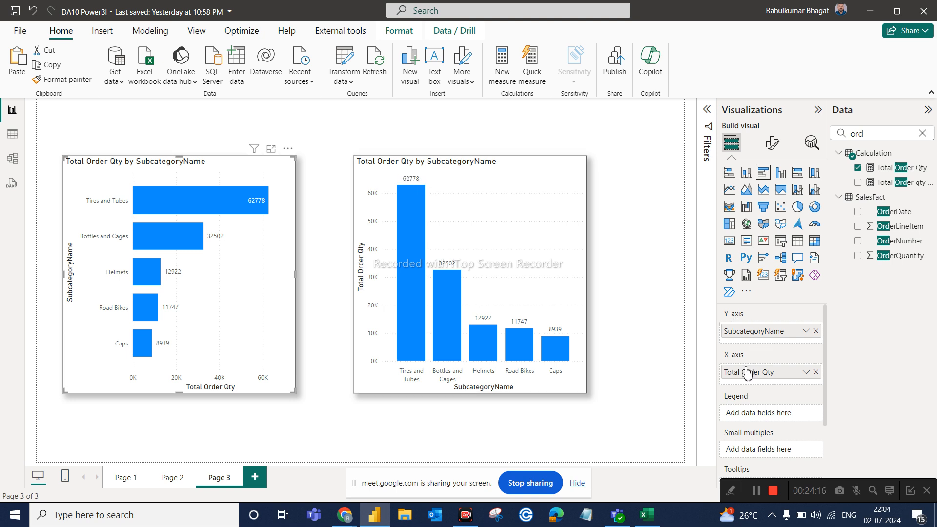
pyautogui.click(486, 284)
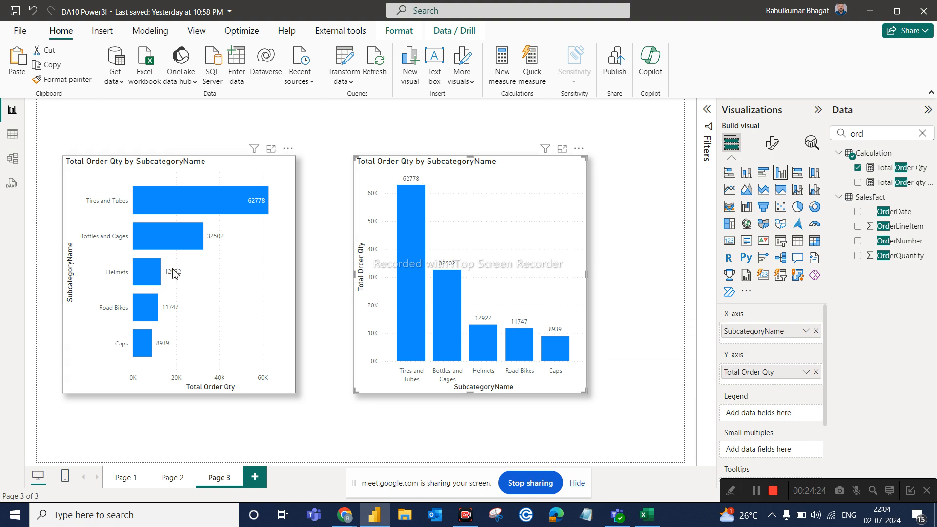
pyautogui.click(215, 270)
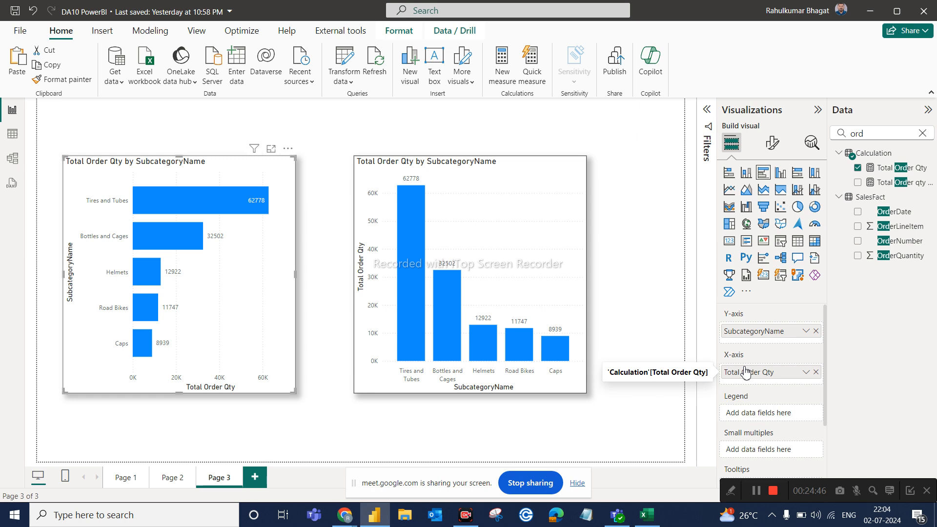
pyautogui.click(486, 225)
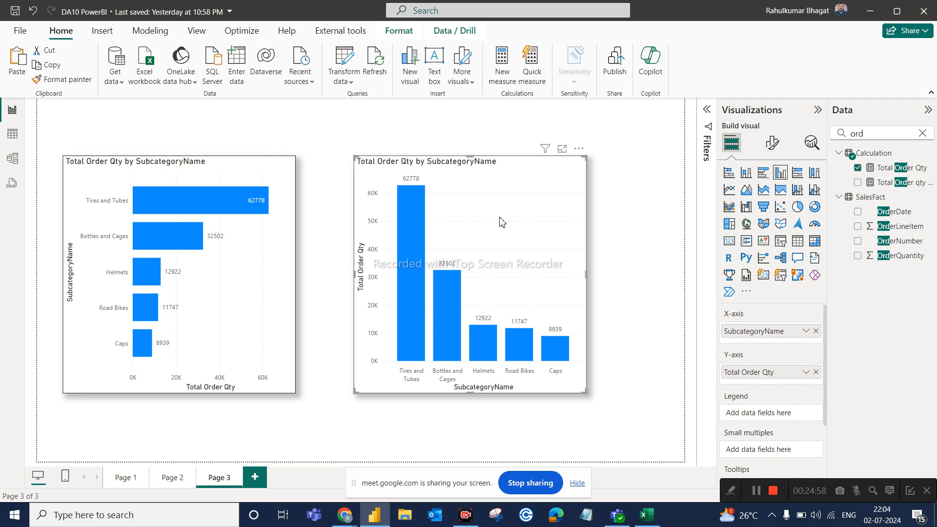
pyautogui.moveTo(499, 219); pyautogui.dragTo(490, 213)
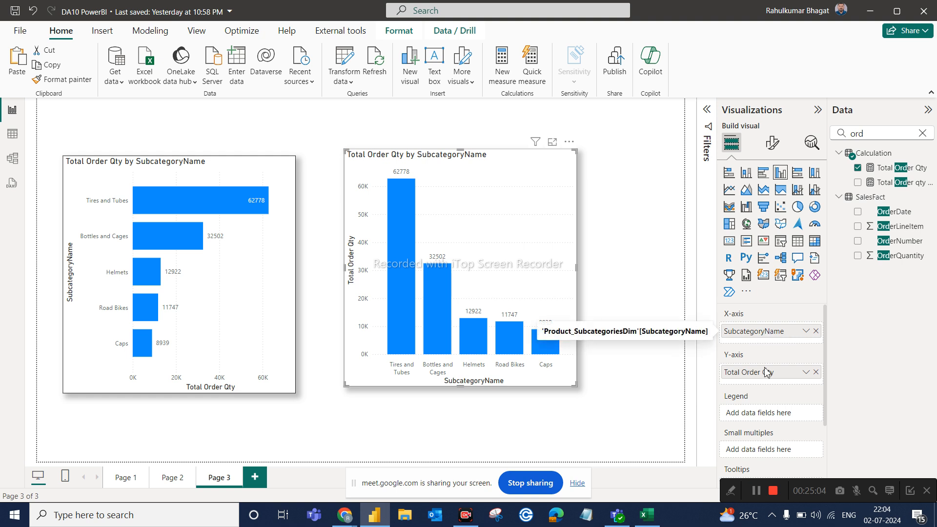
pyautogui.moveTo(753, 374); pyautogui.dragTo(759, 331)
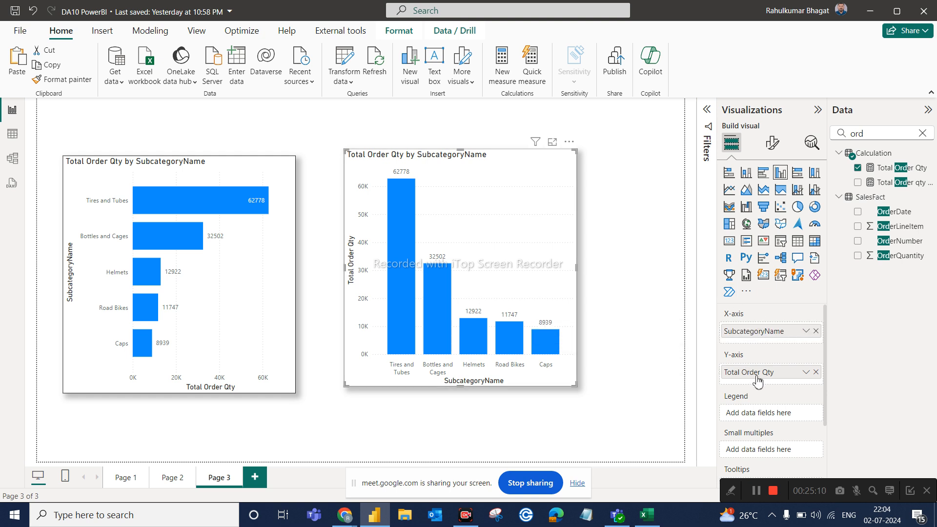
# - Clear both fields from the column chart and rebuild it with Total Order Qty on the Y-axis and SubcategoryName on the X-axis
pyautogui.click(816, 373)
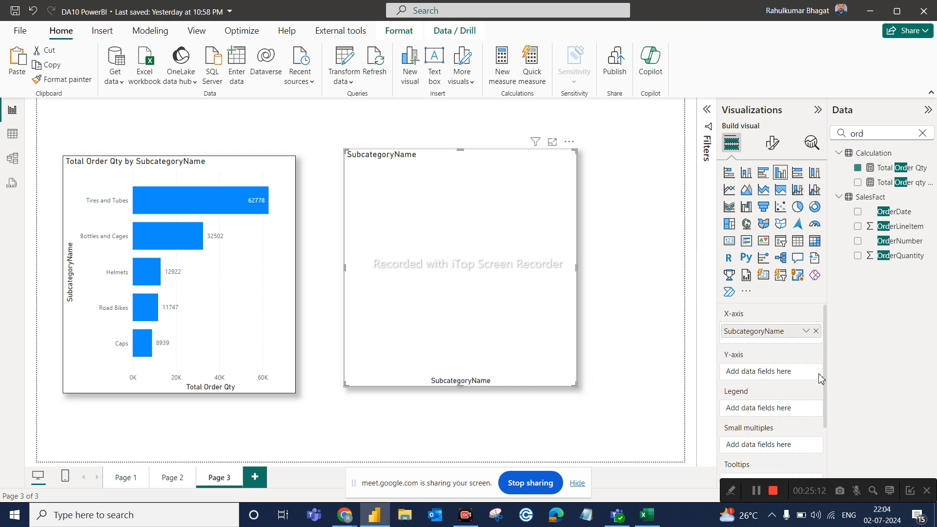
pyautogui.click(815, 332)
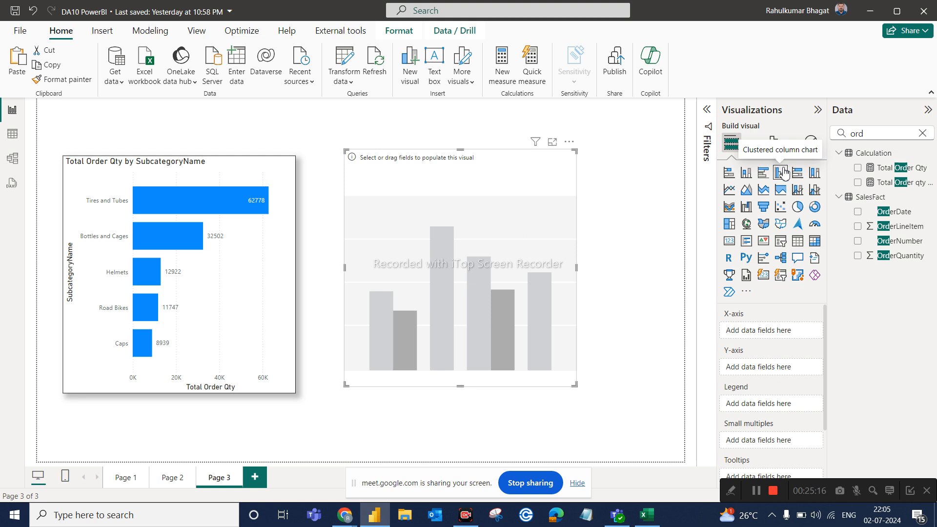
pyautogui.click(858, 168)
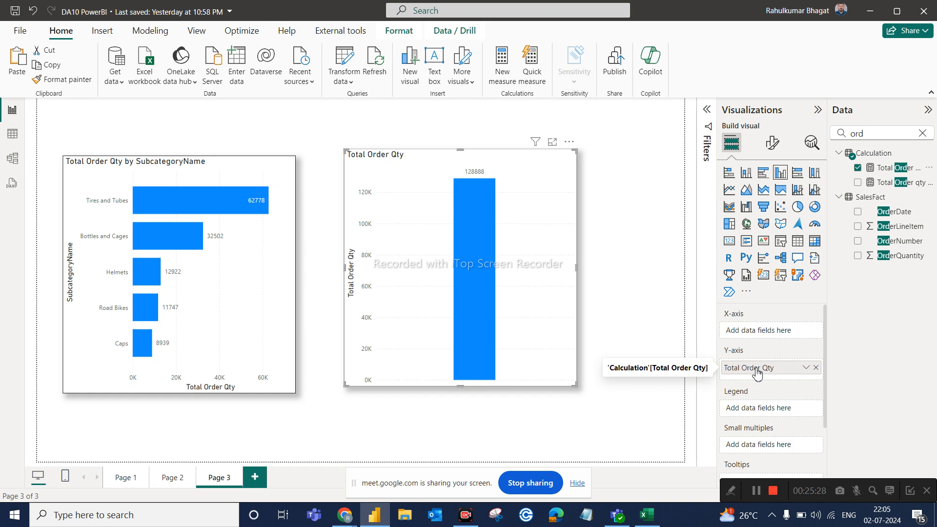
pyautogui.doubleClick(892, 133)
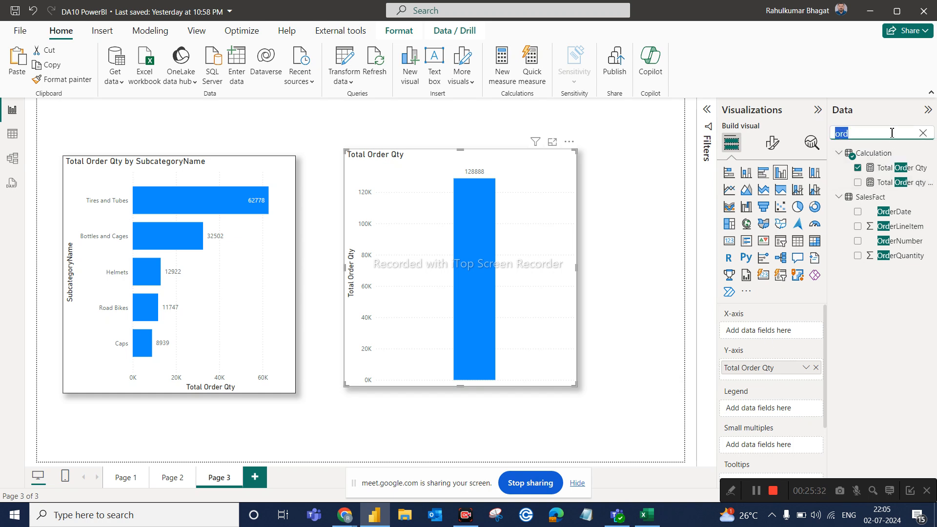
pyautogui.write('sub')
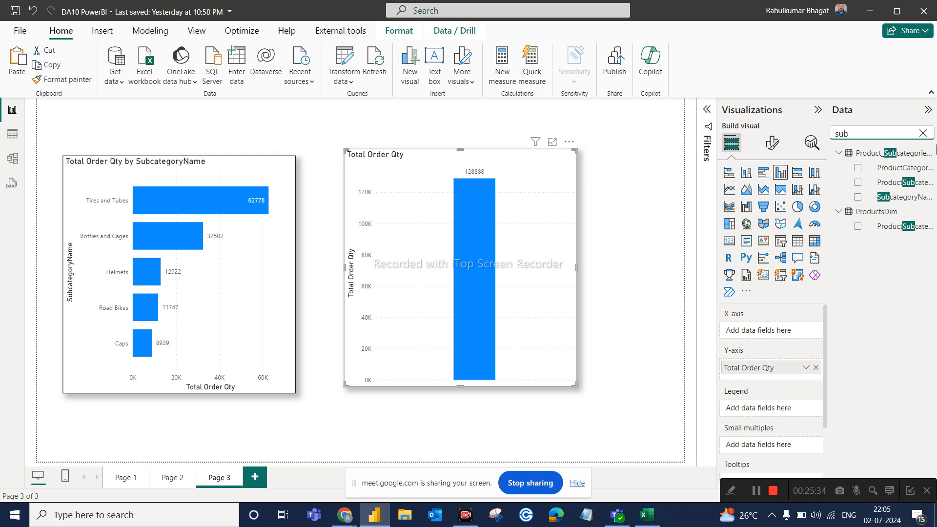
pyautogui.click(857, 197)
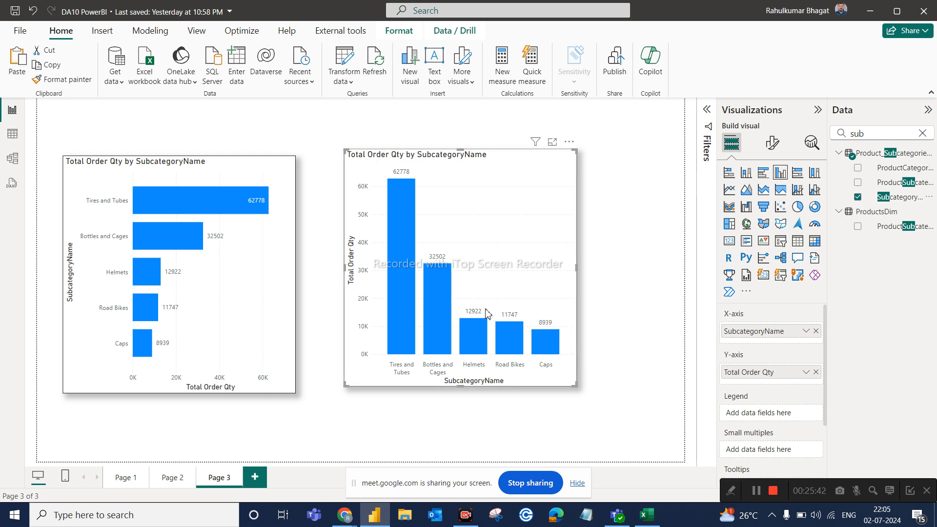
pyautogui.moveTo(513, 295); pyautogui.dragTo(519, 300)
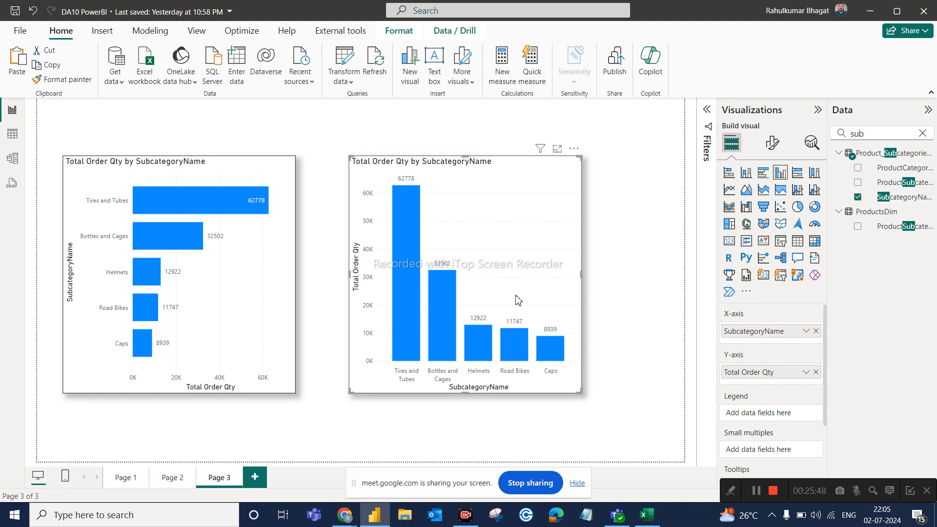
# - On Page 1, move the Country slicer away from the Years slicer to leave a slicer-wide gap between them
pyautogui.click(125, 478)
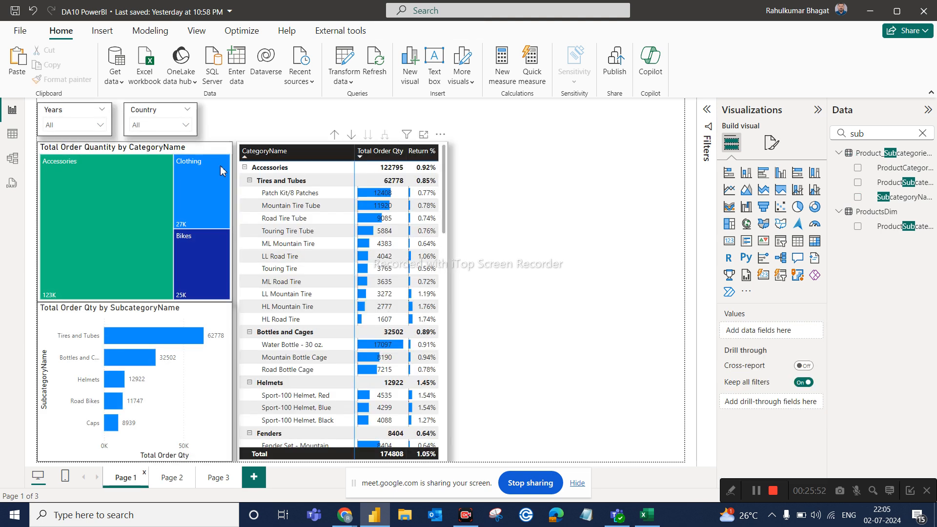
pyautogui.click(66, 114)
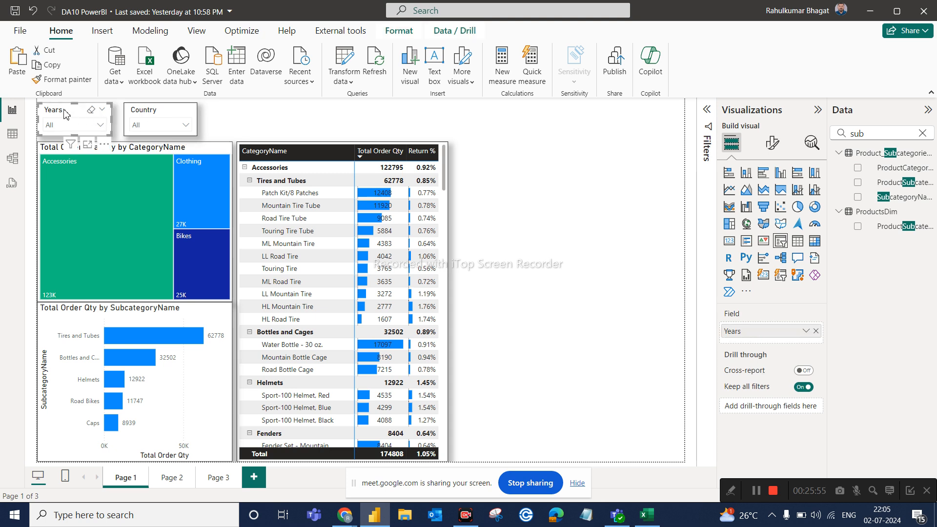
pyautogui.click(149, 111)
pyautogui.moveTo(149, 111); pyautogui.dragTo(242, 114)
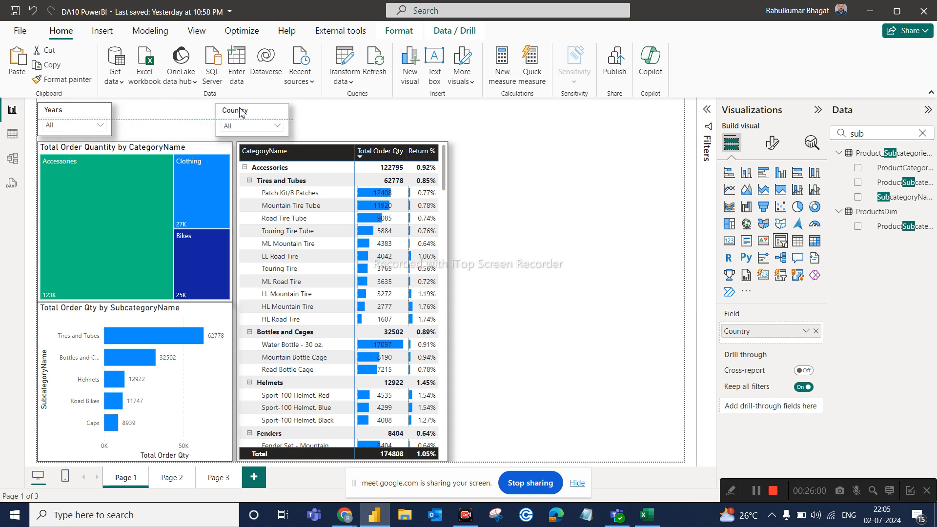
# - Duplicate the Years slicer and place the copy between the Years and Country slicers
pyautogui.click(61, 108)
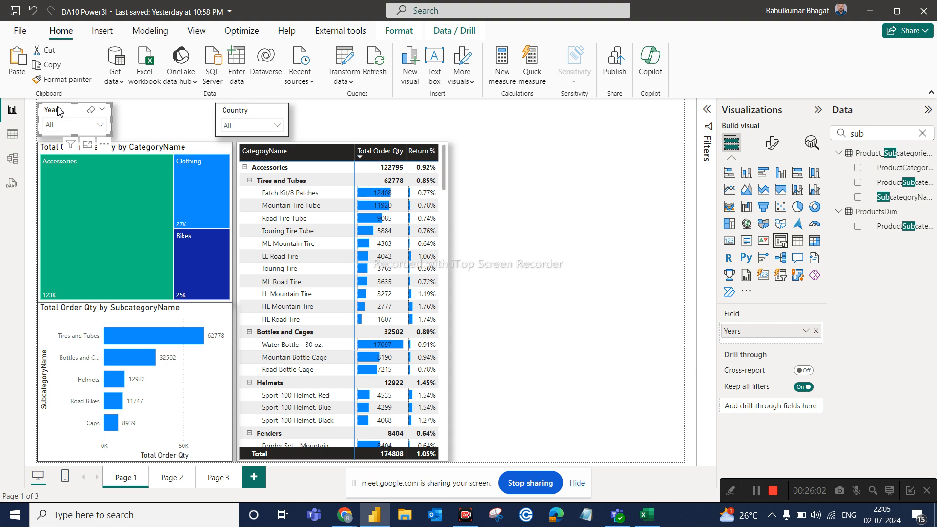
pyautogui.hotkey('ctrl', 'c')
pyautogui.hotkey('ctrl', 'v')
pyautogui.moveTo(59, 111); pyautogui.dragTo(144, 108)
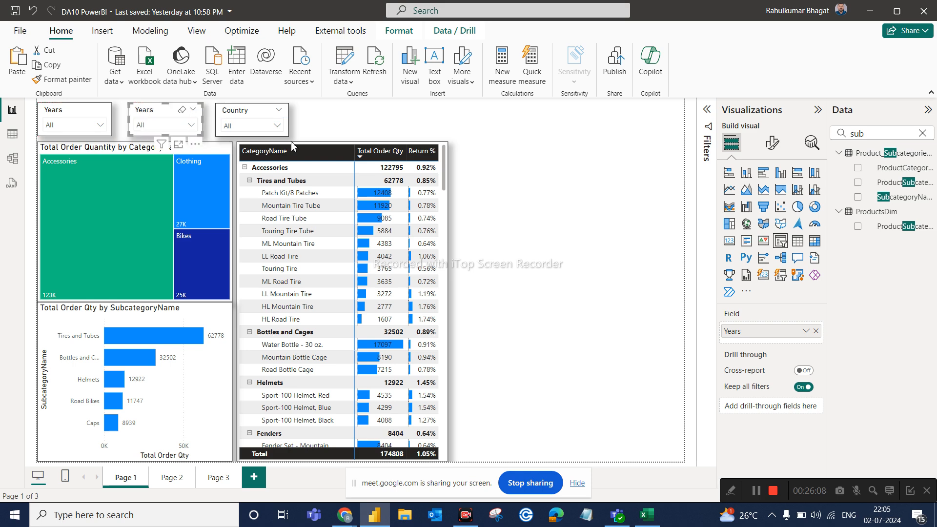
# - Replace the copied slicer's Years field with Month Name from CalendarDim and check its list of months
pyautogui.click(816, 330)
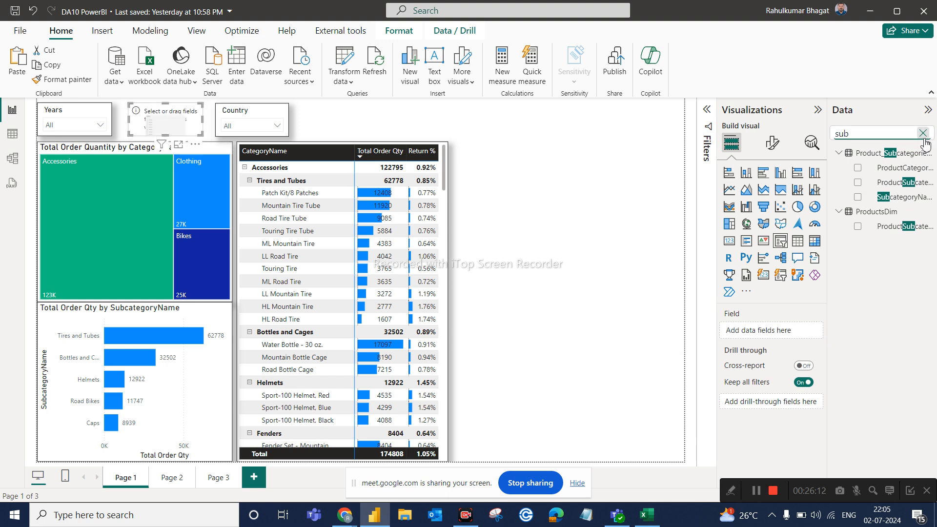
pyautogui.click(923, 133)
pyautogui.click(839, 154)
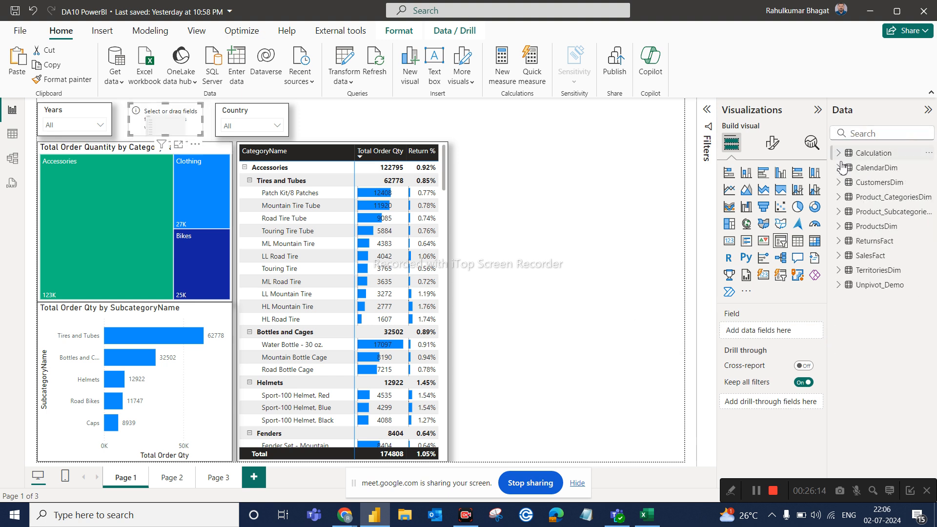
pyautogui.click(839, 168)
pyautogui.moveTo(897, 213); pyautogui.dragTo(792, 337)
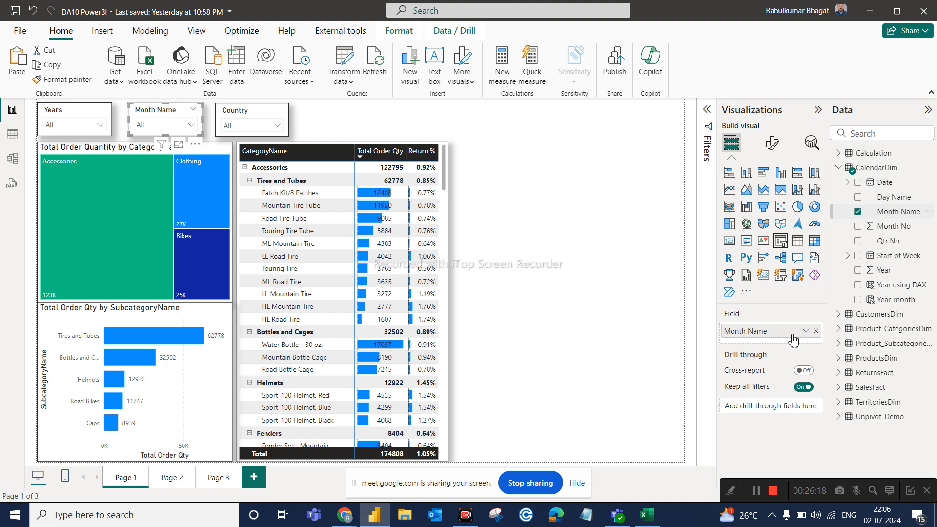
pyautogui.click(192, 126)
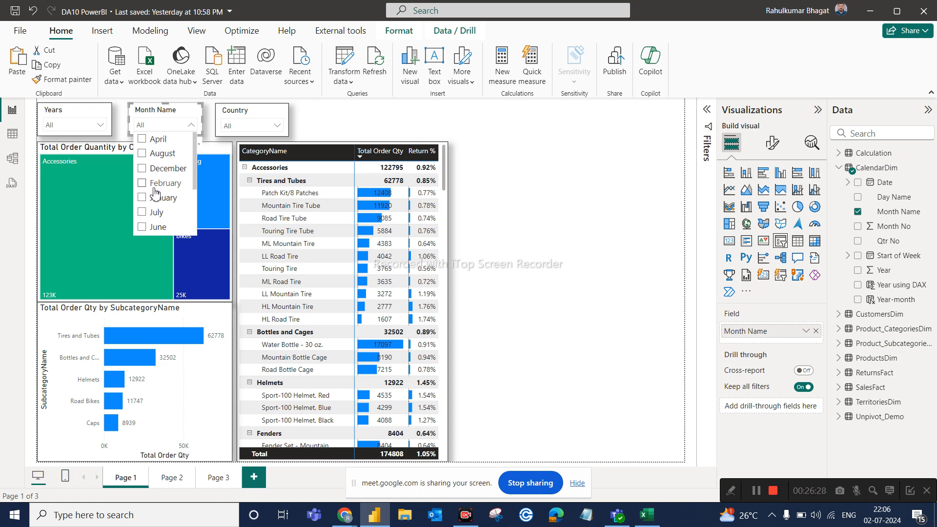
pyautogui.scroll(-4, 155, 186)
pyautogui.scroll(4, 156, 192)
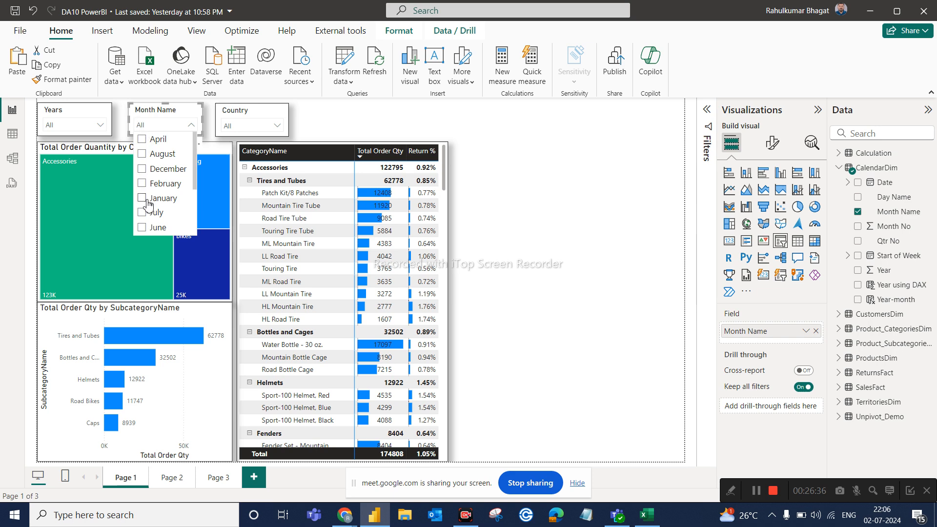
pyautogui.click(443, 272)
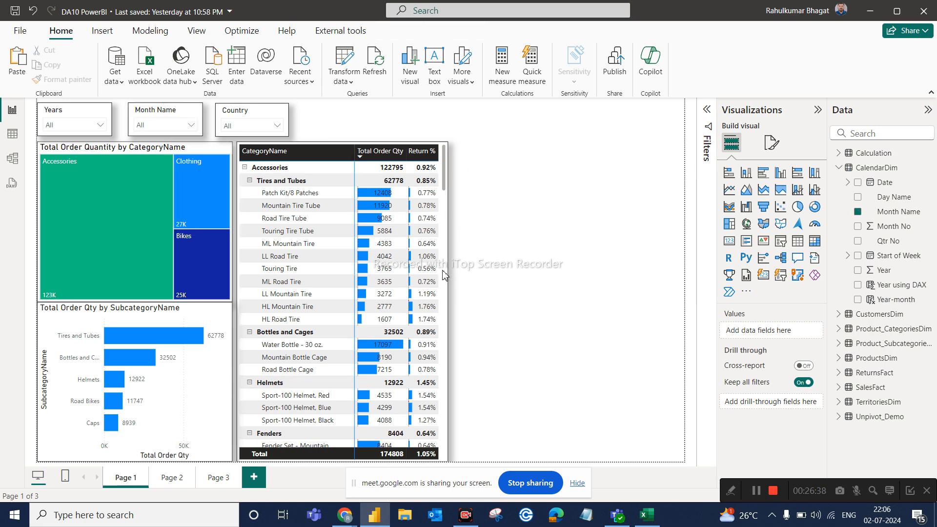
# - On Page 3, replace SubcategoryName on the column chart's X-axis with Month Name from CalendarDim
pyautogui.click(218, 478)
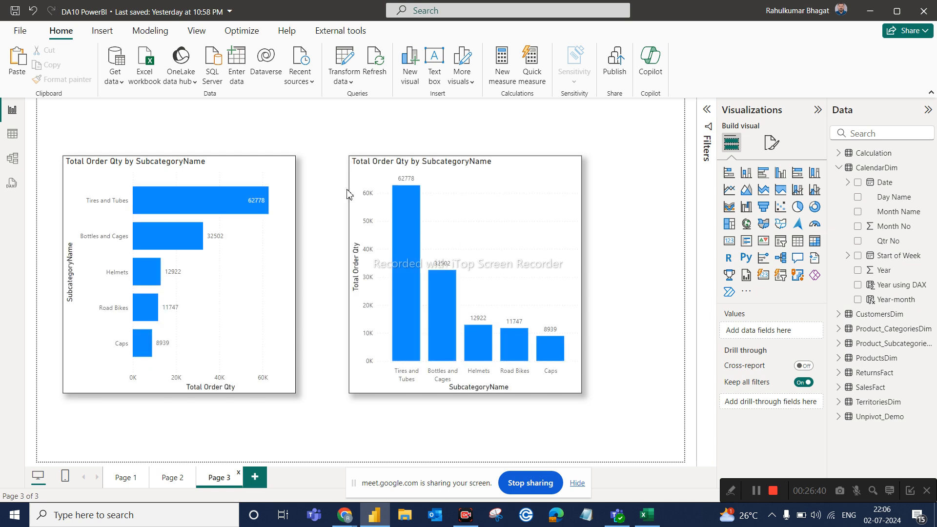
pyautogui.click(449, 233)
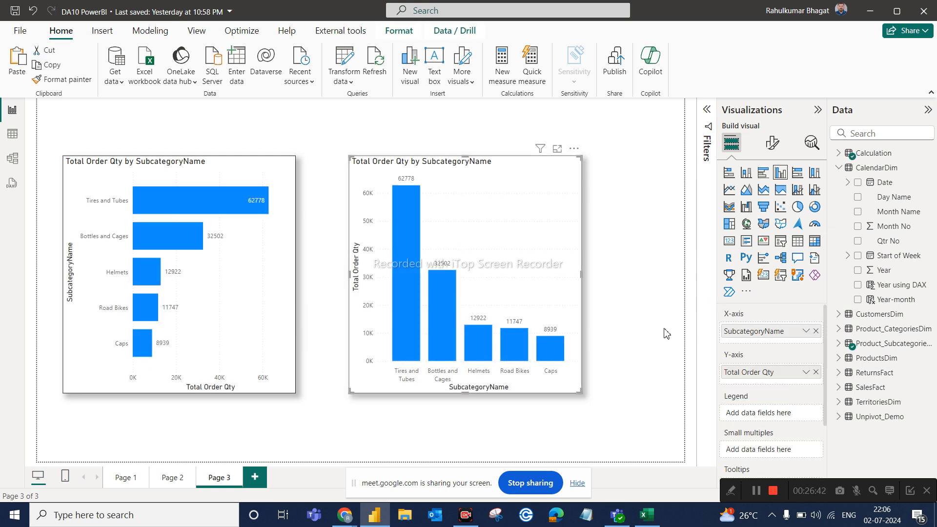
pyautogui.click(815, 331)
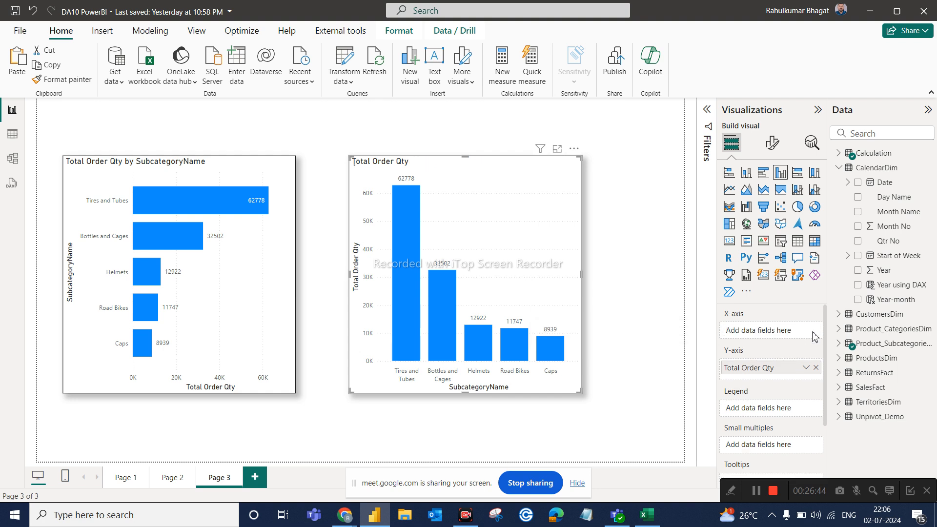
pyautogui.moveTo(918, 215); pyautogui.dragTo(774, 332)
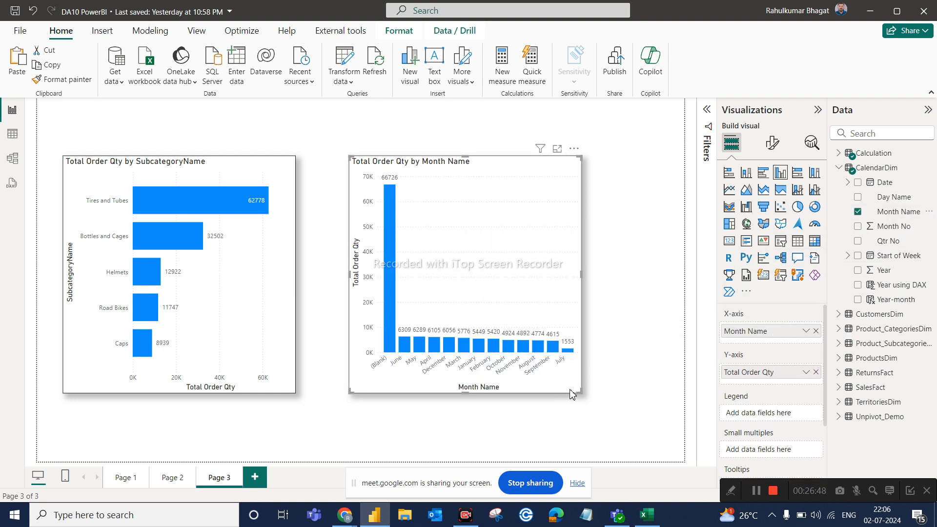
# - Widen the Total Order Qty by Month Name column chart to the page's edge and sort its axis by Month Name in ascending order
pyautogui.moveTo(577, 395); pyautogui.dragTo(683, 394)
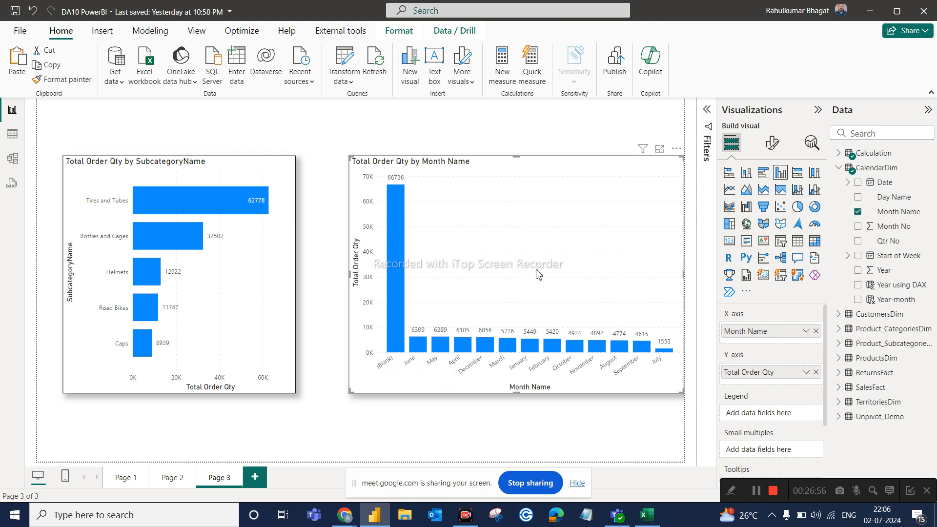
pyautogui.click(678, 149)
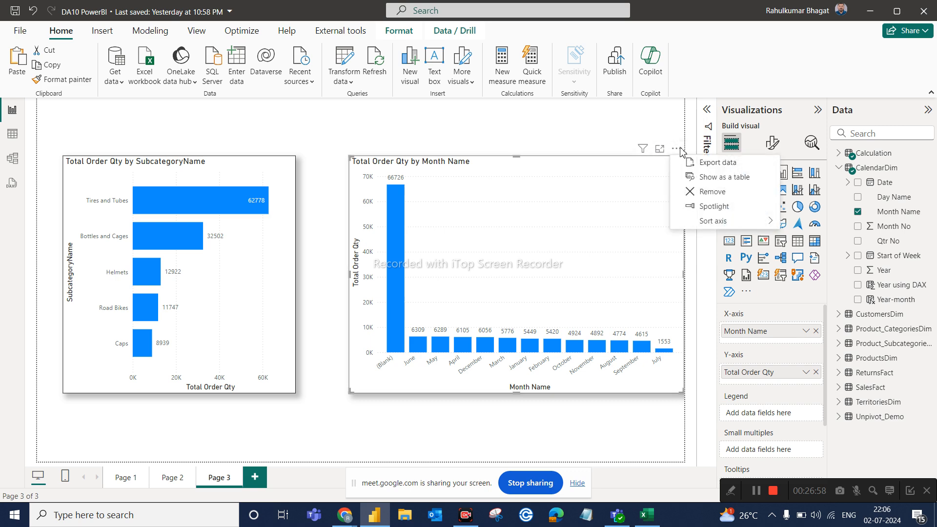
pyautogui.moveTo(713, 221)
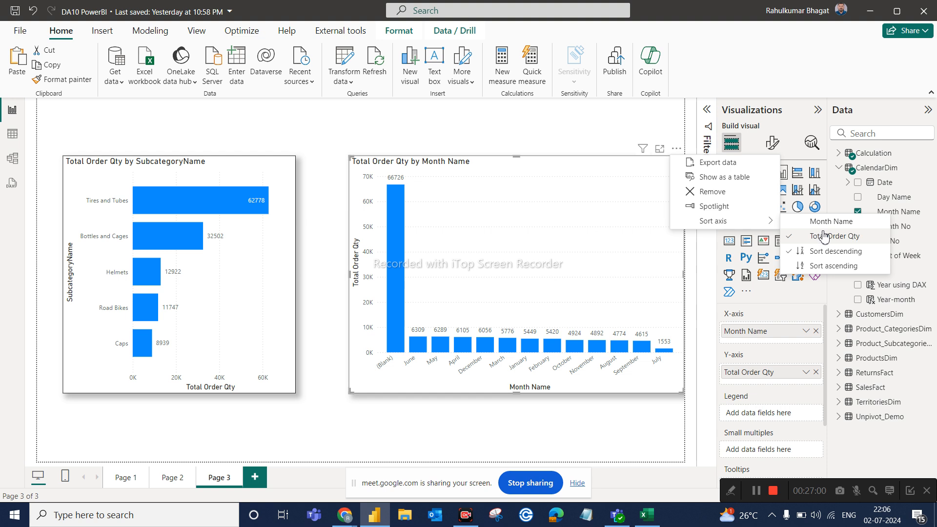
pyautogui.click(836, 223)
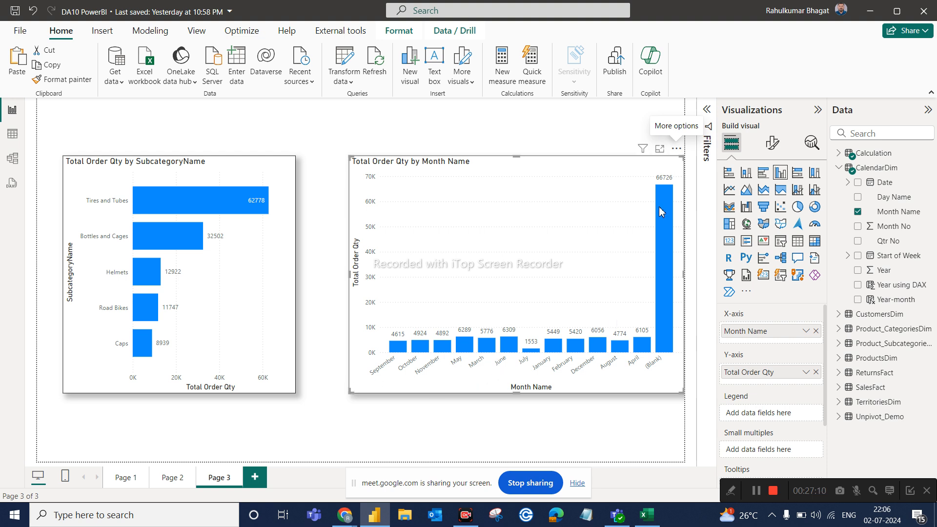
pyautogui.click(677, 149)
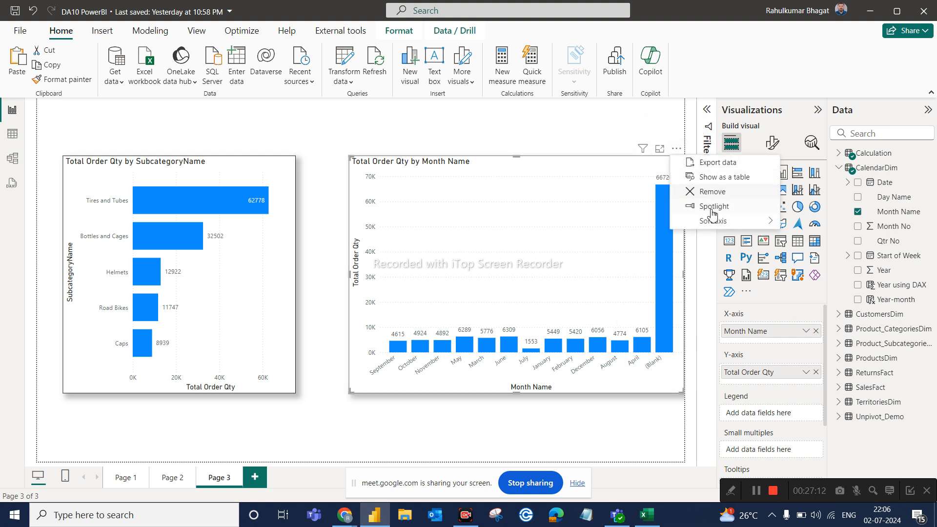
pyautogui.moveTo(713, 220)
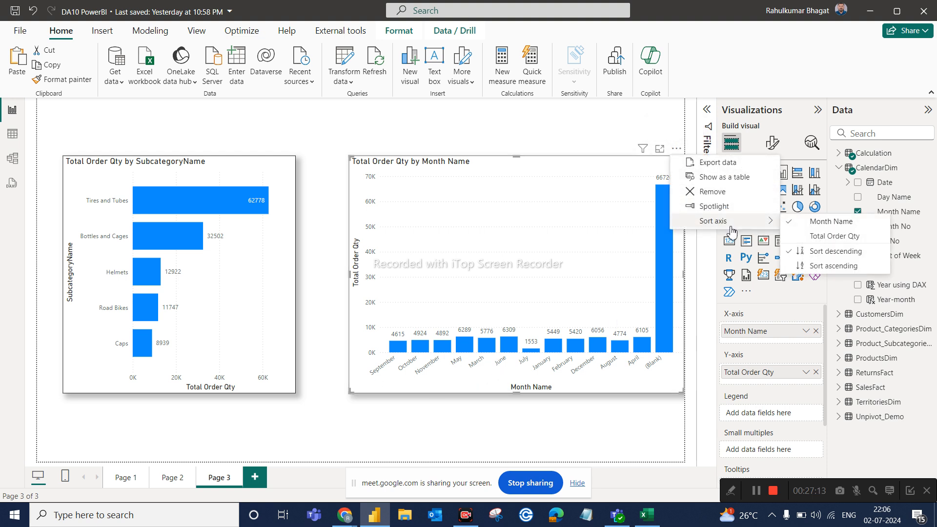
pyautogui.click(828, 266)
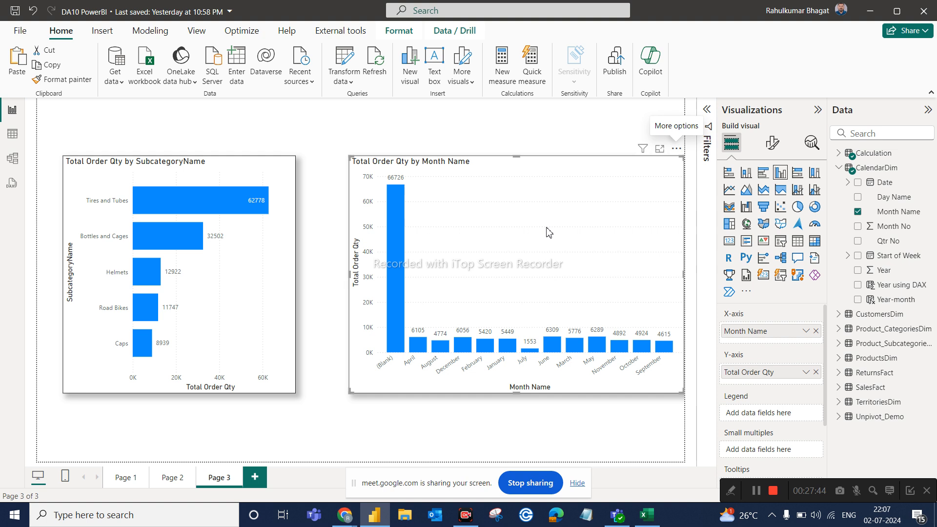
# - Set the Month Name column of the CalendarDim table to sort by the Month No column
pyautogui.click(12, 133)
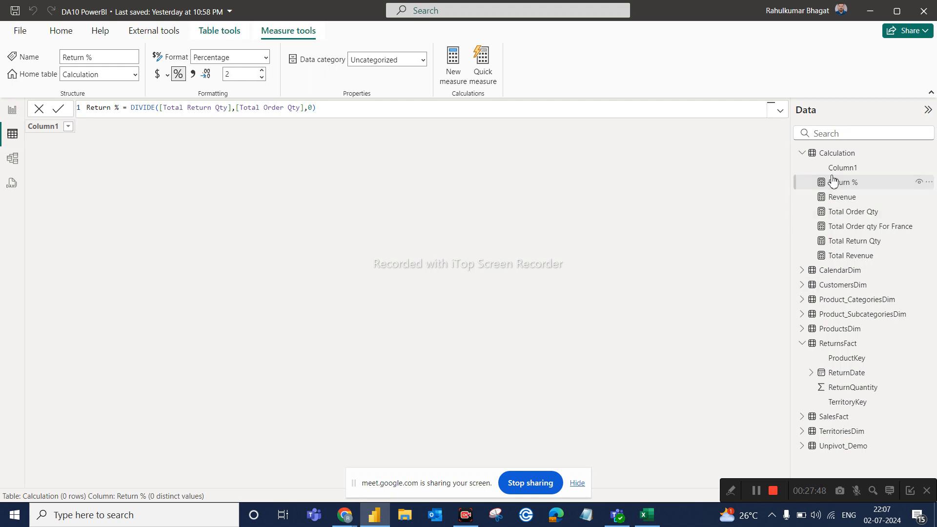
pyautogui.click(803, 153)
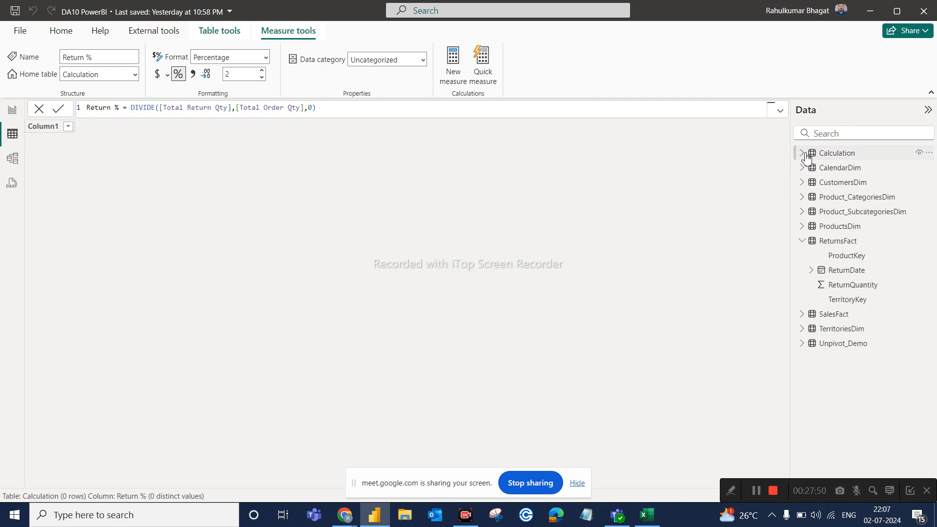
pyautogui.click(833, 173)
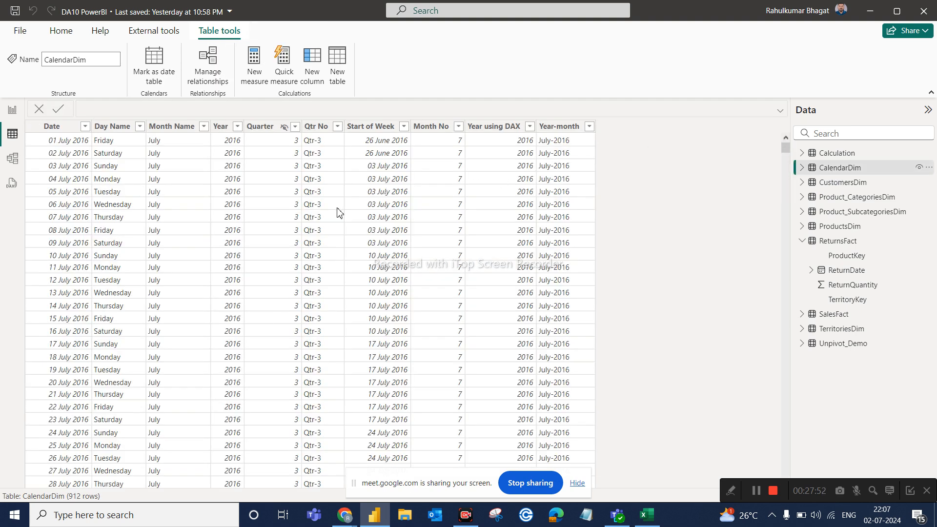
pyautogui.click(176, 128)
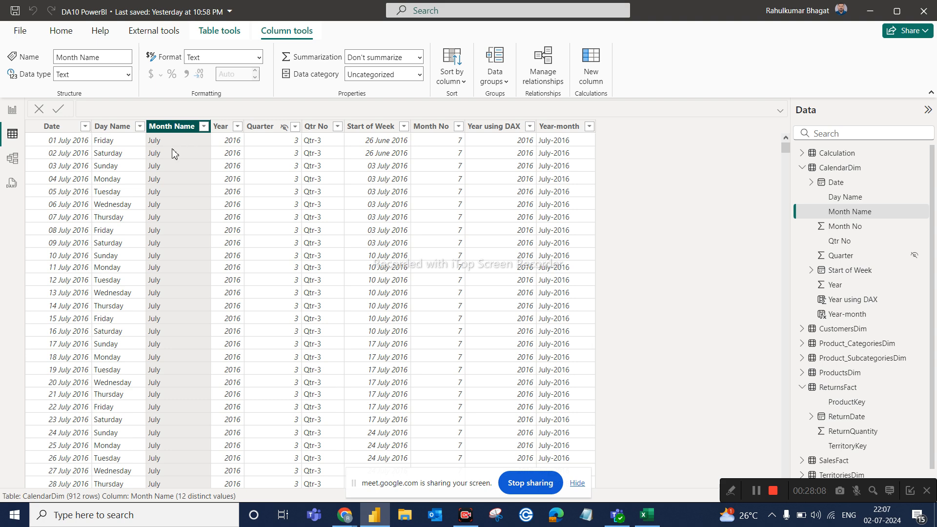
pyautogui.click(432, 126)
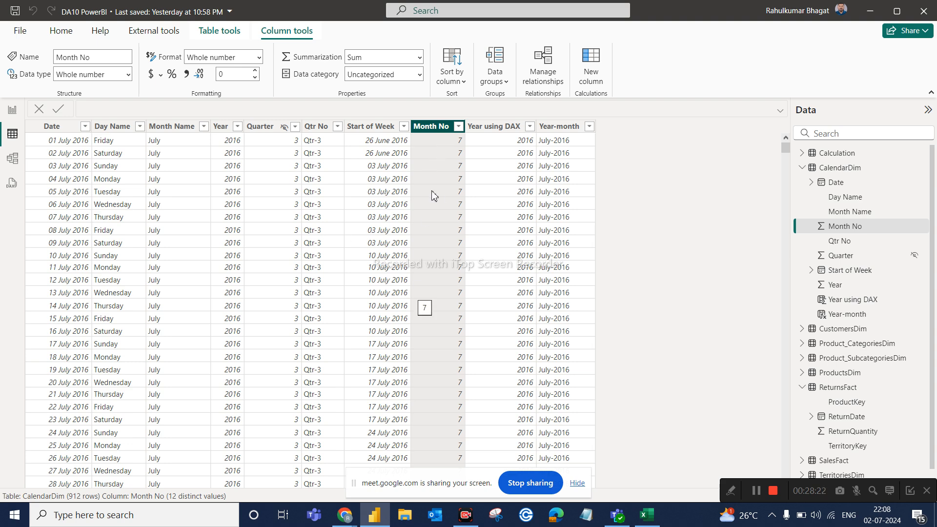
pyautogui.click(187, 127)
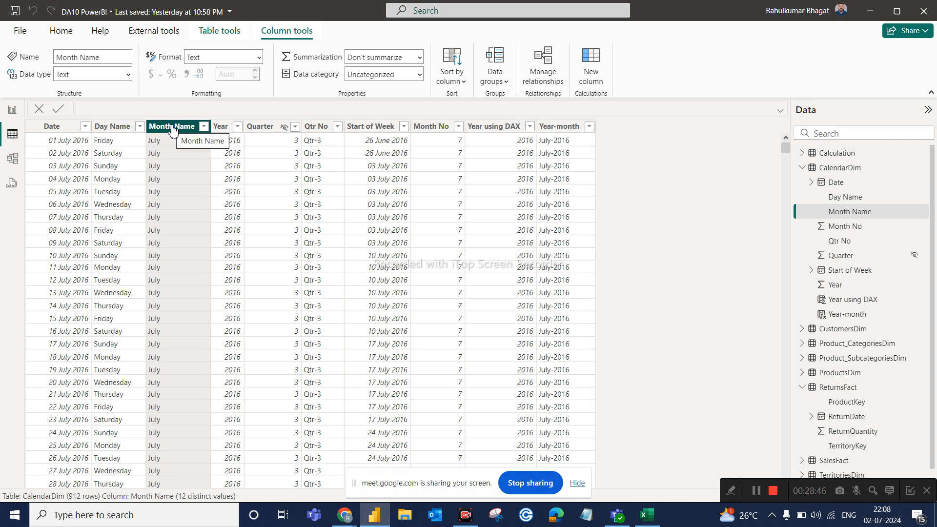
pyautogui.click(466, 83)
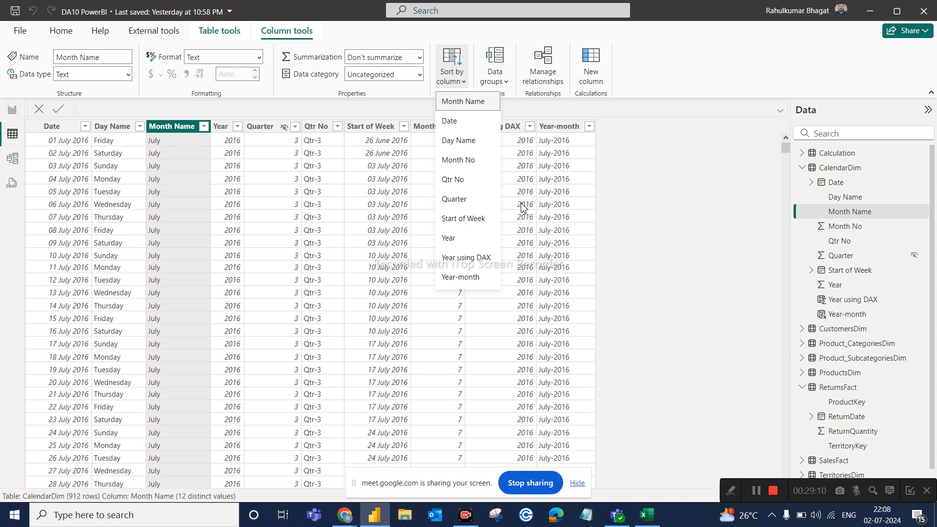
pyautogui.click(462, 163)
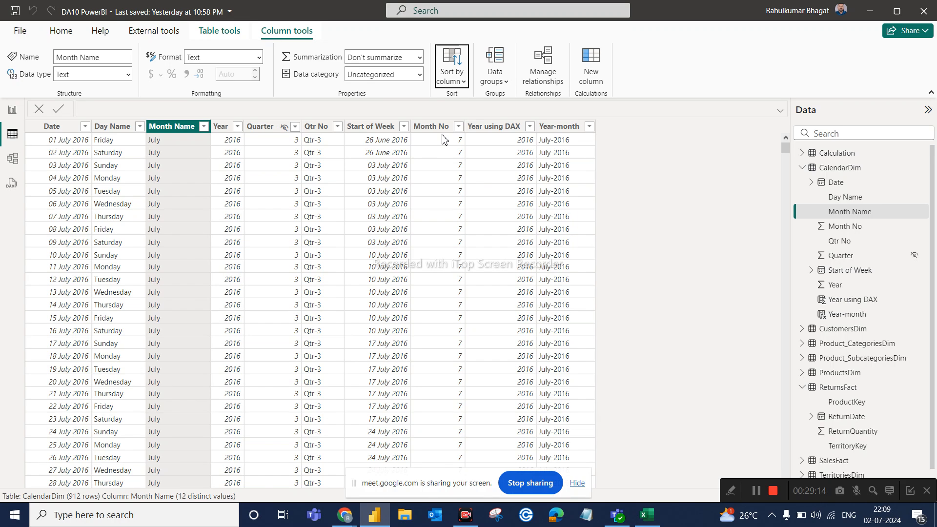
# - Sort the month axis of the report's Total Order Qty by Month Name chart in descending order
pyautogui.click(14, 112)
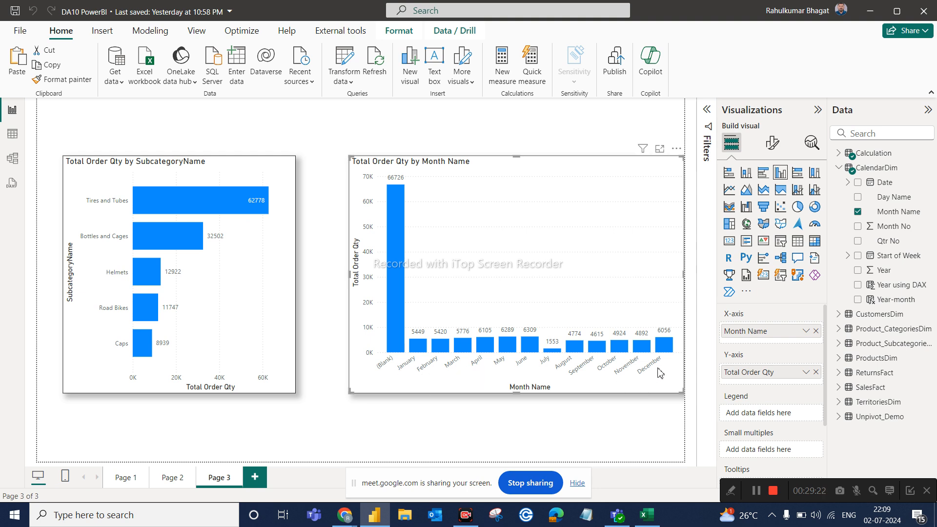
pyautogui.click(677, 148)
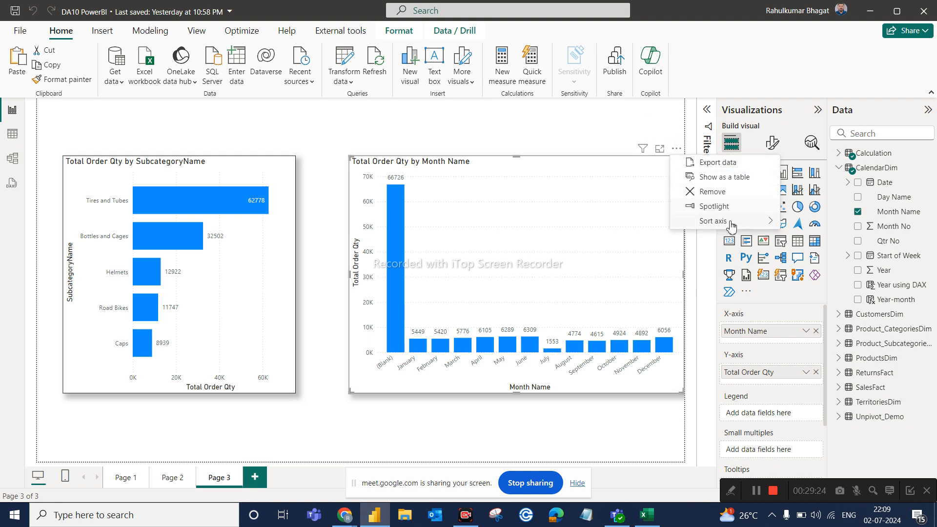
pyautogui.moveTo(731, 225)
pyautogui.click(821, 260)
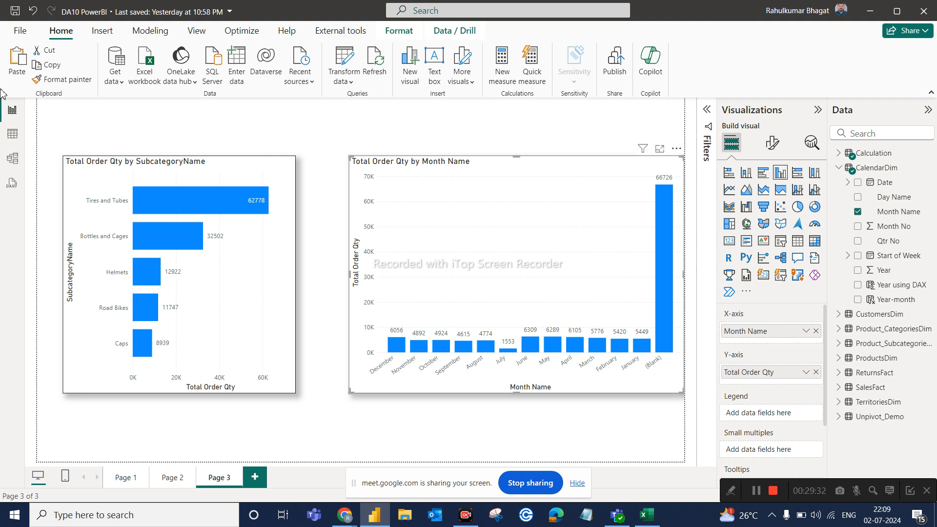
# - Examine the order of the months listed in the Month Name slicer on Page 1
pyautogui.click(125, 478)
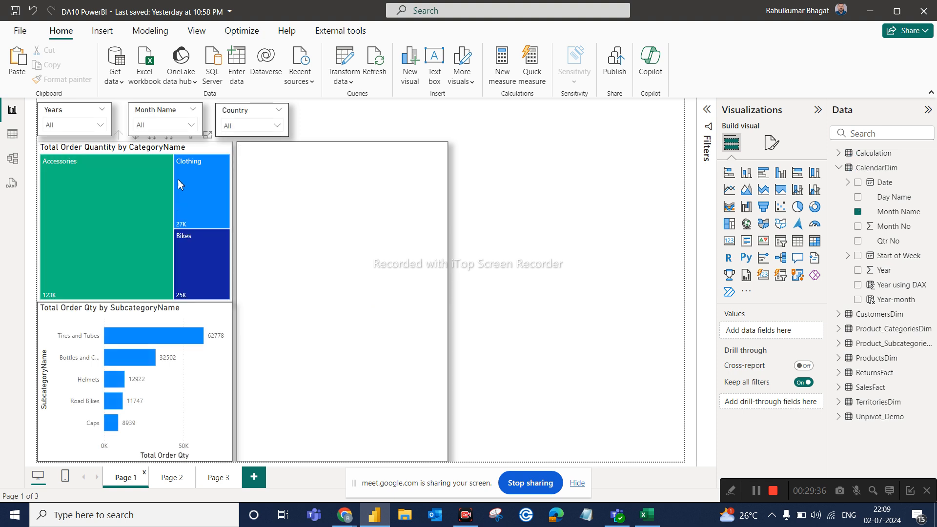
pyautogui.click(192, 128)
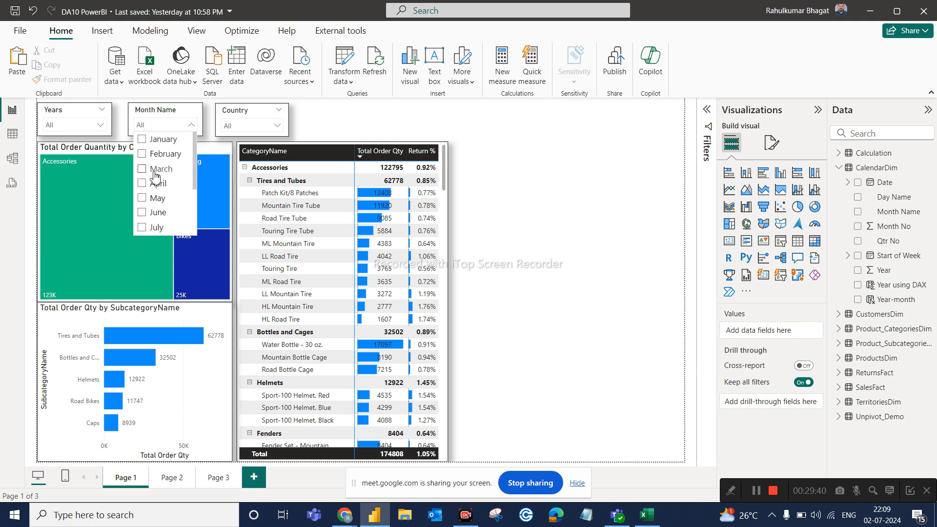
pyautogui.scroll(-3, 154, 217)
pyautogui.scroll(-2, 155, 217)
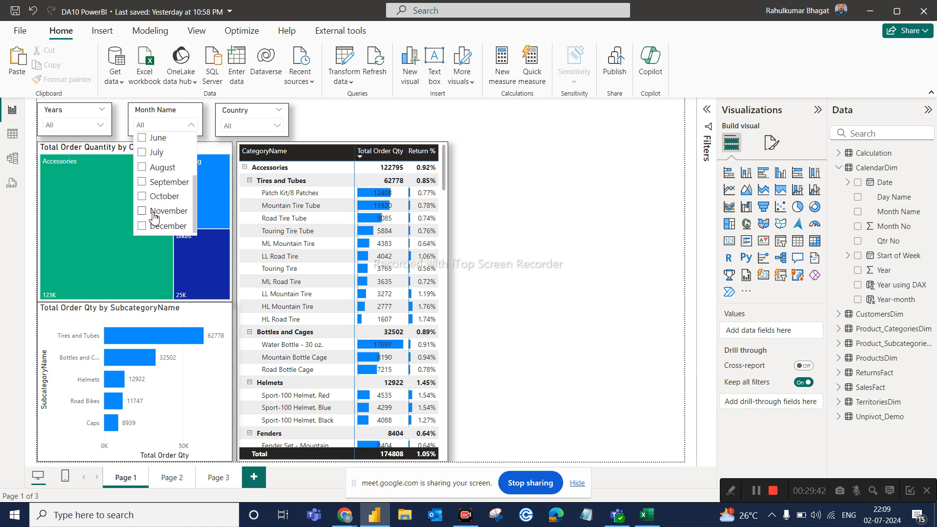
pyautogui.scroll(4, 161, 193)
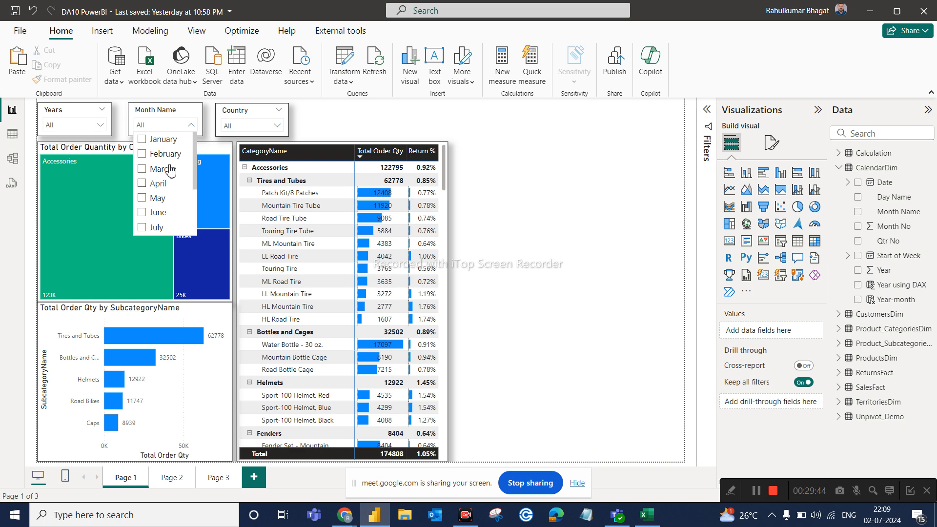
pyautogui.click(347, 119)
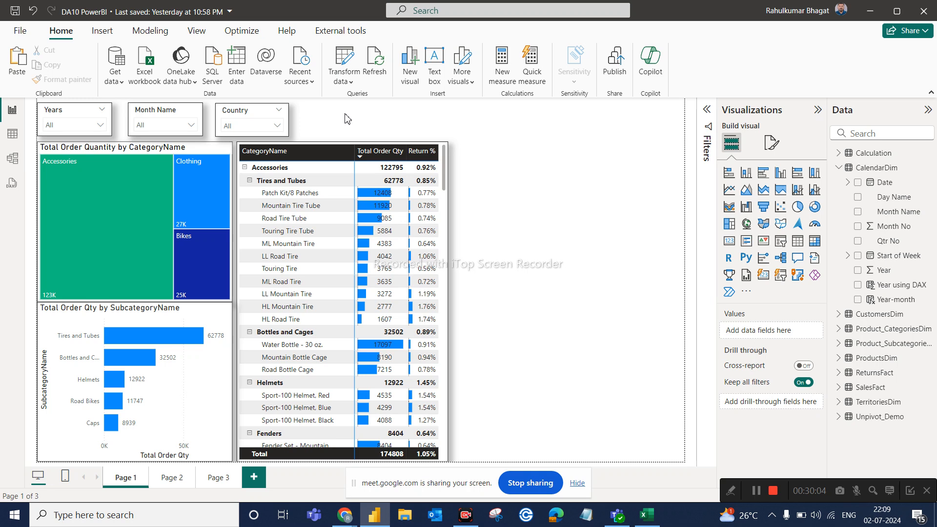
# - Review CalendarDim's Year-month column and use it to replace Month Name on the X-axis of the Total Order Qty column chart on Page 3
pyautogui.click(13, 133)
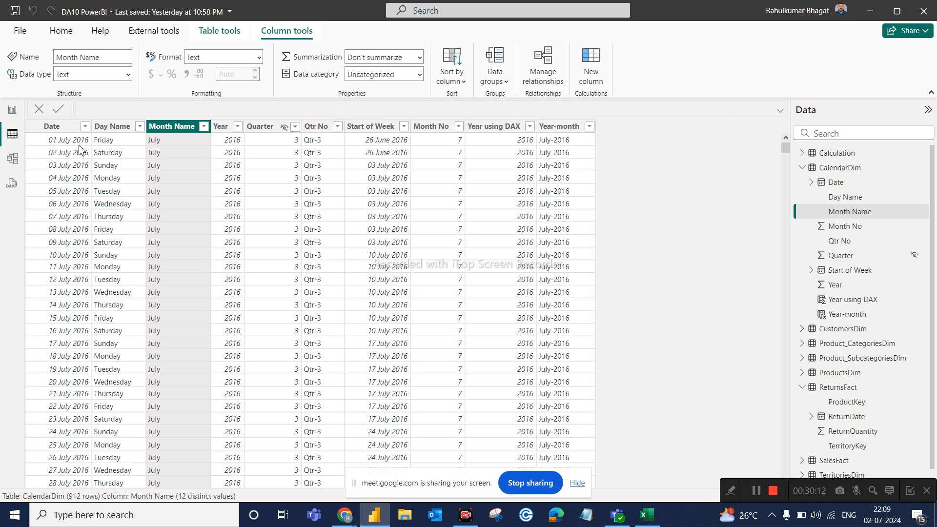
pyautogui.click(568, 127)
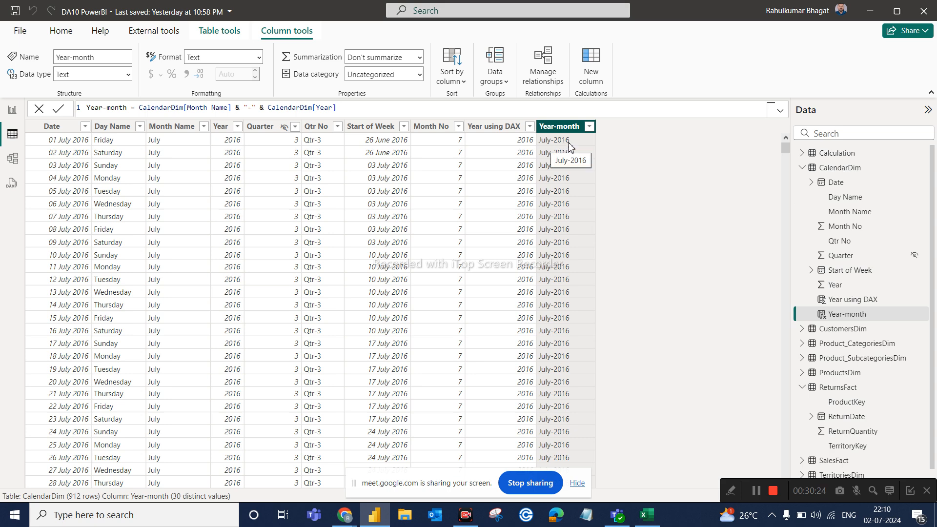
pyautogui.click(12, 109)
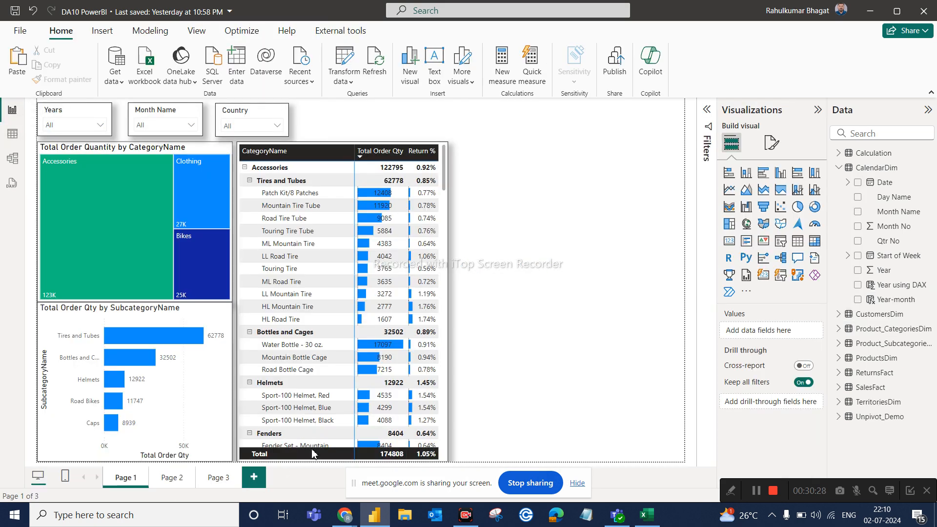
pyautogui.click(213, 479)
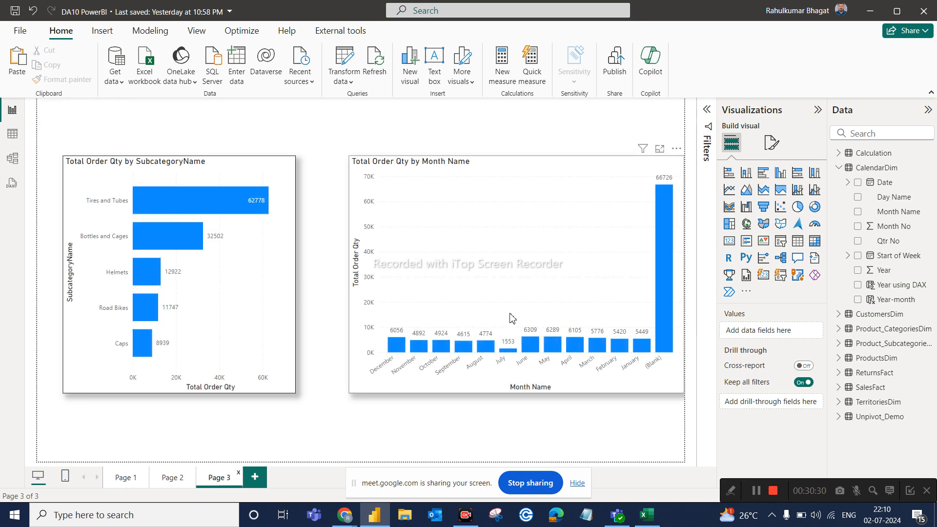
pyautogui.click(542, 272)
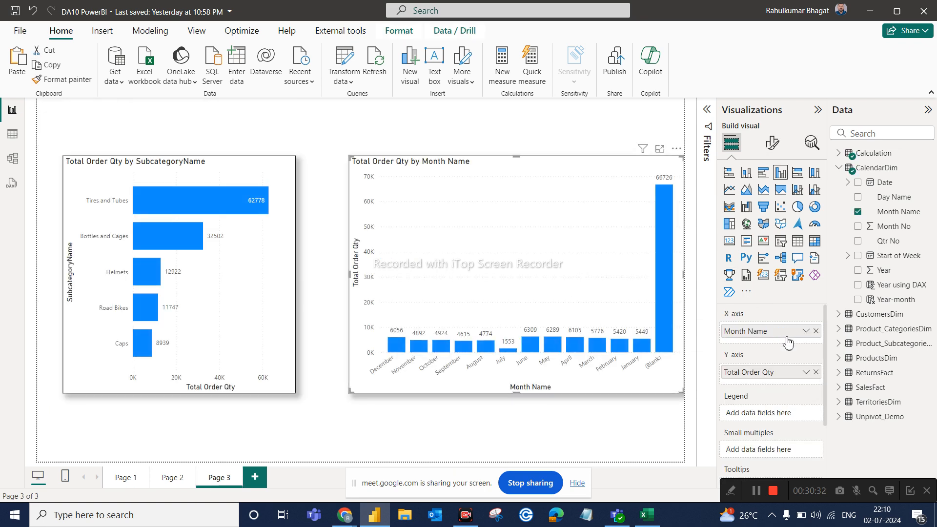
pyautogui.click(816, 331)
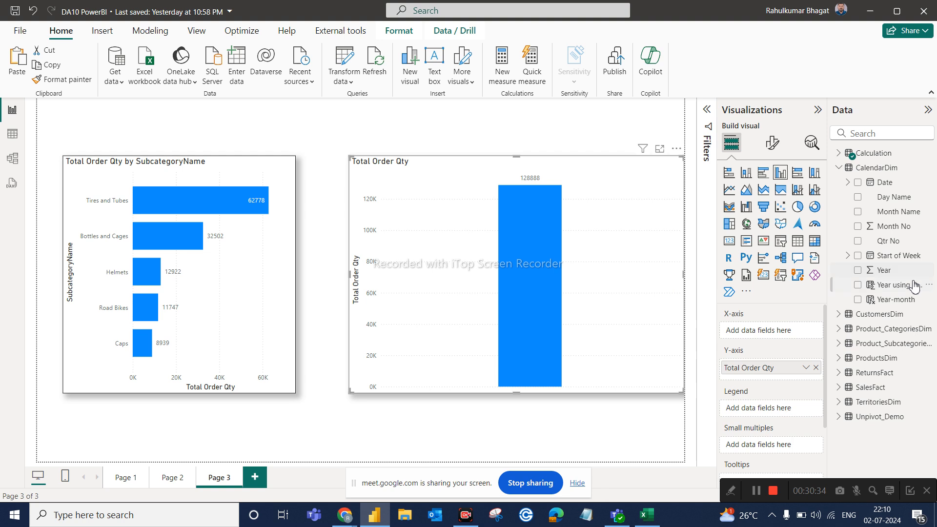
pyautogui.moveTo(905, 299); pyautogui.dragTo(810, 332)
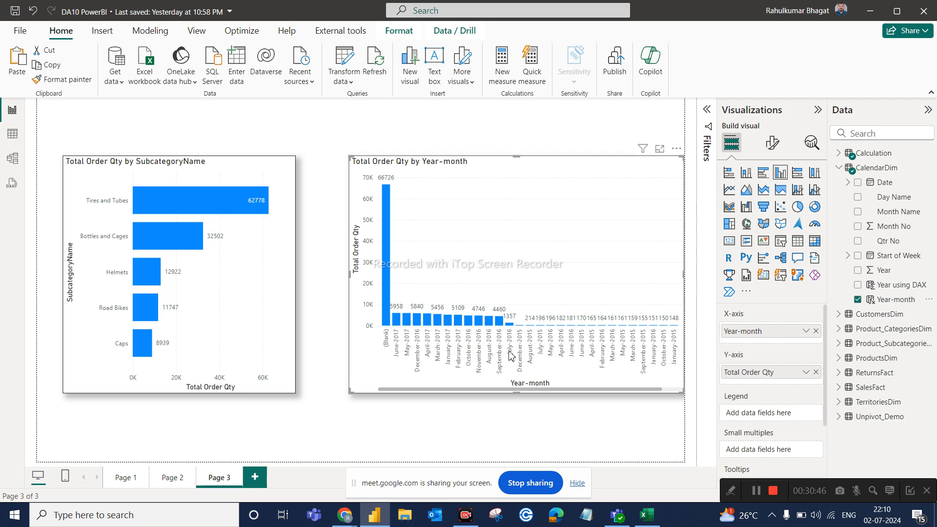
# - Add a calculated column to CalendarDim with the formula Year-mpnth sort = FORMAT(CalendarDim[Date],"YYYYMM")
pyautogui.click(12, 133)
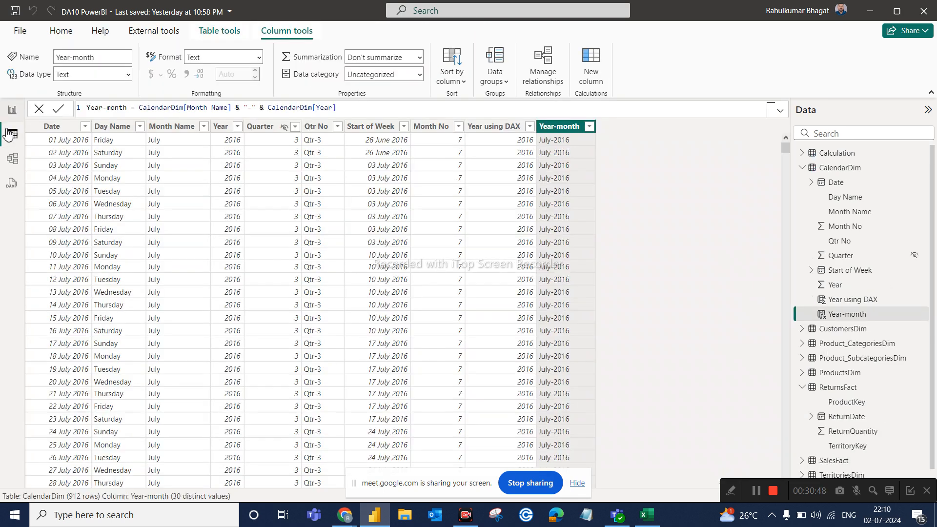
pyautogui.click(589, 83)
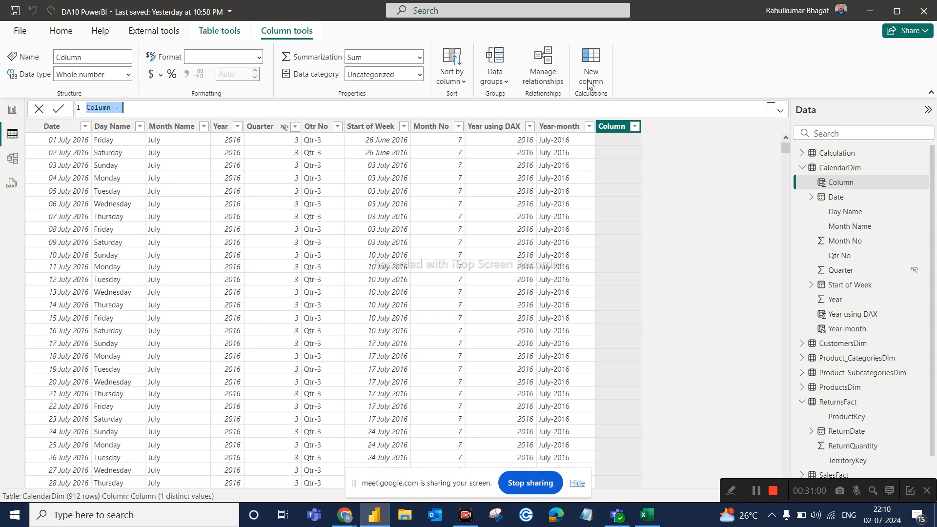
pyautogui.write('Year-mpnth sort')
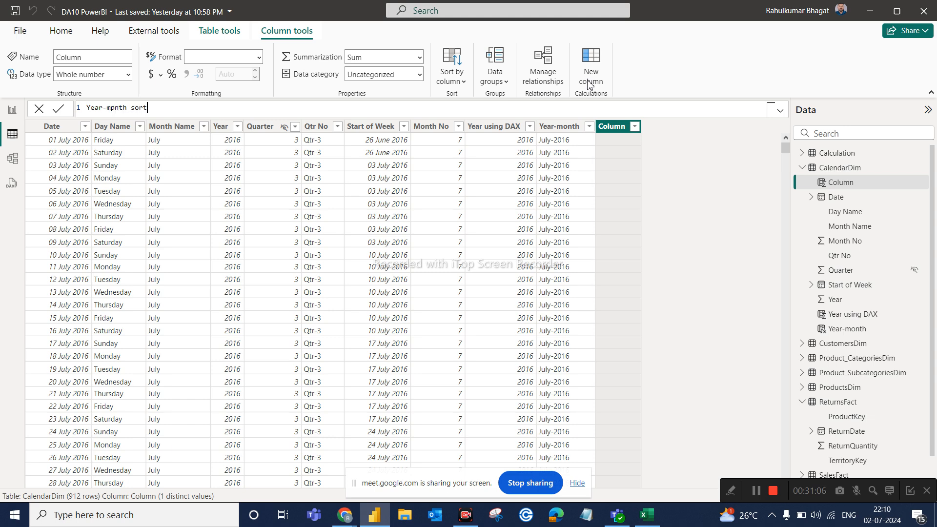
pyautogui.write(' = FORMAT(')
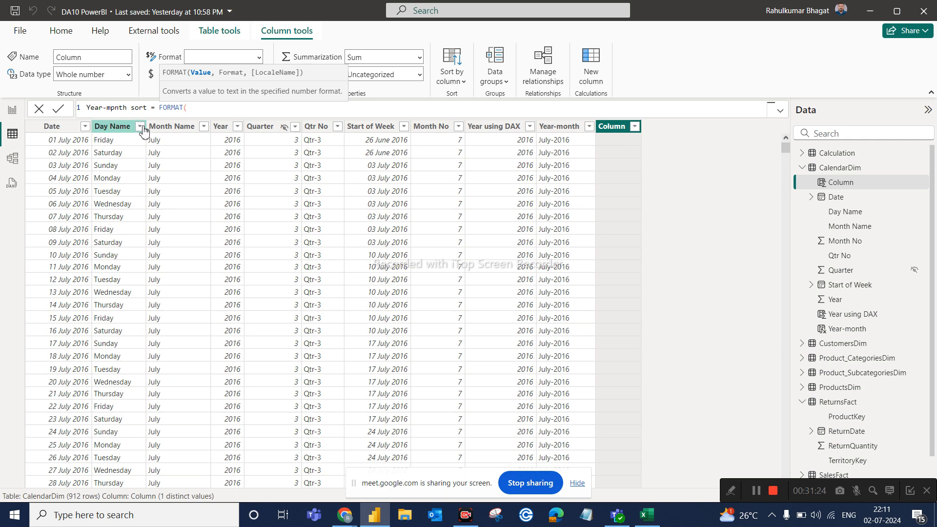
pyautogui.write('cale')
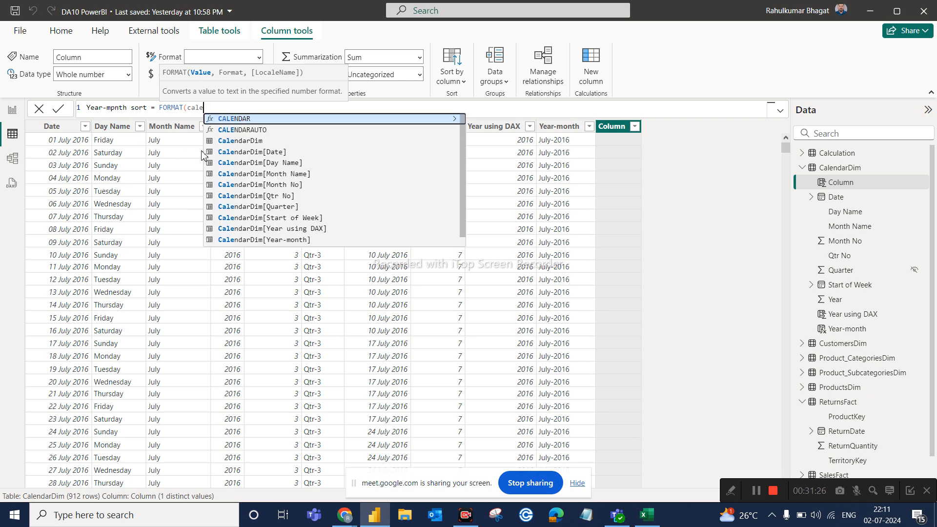
pyautogui.click(226, 155)
pyautogui.write(',')
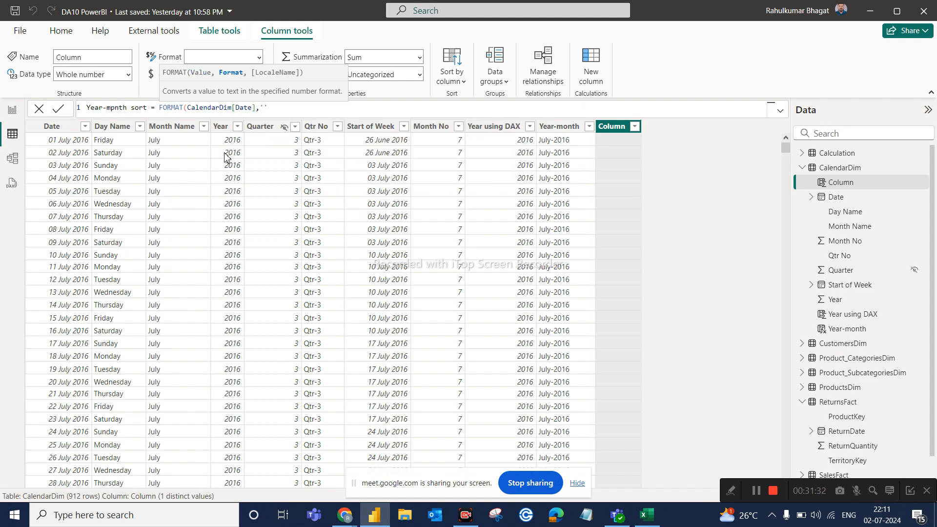
pyautogui.press('BackSpace')
pyautogui.write('"YYYYMM')
pyautogui.click(448, 108)
pyautogui.write(')')
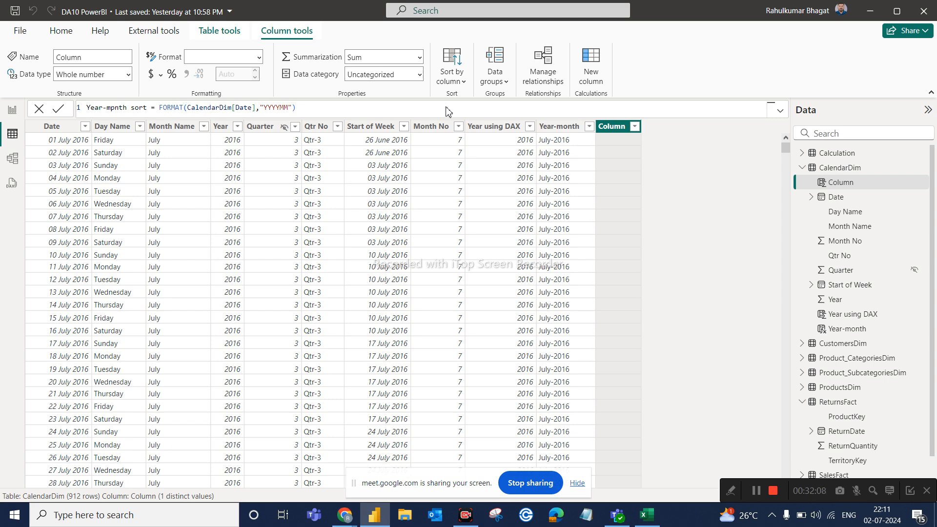
pyautogui.press('Return')
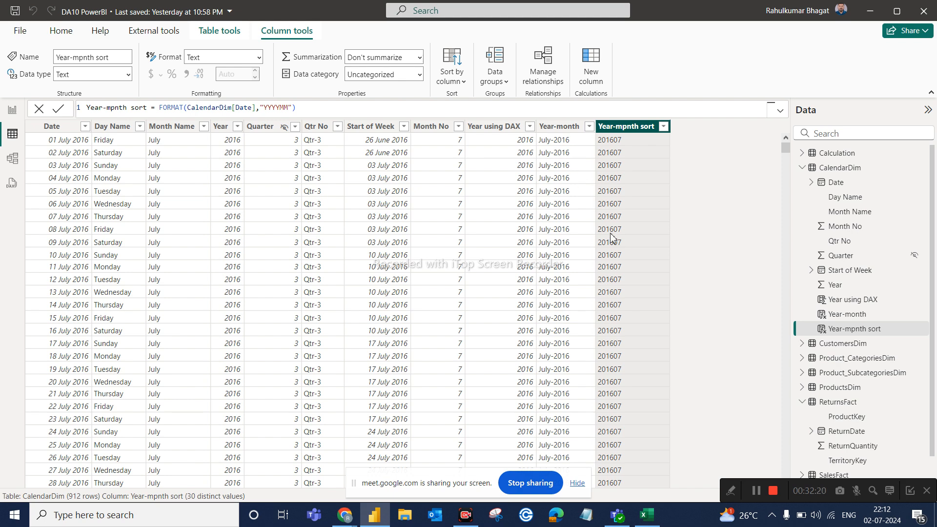
# - Check the Year-mpnth sort values in CalendarDim and change that column's data type to Whole number
pyautogui.scroll(-5, 613, 238)
pyautogui.scroll(-9, 613, 238)
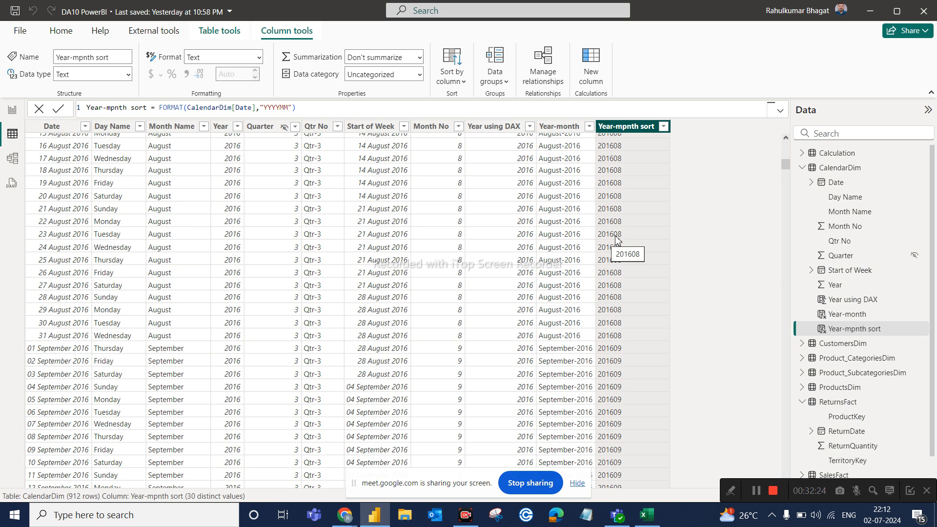
pyautogui.scroll(15, 614, 237)
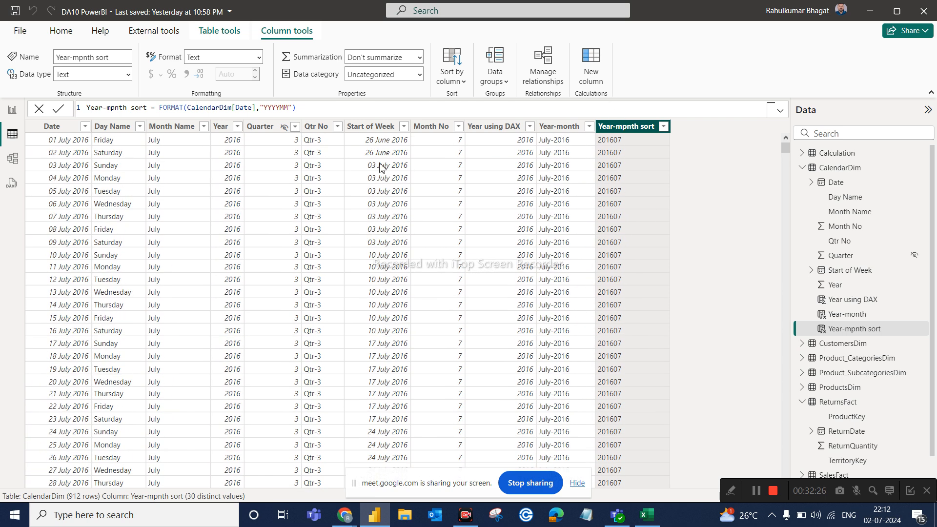
pyautogui.click(129, 75)
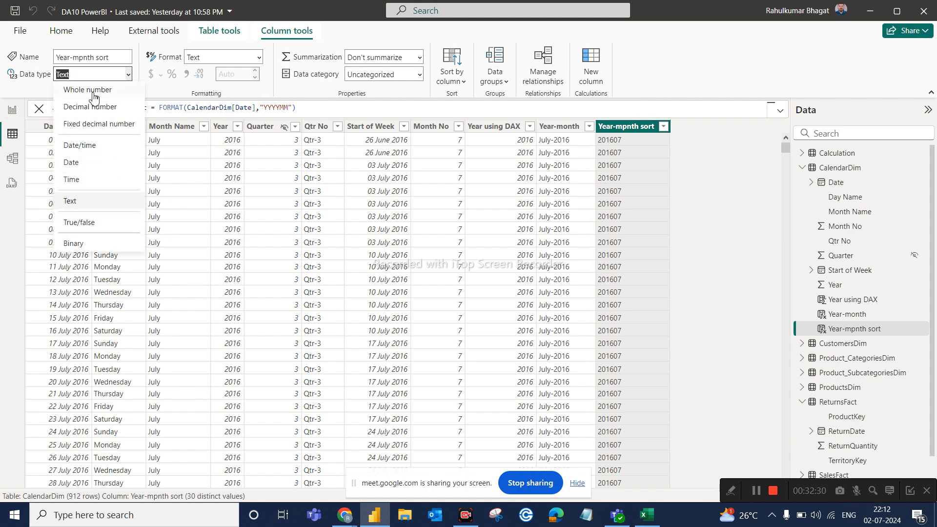
pyautogui.press('Escape')
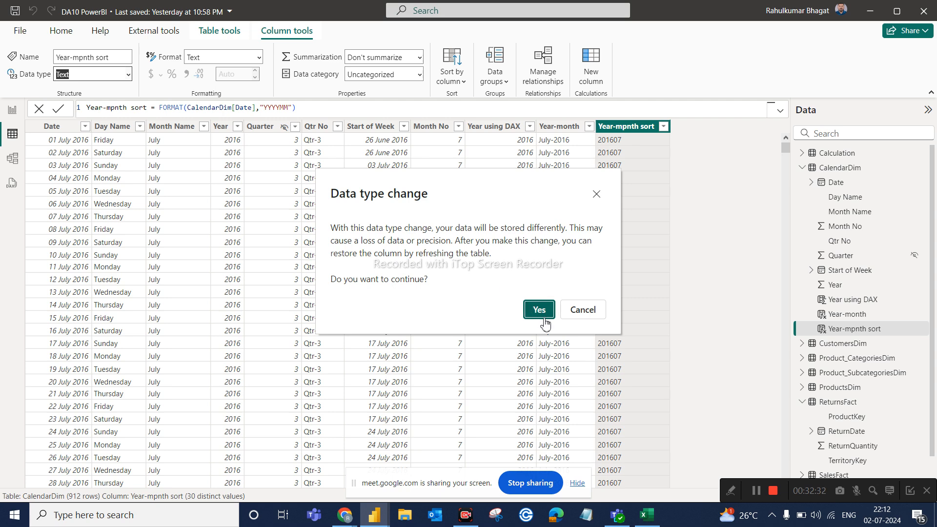
pyautogui.click(538, 309)
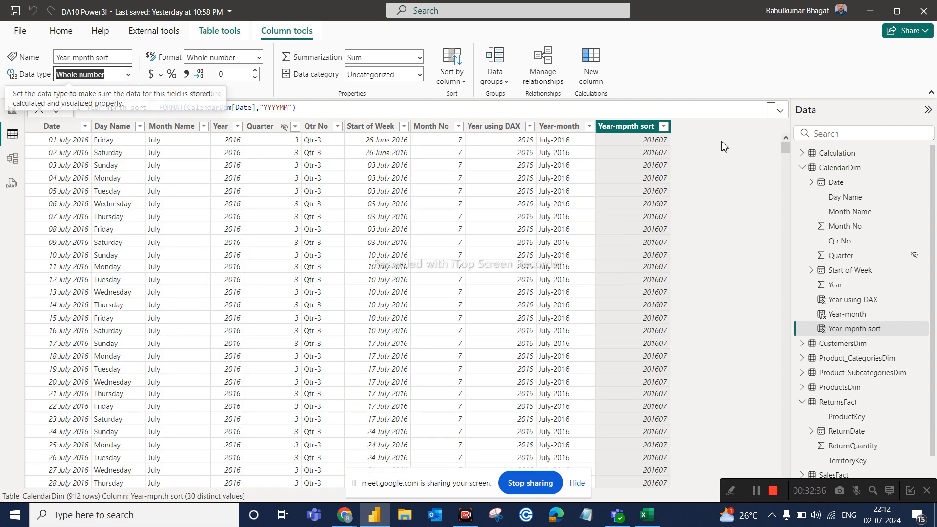
# - Set CalendarDim's Year-month column to sort by the Year-mpnth sort column
pyautogui.click(559, 126)
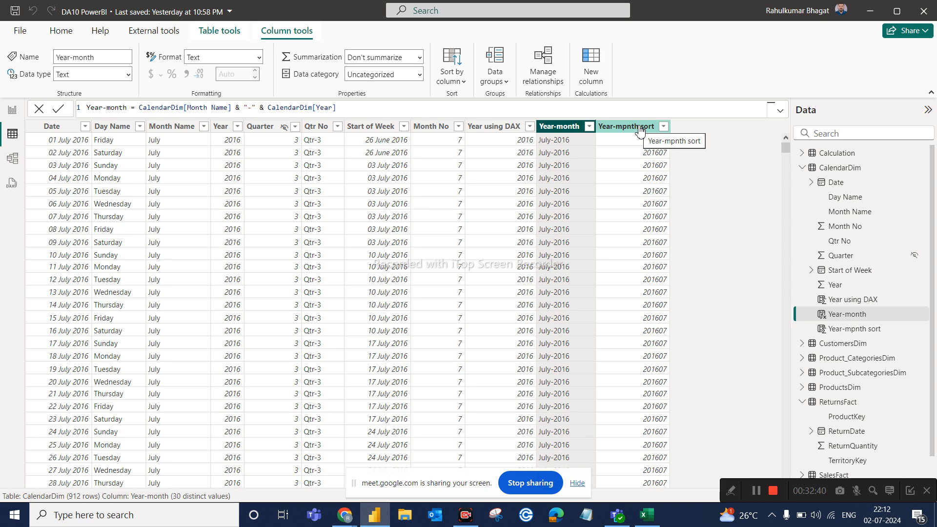
pyautogui.click(462, 81)
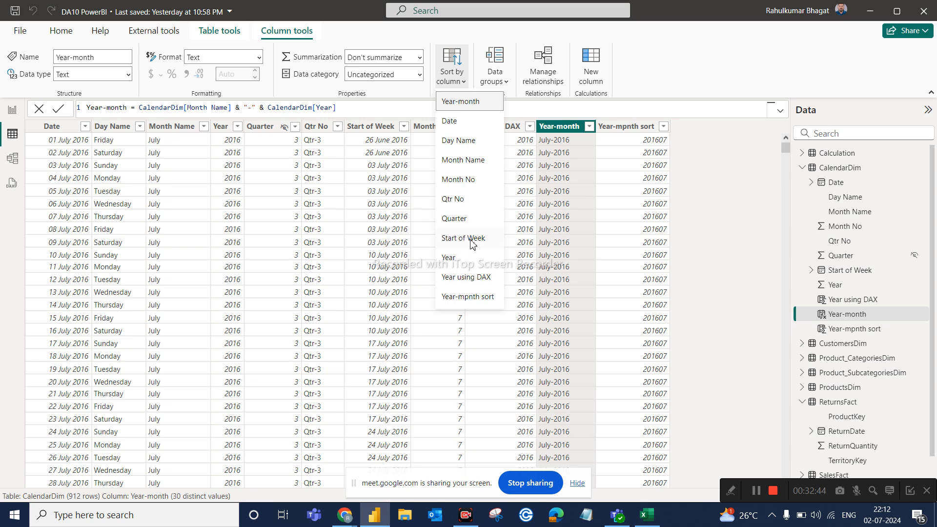
pyautogui.click(471, 298)
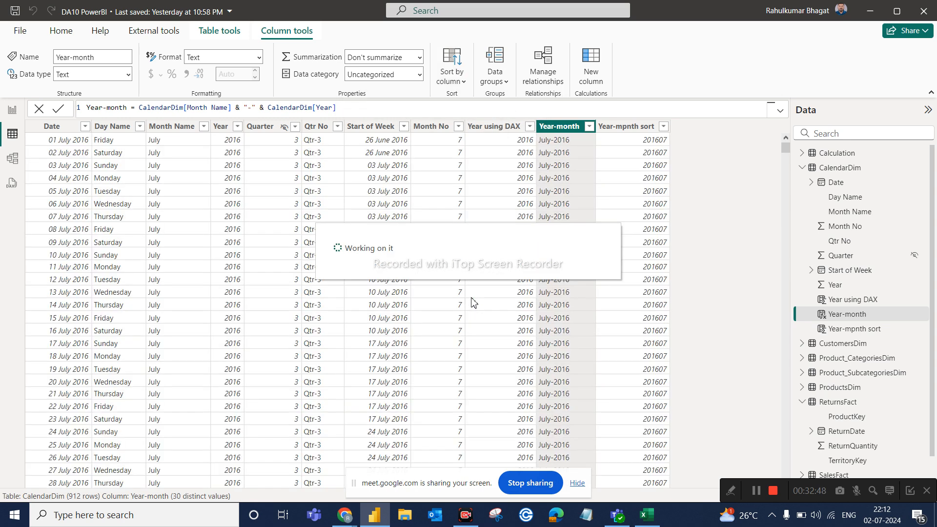
# - Sort the axis of the report's Total Order Qty by Year-month chart by Year-month in ascending order
pyautogui.click(12, 110)
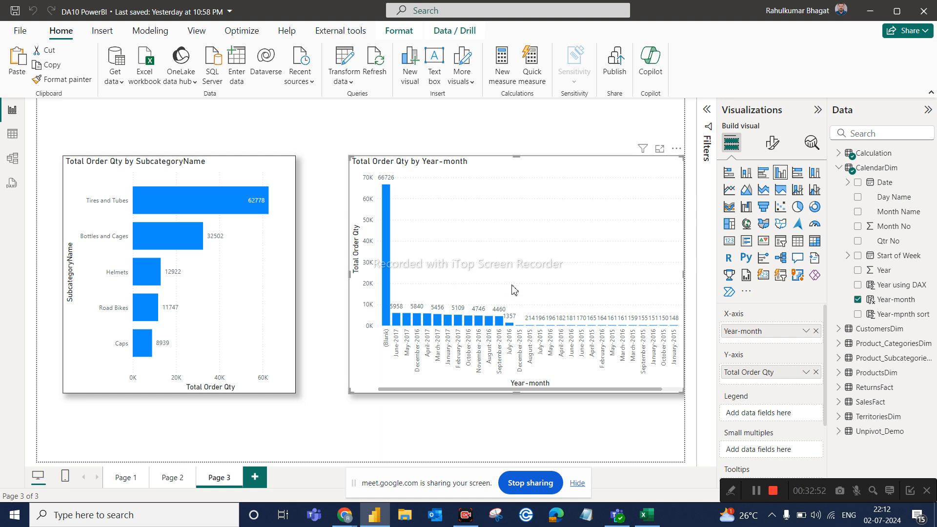
pyautogui.click(677, 149)
pyautogui.moveTo(747, 220)
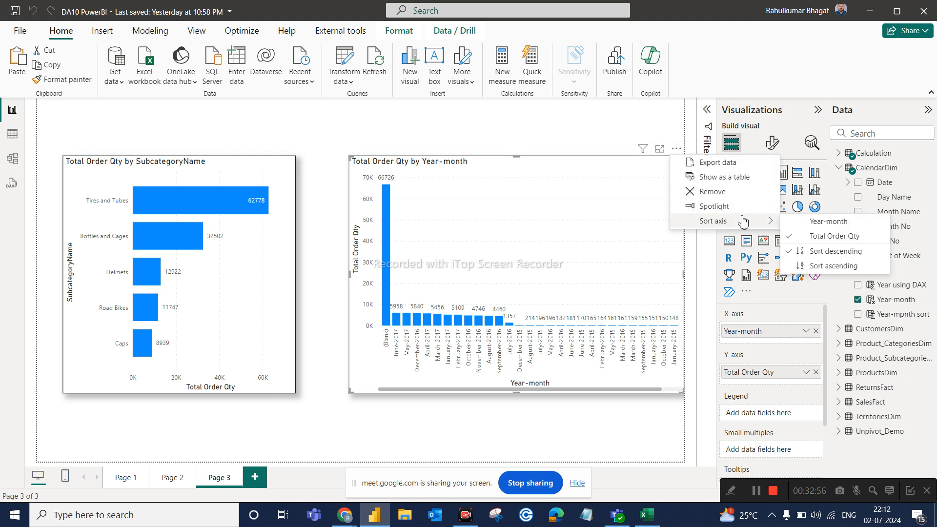
pyautogui.click(823, 225)
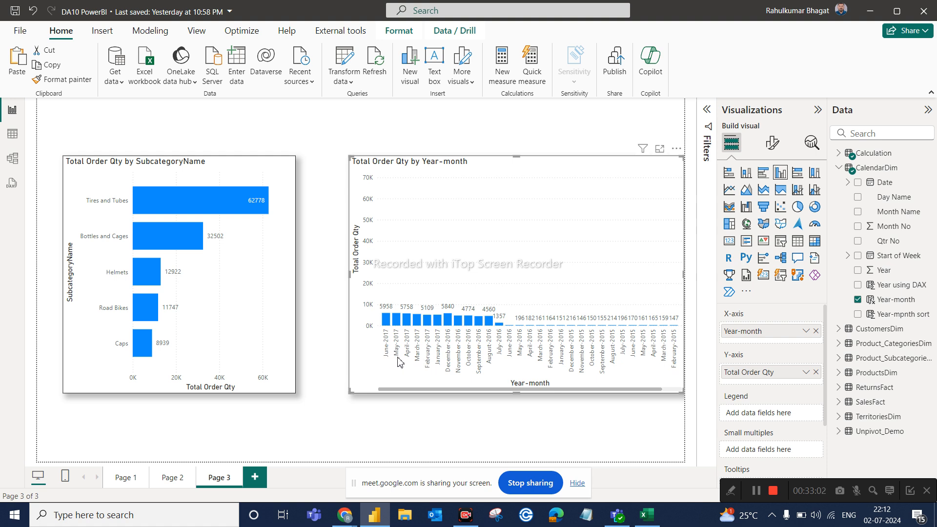
pyautogui.click(676, 148)
pyautogui.moveTo(761, 226)
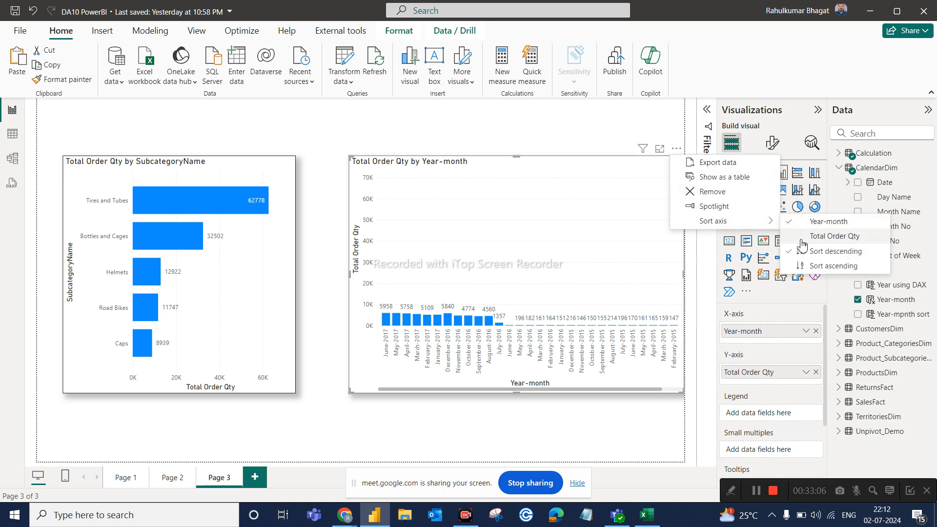
pyautogui.click(814, 266)
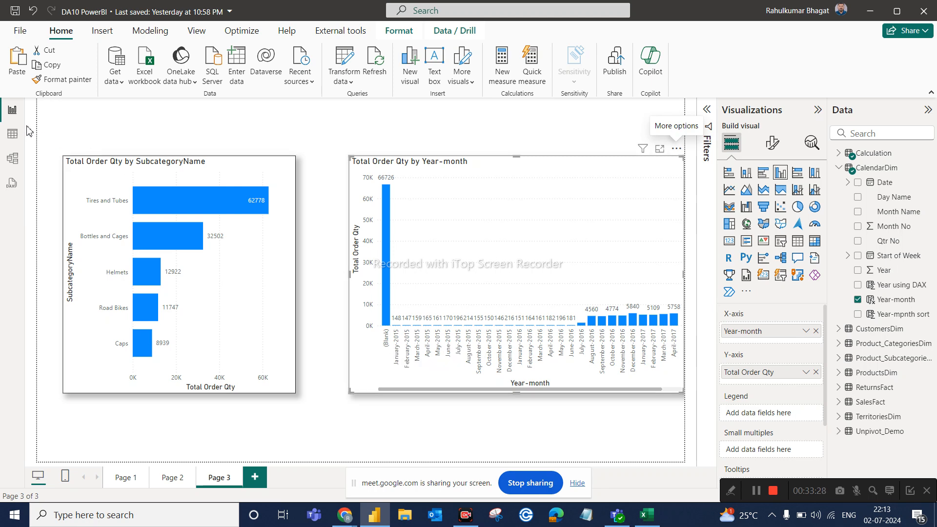
# - Review CalendarDim's data starting from its Date column, and collapse the CalendarDim and ReturnsFact field lists
pyautogui.click(12, 134)
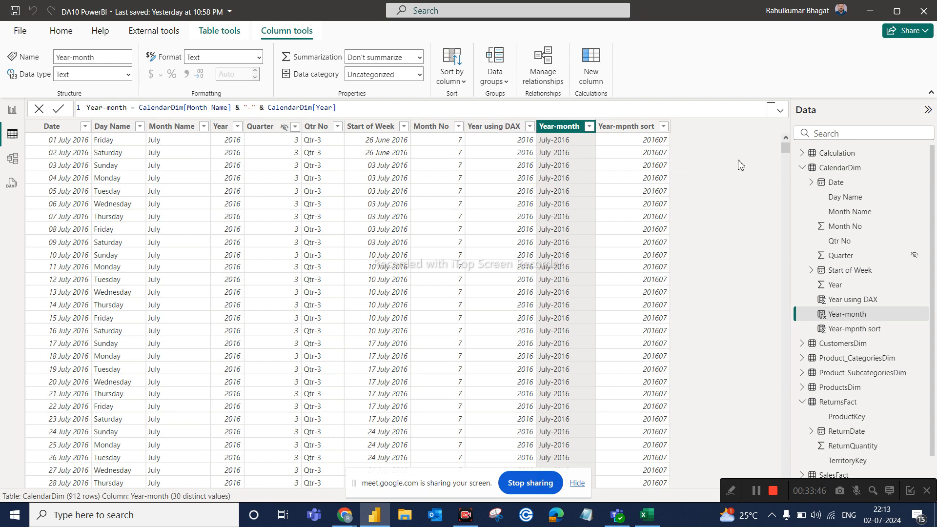
pyautogui.scroll(-1, 805, 283)
pyautogui.scroll(1, 805, 283)
pyautogui.click(809, 172)
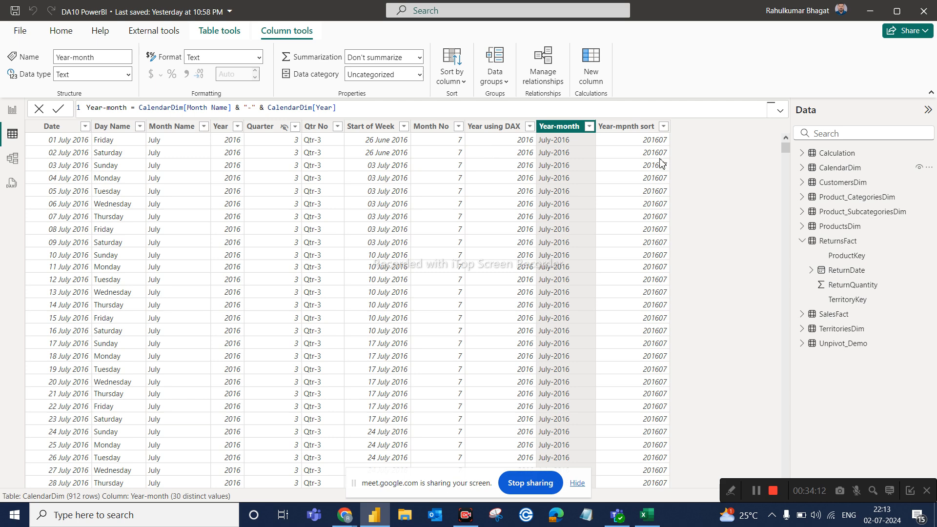
pyautogui.click(70, 127)
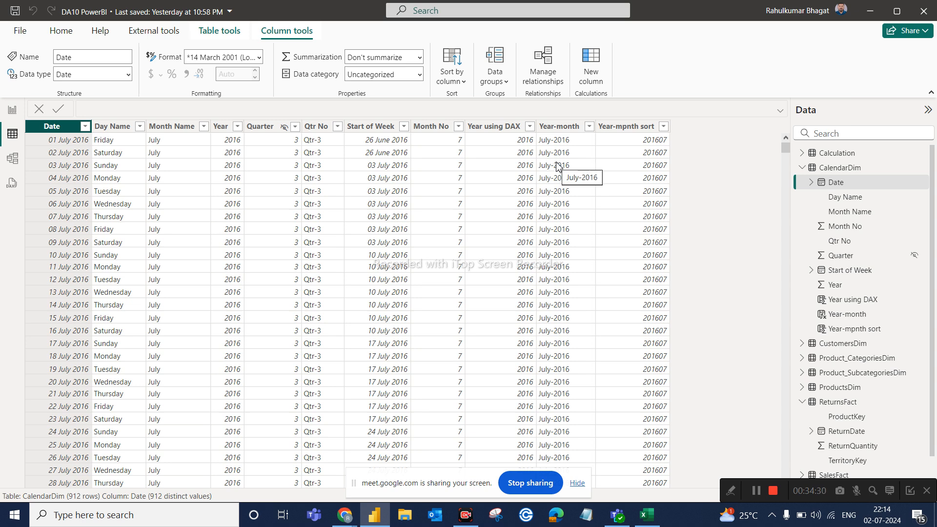
pyautogui.click(804, 168)
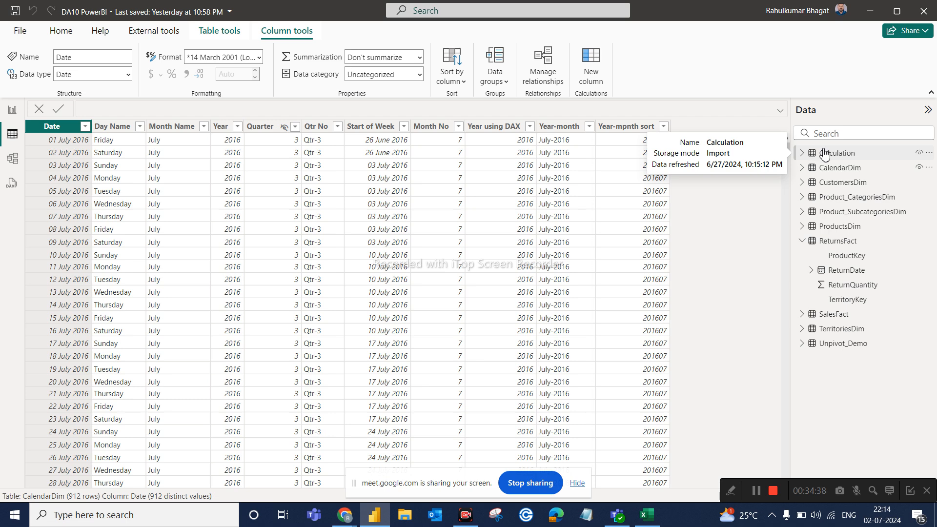
pyautogui.click(803, 241)
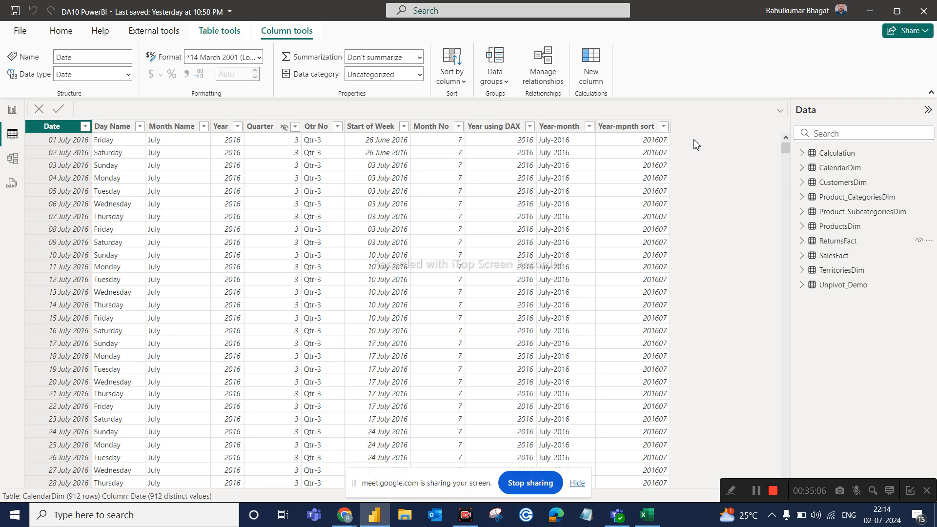
pyautogui.click(64, 131)
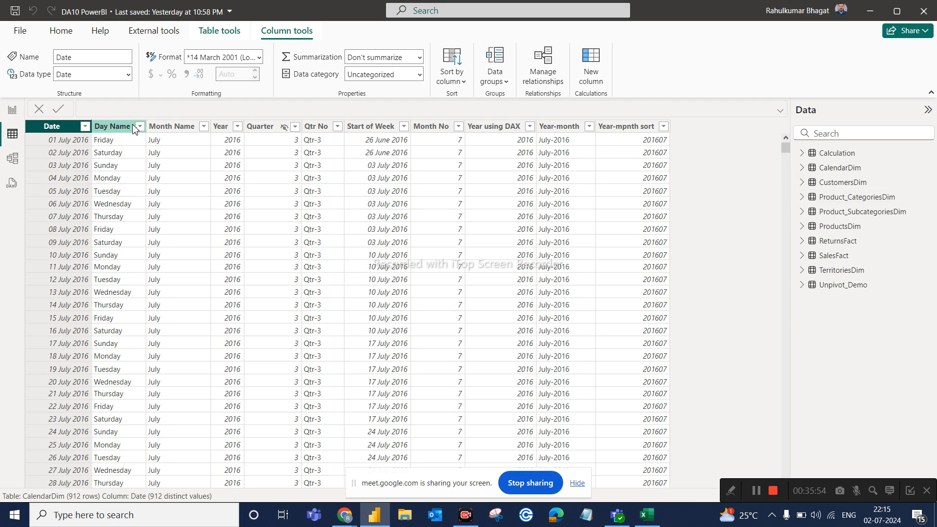
pyautogui.click(12, 158)
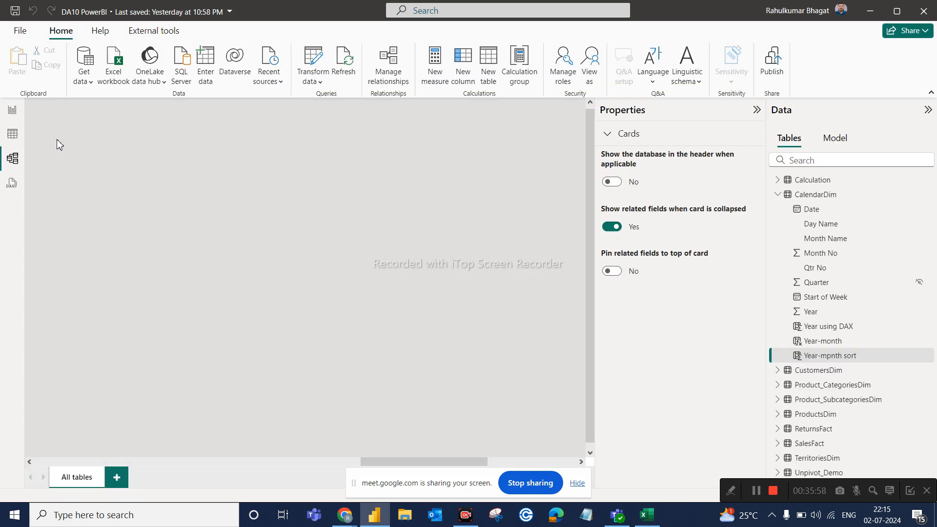
pyautogui.click(12, 110)
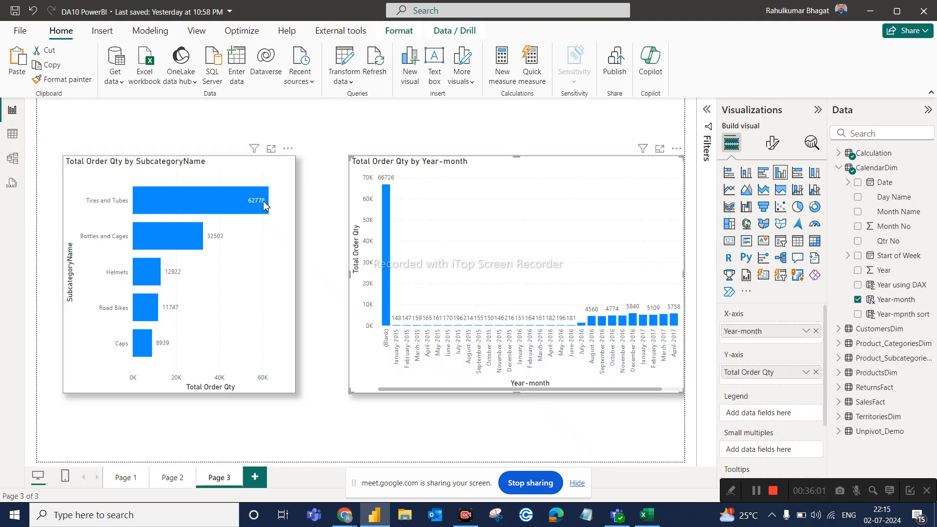
pyautogui.click(6, 132)
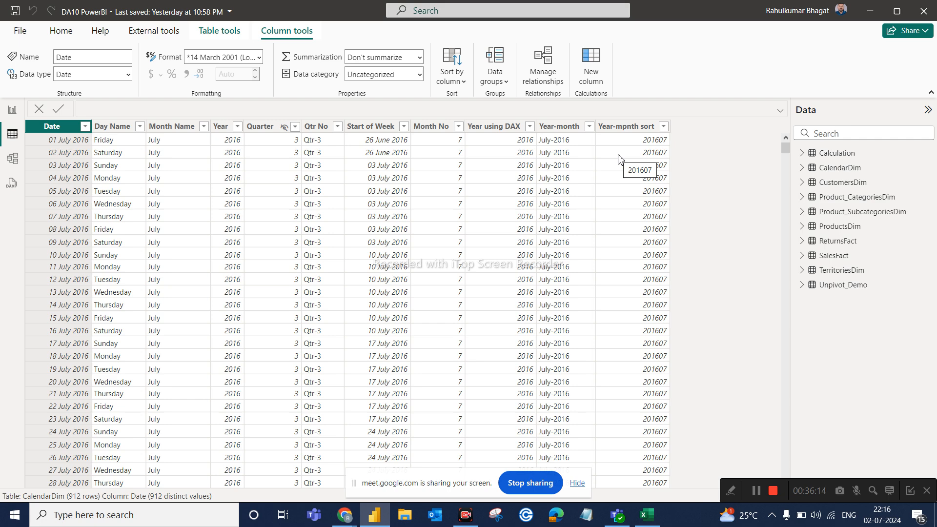
pyautogui.click(219, 32)
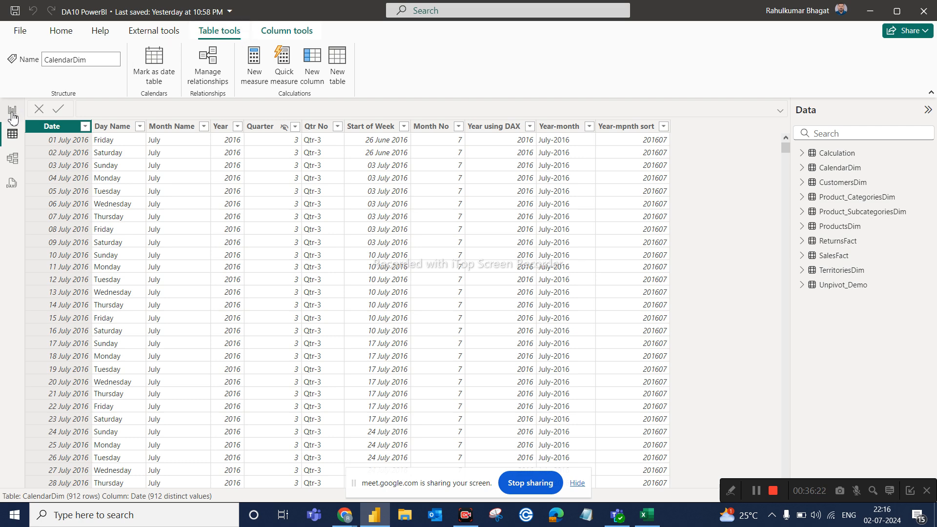
# - Start a new calculated table from the report view and name it Calender Using Dax
pyautogui.click(12, 113)
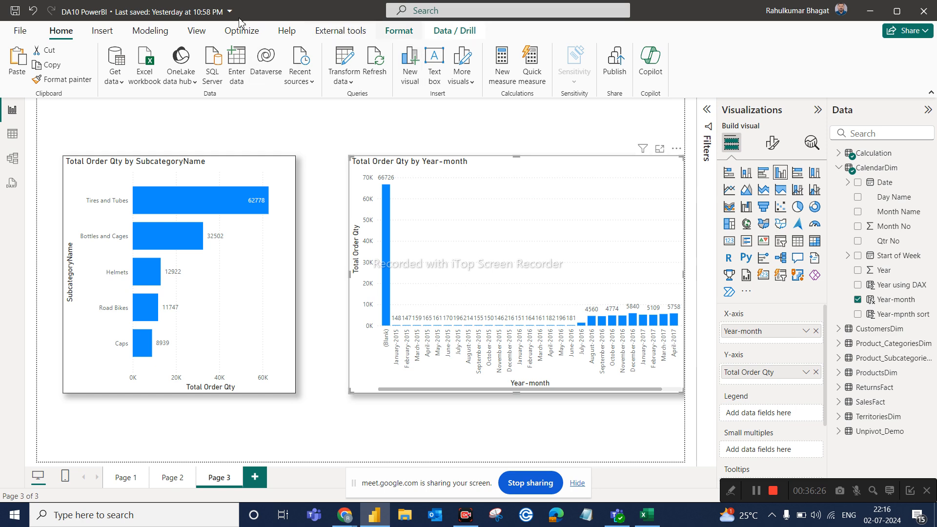
pyautogui.click(151, 36)
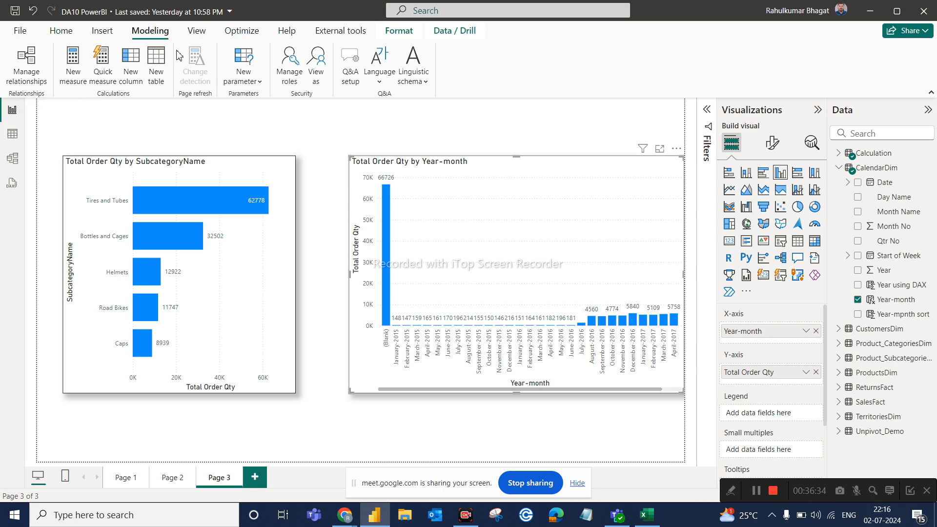
pyautogui.click(163, 70)
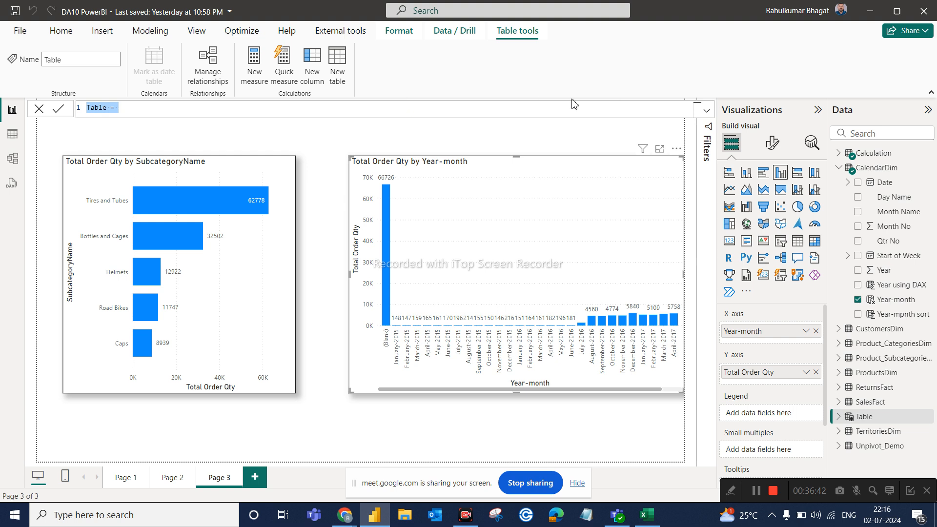
pyautogui.click(706, 111)
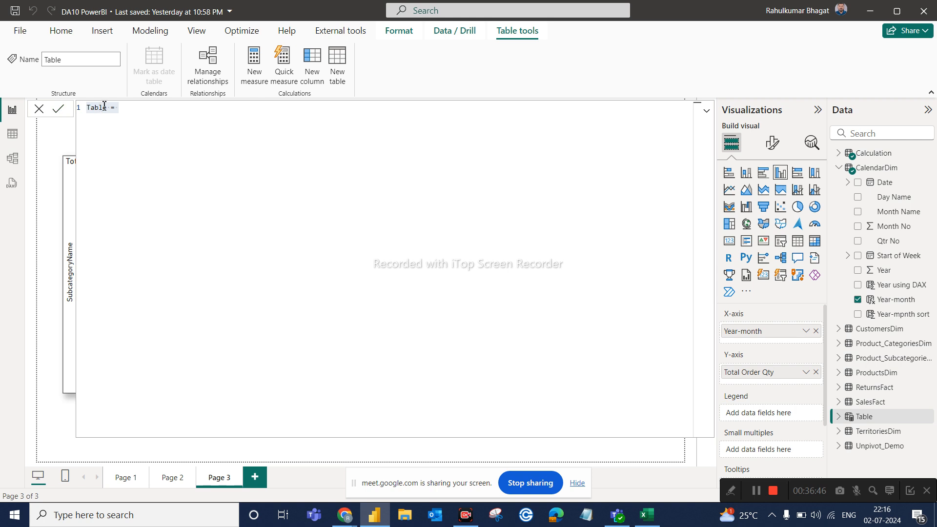
pyautogui.click(120, 109)
pyautogui.press('BackSpace')
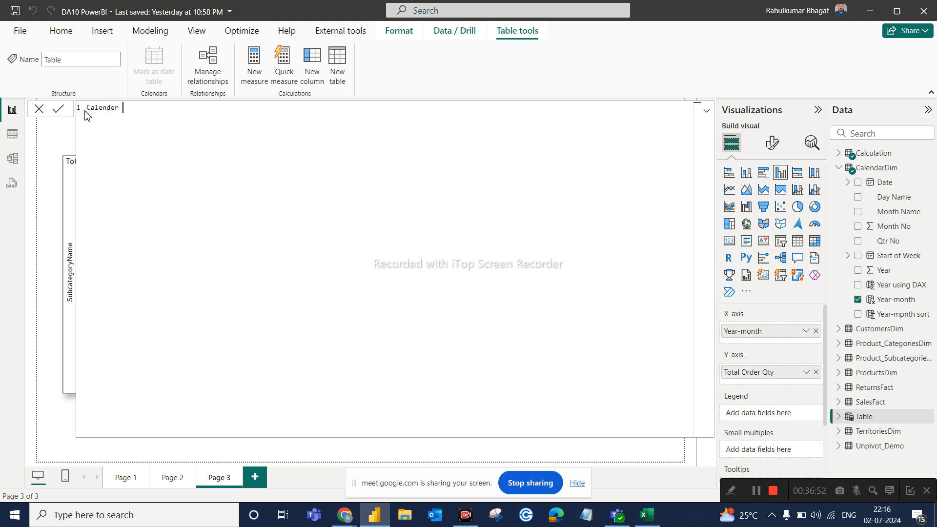
pyautogui.press('BackSpace')
pyautogui.write('g Dax =')
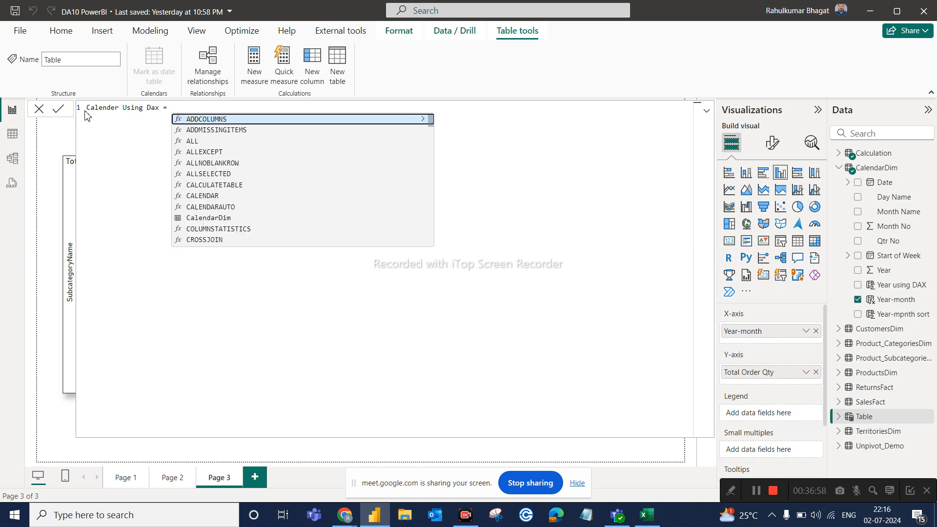
# - Define the Calender Using Dax table on a second formula line as CALENDAR(01-01-2015,31-12-2015) and commit it
pyautogui.hotkey('shift', 'Return')
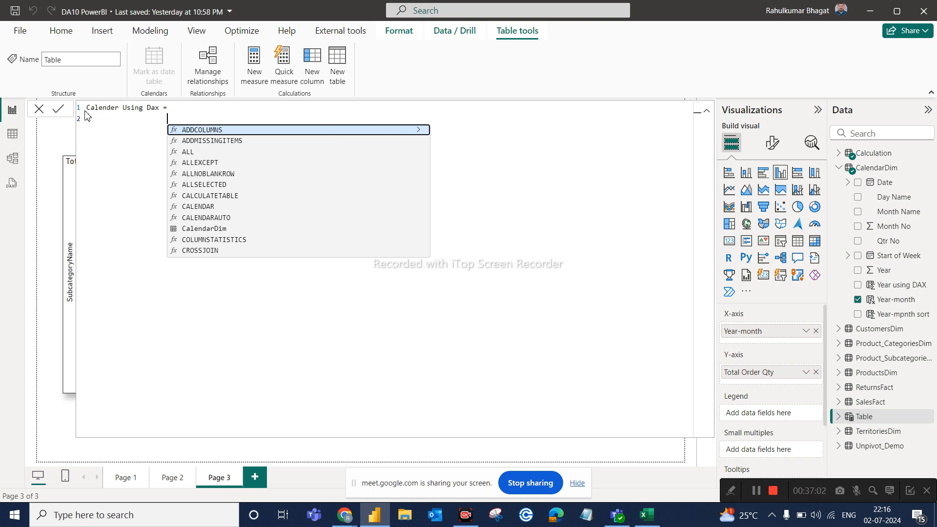
pyautogui.write('cale')
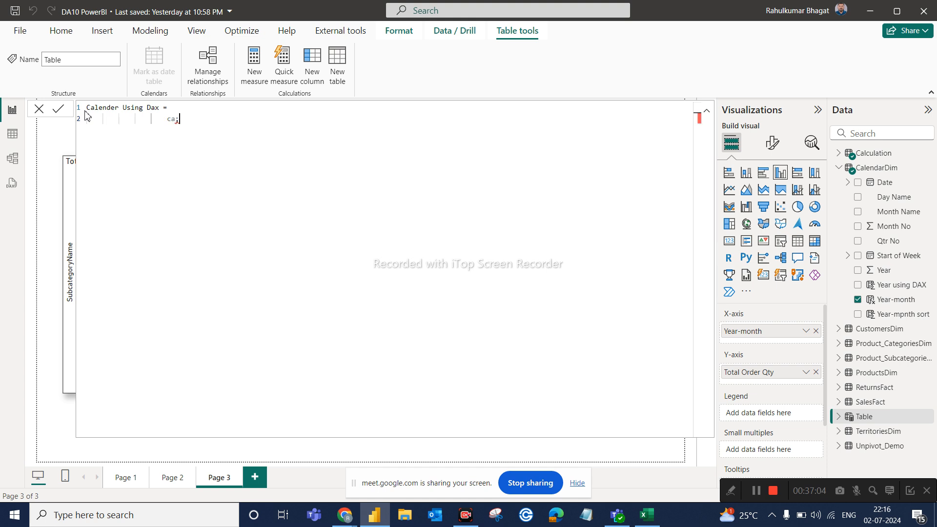
pyautogui.write('le')
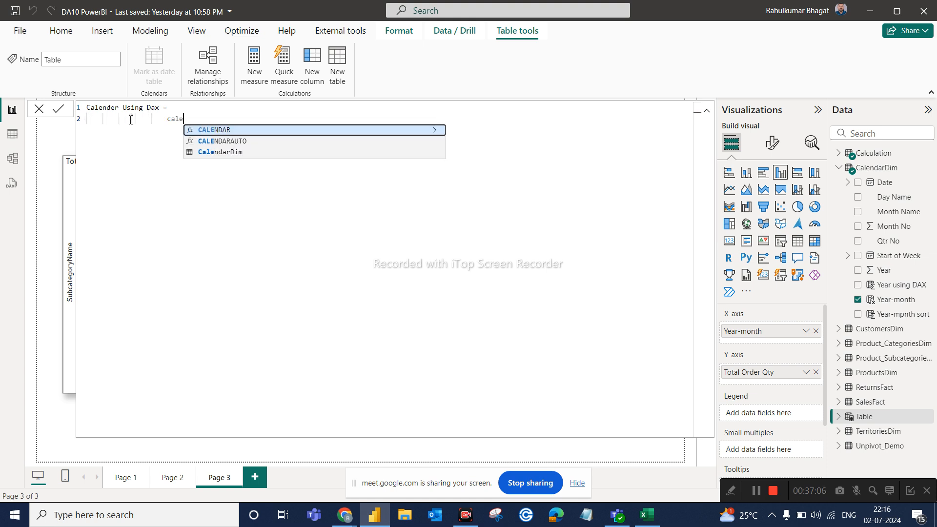
pyautogui.click(227, 130)
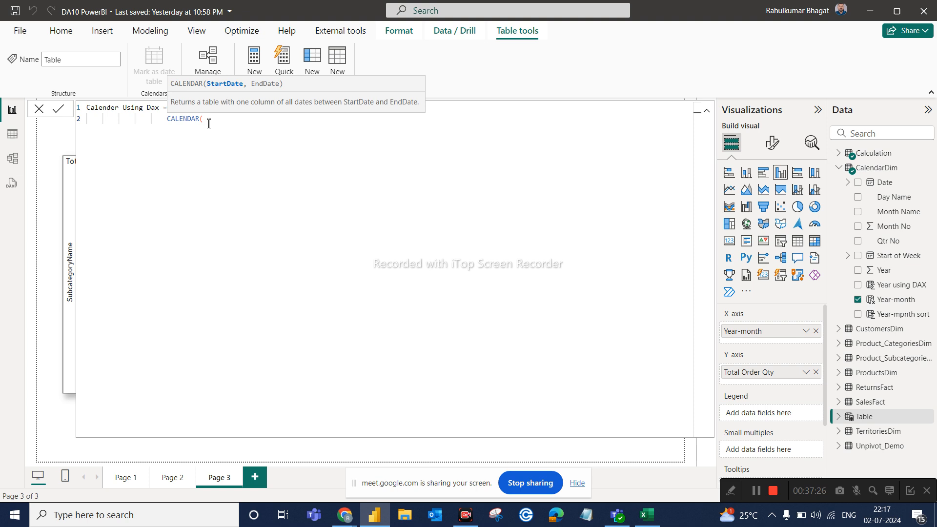
pyautogui.write('01-01-2015,31-12-1')
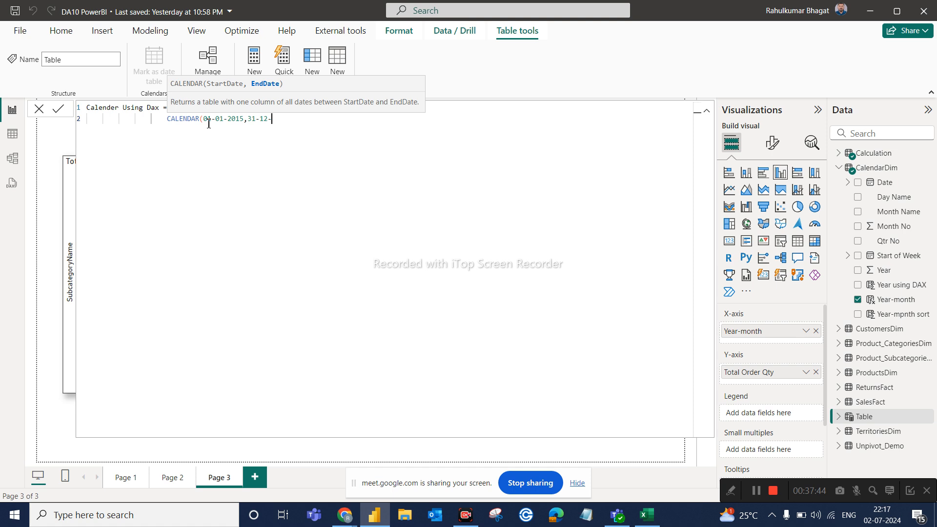
pyautogui.write('0')
pyautogui.press('BackSpace')
pyautogui.press('BackSpace')
pyautogui.write('21015')
pyautogui.write(')')
pyautogui.press('Return')
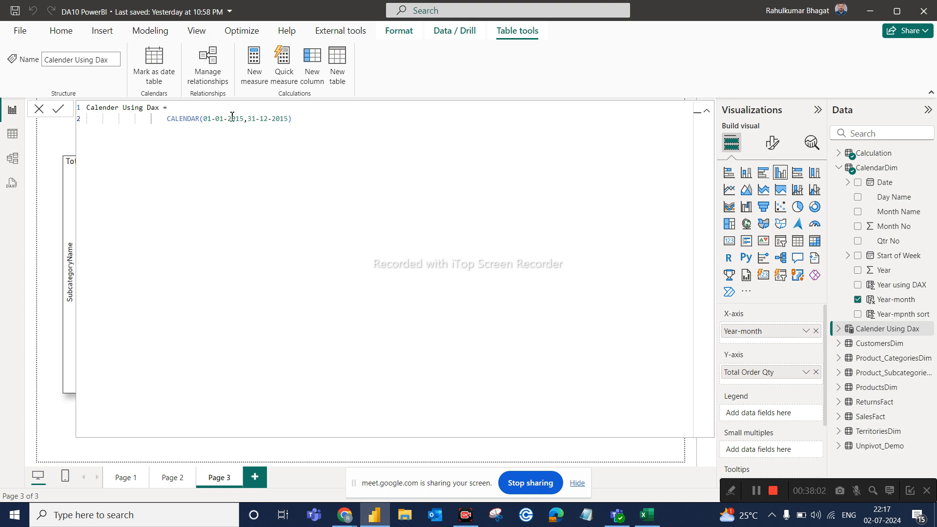
# - Show the Calender Using Dax table's rows and its formula in the table view
pyautogui.click(15, 136)
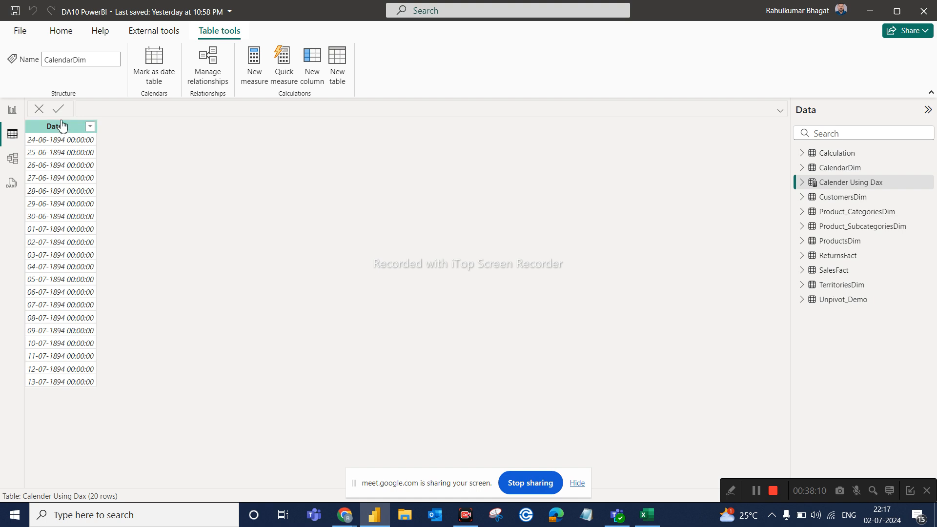
pyautogui.click(843, 186)
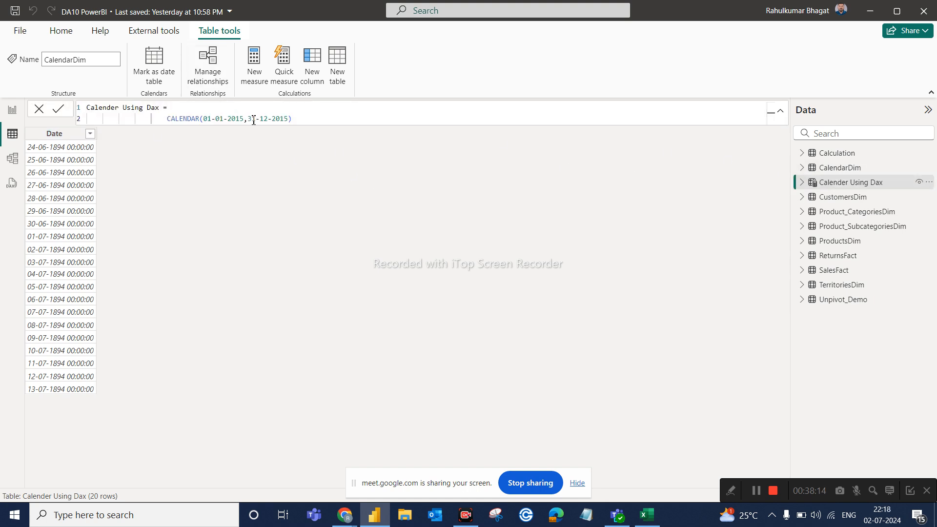
# - Try to redefine Calender Using Dax with year-first dates as CALENDAR(2015-01-01,2015-12-31) and commit it
pyautogui.click(288, 121)
pyautogui.press('BackSpace')
pyautogui.press('BackSpace')
pyautogui.press('BackSpace')
pyautogui.press('BackSpace')
pyautogui.press('BackSpace')
pyautogui.press('BackSpace')
pyautogui.press('BackSpace')
pyautogui.press('BackSpace')
pyautogui.press('BackSpace')
pyautogui.press('BackSpace')
pyautogui.press('BackSpace')
pyautogui.press('BackSpace')
pyautogui.press('BackSpace')
pyautogui.press('BackSpace')
pyautogui.press('BackSpace')
pyautogui.press('BackSpace')
pyautogui.press('BackSpace')
pyautogui.press('BackSpace')
pyautogui.press('BackSpace')
pyautogui.press('BackSpace')
pyautogui.press('BackSpace')
pyautogui.write('20')
pyautogui.write('17')
pyautogui.press('BackSpace')
pyautogui.write('5-01-01,2015')
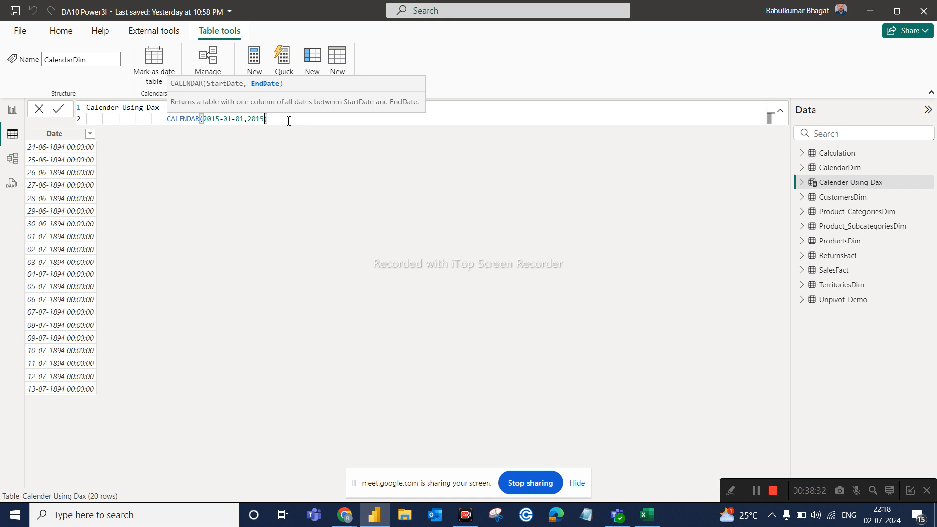
pyautogui.write('-12-31')
pyautogui.press('Return')
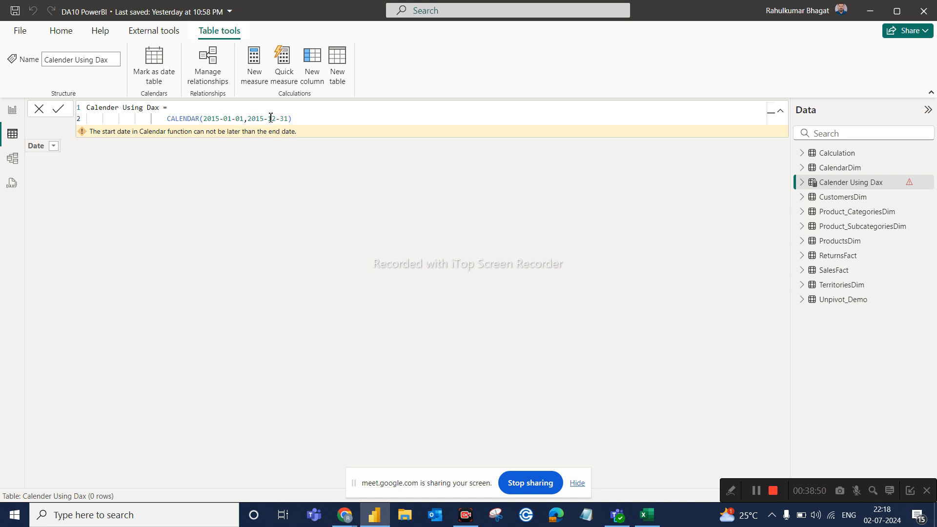
# - Clear the CALENDAR arguments and try entering the start date in single quotes as '01-01-2015'
pyautogui.doubleClick(287, 118)
pyautogui.click(296, 118)
pyautogui.press('BackSpace')
pyautogui.press('BackSpace')
pyautogui.press('BackSpace')
pyautogui.press('BackSpace')
pyautogui.press('BackSpace')
pyautogui.press('BackSpace')
pyautogui.press('BackSpace')
pyautogui.press('BackSpace')
pyautogui.press('BackSpace')
pyautogui.press('BackSpace')
pyautogui.press('BackSpace')
pyautogui.press('BackSpace')
pyautogui.press('BackSpace')
pyautogui.press('BackSpace')
pyautogui.press('BackSpace')
pyautogui.press('BackSpace')
pyautogui.press('BackSpace')
pyautogui.press('BackSpace')
pyautogui.press('BackSpace')
pyautogui.press('BackSpace')
pyautogui.write("''20")
pyautogui.press('BackSpace')
pyautogui.press('BackSpace')
pyautogui.write('02')
pyautogui.press('BackSpace')
pyautogui.press('BackSpace')
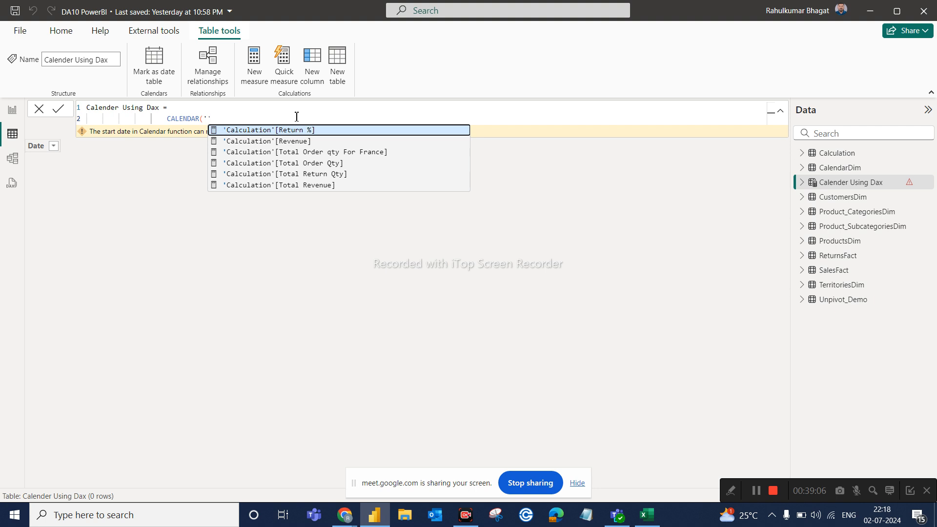
pyautogui.write('01')
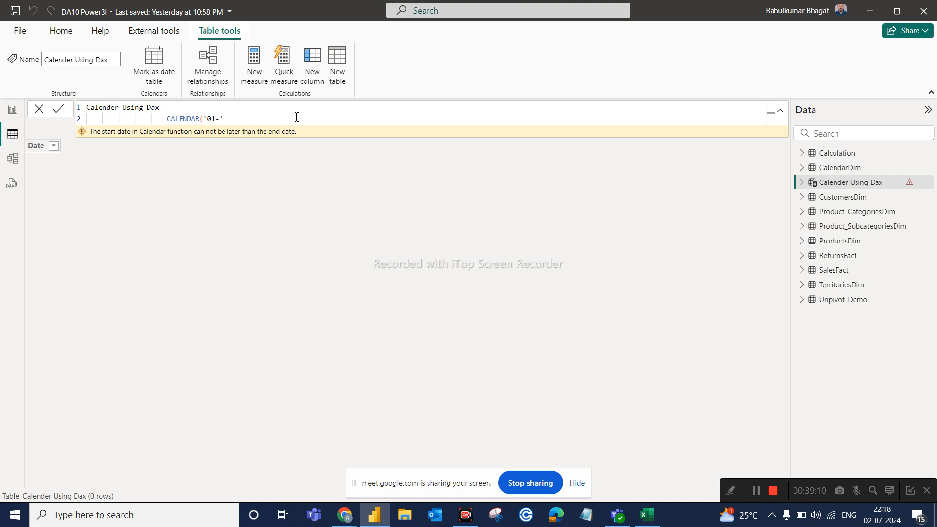
pyautogui.write('-01-2015')
# - Remove the quotes, complete the formula as CALENDAR(01-01-2015,31-12=2015), commit it and review the generated dates
pyautogui.click(208, 119)
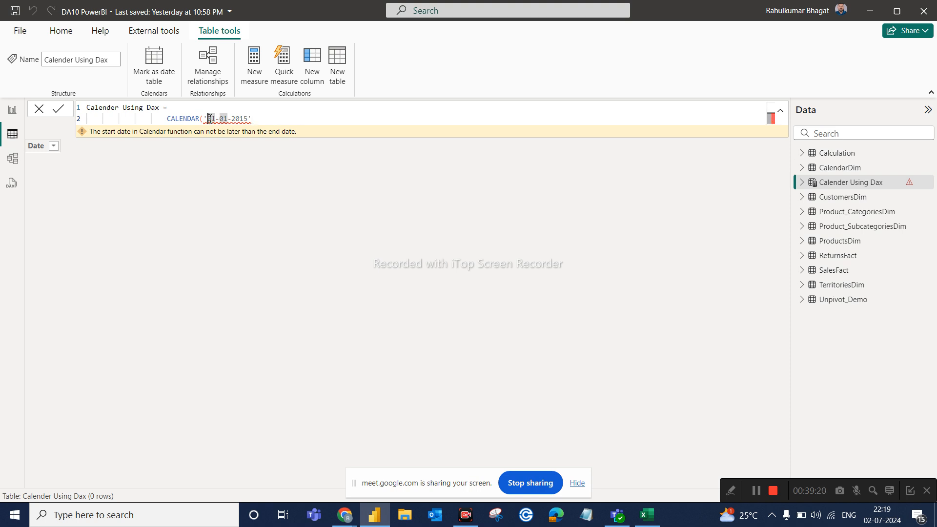
pyautogui.press('BackSpace')
pyautogui.click(254, 118)
pyautogui.press('BackSpace')
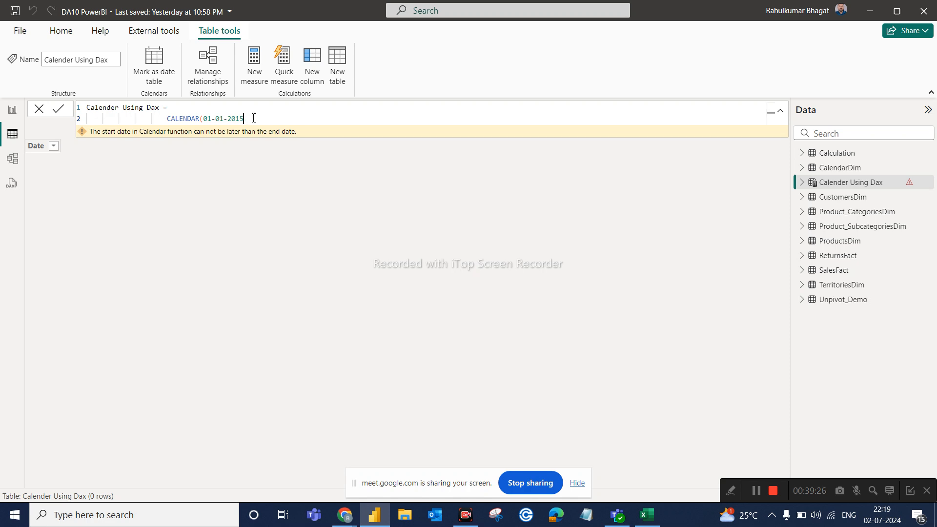
pyautogui.write(',')
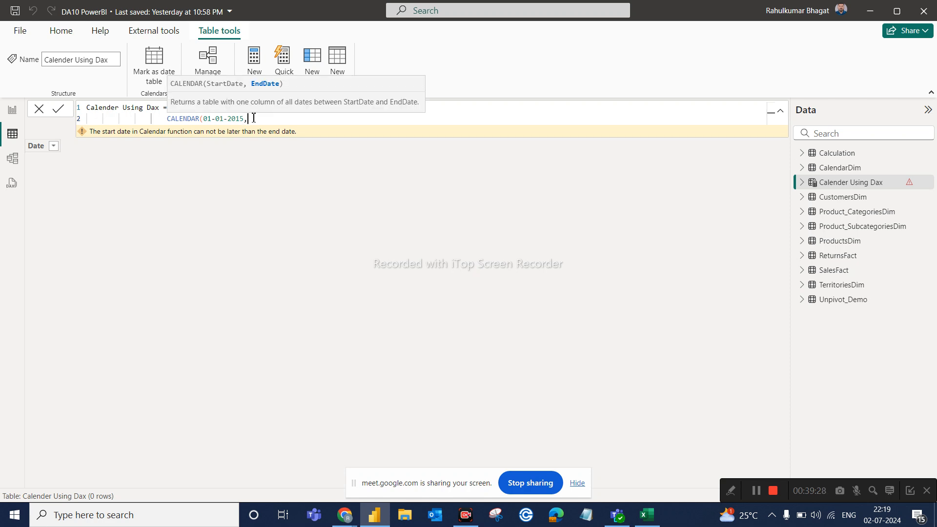
pyautogui.write('31-12')
pyautogui.write('-')
pyautogui.write('201')
pyautogui.write('5')
pyautogui.write(')')
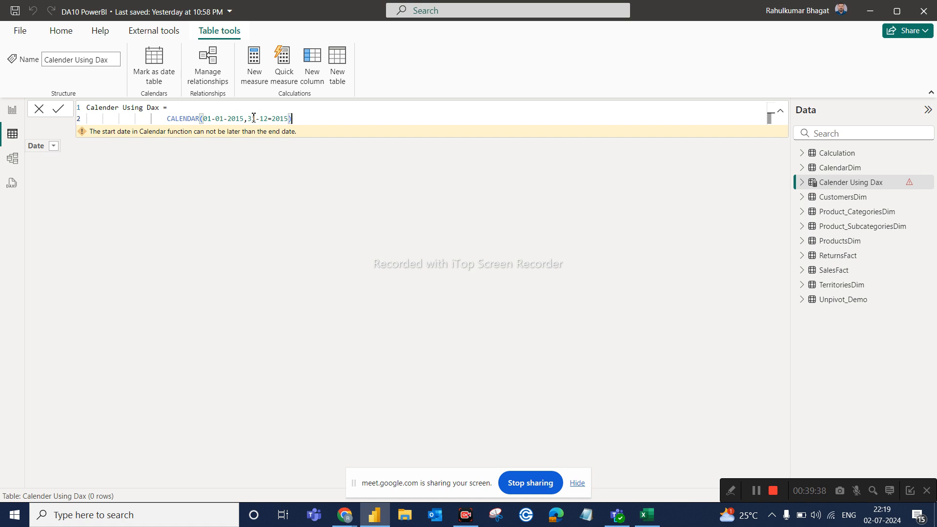
pyautogui.press('Return')
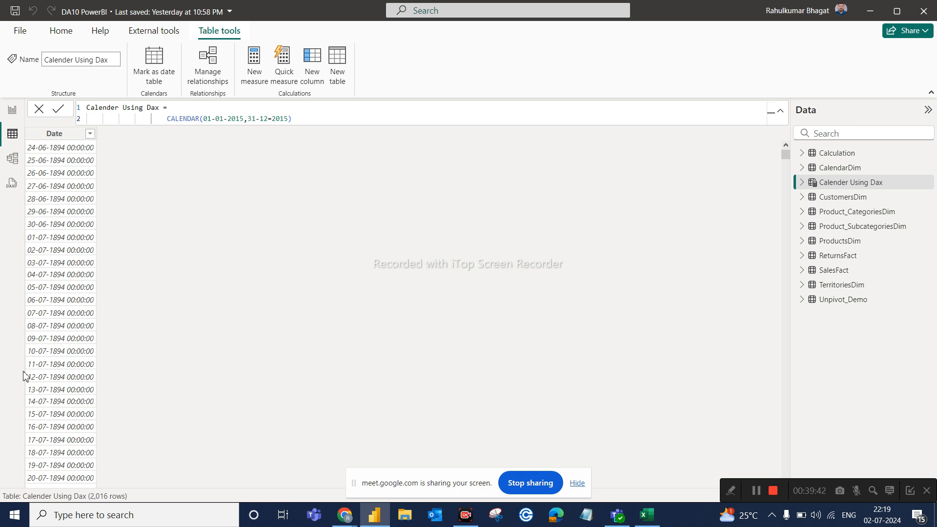
pyautogui.scroll(-5, 154, 431)
pyautogui.scroll(-20, 141, 280)
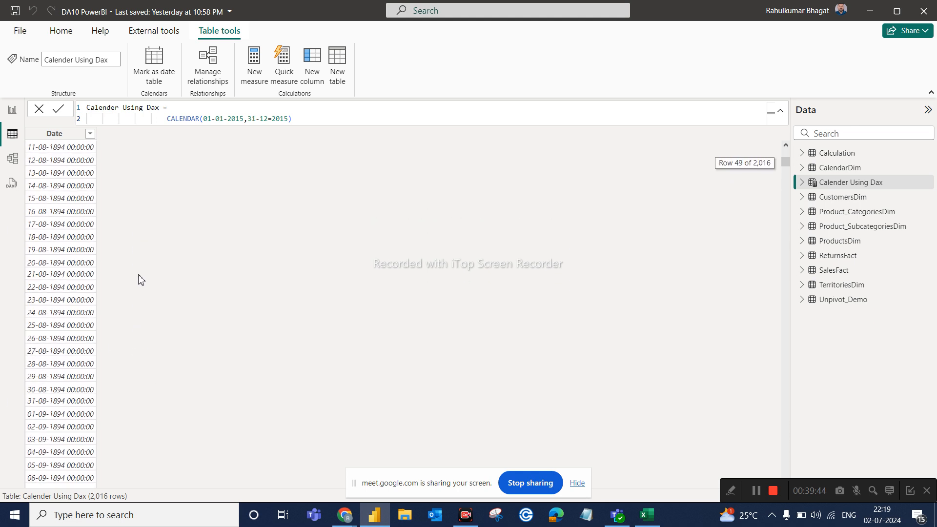
# - Replace the equals sign in the CALENDAR end date with a hyphen so it reads 31-12-2015, and commit the formula
pyautogui.click(272, 116)
pyautogui.press('BackSpace')
pyautogui.write('-')
pyautogui.click(292, 150)
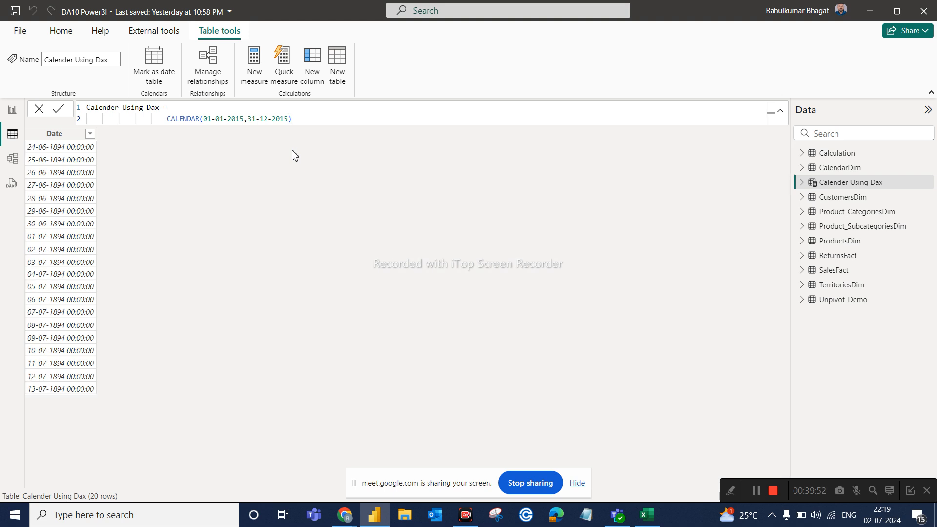
# - Try rewriting both unquoted CALENDAR dates year first, as 2015-01-01 and 2015-12-31, and commit the formula
pyautogui.click(211, 118)
pyautogui.press('BackSpace')
pyautogui.press('BackSpace')
pyautogui.write('2015')
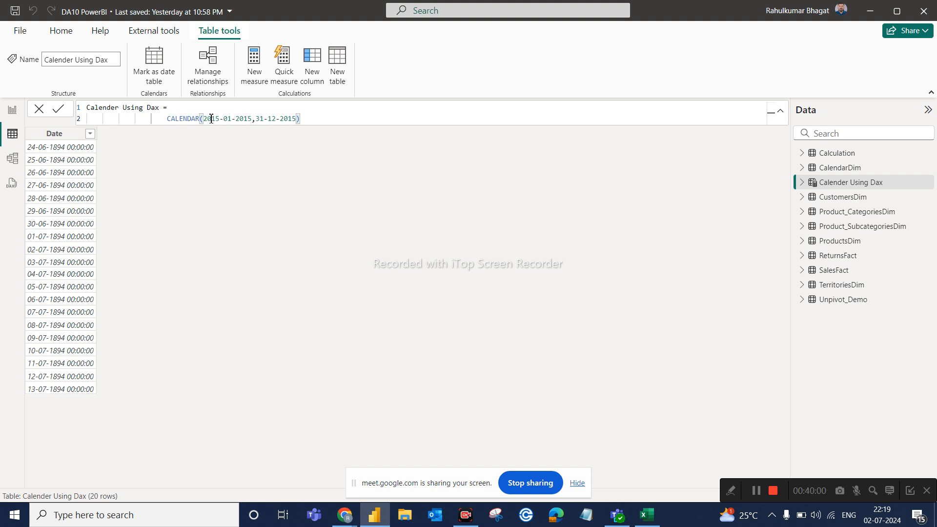
pyautogui.press('Right')
pyautogui.press('Right')
pyautogui.press('Right')
pyautogui.press('Right')
pyautogui.press('Right')
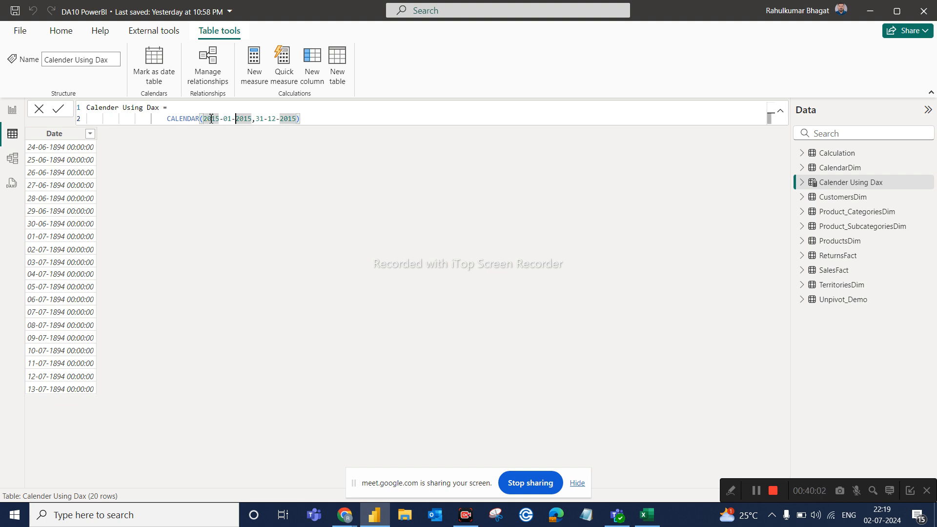
pyautogui.press('BackSpace')
pyautogui.press('BackSpace')
pyautogui.press('BackSpace')
pyautogui.press('BackSpace')
pyautogui.press('BackSpace')
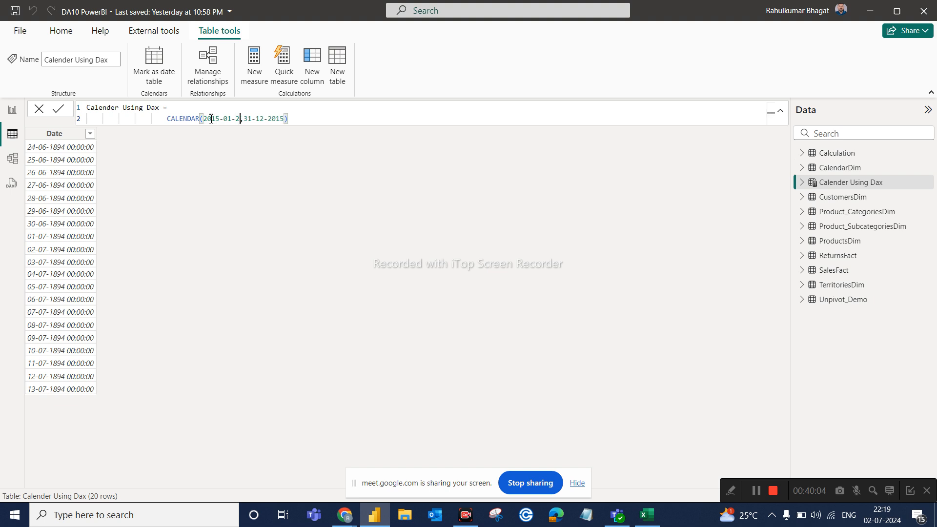
pyautogui.write('-')
pyautogui.write('01')
pyautogui.click(273, 118)
pyautogui.press('BackSpace')
pyautogui.press('BackSpace')
pyautogui.press('BackSpace')
pyautogui.click(265, 120)
pyautogui.write('-12-31')
pyautogui.press('Return')
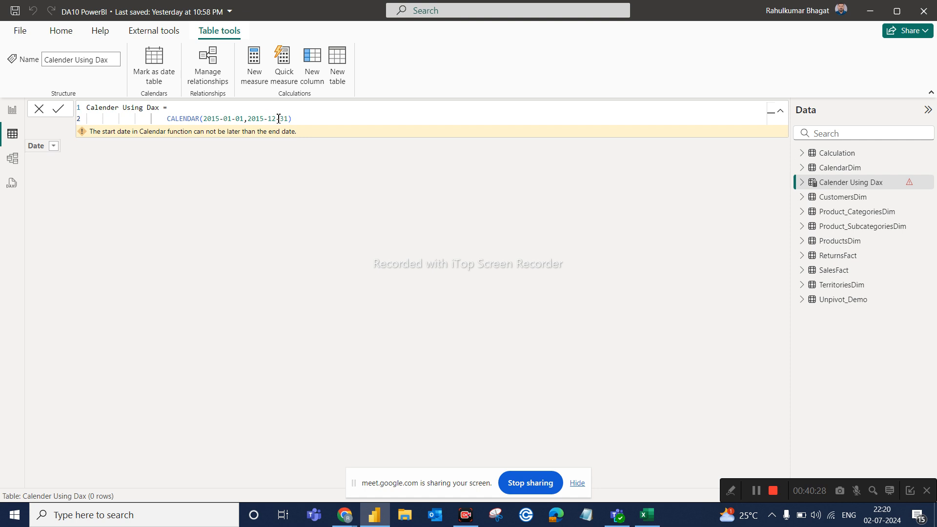
# - Try swapping the day and month in the CALENDAR end date to 2015-31-12, and commit the formula
pyautogui.click(279, 119)
pyautogui.press('BackSpace')
pyautogui.write('2')
pyautogui.doubleClick(279, 119)
pyautogui.press('BackSpace')
pyautogui.write('-12')
pyautogui.press('Return')
pyautogui.click(315, 115)
pyautogui.click(328, 520)
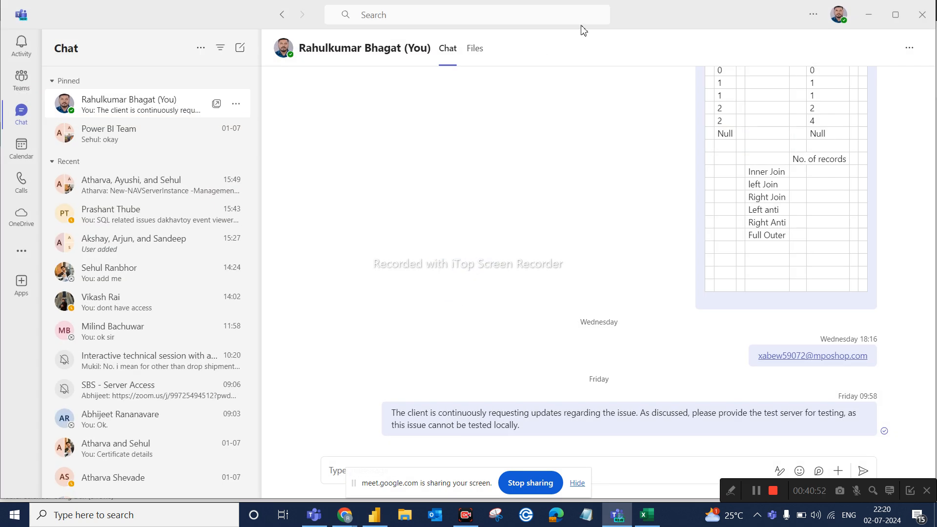
pyautogui.click(928, 16)
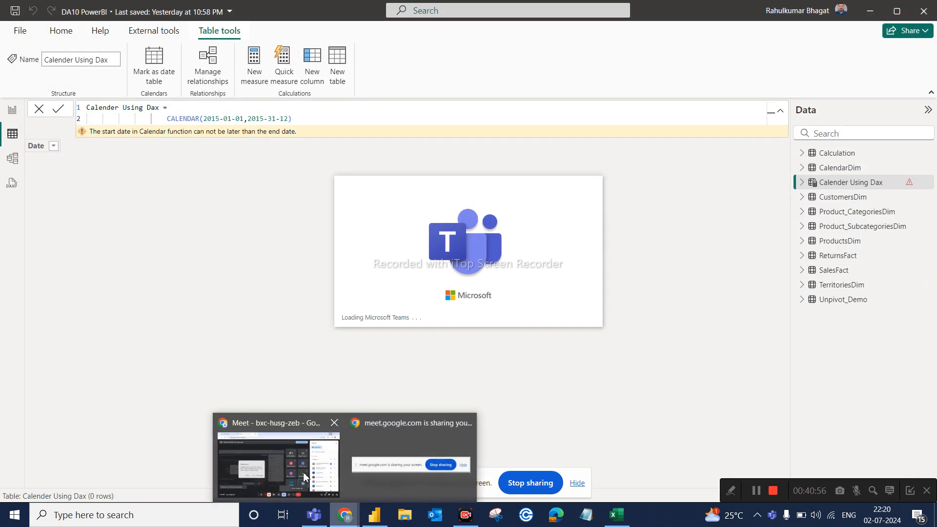
# - Switch to Chrome, search Google for calender dax in a new tab, and open the Microsoft Learn article on the CALENDAR function
pyautogui.click(279, 456)
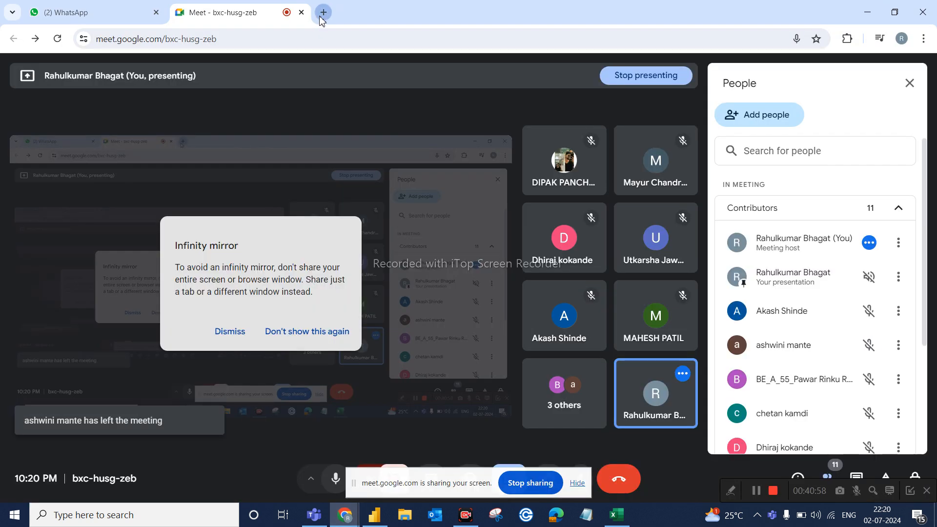
pyautogui.click(323, 13)
pyautogui.click(353, 274)
pyautogui.write('c')
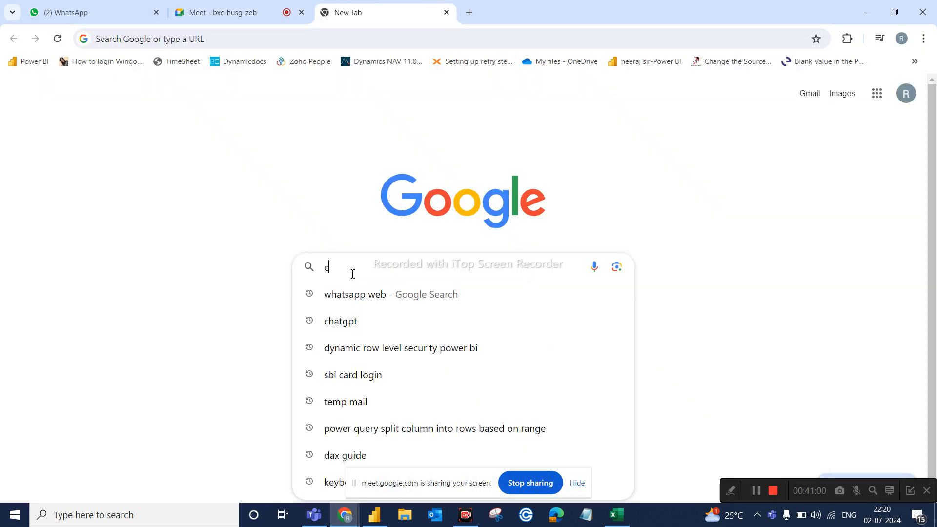
pyautogui.write('alender ')
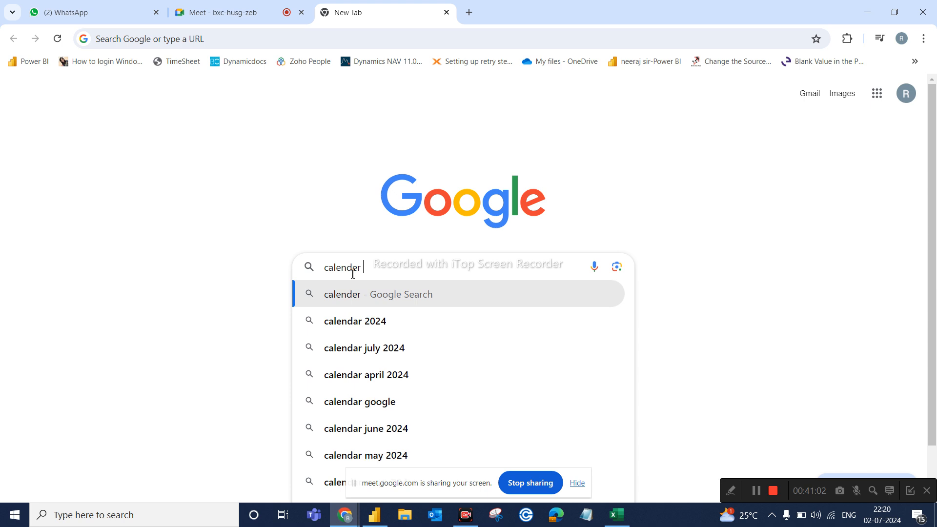
pyautogui.write('dax')
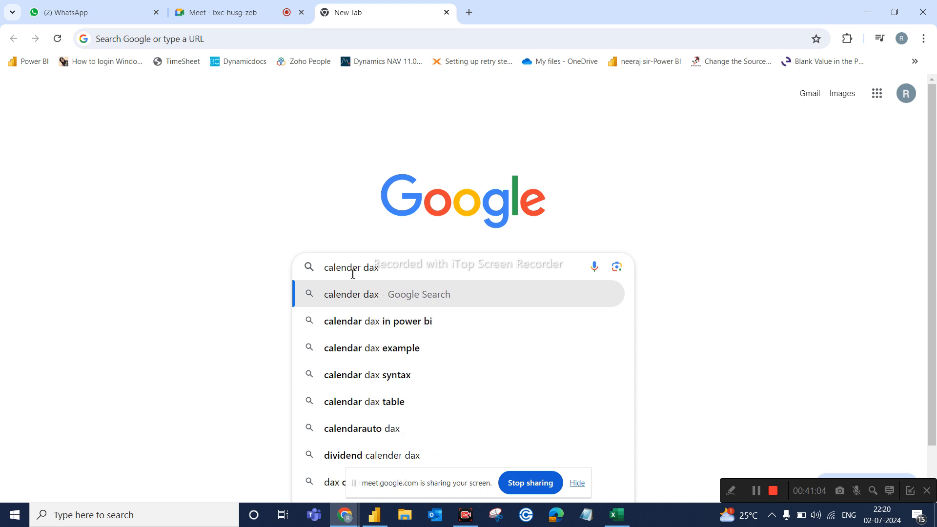
pyautogui.press('Return')
pyautogui.click(180, 218)
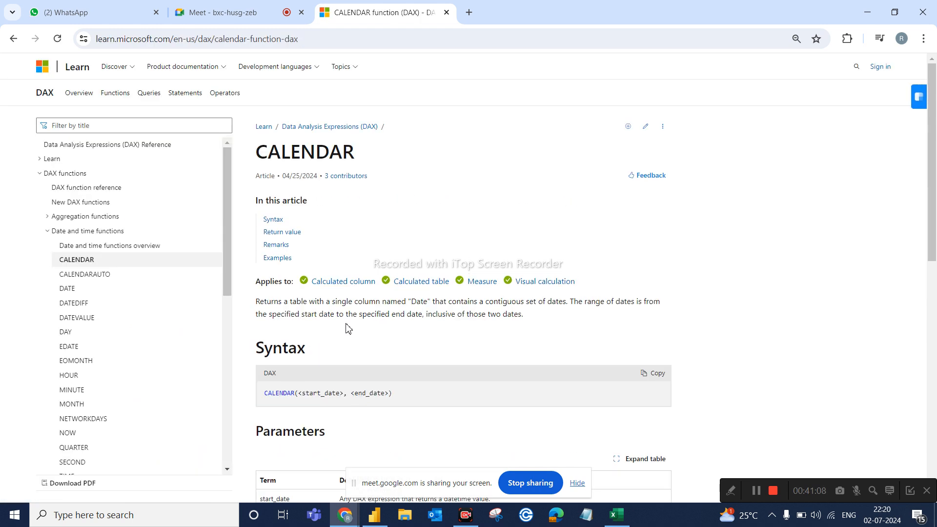
# - Examine the CALENDAR article's examples and highlight the formula that uses DATE for the start and end dates
pyautogui.scroll(-4, 364, 404)
pyautogui.scroll(-6, 377, 401)
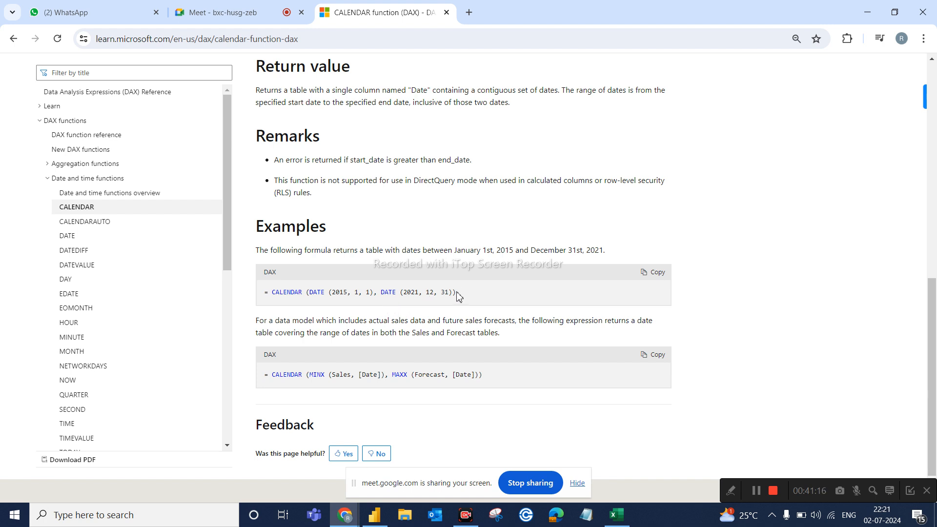
pyautogui.moveTo(457, 295); pyautogui.dragTo(273, 291)
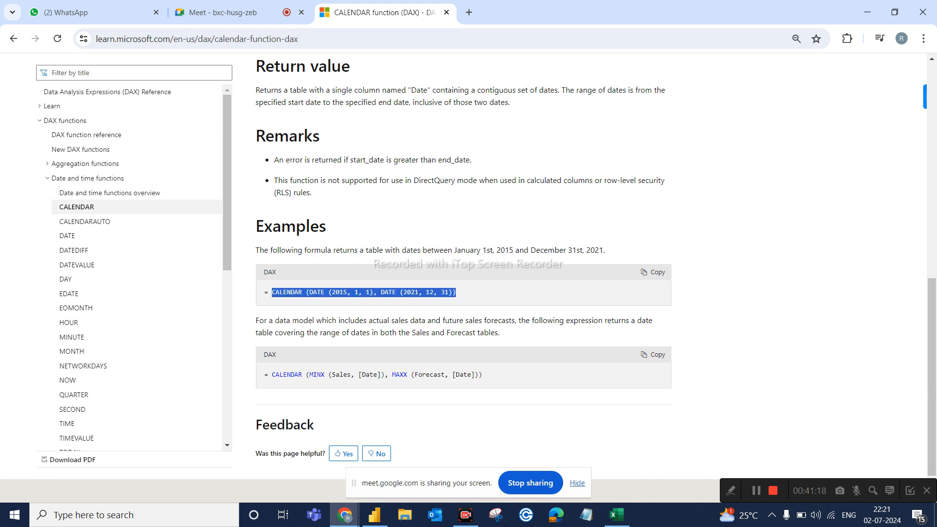
pyautogui.click(617, 523)
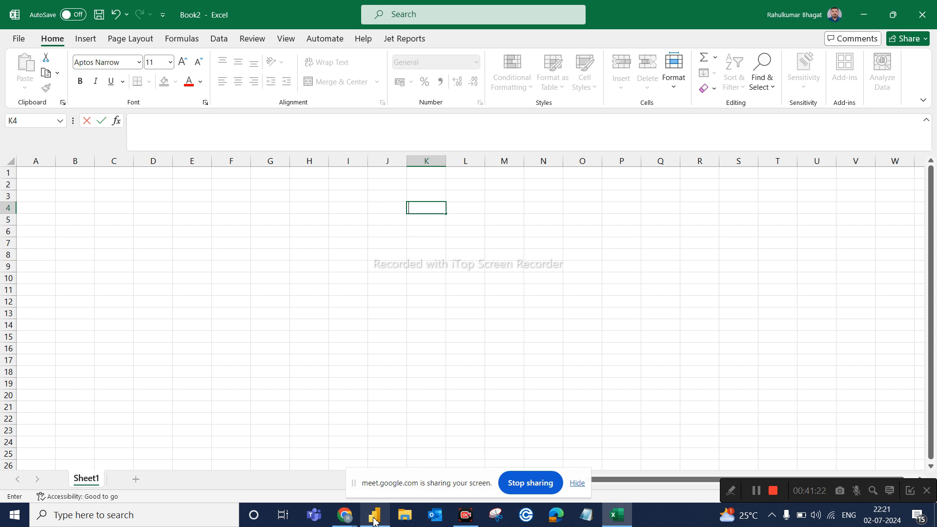
# - Switch back to Power BI and replace the CALENDAR arguments with DATE(2015,01,01) as the start date
pyautogui.click(374, 518)
pyautogui.click(359, 117)
pyautogui.press('BackSpace')
pyautogui.press('BackSpace')
pyautogui.press('BackSpace')
pyautogui.press('BackSpace')
pyautogui.press('BackSpace')
pyautogui.press('BackSpace')
pyautogui.press('BackSpace')
pyautogui.press('BackSpace')
pyautogui.press('BackSpace')
pyautogui.press('BackSpace')
pyautogui.press('BackSpace')
pyautogui.press('BackSpace')
pyautogui.press('BackSpace')
pyautogui.press('BackSpace')
pyautogui.press('BackSpace')
pyautogui.press('BackSpace')
pyautogui.press('BackSpace')
pyautogui.press('BackSpace')
pyautogui.press('BackSpace')
pyautogui.press('BackSpace')
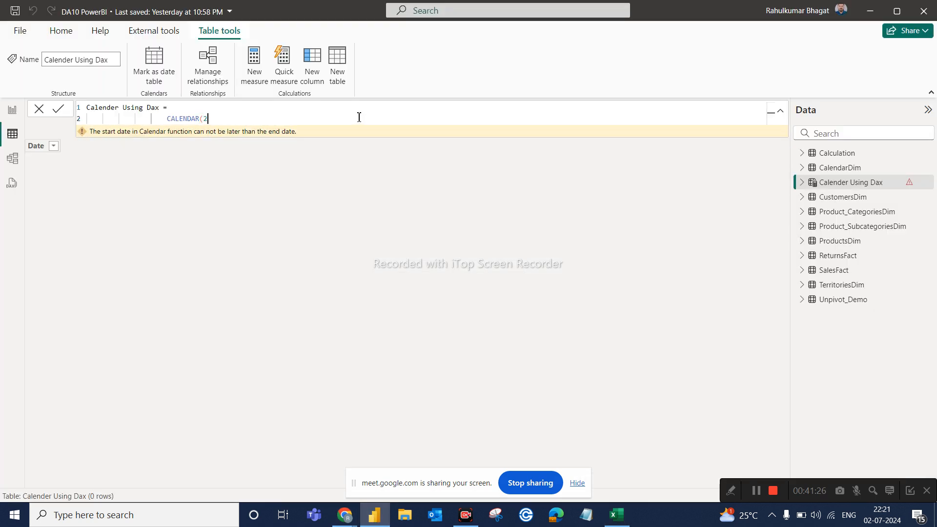
pyautogui.write('date')
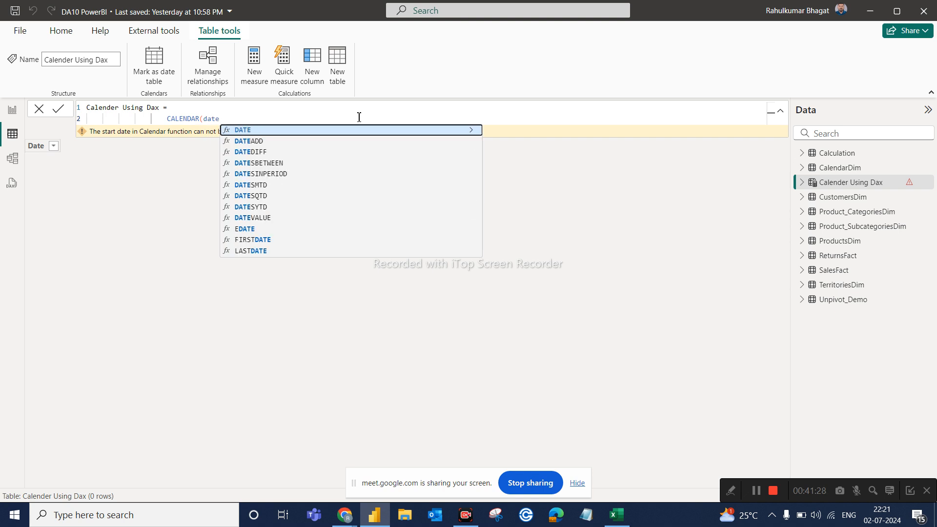
pyautogui.press('Tab')
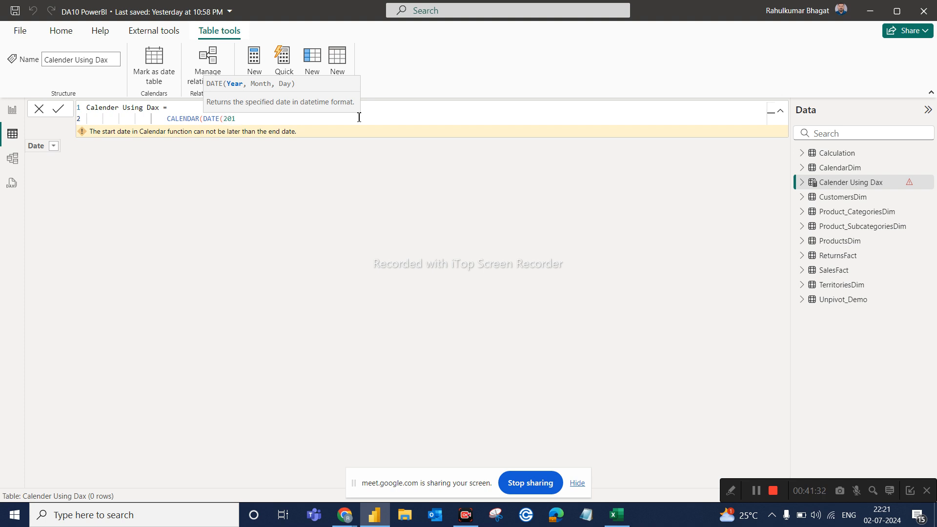
pyautogui.write('2015,01,01)')
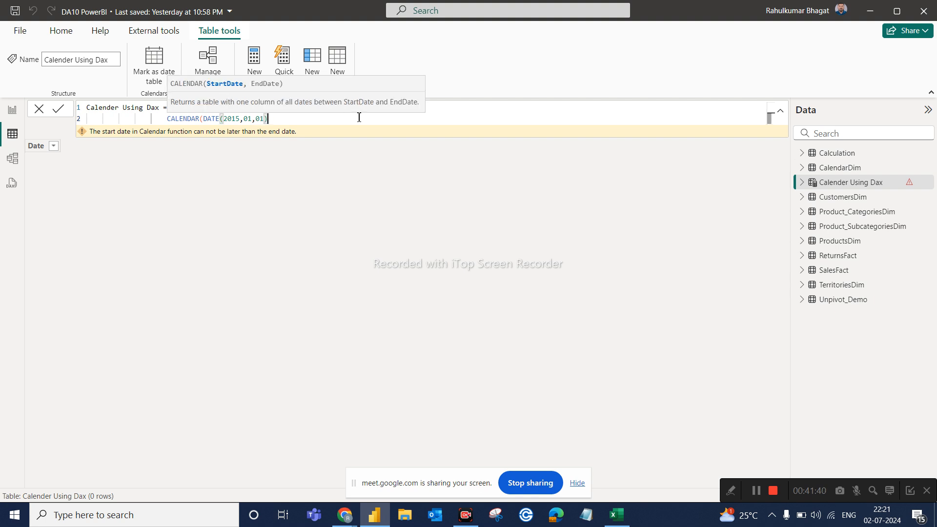
# - Add DATE(2015,12,31) as the CALENDAR end date, close the formula and commit it
pyautogui.write(',date')
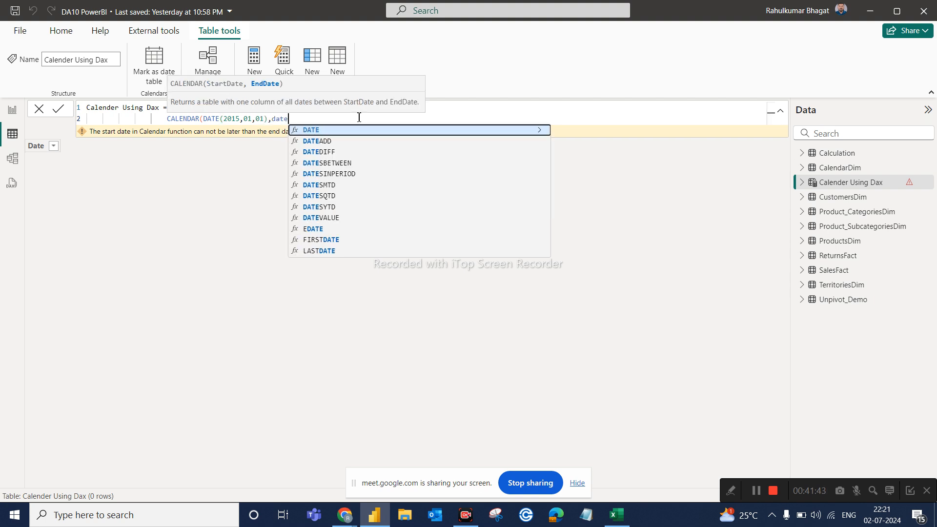
pyautogui.press('Tab')
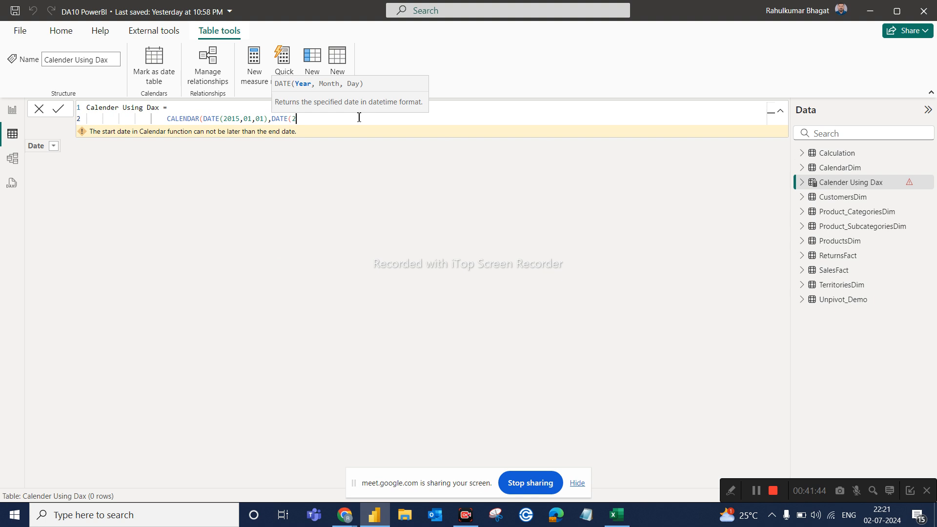
pyautogui.write('2015,12,31))')
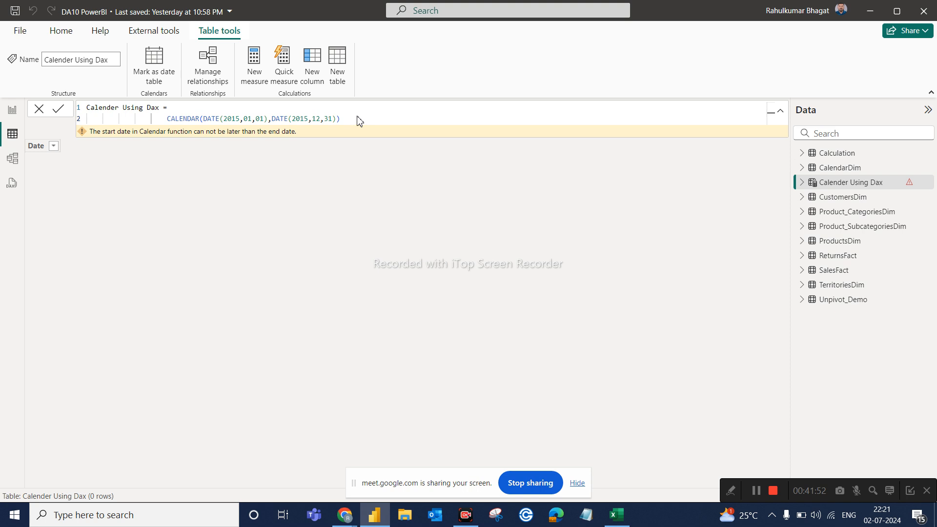
pyautogui.press('Return')
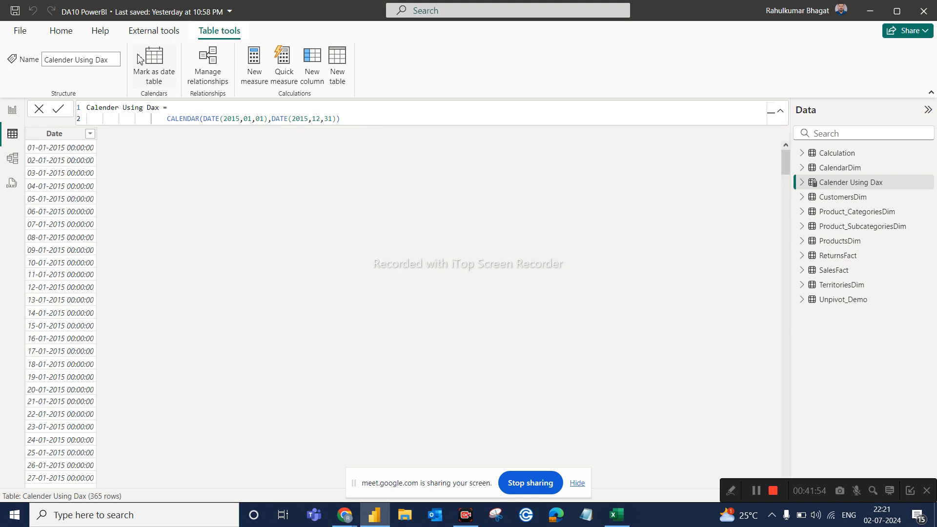
# - Examine the Date column of the Calender Using Dax table from its first date through its last date
pyautogui.click(49, 134)
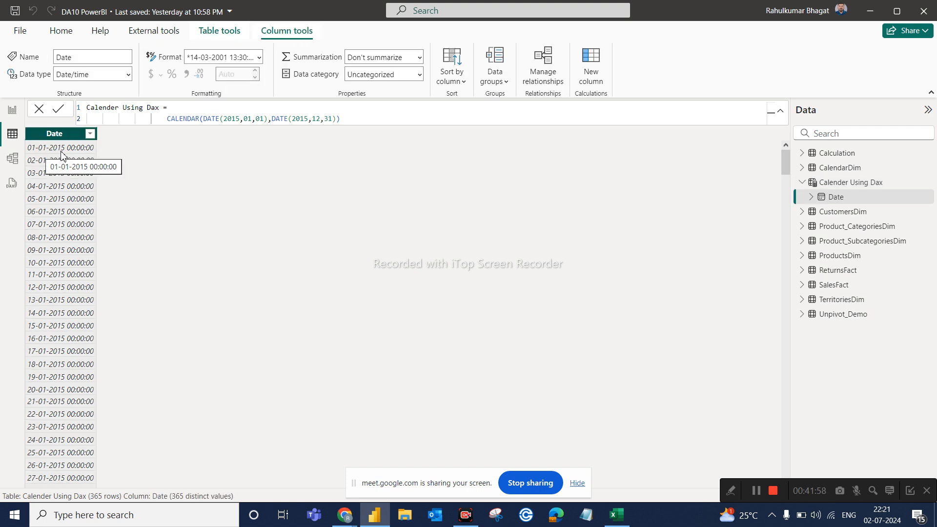
pyautogui.scroll(-20, 86, 424)
pyautogui.scroll(-20, 86, 423)
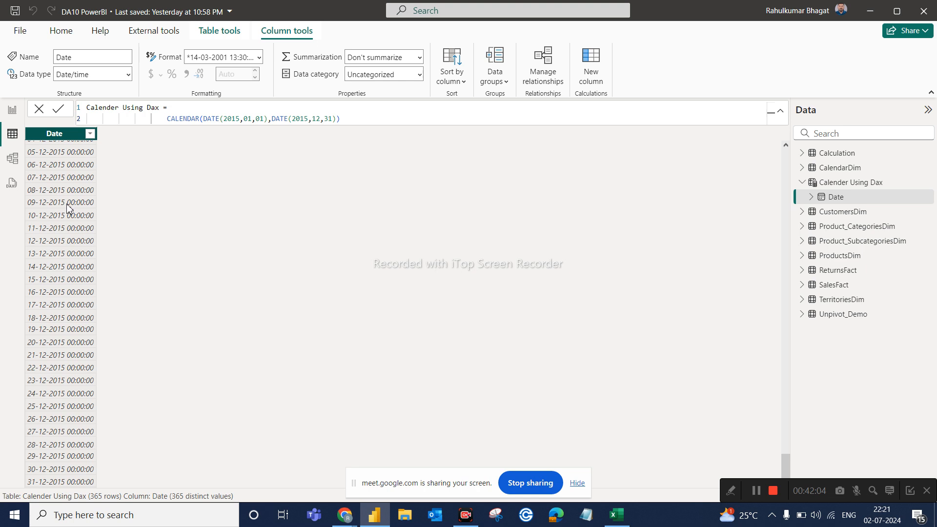
pyautogui.scroll(20, 67, 264)
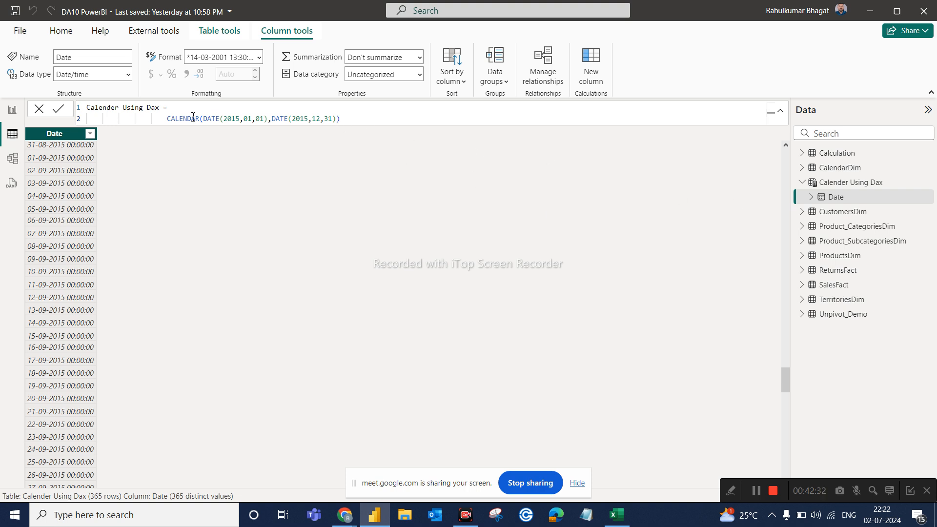
# - Comment out the CALENDAR line with --, add CALENDARAUTO() on a new line below it and commit the formula
pyautogui.click(166, 120)
pyautogui.write('--')
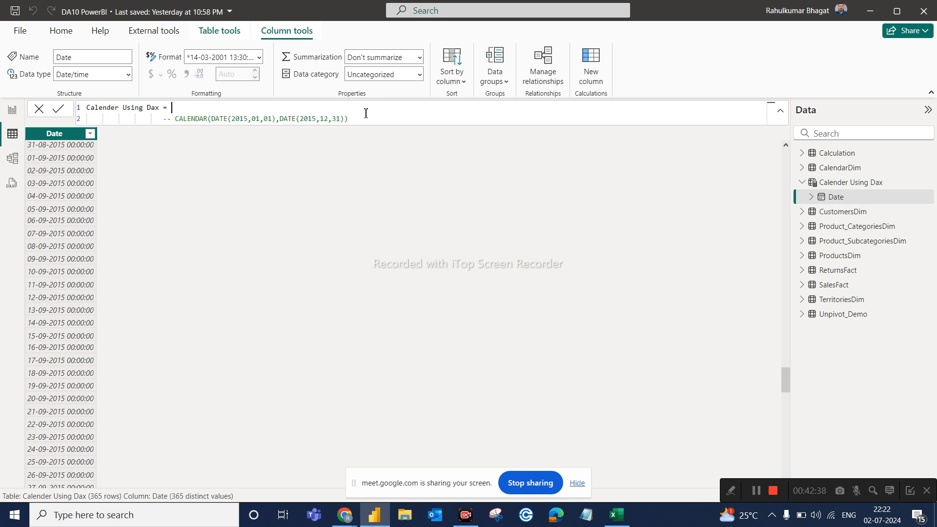
pyautogui.hotkey('shift', 'Return')
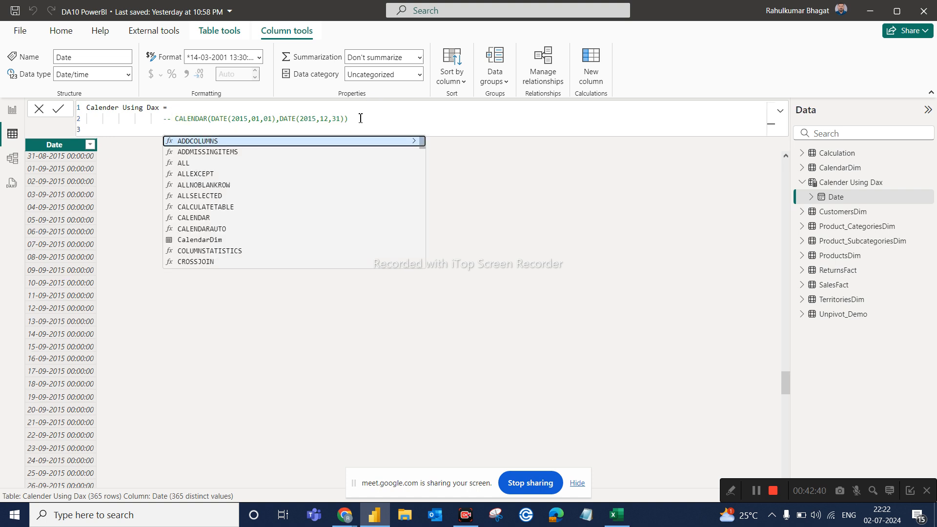
pyautogui.write('cal')
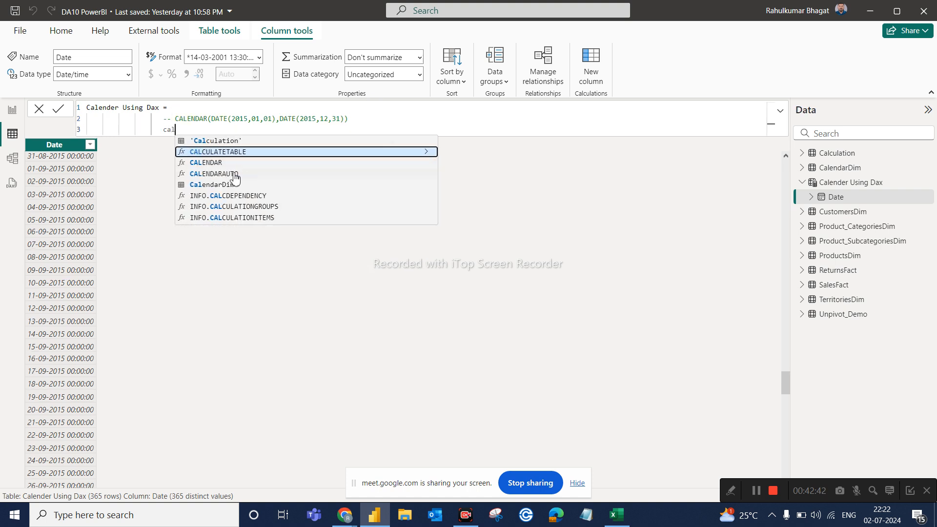
pyautogui.click(233, 173)
pyautogui.write(')')
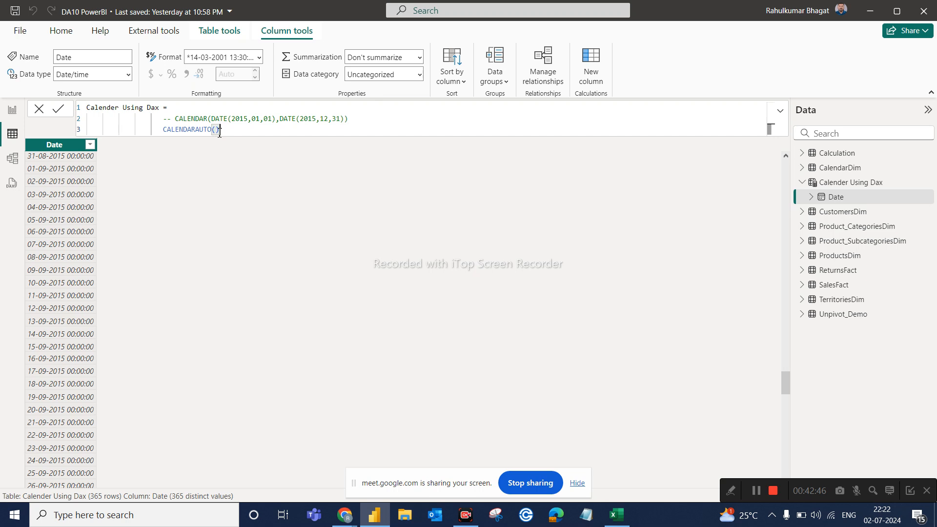
pyautogui.press('Return')
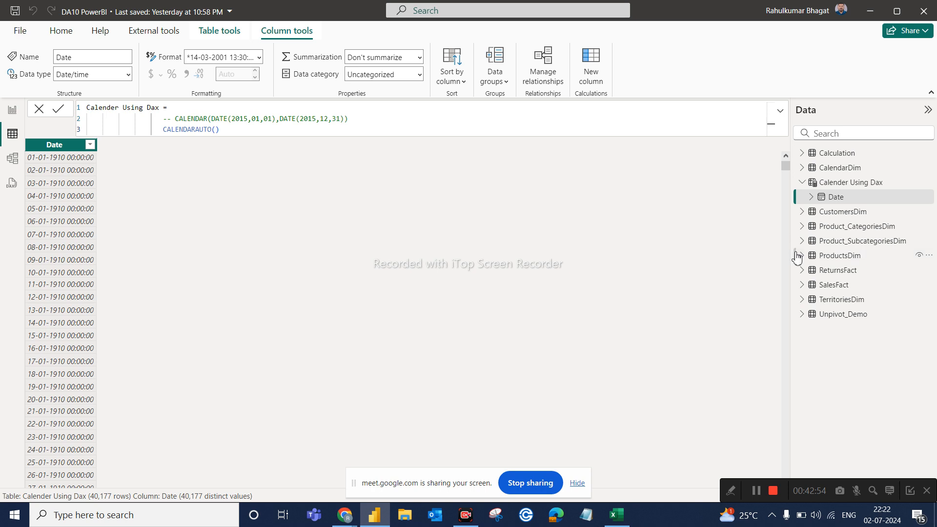
# - Open the CustomersDim table and look across all its columns for date fields
pyautogui.click(814, 193)
pyautogui.click(833, 218)
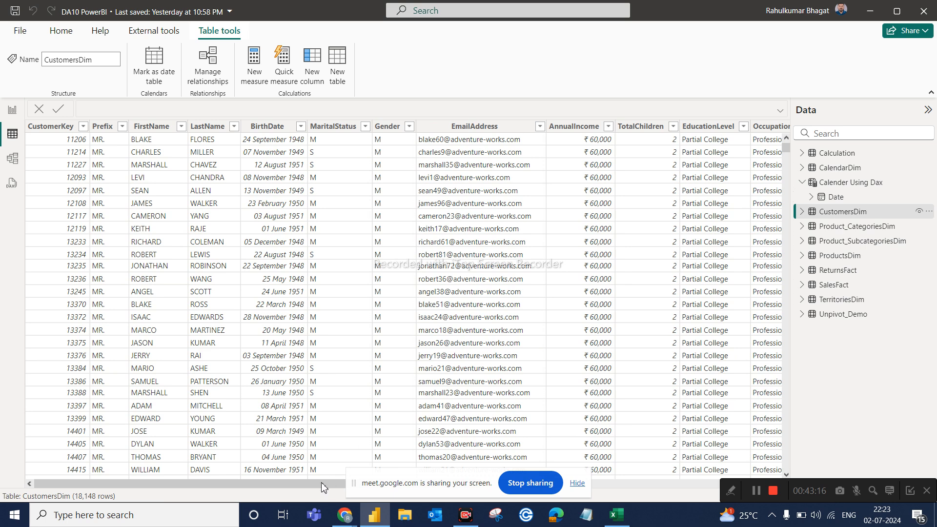
pyautogui.moveTo(322, 484); pyautogui.dragTo(590, 431)
pyautogui.hscroll(1, 675, 421)
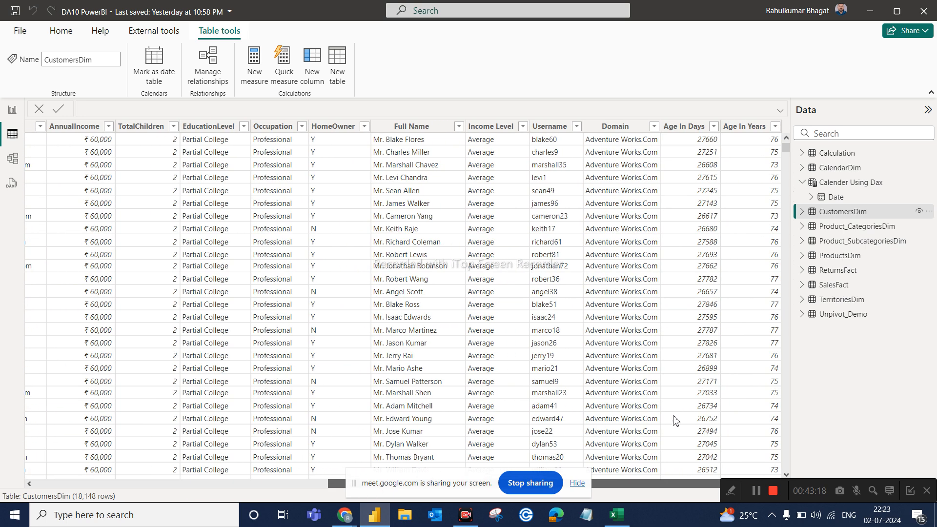
pyautogui.hscroll(-10, 620, 414)
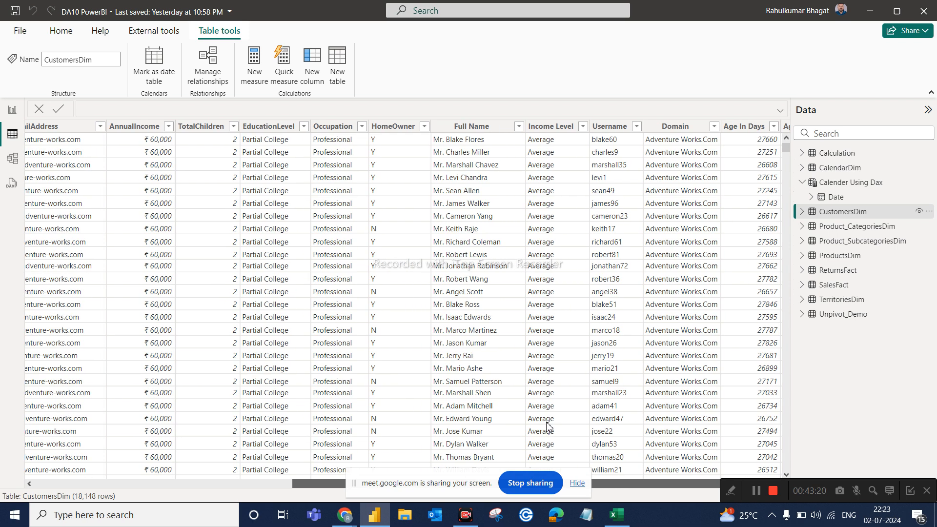
pyautogui.hscroll(-10, 450, 421)
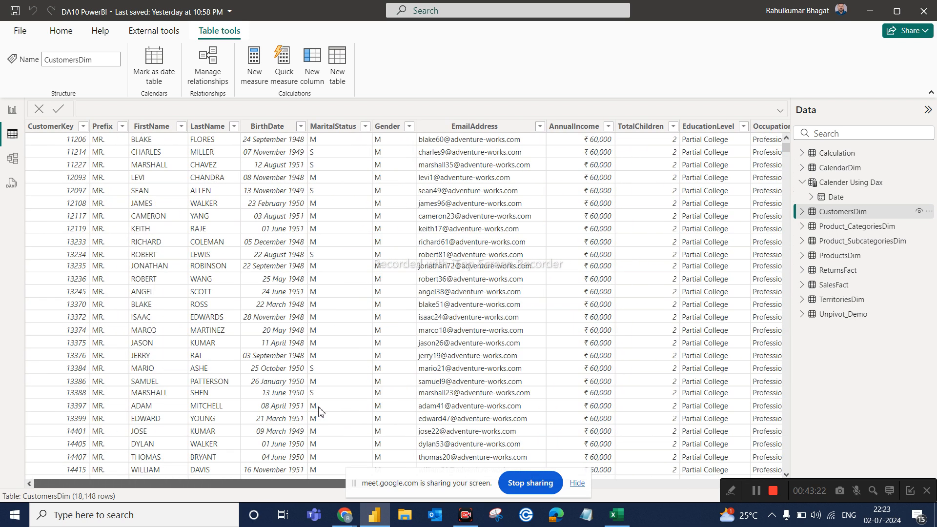
# - Sort CustomersDim by BirthDate in ascending order and keep the table view on screen
pyautogui.click(300, 126)
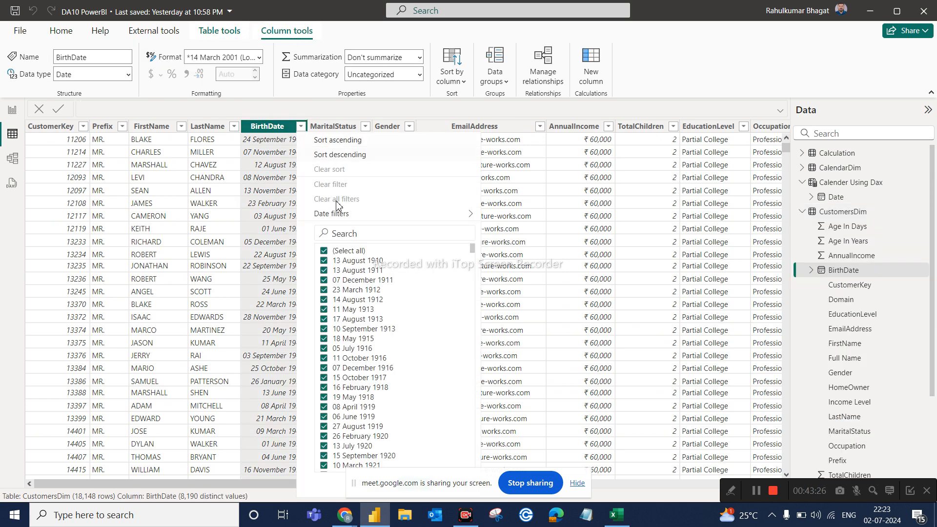
pyautogui.click(335, 141)
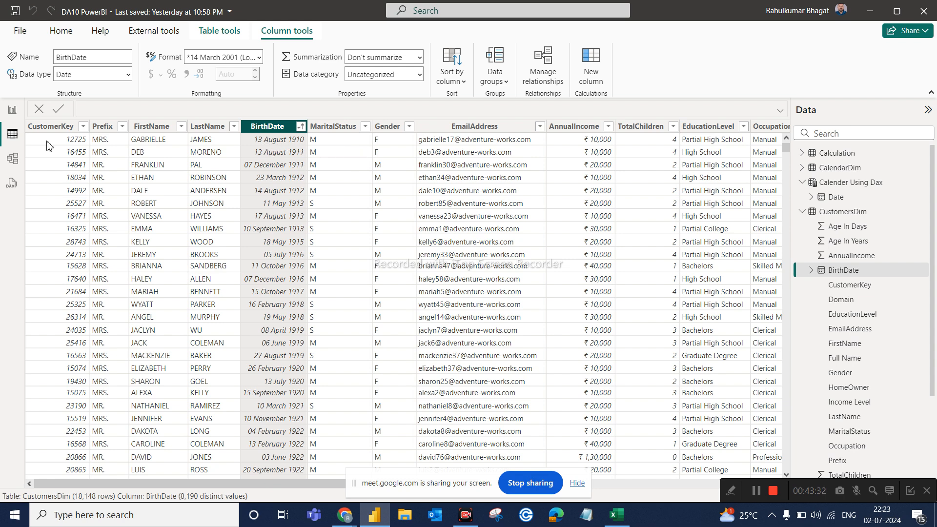
pyautogui.press('Escape')
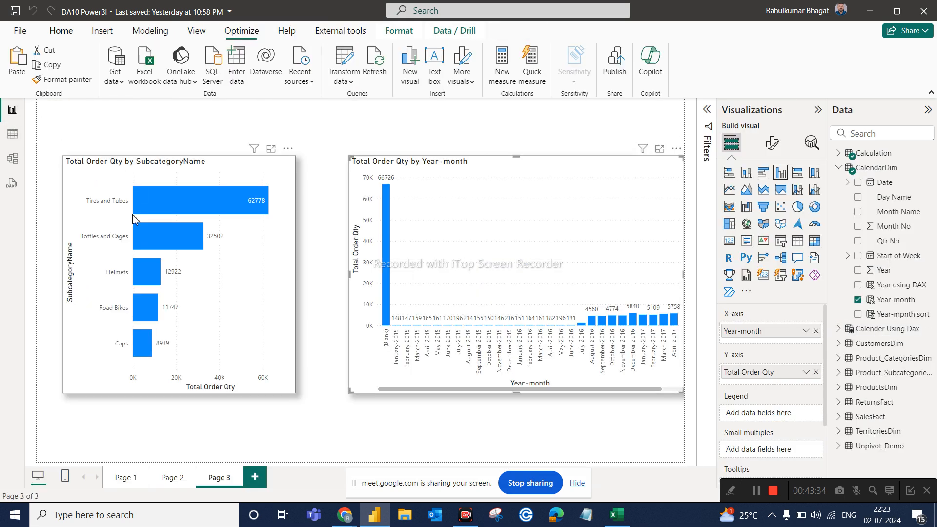
pyautogui.click(12, 133)
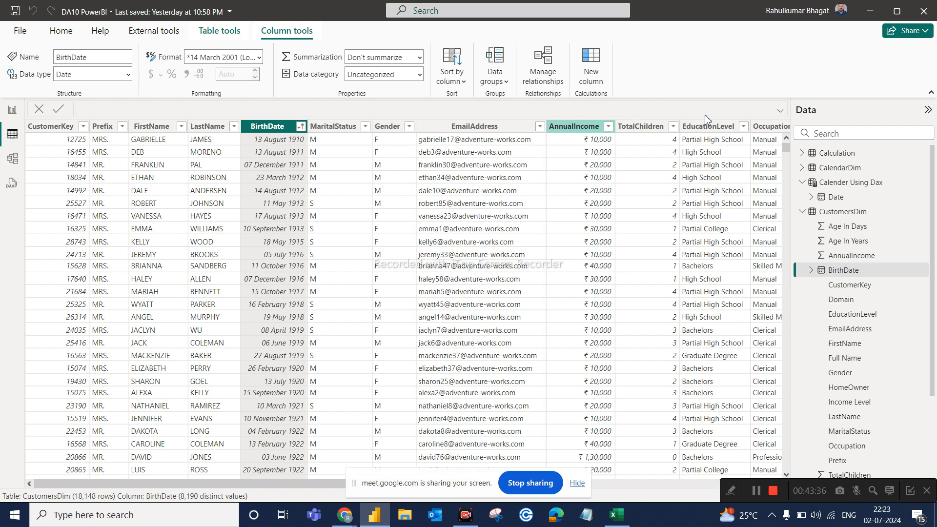
# - Sort CustomersDim by BirthDate in descending order
pyautogui.click(301, 127)
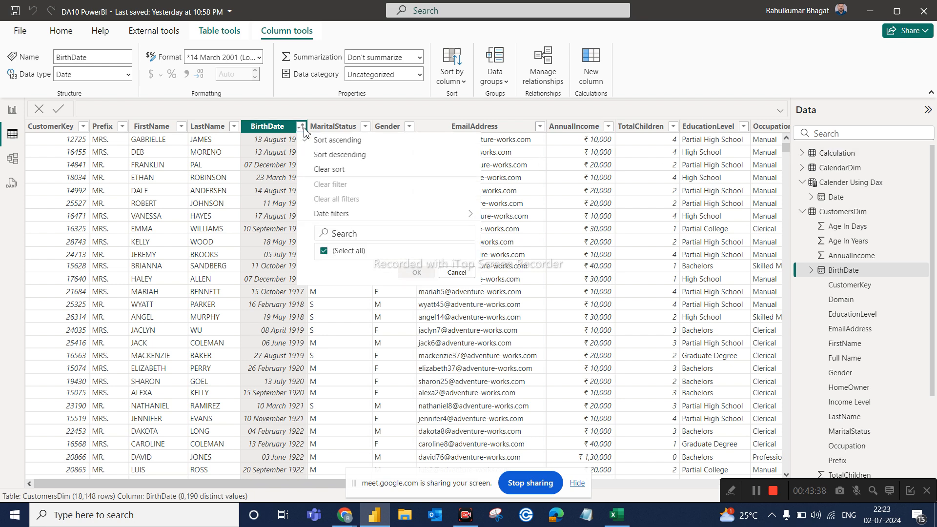
pyautogui.click(344, 155)
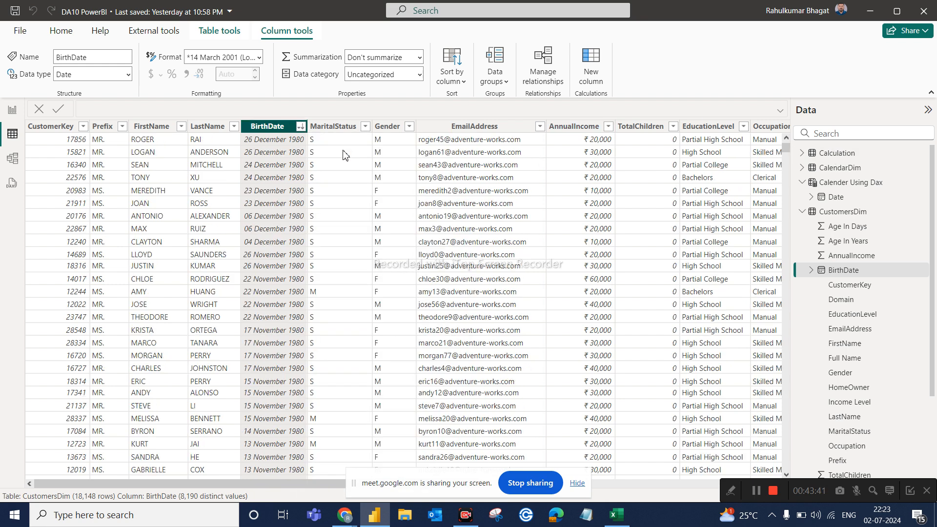
pyautogui.click(301, 127)
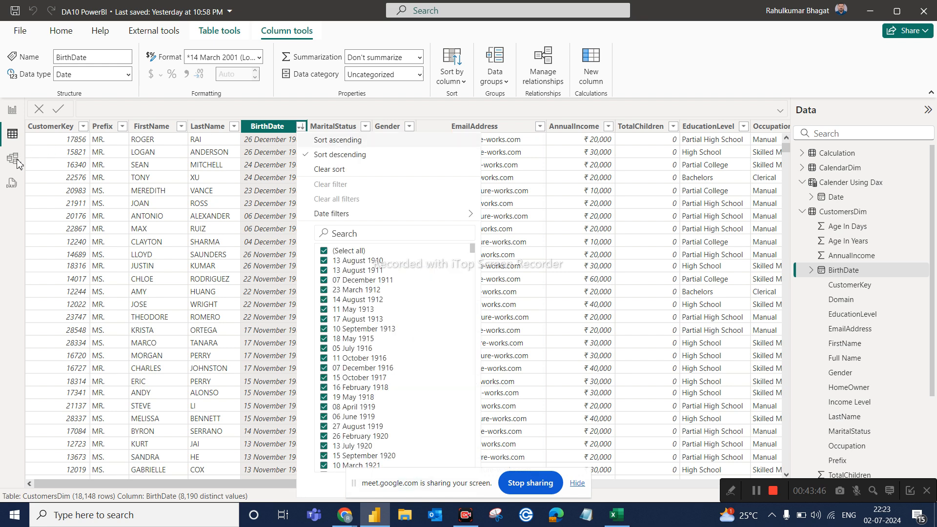
pyautogui.click(15, 161)
pyautogui.click(13, 133)
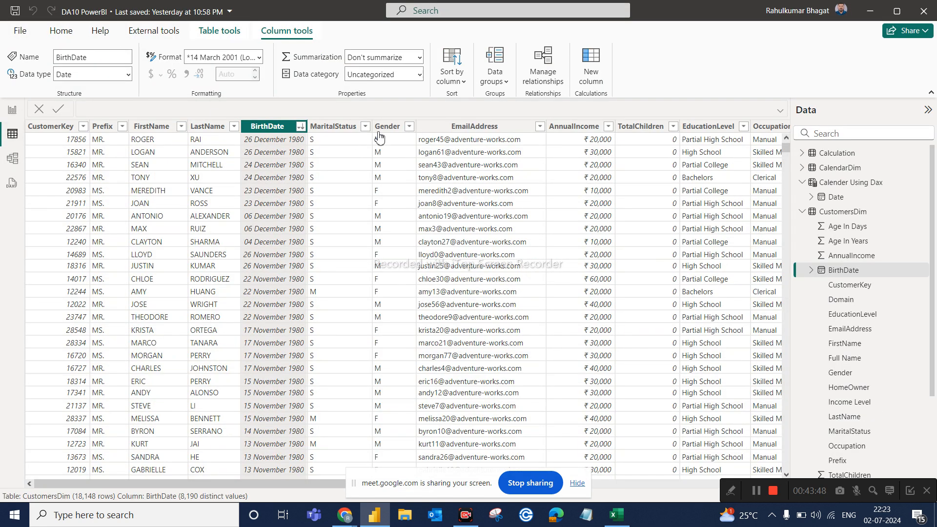
# - Open the SalesFact table and sort it by OrderDate in descending order
pyautogui.scroll(-3, 866, 320)
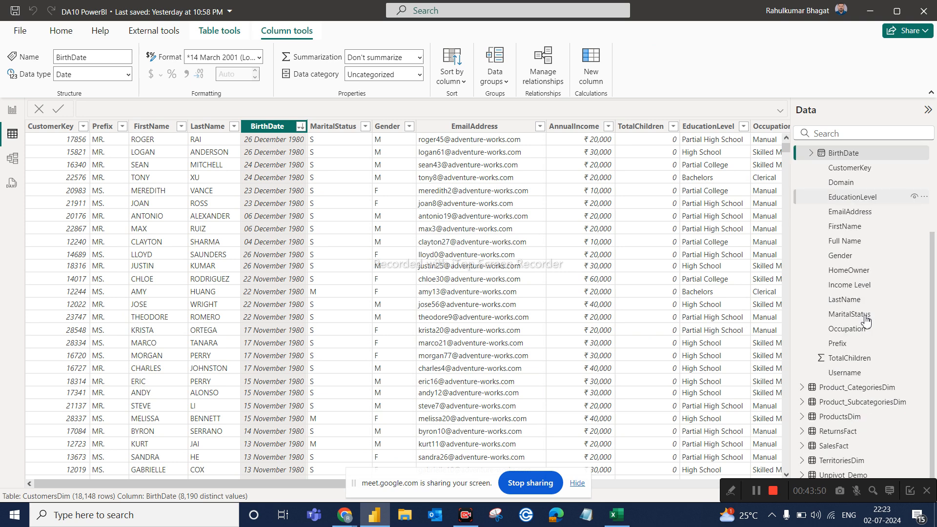
pyautogui.click(845, 450)
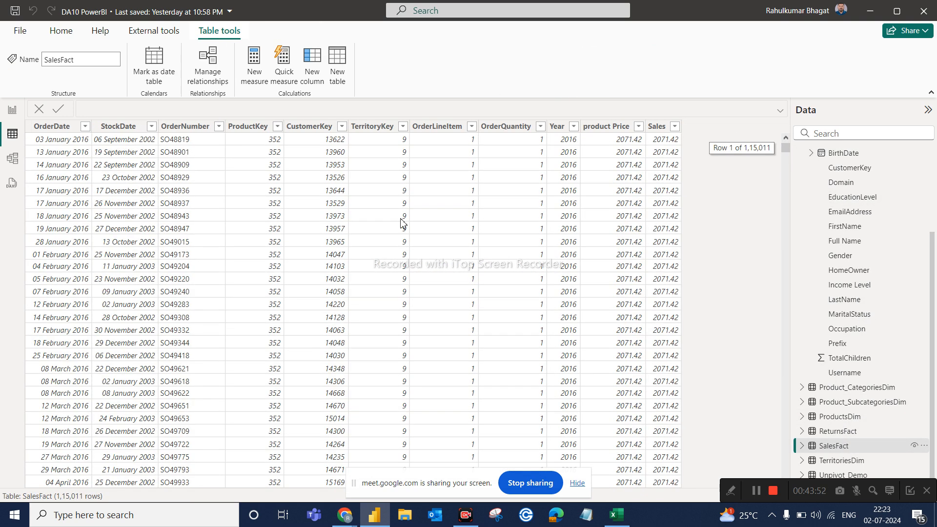
pyautogui.click(86, 127)
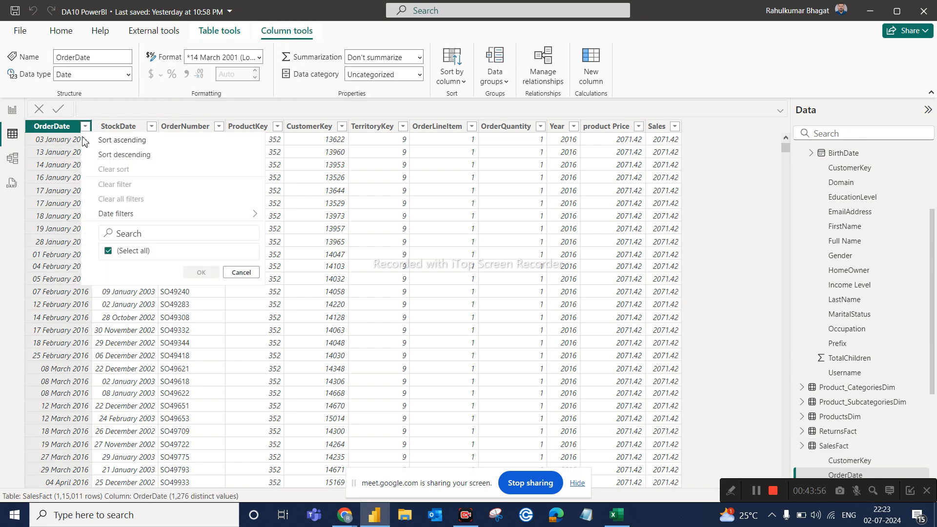
pyautogui.click(123, 155)
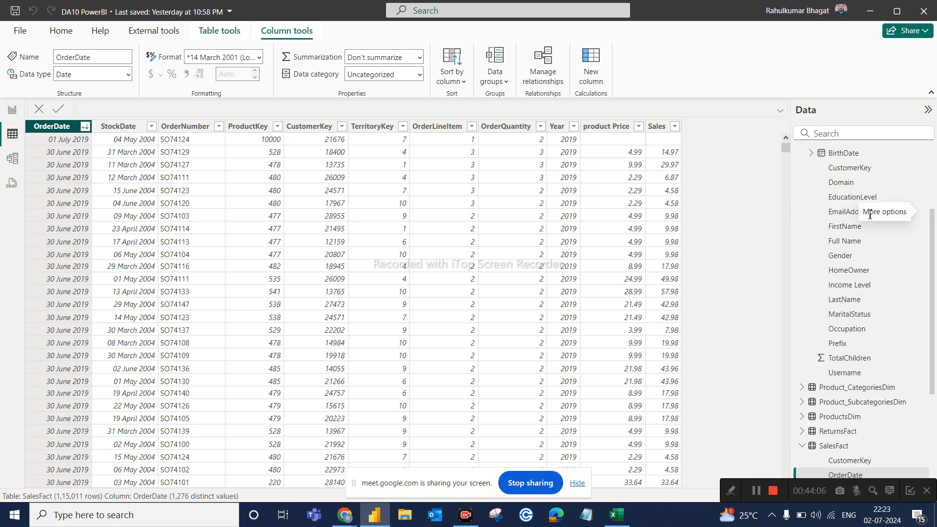
# - Collapse the SalesFact and CustomersDim field lists
pyautogui.click(811, 152)
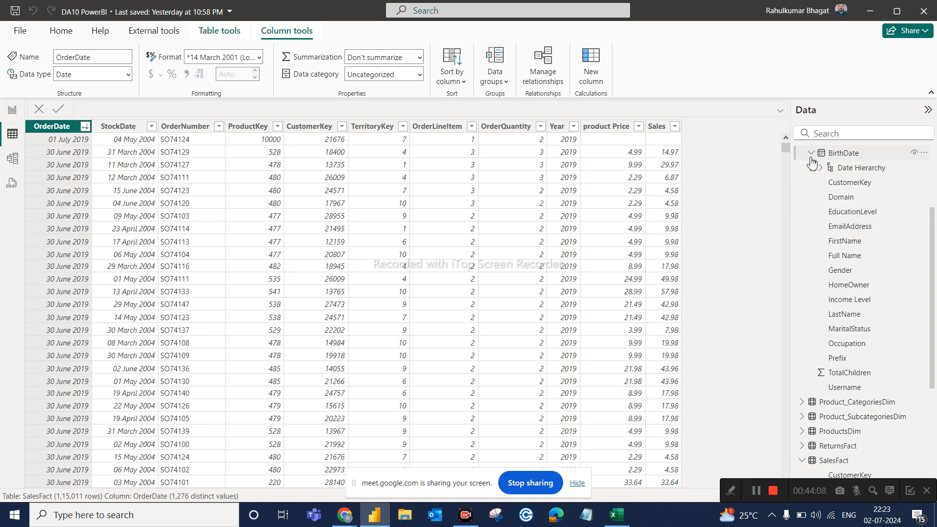
pyautogui.scroll(-3, 844, 432)
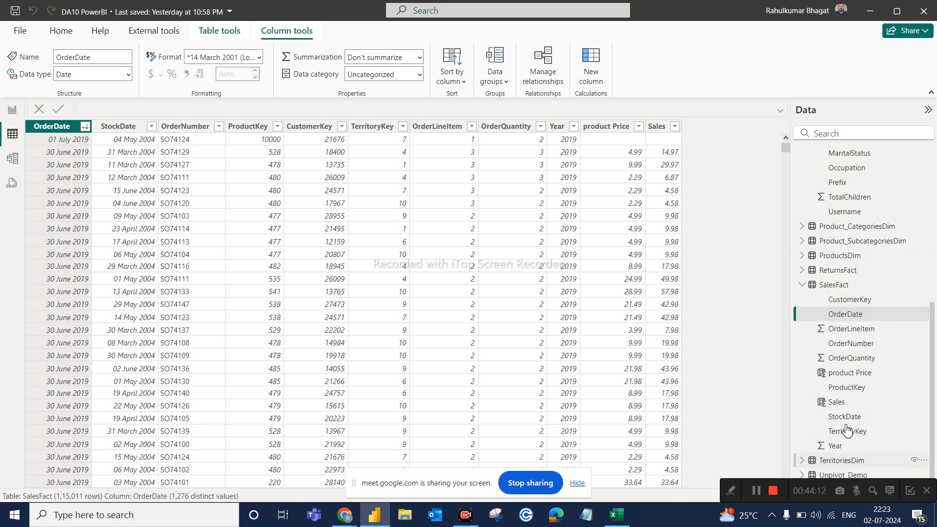
pyautogui.click(802, 285)
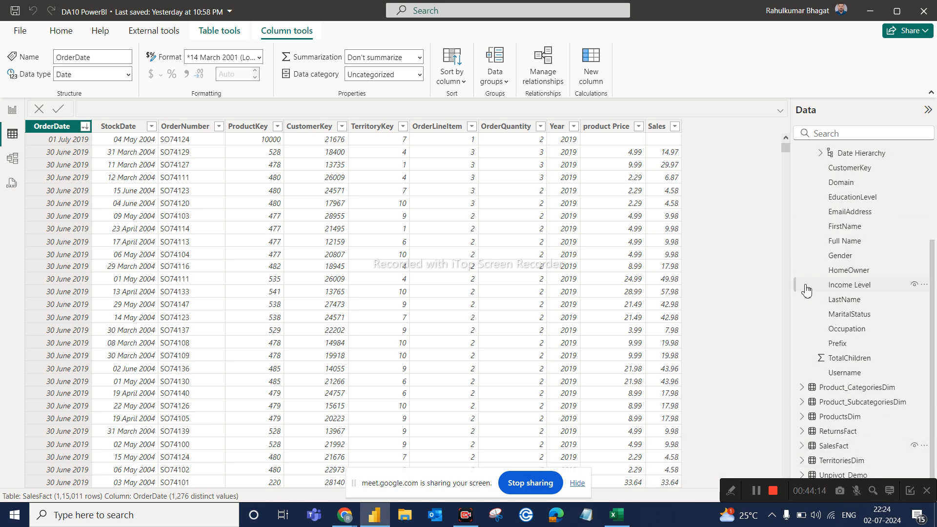
pyautogui.scroll(5, 832, 213)
pyautogui.click(803, 213)
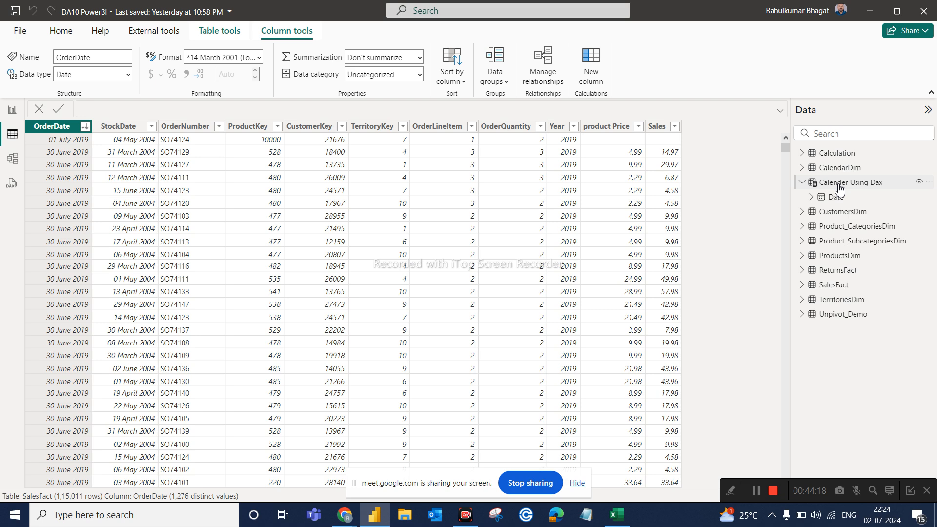
# - Reopen the Calender Using Dax table and sort its Date column in descending order
pyautogui.click(840, 185)
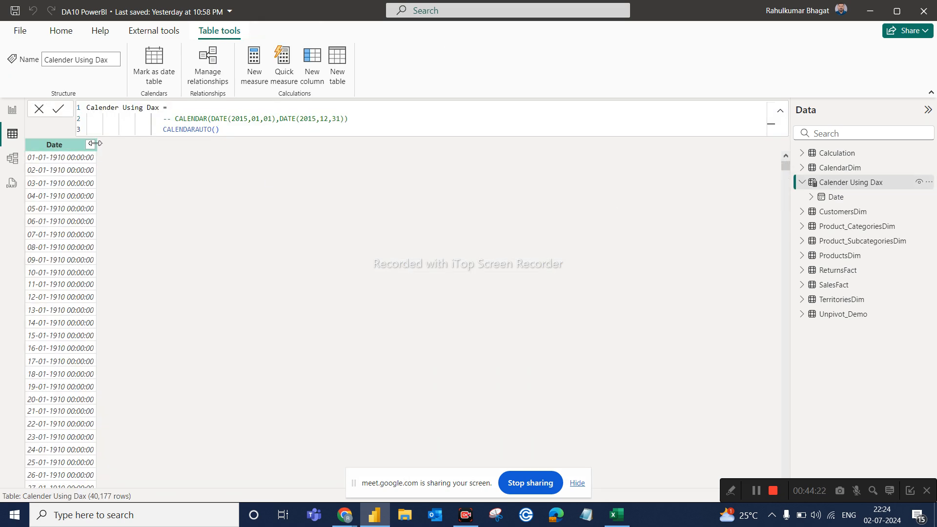
pyautogui.click(90, 145)
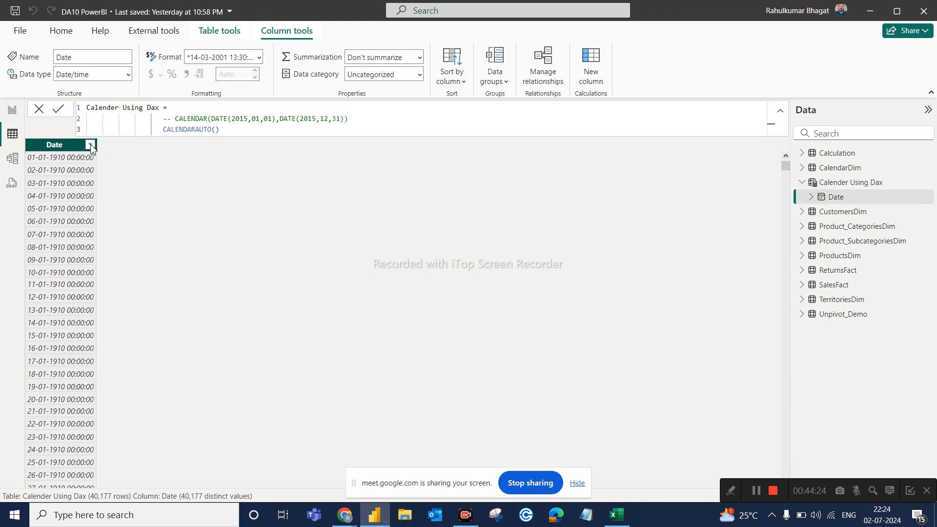
pyautogui.click(91, 145)
pyautogui.click(129, 173)
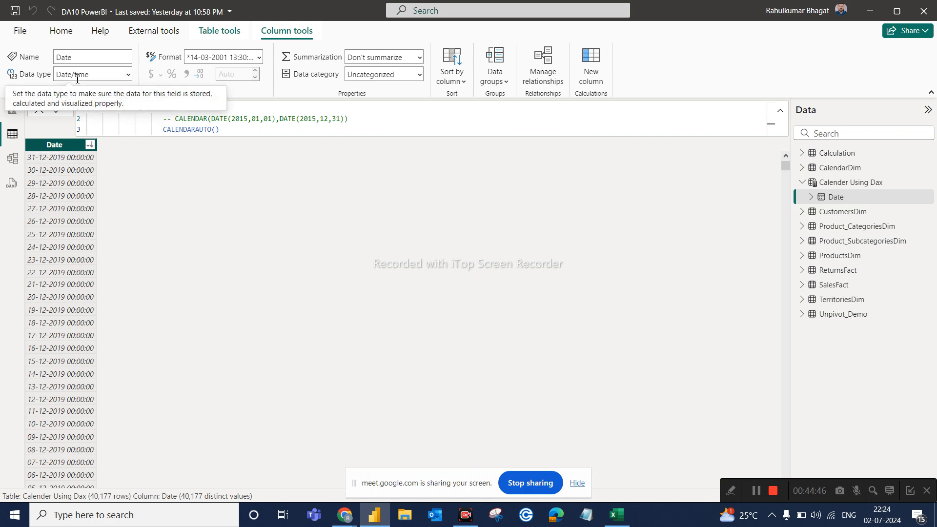
# - Set the calendar's Date column to the Date data type and the *14-03-2001 (Short Date) format
pyautogui.click(127, 75)
pyautogui.click(72, 163)
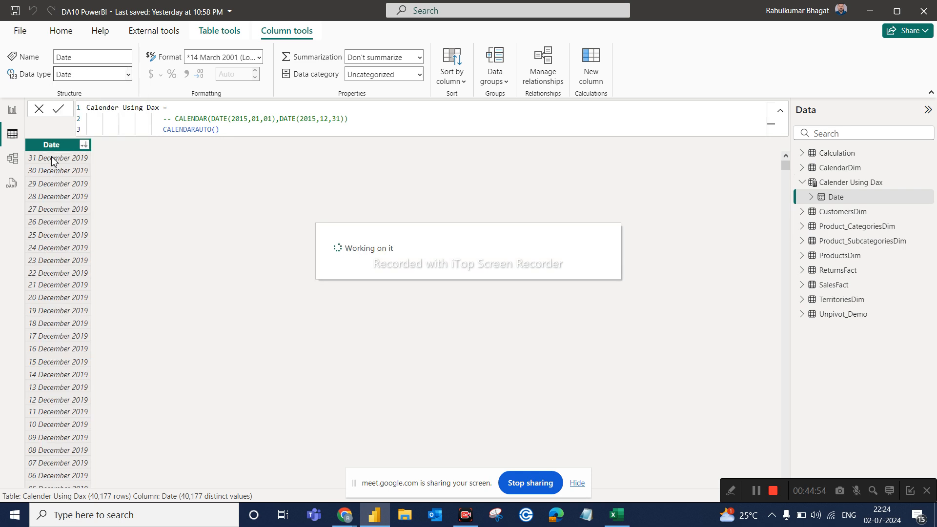
pyautogui.click(259, 58)
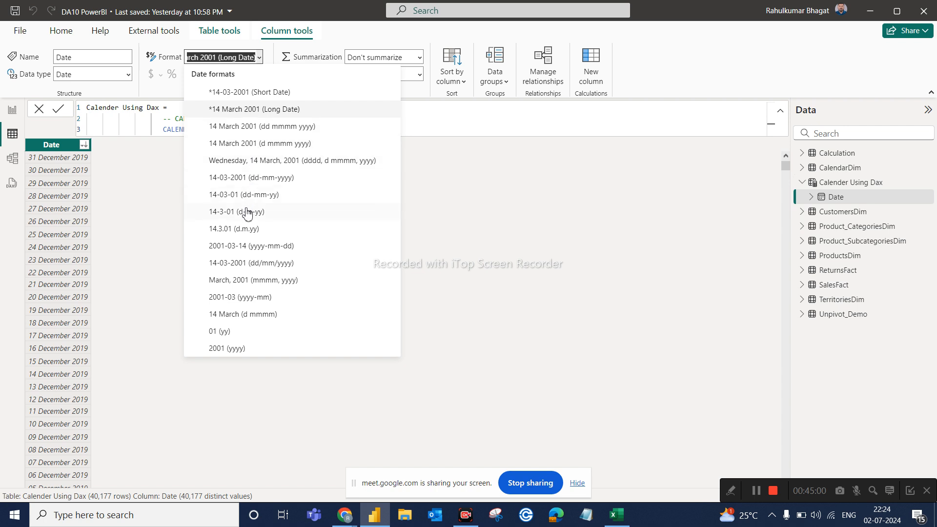
pyautogui.click(264, 92)
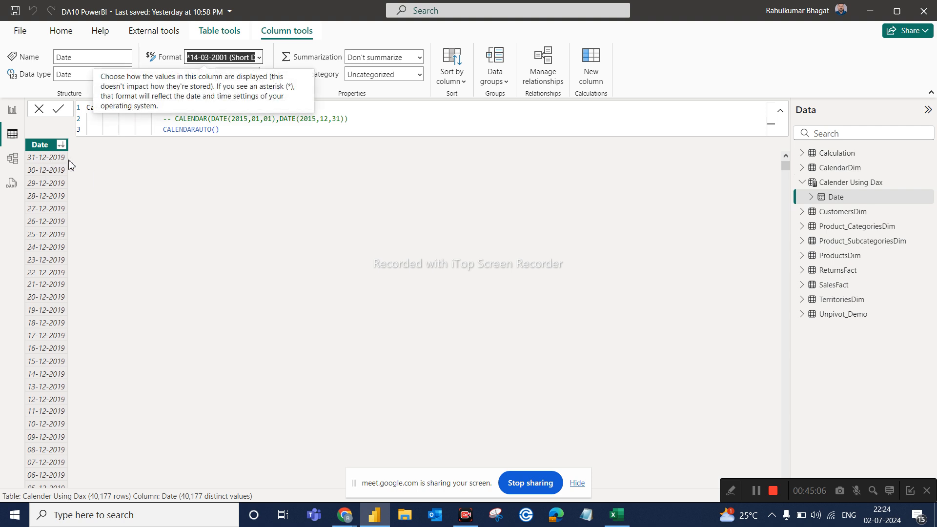
# - Sort the calendar's Date column in ascending order and add the calculated column Year = YEAR('Calender Using Dax'[Date])
pyautogui.click(61, 145)
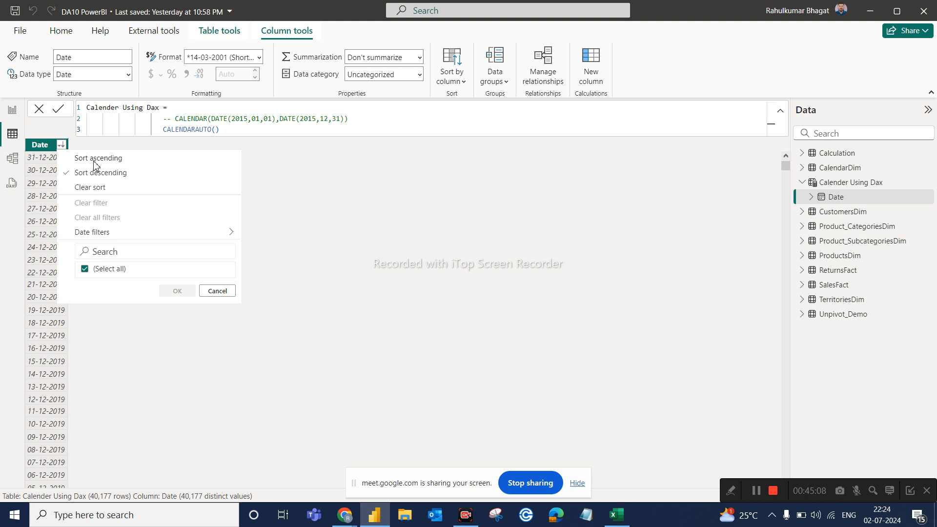
pyautogui.click(104, 167)
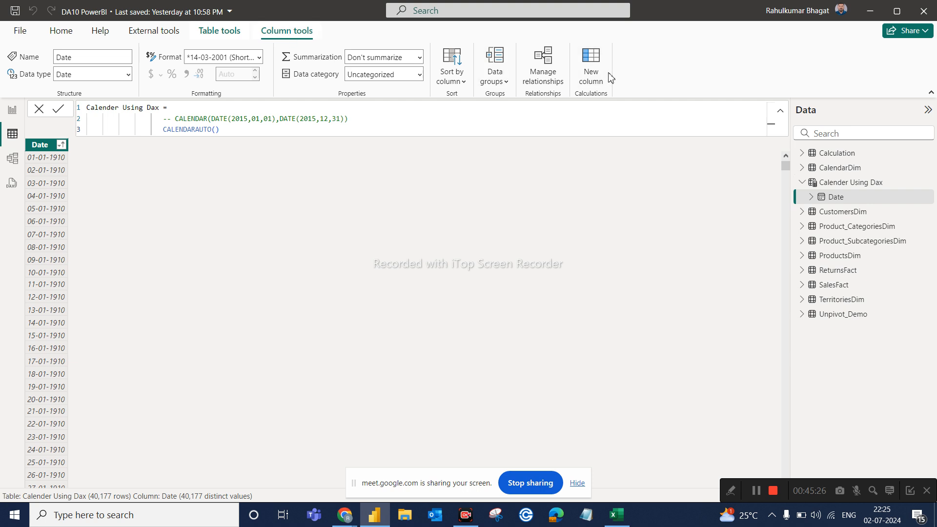
pyautogui.click(591, 78)
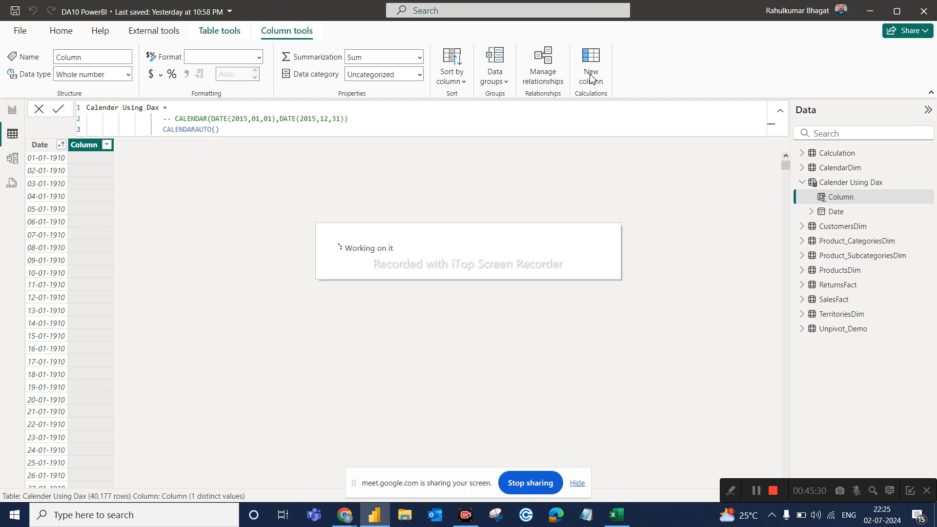
pyautogui.write('Year')
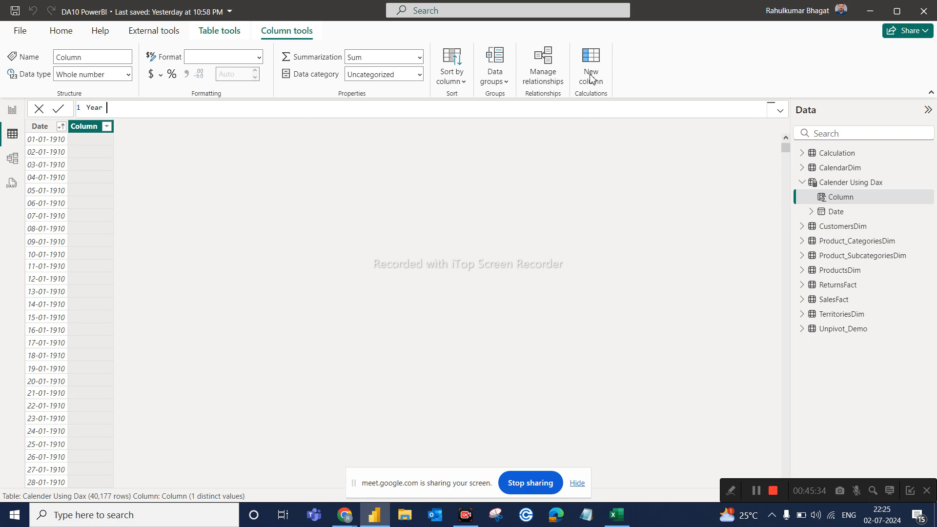
pyautogui.write(' = YEAR(')
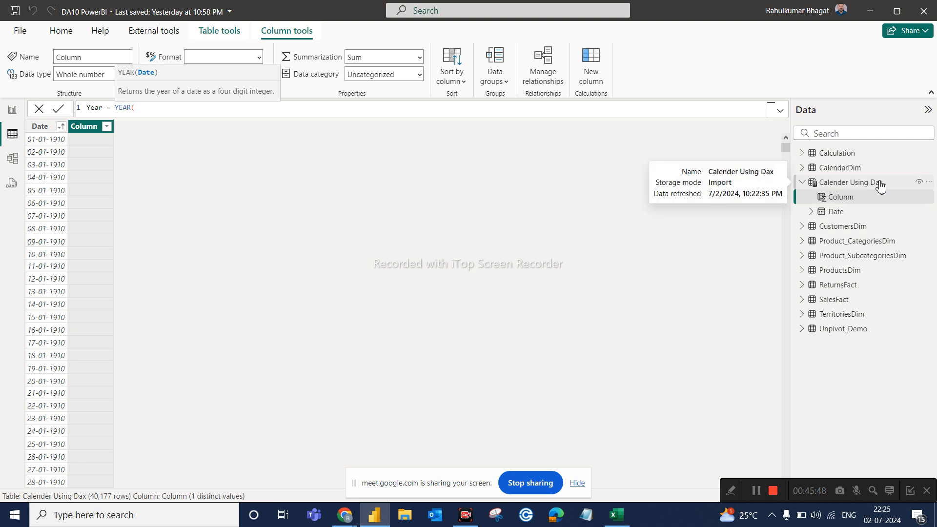
pyautogui.write('date')
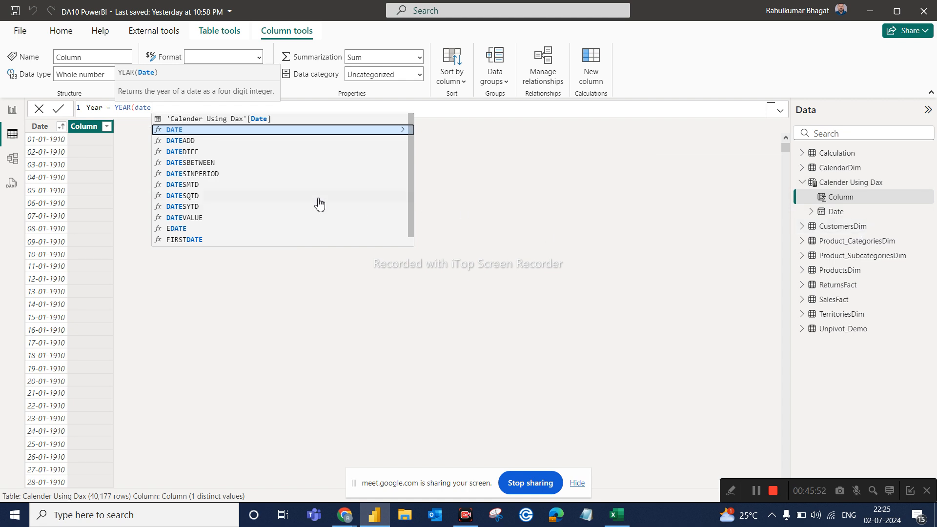
pyautogui.click(248, 121)
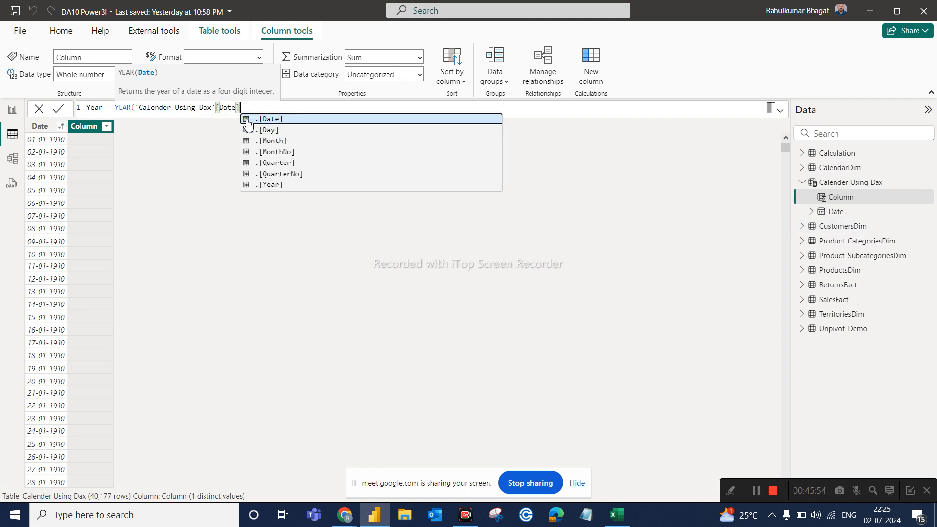
pyautogui.write(')')
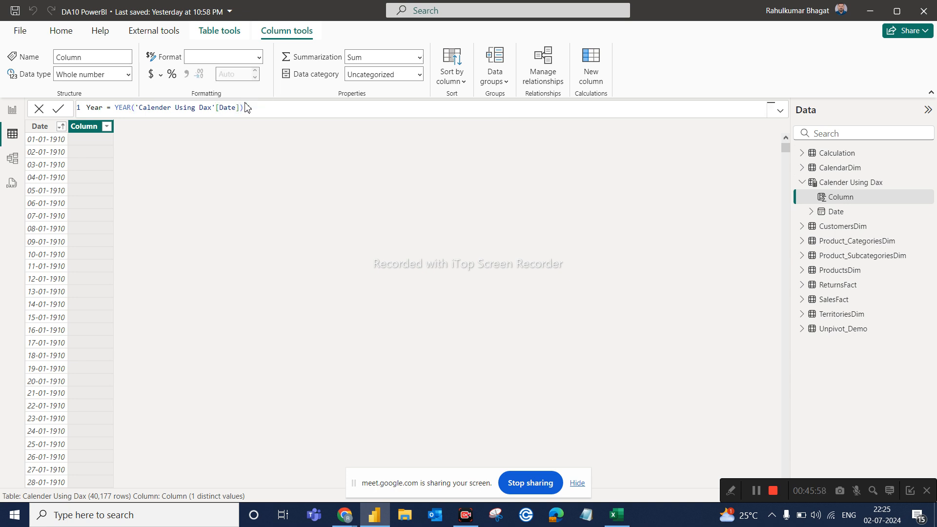
pyautogui.press('Return')
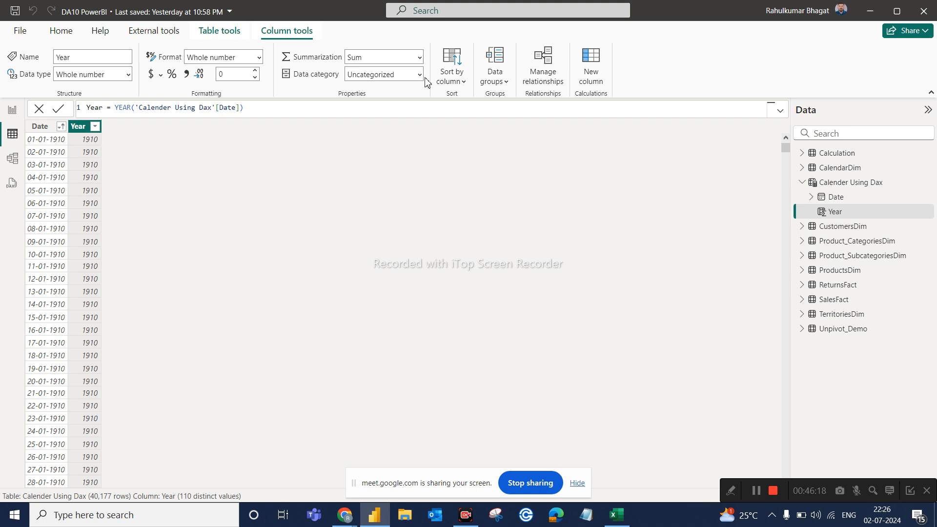
# - Add a calculated column Month No = MONTH('Calender Using Dax'[Date]) to the Calender Using Dax table
pyautogui.click(592, 77)
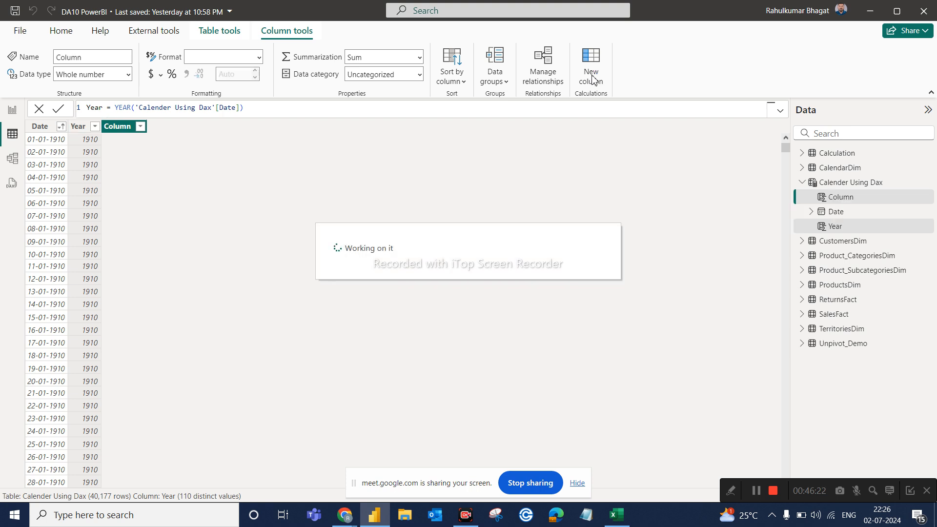
pyautogui.write('Month')
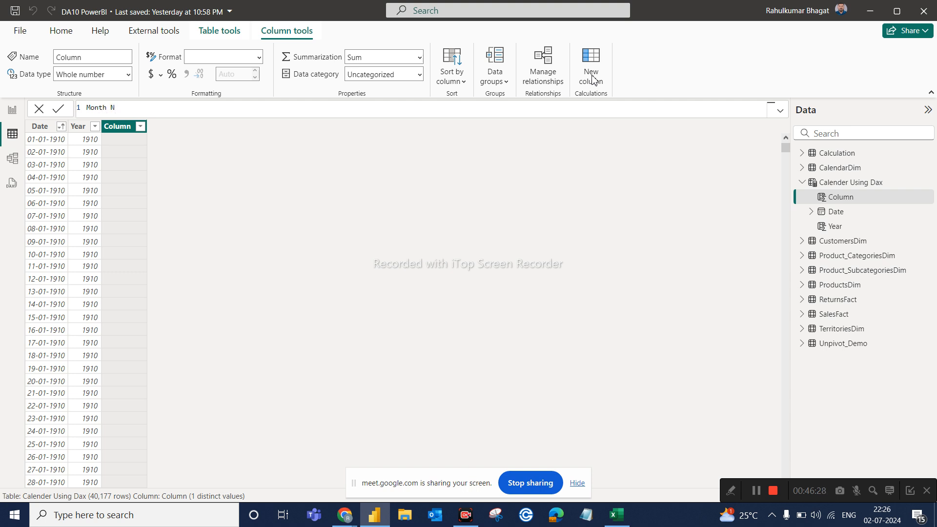
pyautogui.write('No = mint')
pyautogui.write('h')
pyautogui.press('BackSpace')
pyautogui.press('BackSpace')
pyautogui.press('BackSpace')
pyautogui.press('BackSpace')
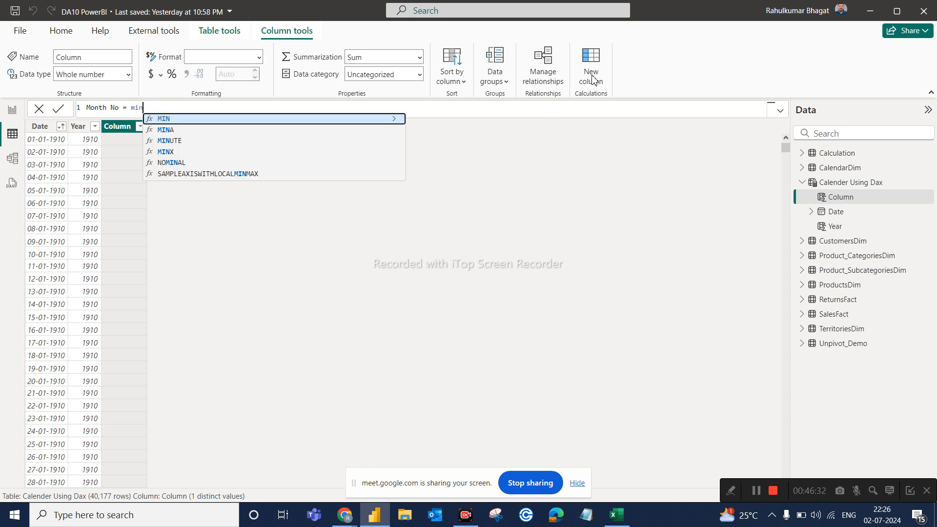
pyautogui.write('onth')
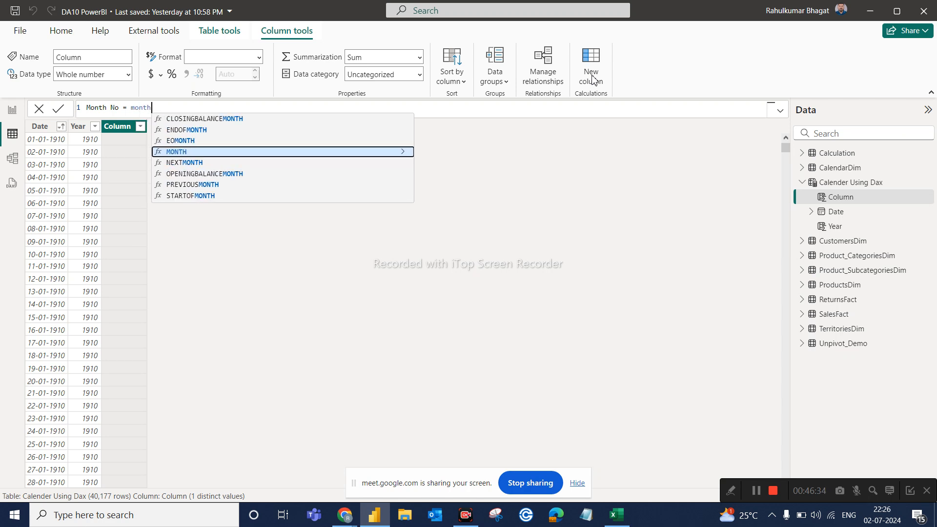
pyautogui.press('Tab')
pyautogui.write('cale')
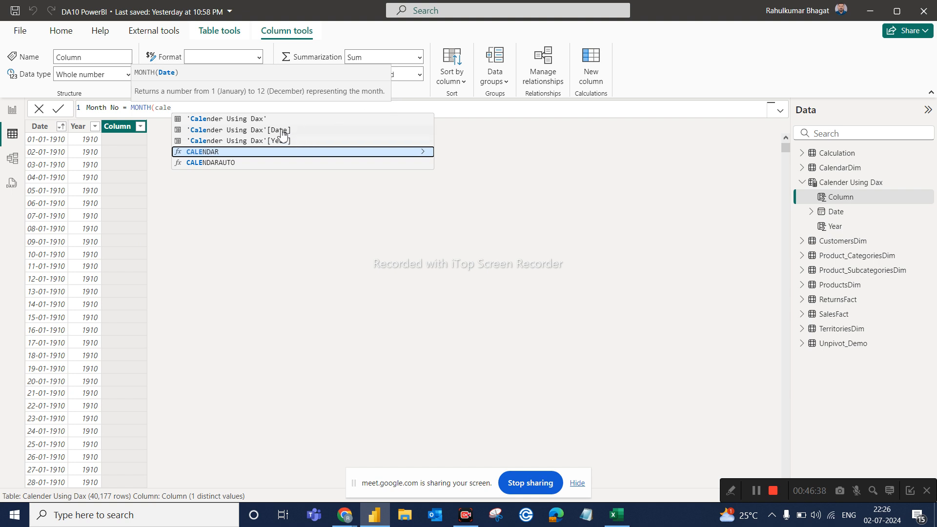
pyautogui.click(283, 131)
pyautogui.write(')')
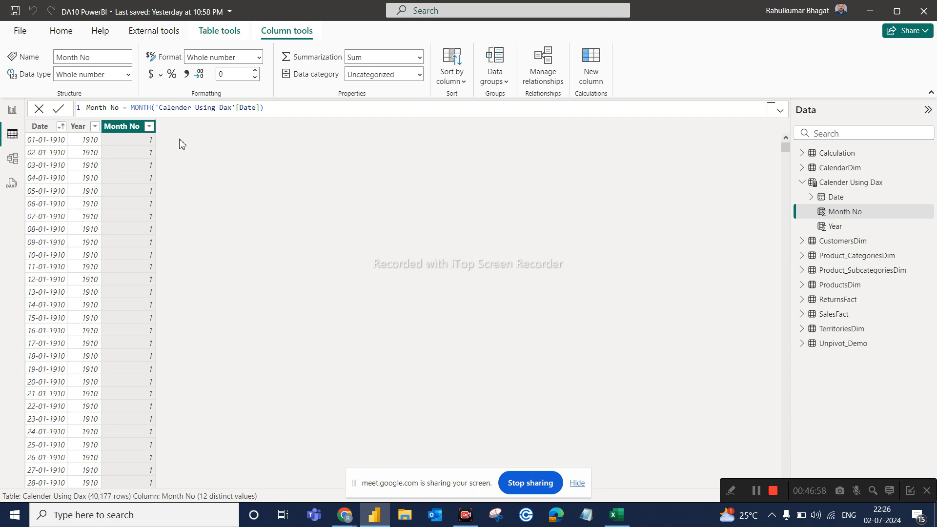
# - Add a calculated column Month Name = FORMAT('Calender Using Dax'[Date],"MMMM") to the Calender Using Dax table
pyautogui.click(598, 80)
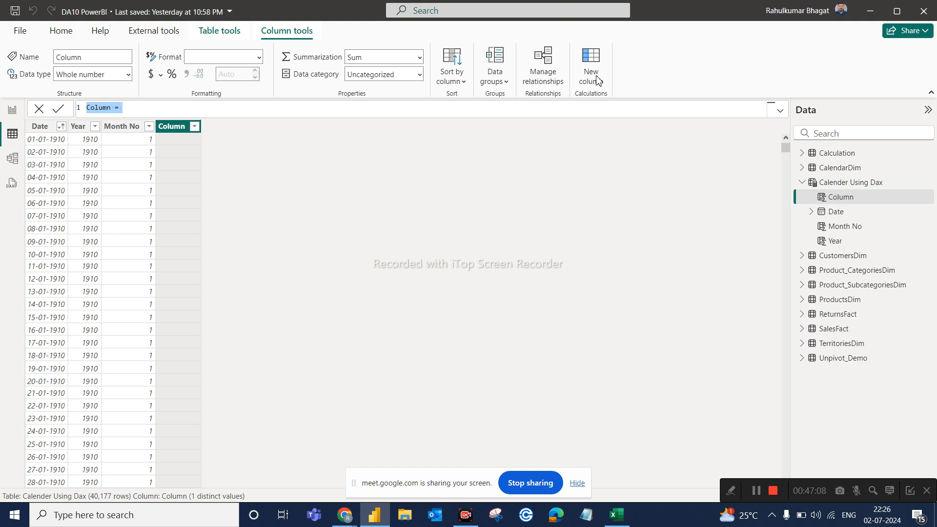
pyautogui.write('Month BN')
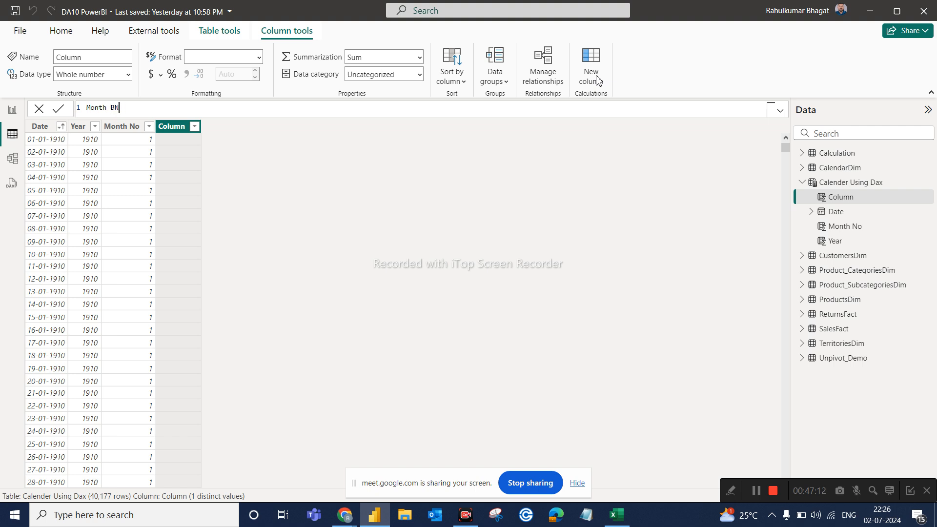
pyautogui.write('aame = form')
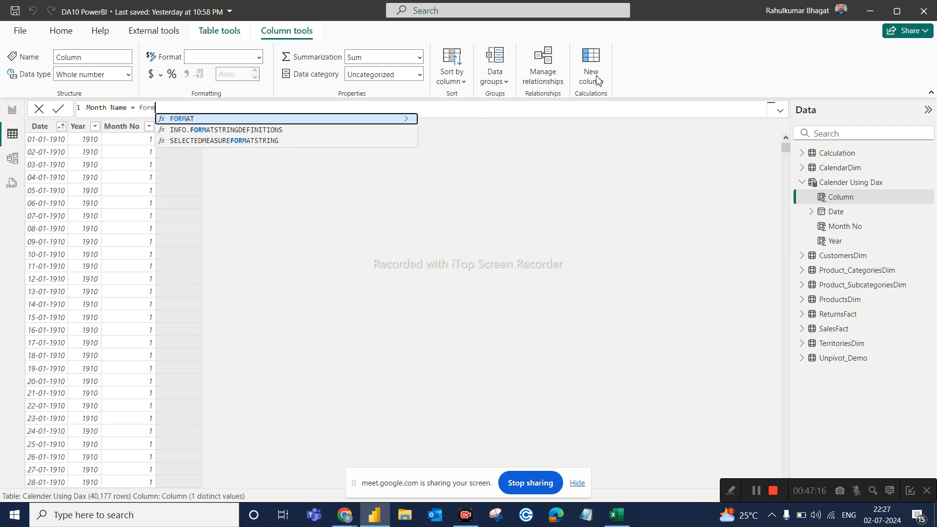
pyautogui.press('Tab')
pyautogui.write('cale')
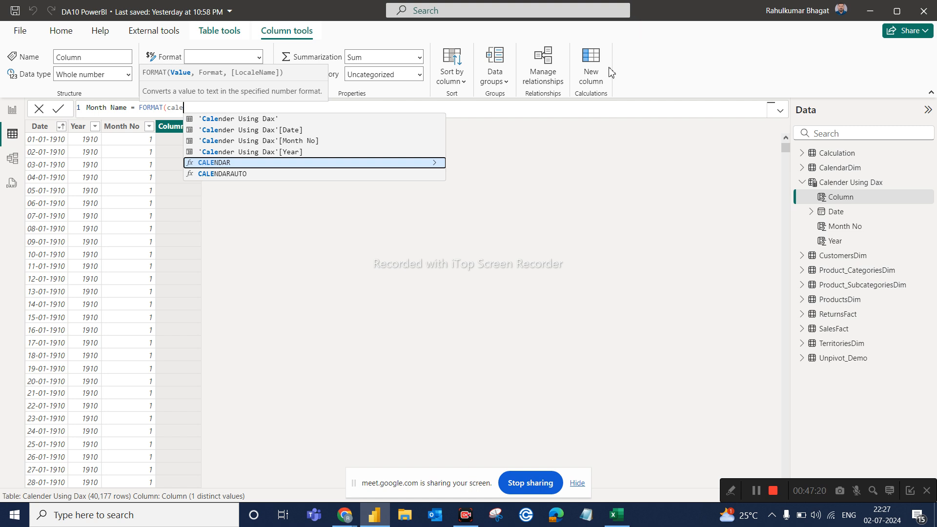
pyautogui.click(301, 131)
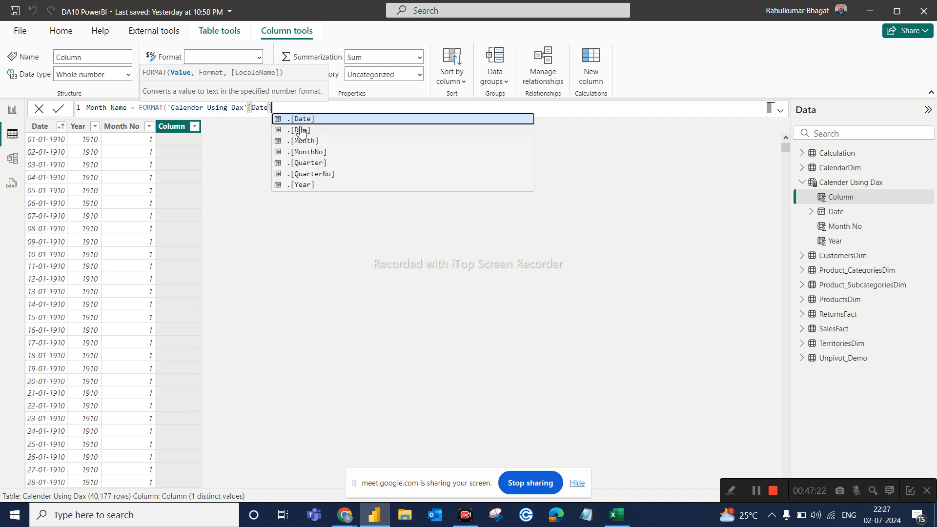
pyautogui.write(',"MMMM')
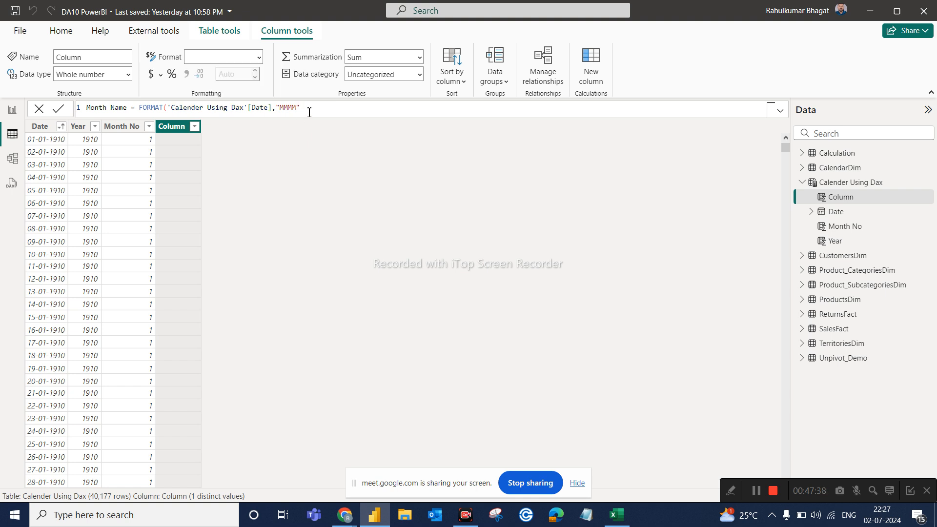
pyautogui.write(')')
pyautogui.press('Return')
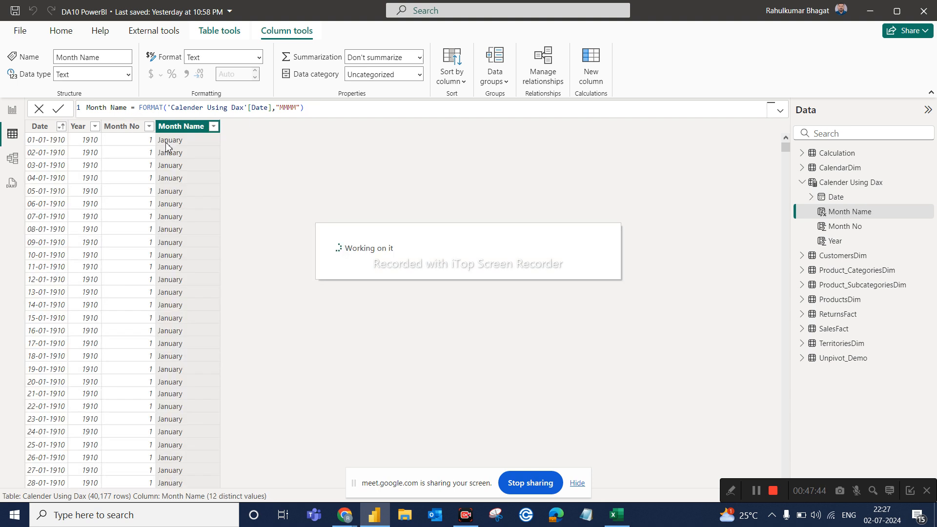
# - Change the Month Name formula's format string to "MMM" and check the column's distinct values in its filter list
pyautogui.click(297, 107)
pyautogui.press('BackSpace')
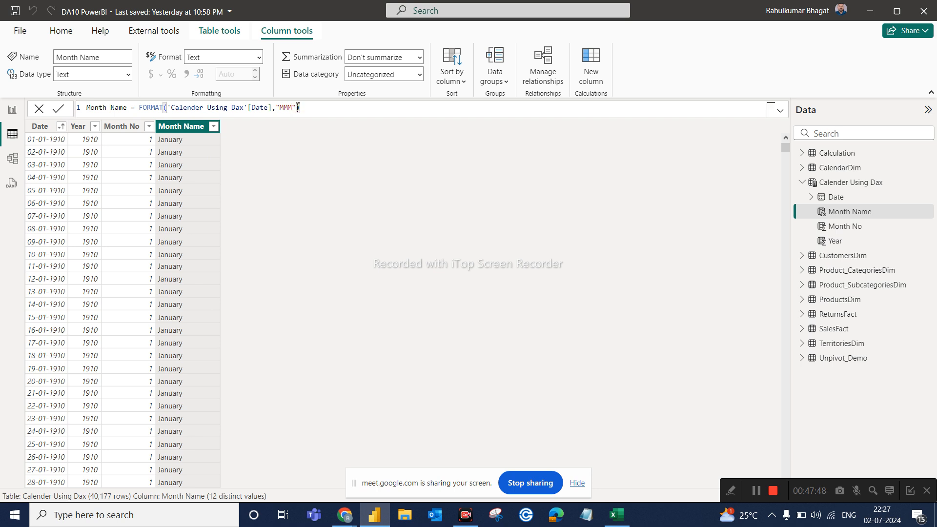
pyautogui.press('Return')
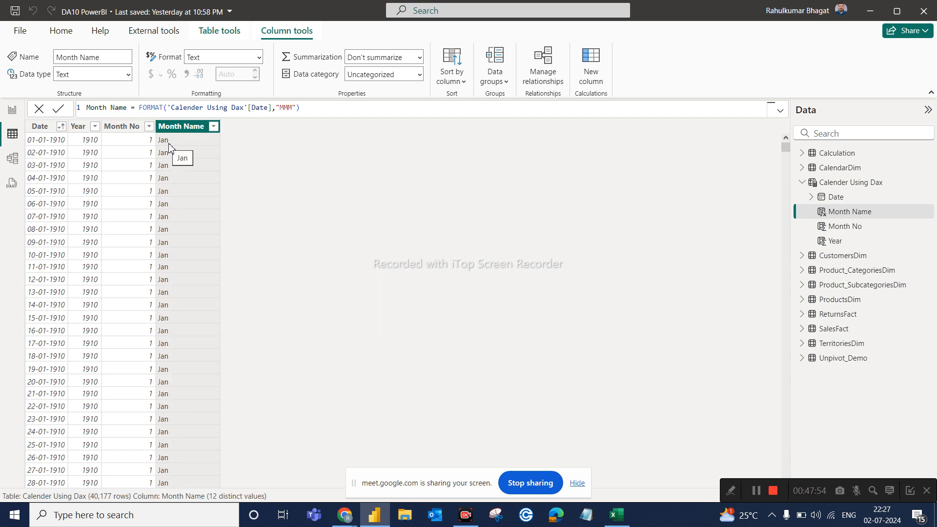
pyautogui.click(213, 127)
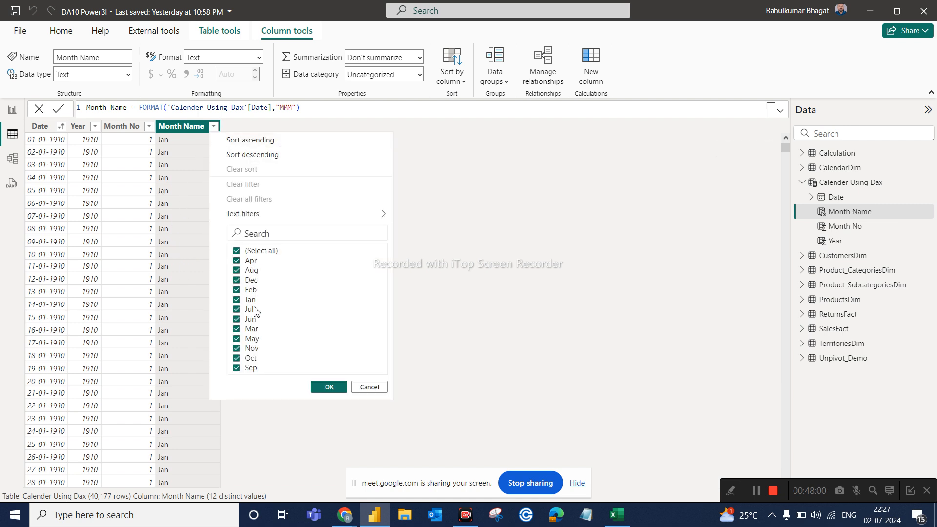
pyautogui.click(372, 388)
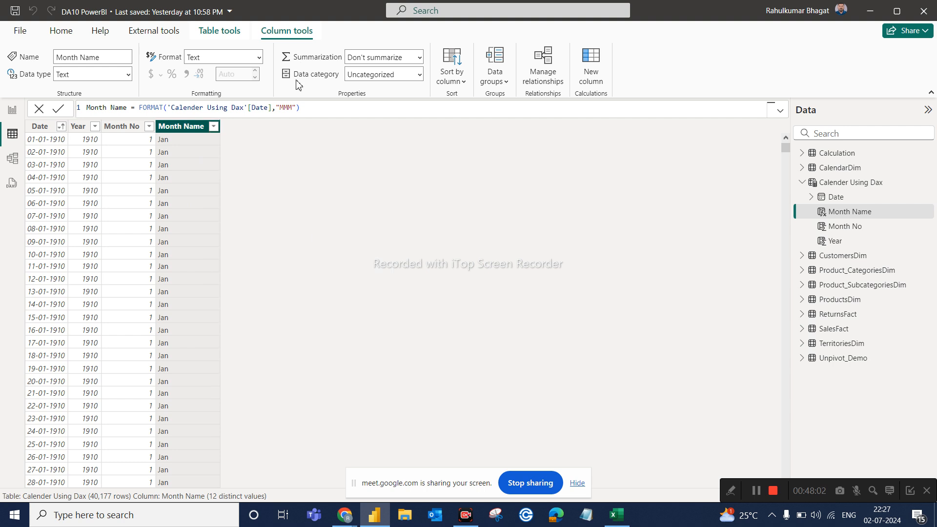
# - Change the Month Name formula's format string to "MM" and check the column's distinct values in its filter list
pyautogui.click(295, 107)
pyautogui.press('BackSpace')
pyautogui.press('Return')
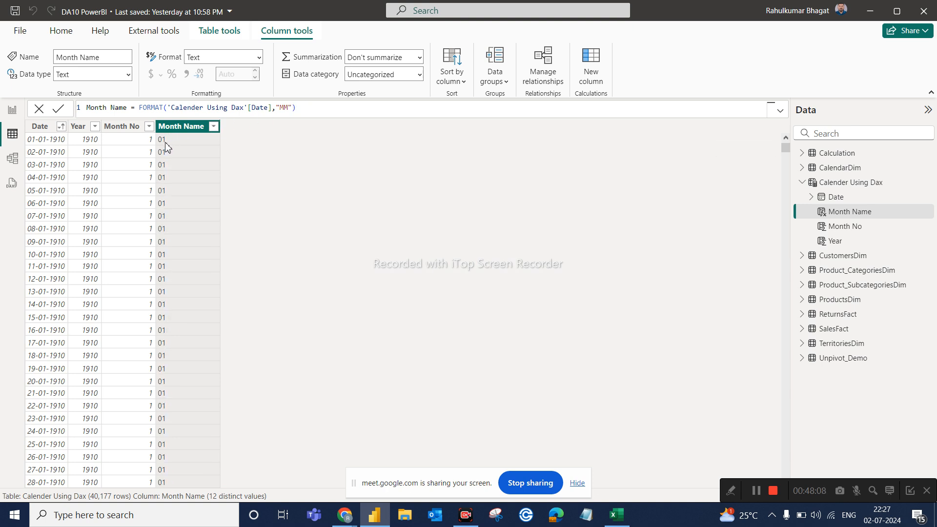
pyautogui.click(214, 127)
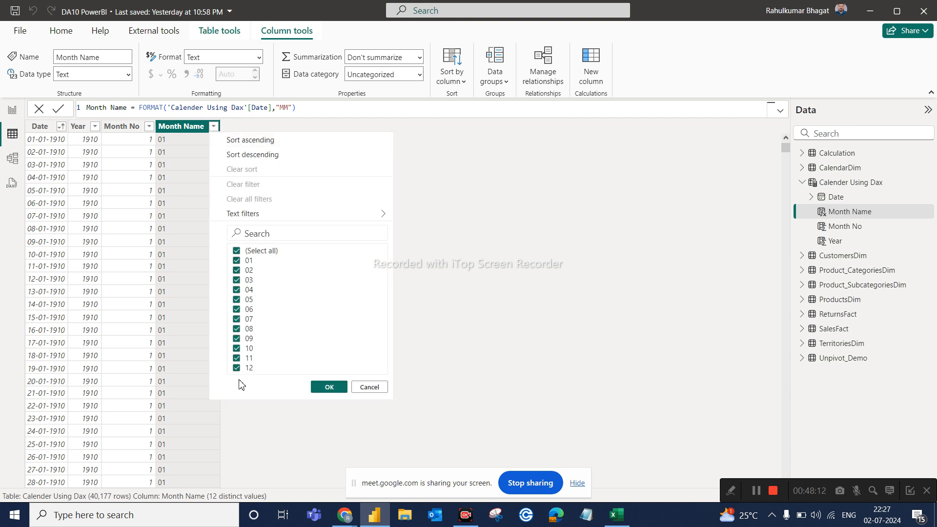
pyautogui.click(360, 387)
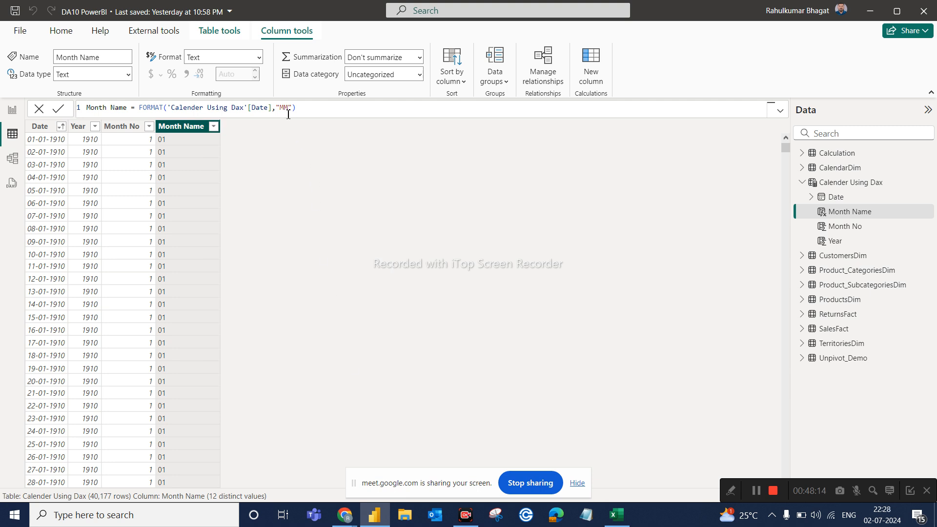
# - Shorten the Month Name formula's format string to "M"
pyautogui.click(288, 107)
pyautogui.press('BackSpace')
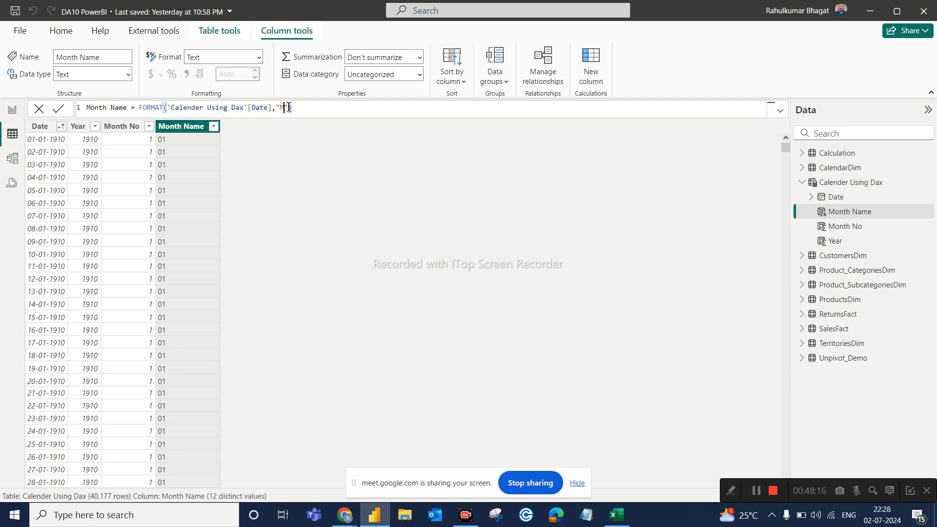
pyautogui.press('Return')
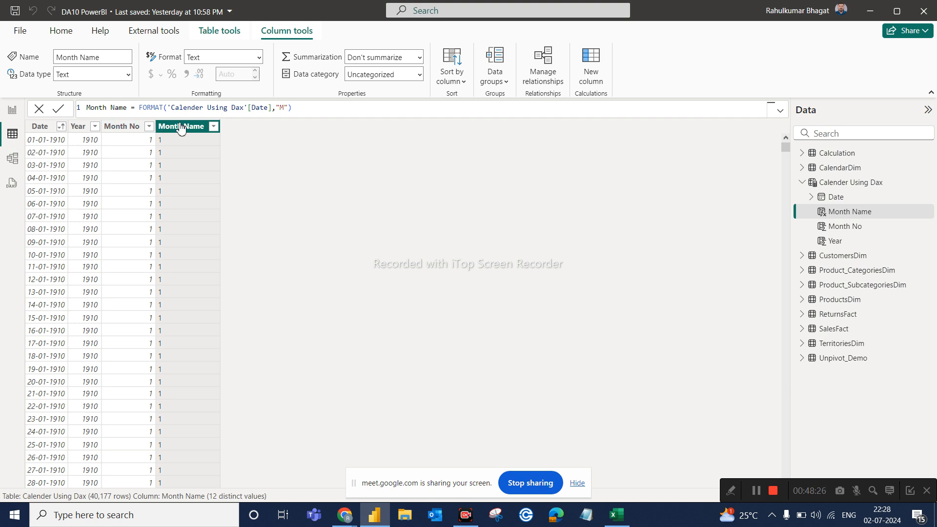
# - Set the Month Name formula's format string back to "MMMM" for full month names
pyautogui.click(287, 107)
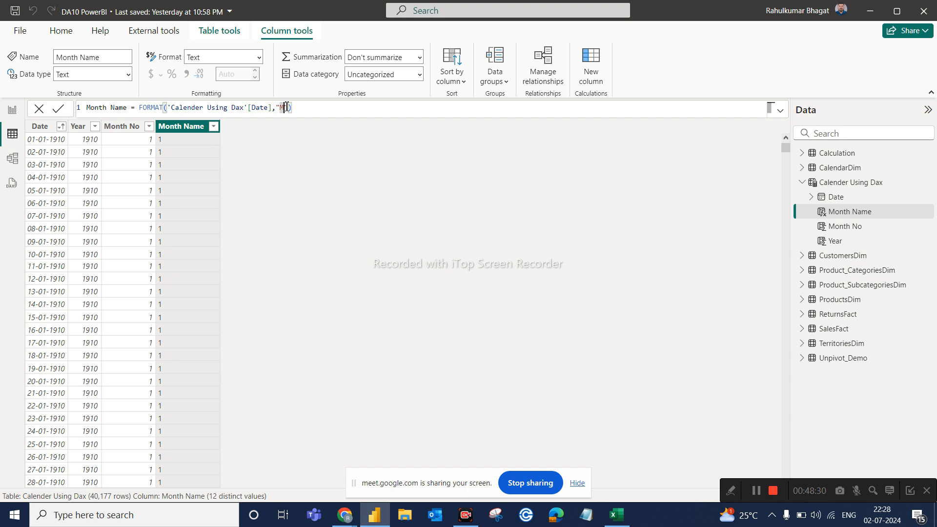
pyautogui.write('MMM')
pyautogui.press('Return')
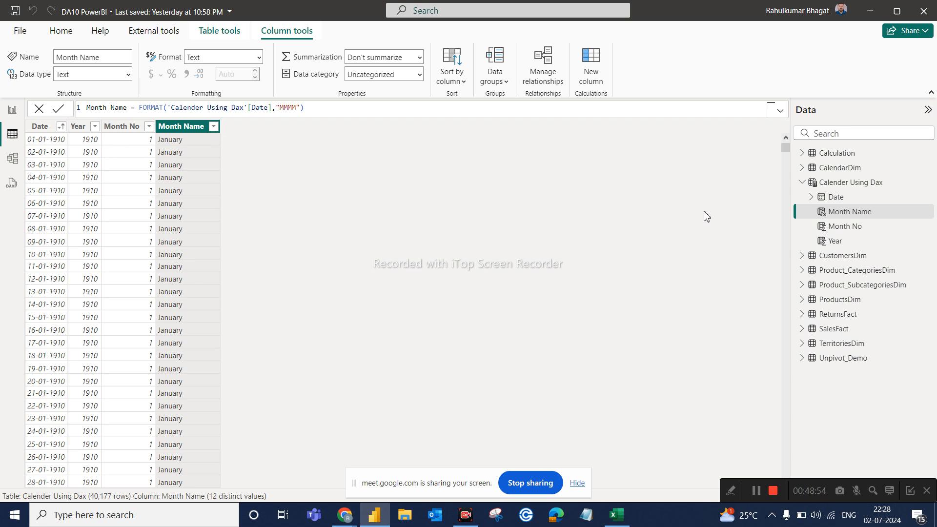
# - Open the CalendarDim table and view the DAX formula of its Year-month column
pyautogui.click(838, 168)
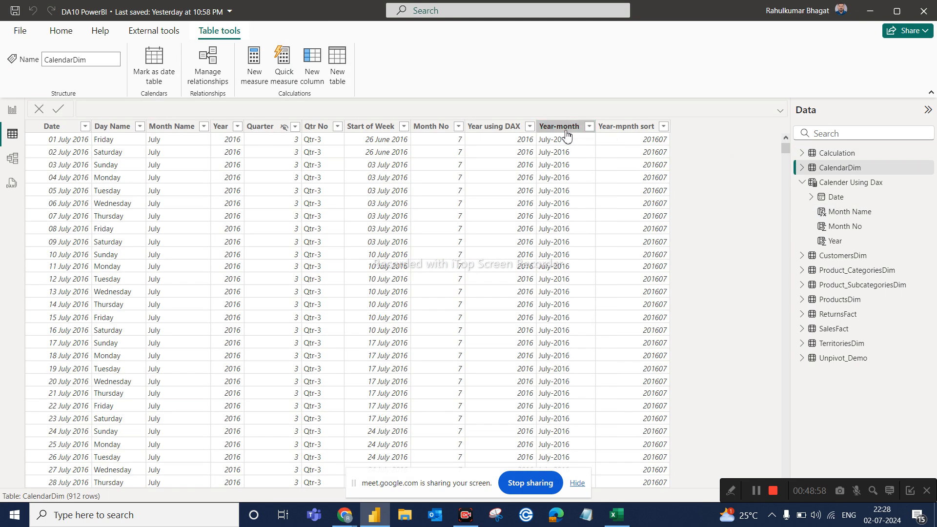
pyautogui.click(565, 131)
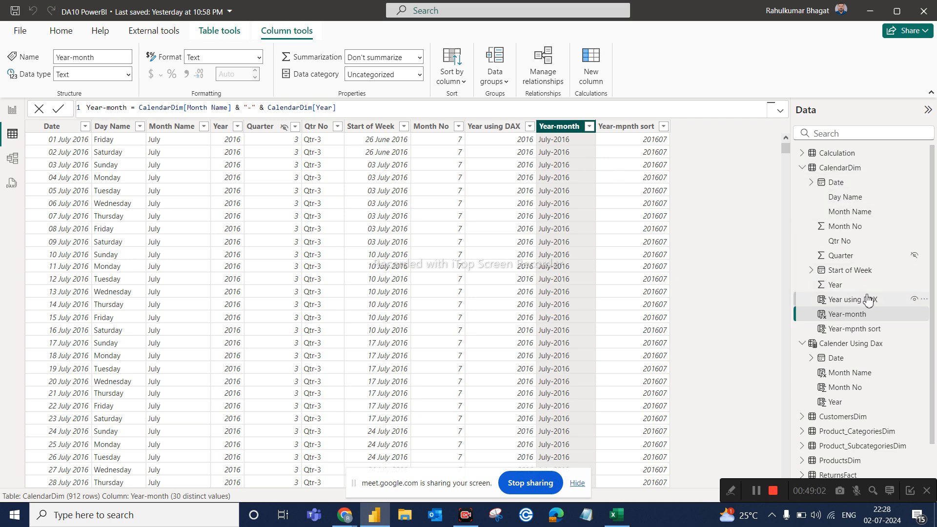
# - Add a Qtr No column to the Calender Using Dax table with the formula QUARTER('Calender Using Dax'[Date])
pyautogui.click(828, 171)
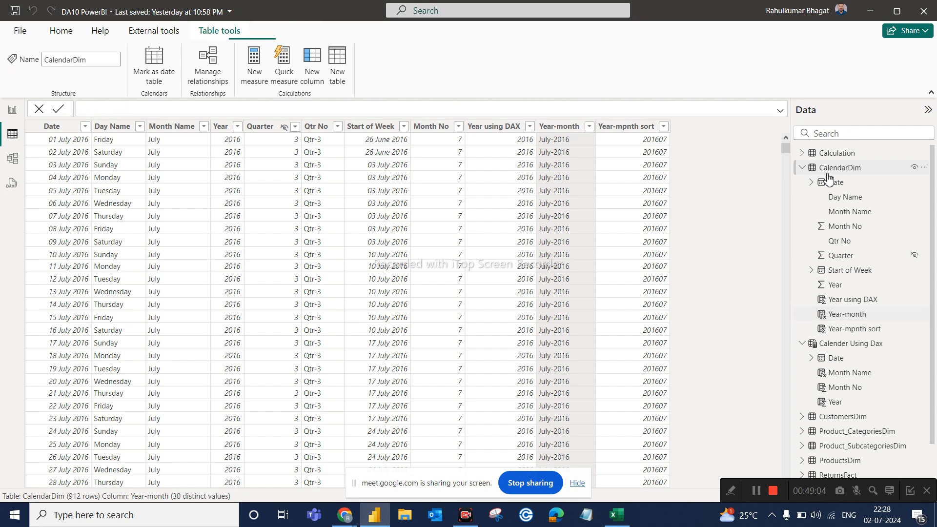
pyautogui.click(851, 344)
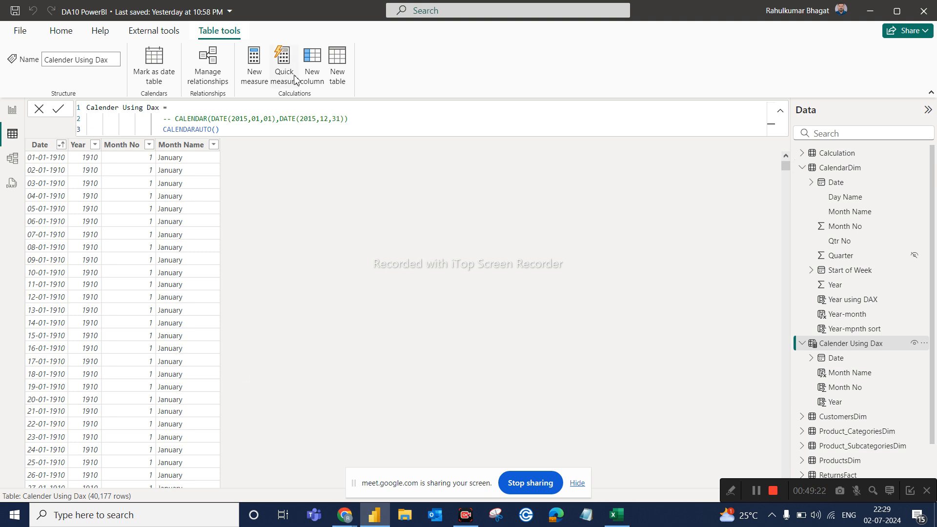
pyautogui.click(318, 80)
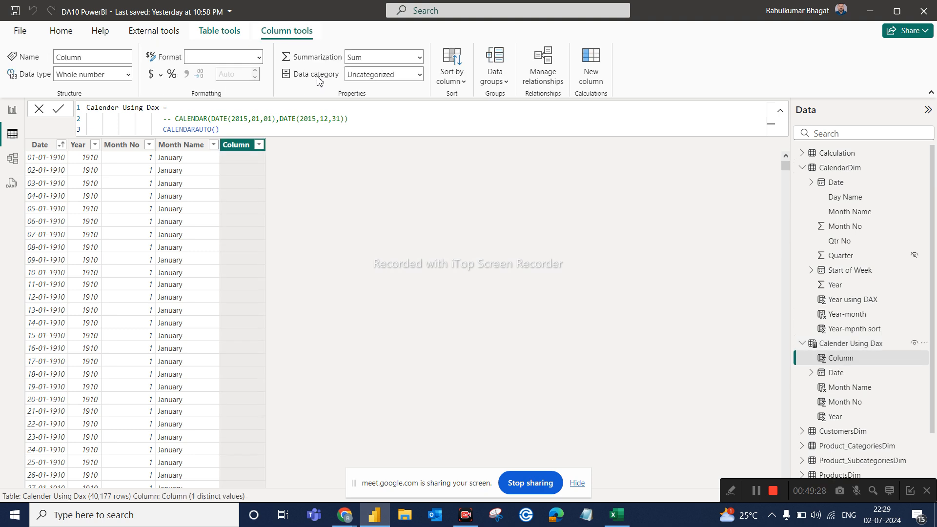
pyautogui.write('Qtr No')
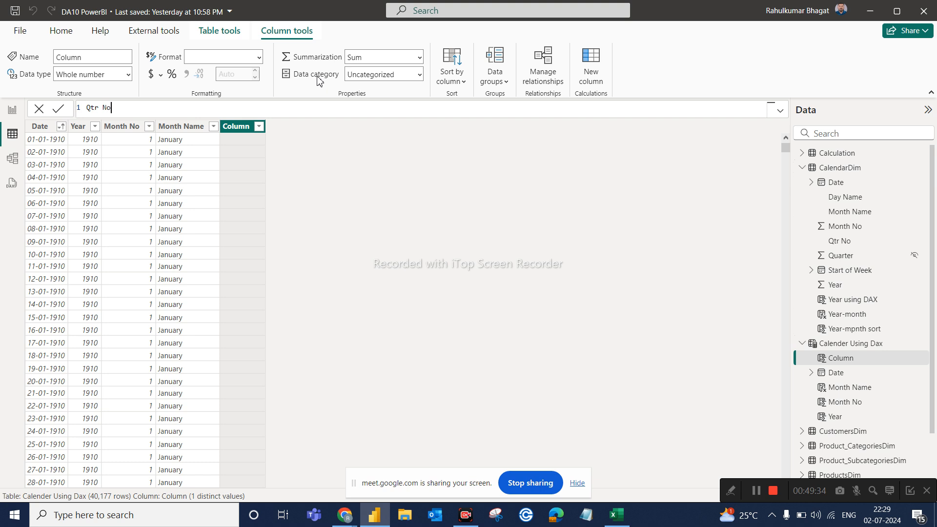
pyautogui.write('= q')
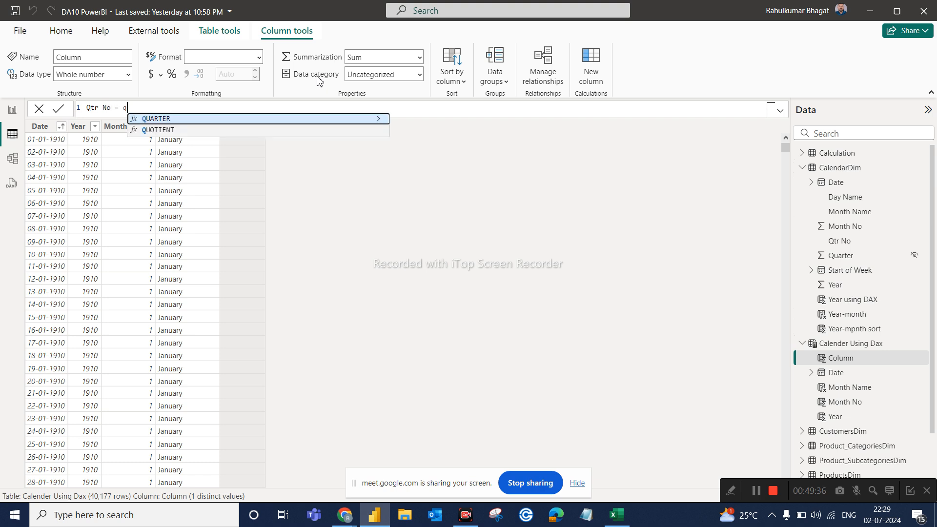
pyautogui.click(153, 120)
pyautogui.write('cale')
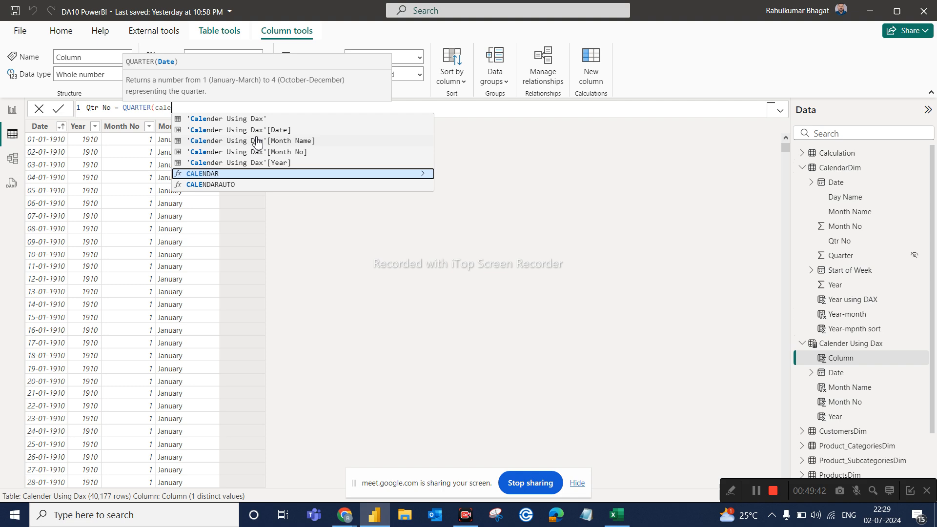
pyautogui.click(259, 132)
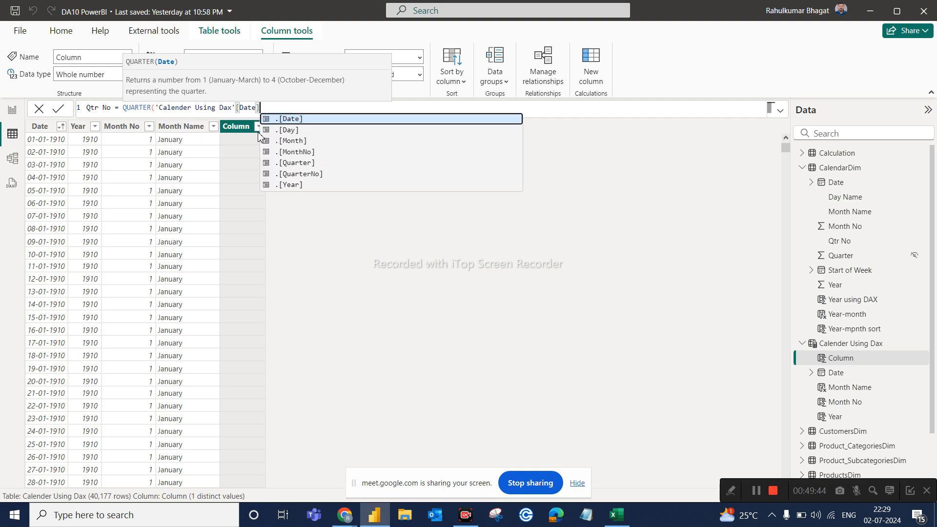
pyautogui.write(')')
pyautogui.press('Return')
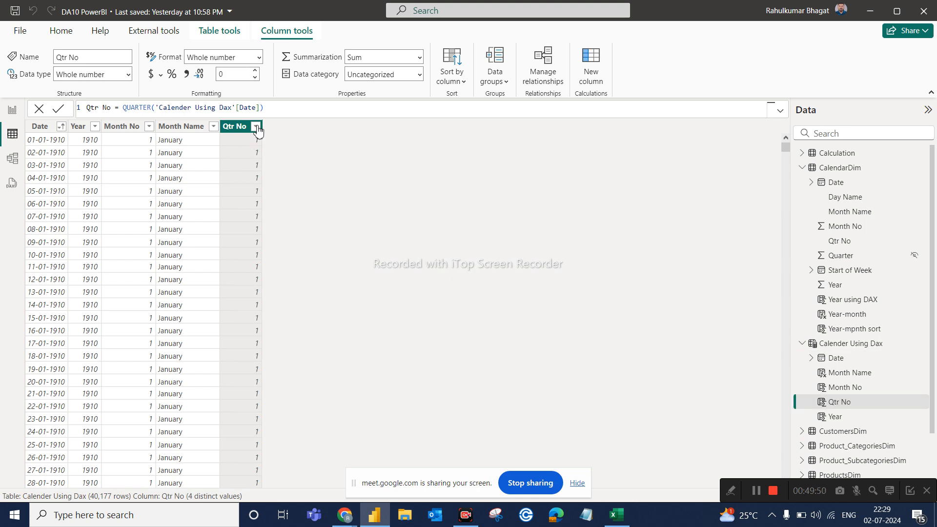
# - Filter the Qtr No column to show only quarter 4 rows
pyautogui.click(257, 128)
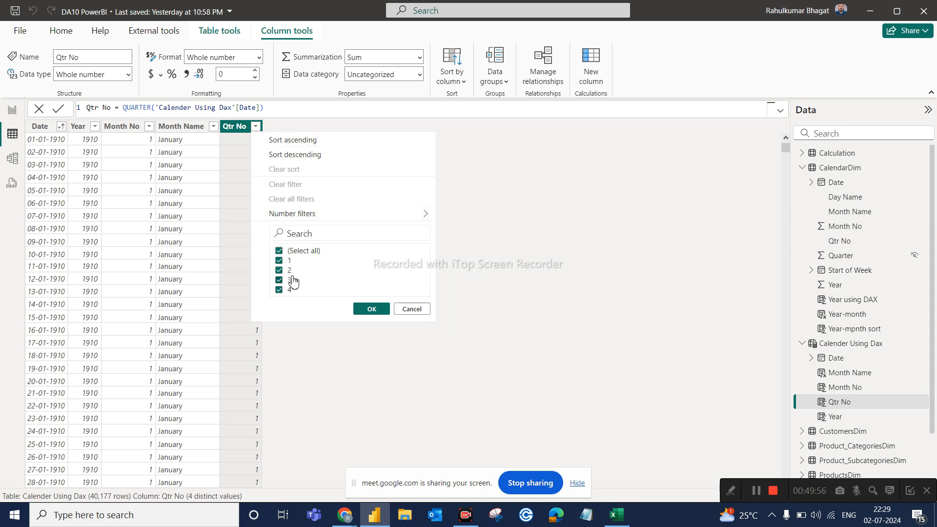
pyautogui.click(292, 251)
pyautogui.click(292, 290)
pyautogui.click(360, 312)
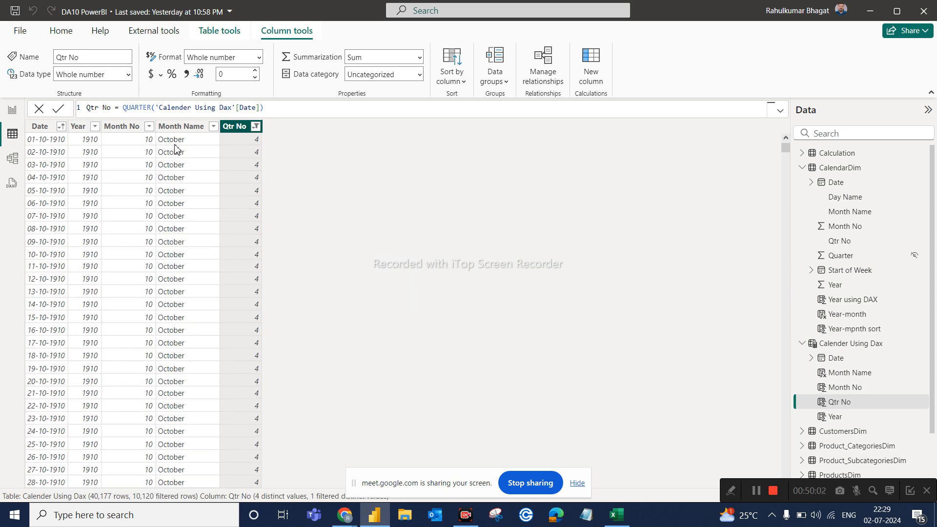
# - Clear the quarter 4 filter so the whole table is shown
pyautogui.click(256, 128)
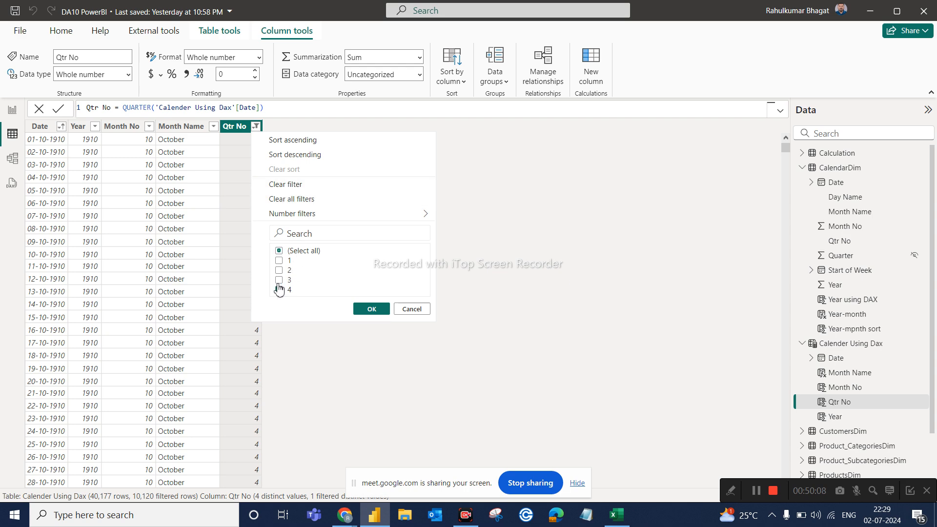
pyautogui.click(278, 289)
pyautogui.click(371, 309)
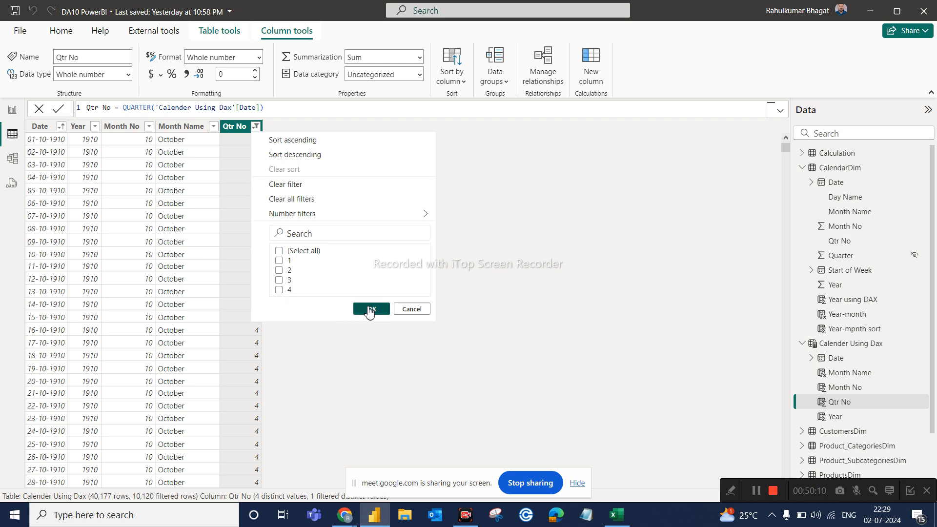
pyautogui.click(256, 126)
pyautogui.click(302, 201)
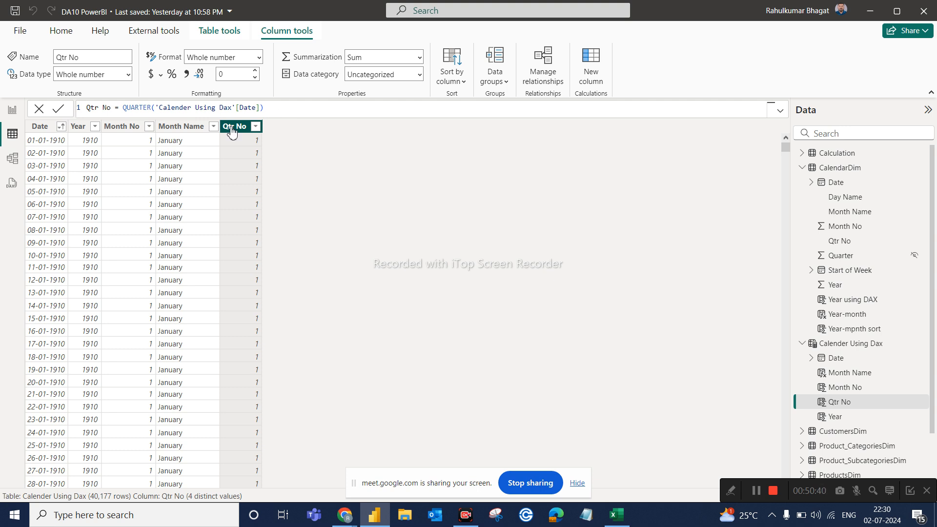
pyautogui.click(215, 127)
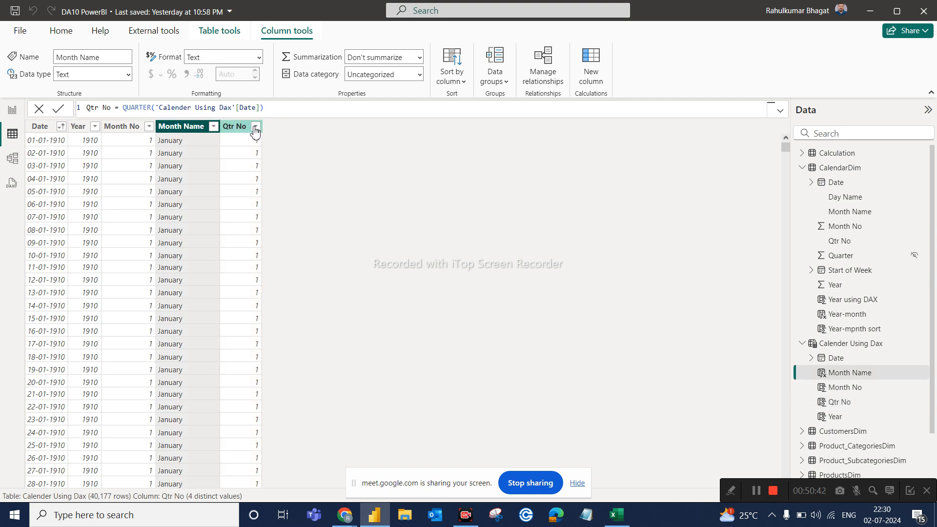
pyautogui.click(243, 253)
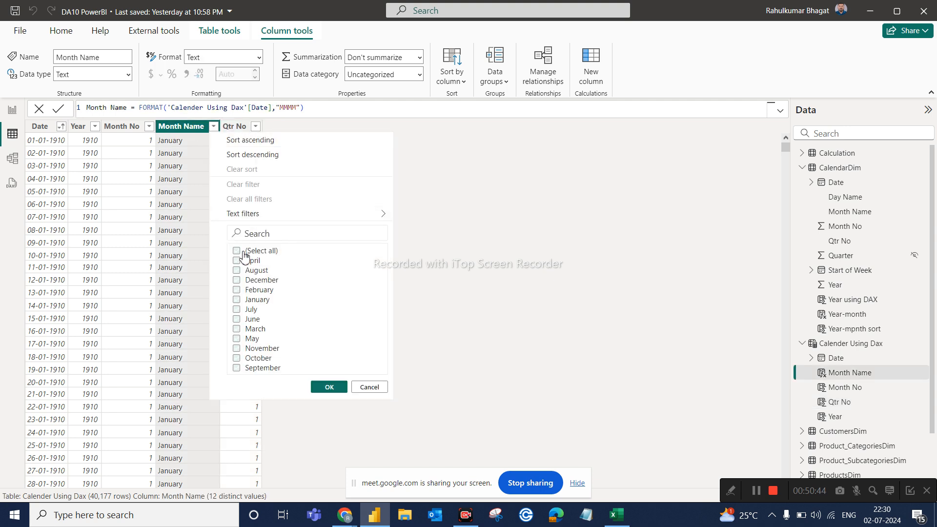
pyautogui.click(466, 279)
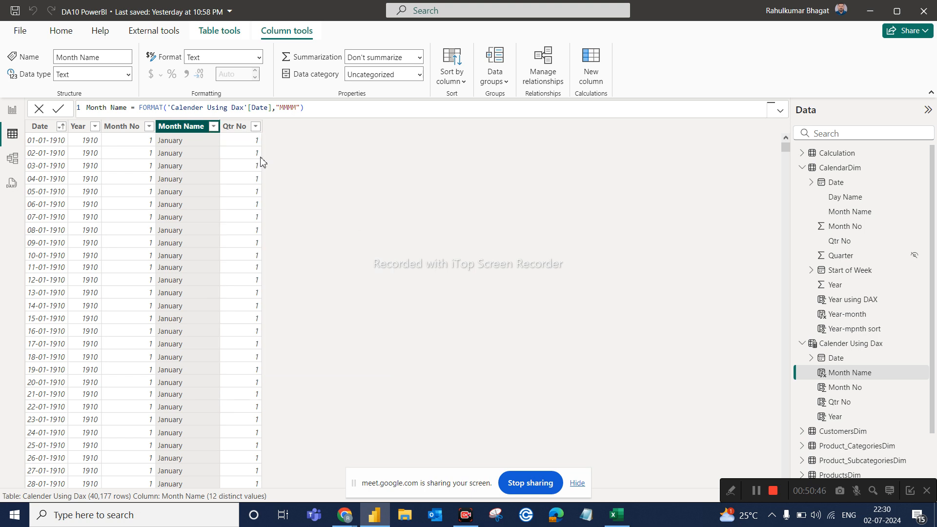
# - Filter the Qtr No column to quarter 1 and check which months remain in the Month Name filter list
pyautogui.click(254, 139)
pyautogui.click(255, 127)
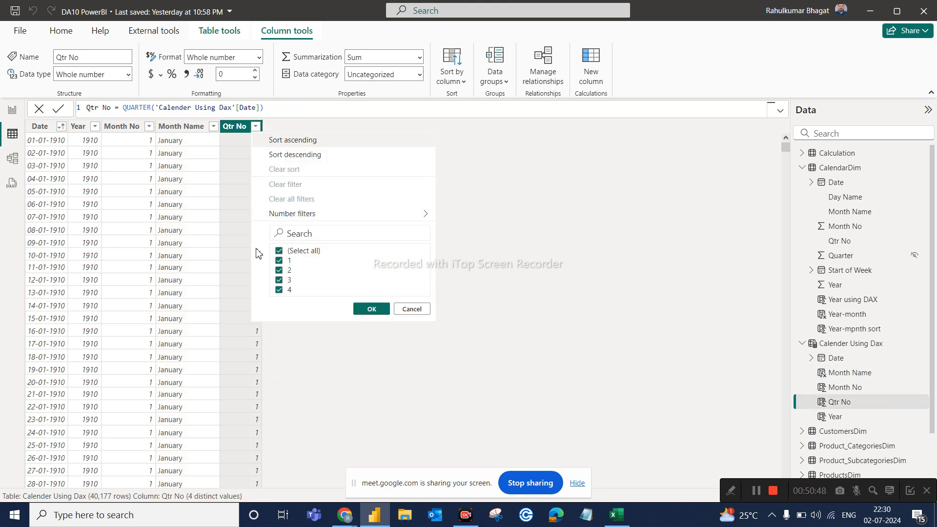
pyautogui.click(280, 252)
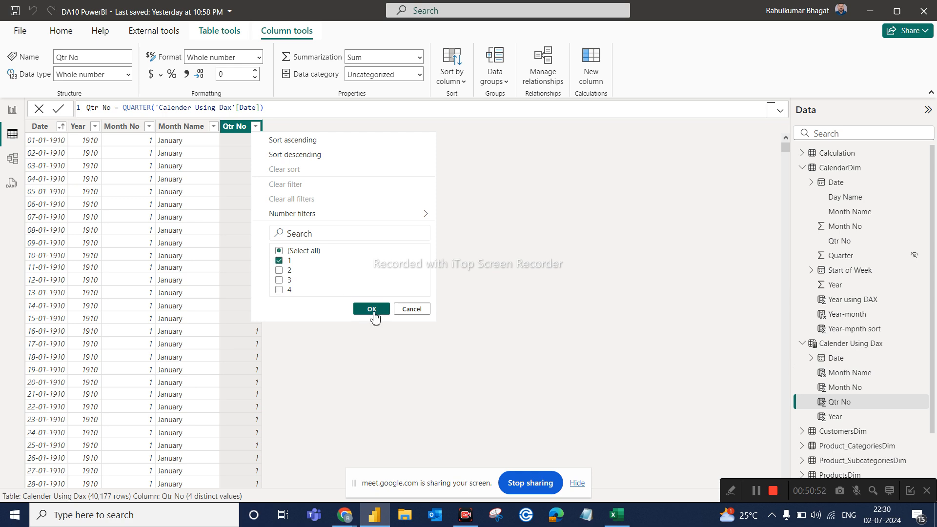
pyautogui.click(371, 309)
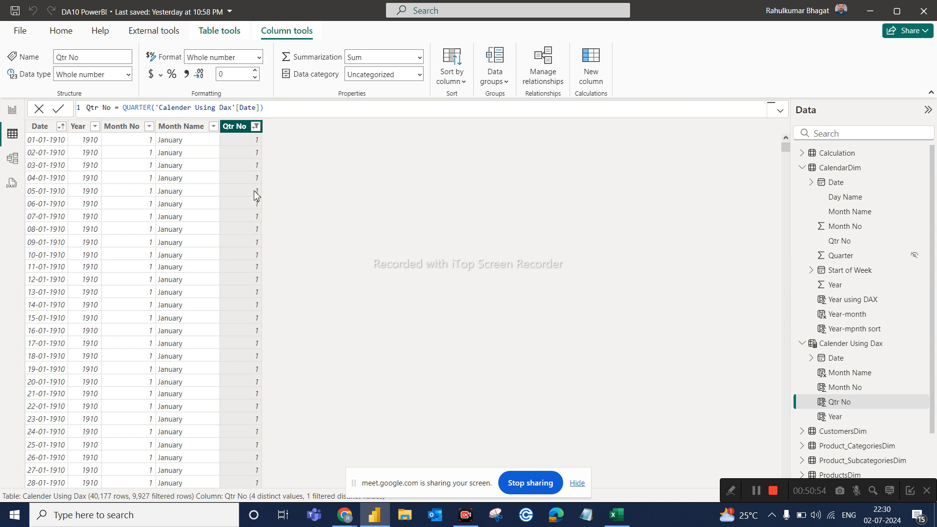
pyautogui.click(215, 128)
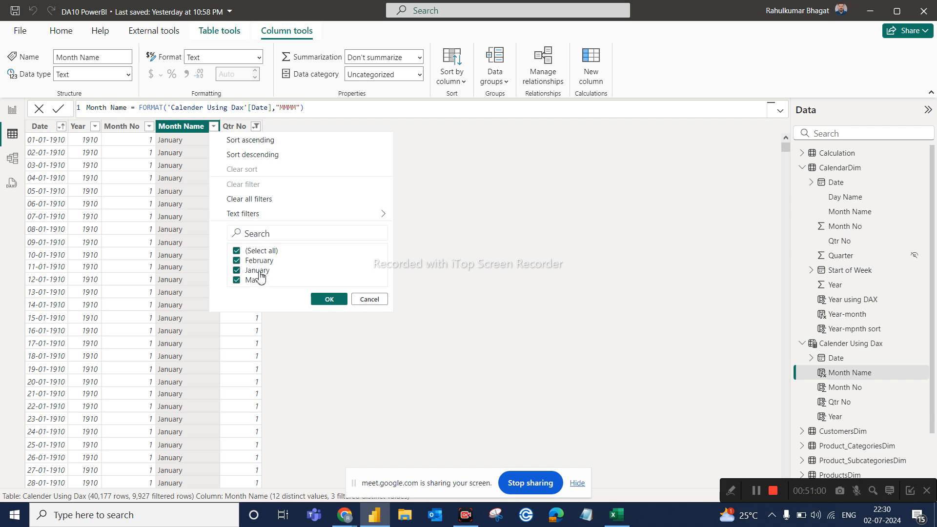
pyautogui.click(368, 299)
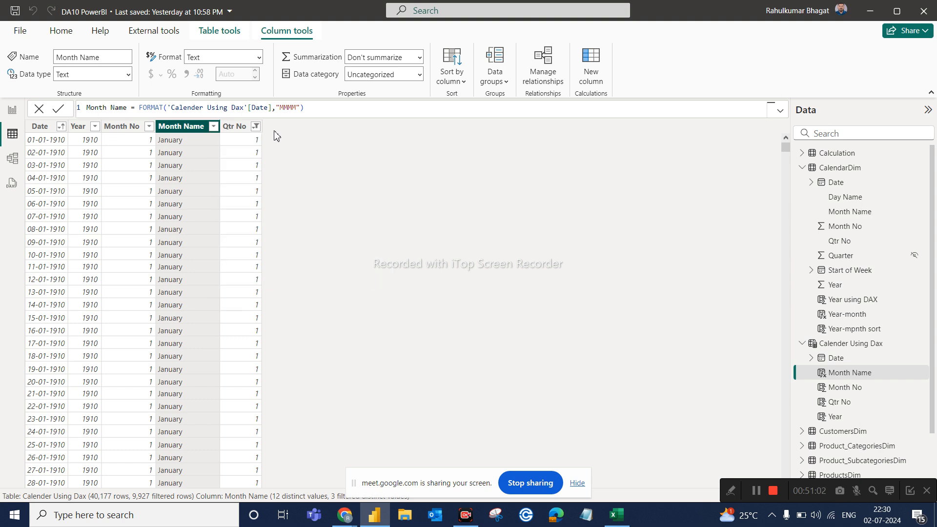
# - Clear all filters from the Calender Using Dax table, starting from the Qtr No column
pyautogui.click(256, 127)
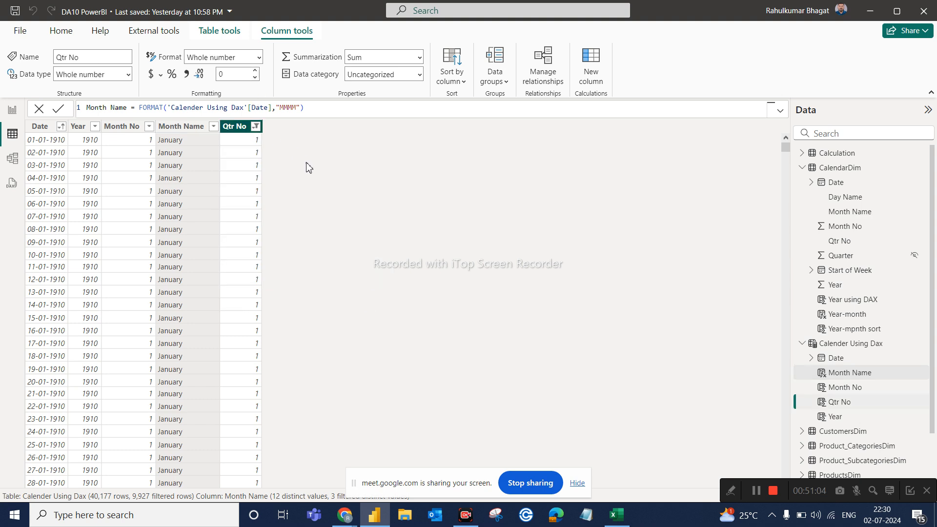
pyautogui.moveTo(300, 219)
pyautogui.click(293, 199)
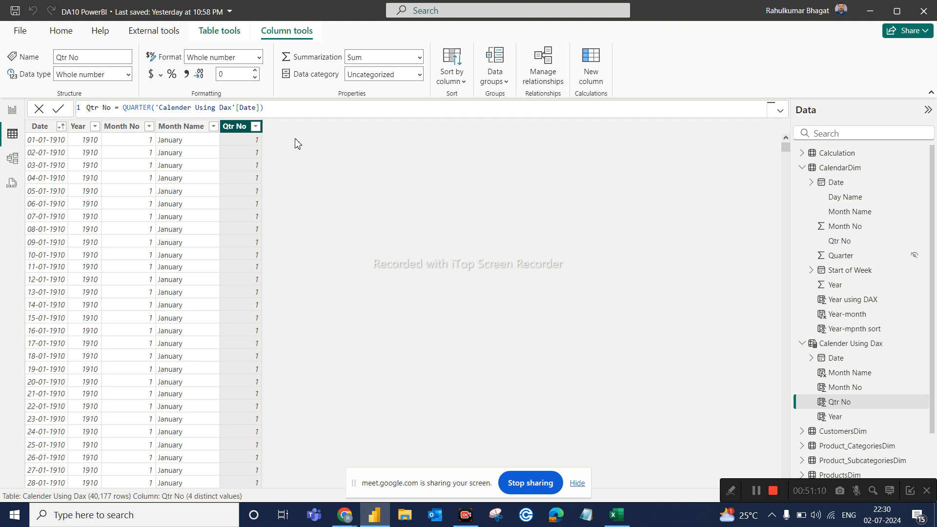
# - Add a Qtr Name column with the formula "Q"& "-" & 'Calender Using Dax'[Qtr No] and check its distinct values in the filter list
pyautogui.click(585, 81)
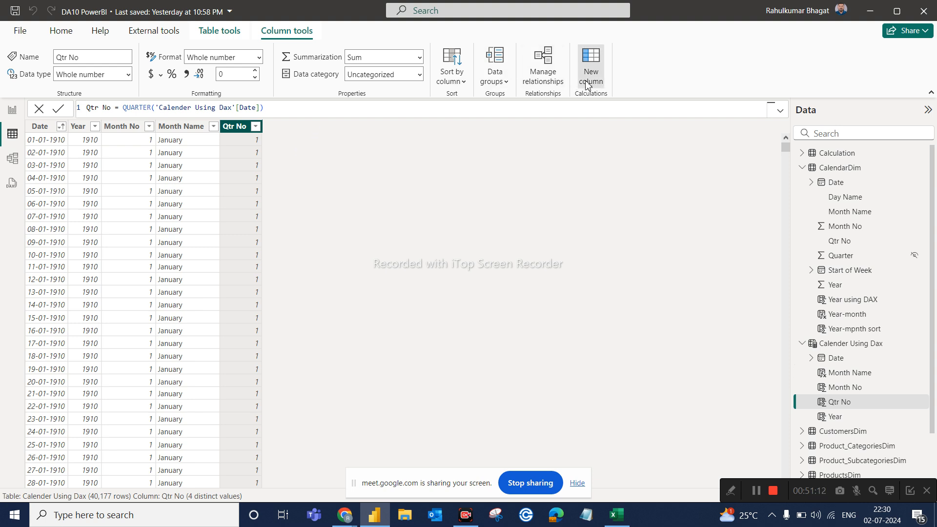
pyautogui.click(588, 84)
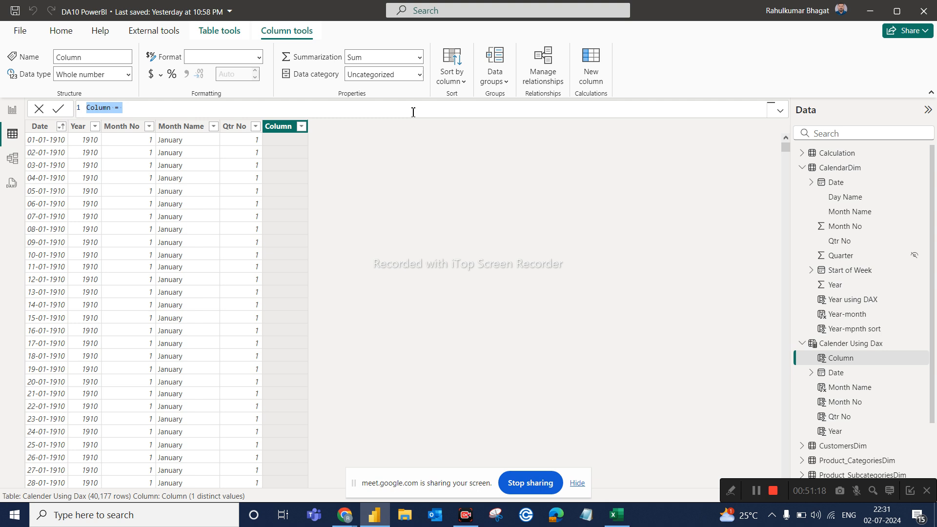
pyautogui.write('Qr')
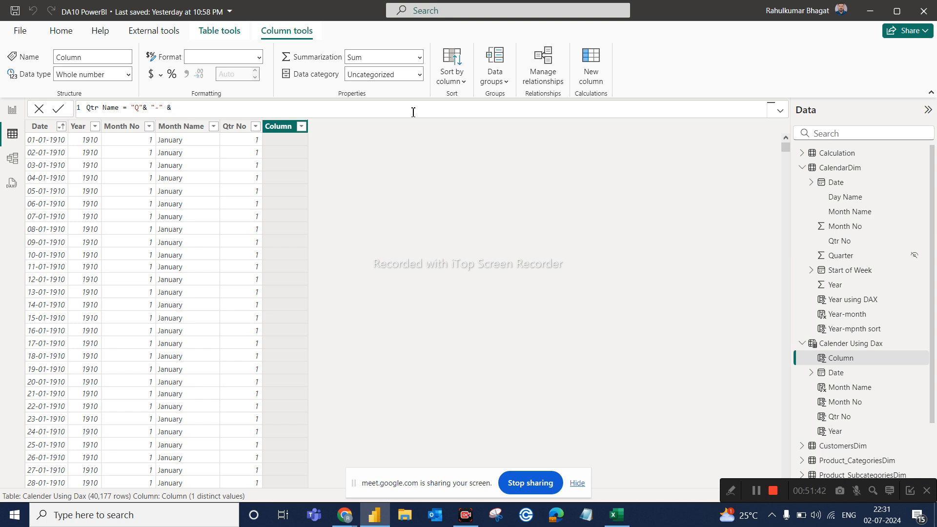
pyautogui.write('qt')
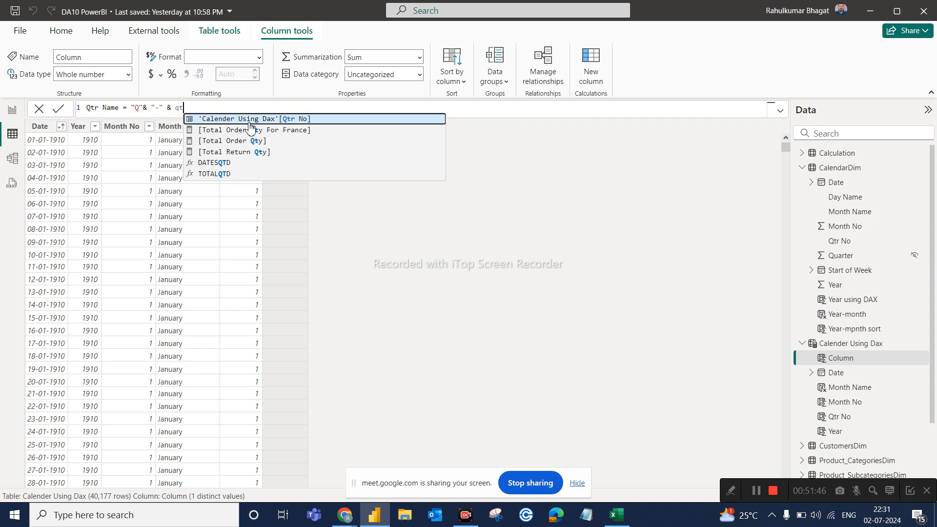
pyautogui.click(280, 122)
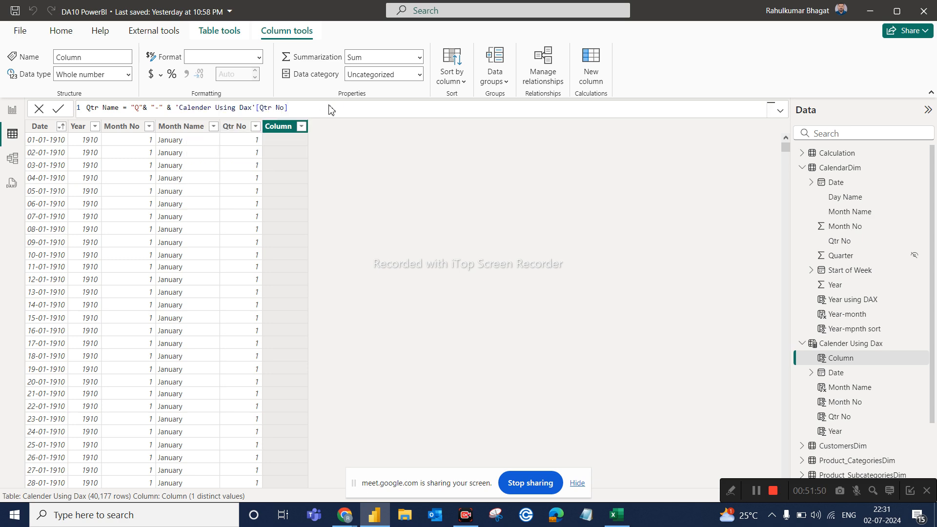
pyautogui.press('Return')
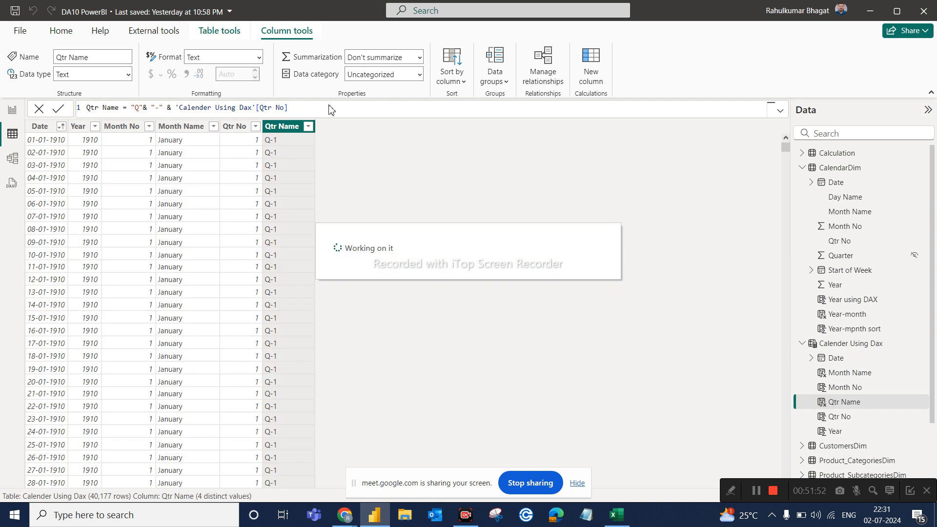
pyautogui.click(309, 127)
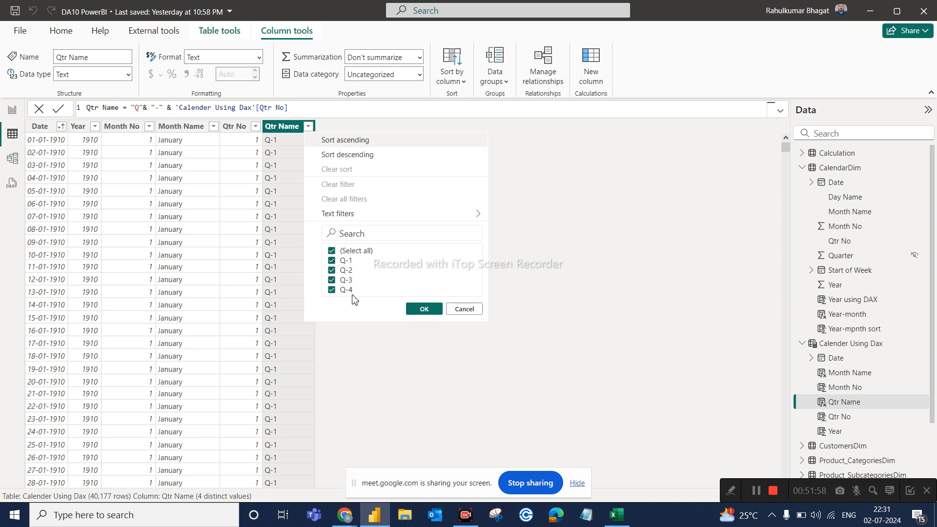
pyautogui.click(424, 309)
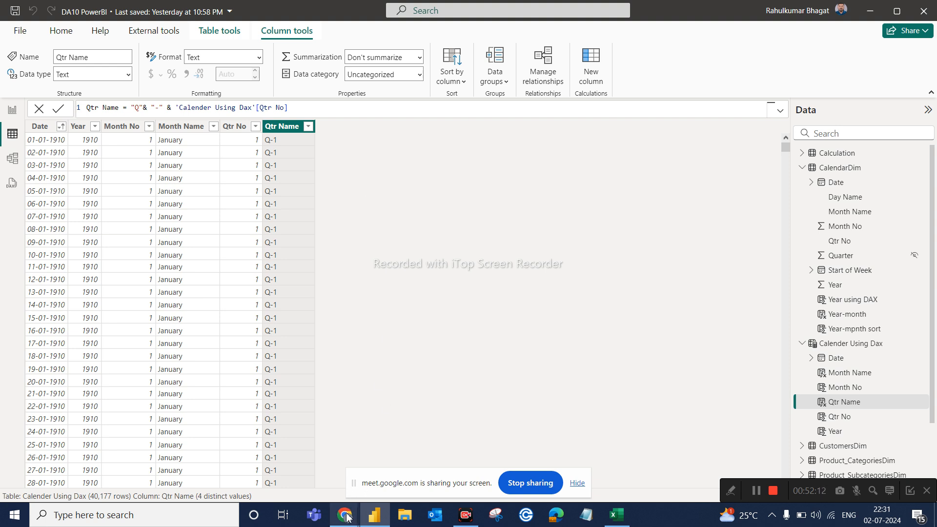
# - Open the text file Calender Using Dax.txt from the PowerBI\PowerBI Course folder on drive D in File Explorer
pyautogui.moveTo(347, 516)
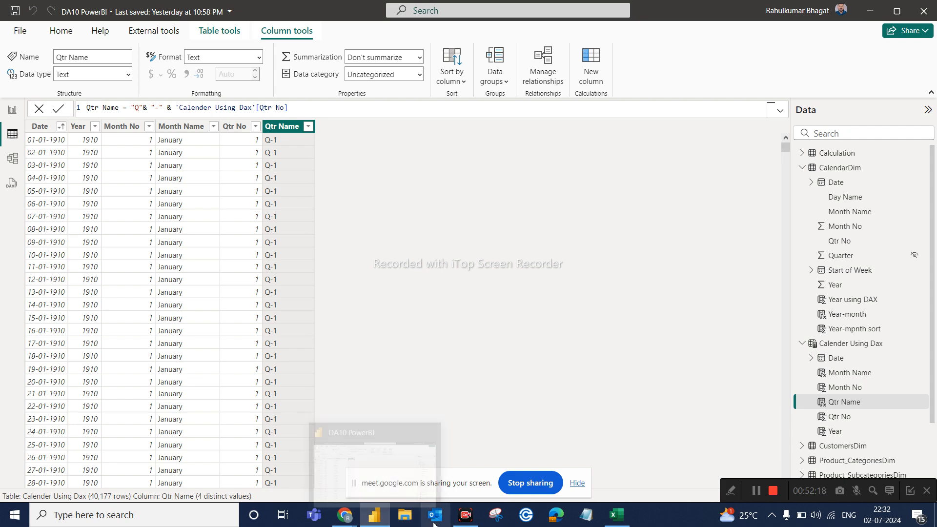
pyautogui.press('super+e')
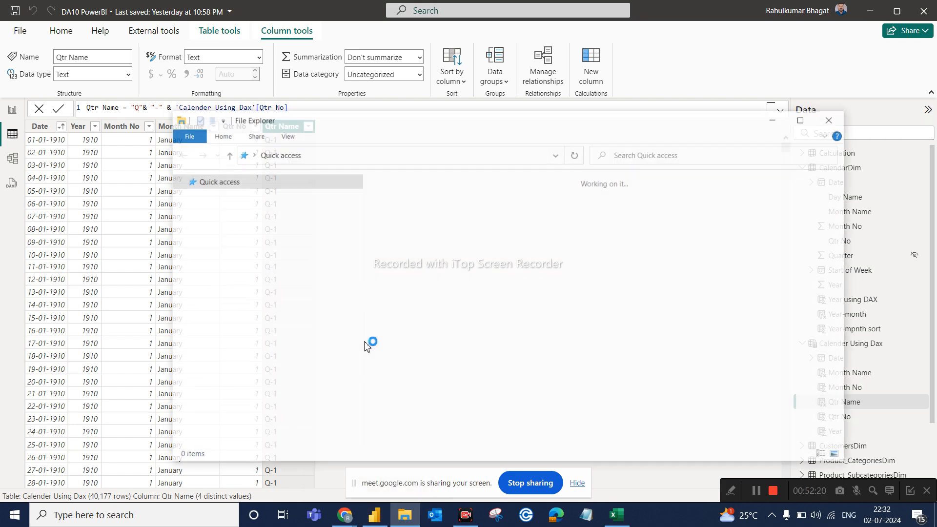
pyautogui.click(234, 357)
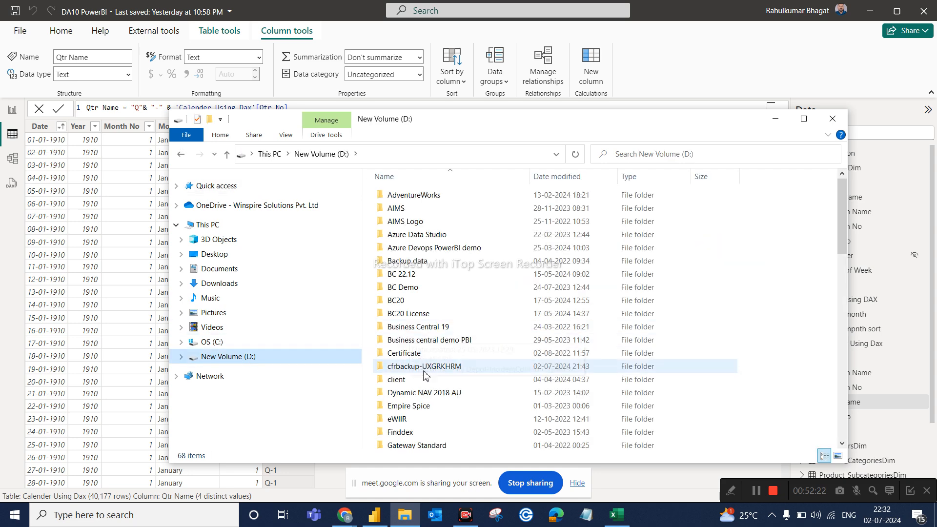
pyautogui.scroll(-5, 416, 396)
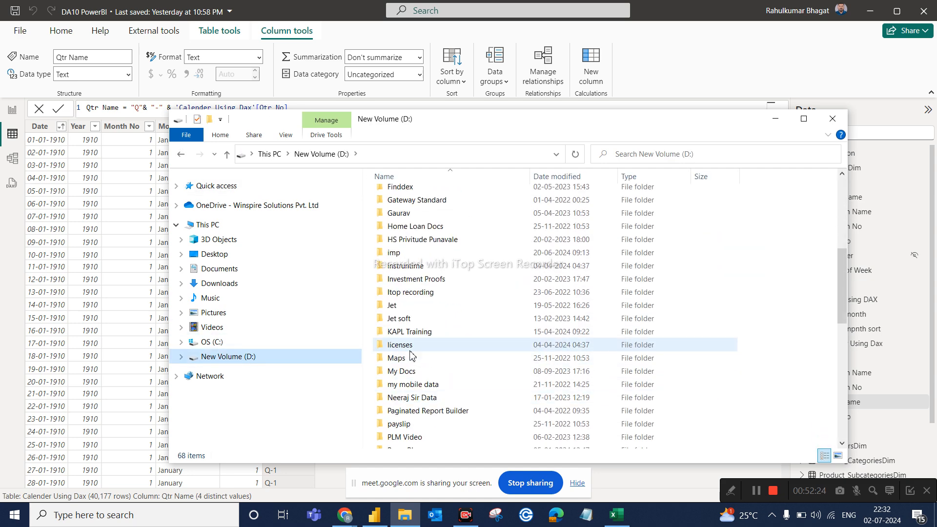
pyautogui.scroll(-2, 403, 435)
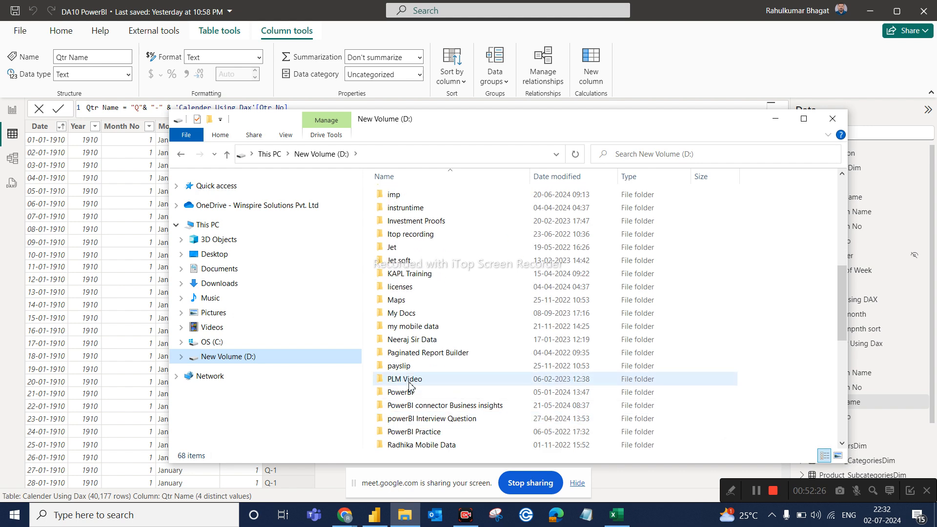
pyautogui.doubleClick(401, 392)
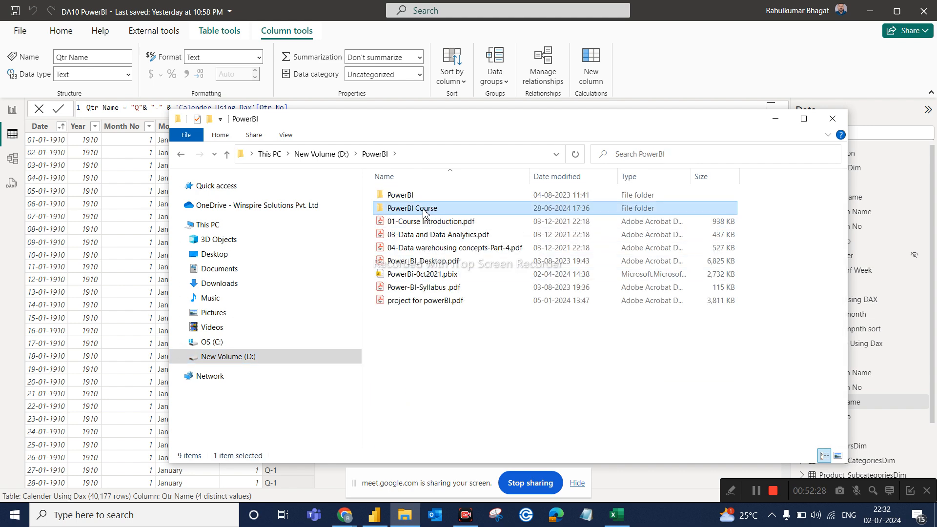
pyautogui.doubleClick(424, 213)
pyautogui.doubleClick(432, 272)
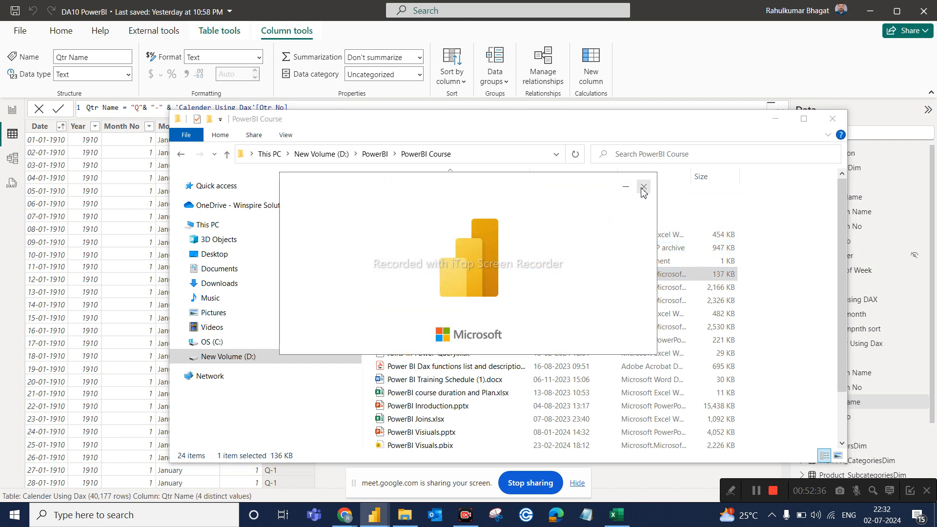
pyautogui.doubleClick(471, 261)
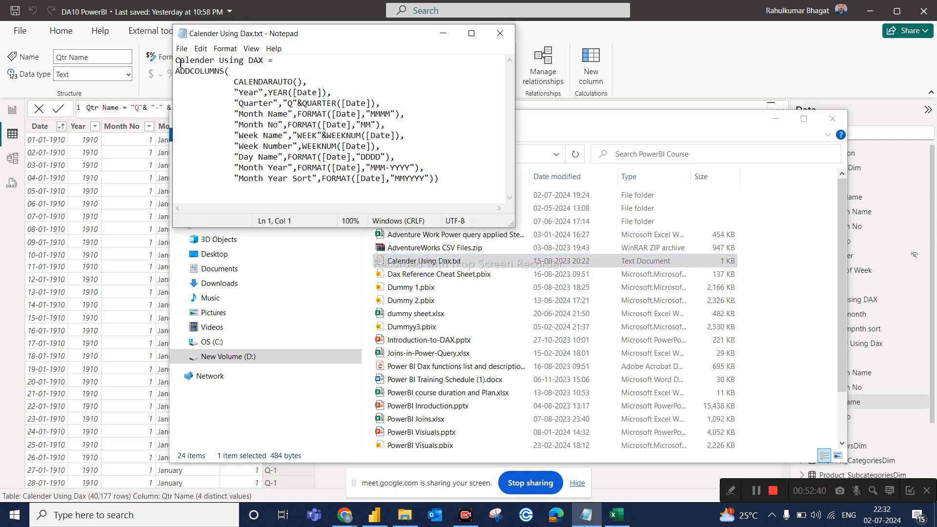
# - Copy the entire ADDCOLUMNS calendar table formula from the Notepad file
pyautogui.moveTo(179, 61); pyautogui.dragTo(403, 155)
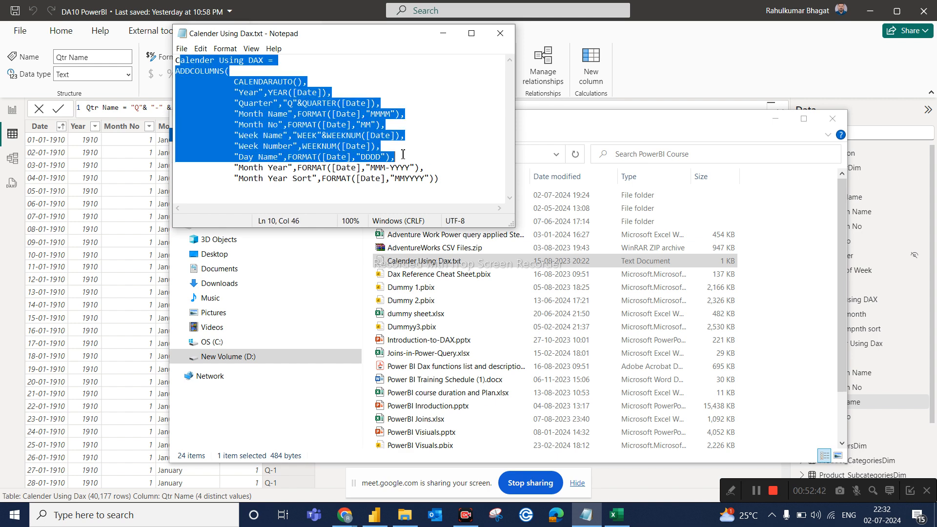
pyautogui.moveTo(459, 183); pyautogui.dragTo(170, 47)
pyautogui.hotkey('ctrl', 'c')
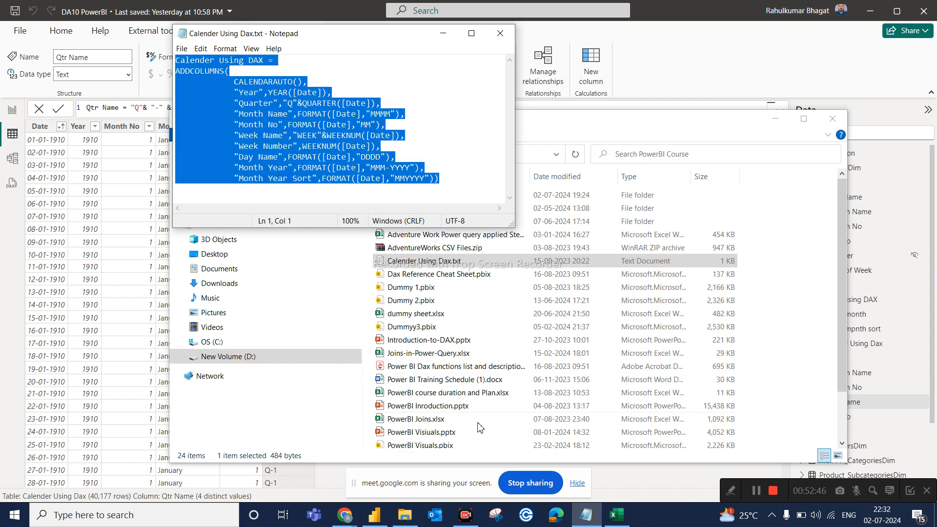
# - Switch to Power BI and start a new calculated table, replacing its default formula with the copied ADDCOLUMNS calendar code
pyautogui.click(375, 515)
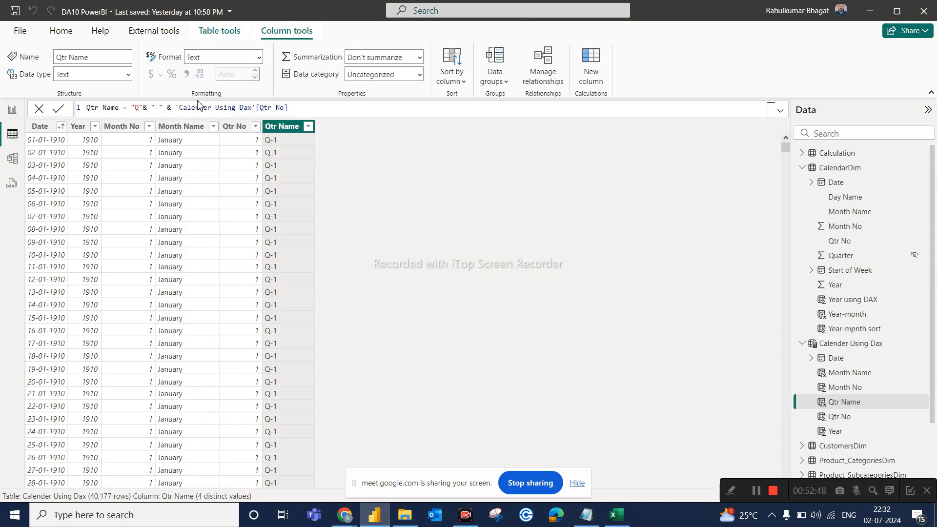
pyautogui.click(226, 32)
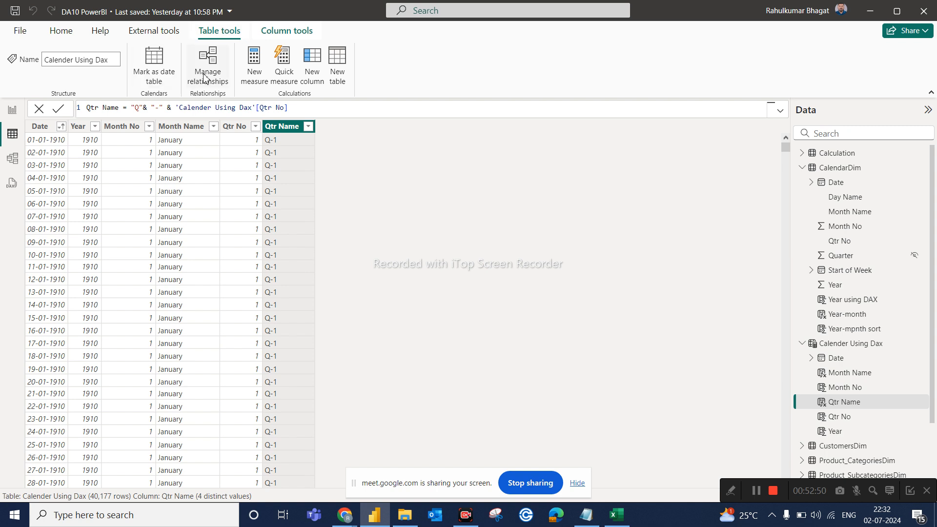
pyautogui.click(338, 73)
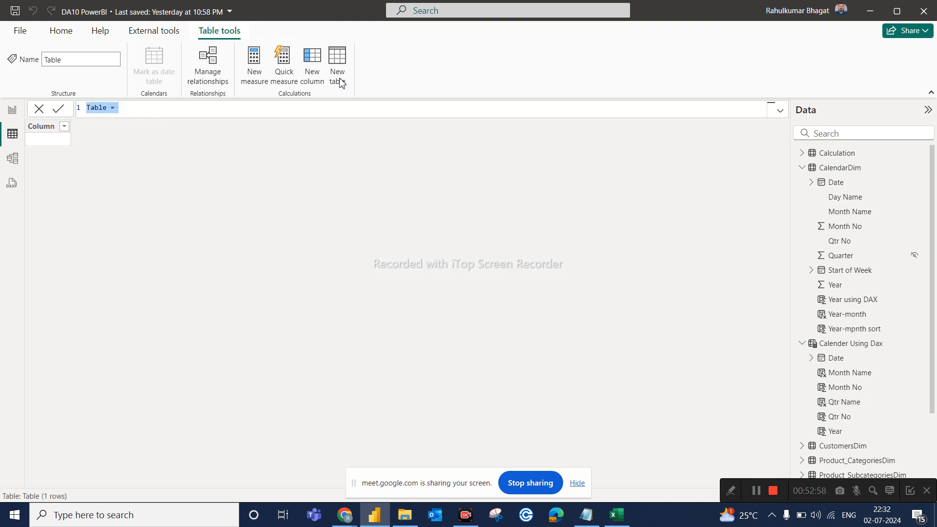
pyautogui.click(781, 111)
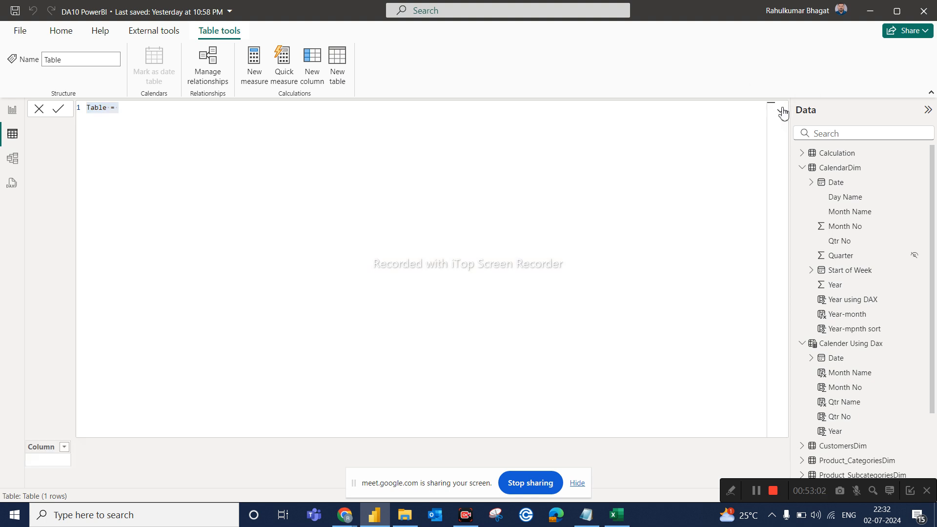
pyautogui.doubleClick(119, 107)
pyautogui.tripleClick(119, 107)
pyautogui.hotkey('ctrl', 'v')
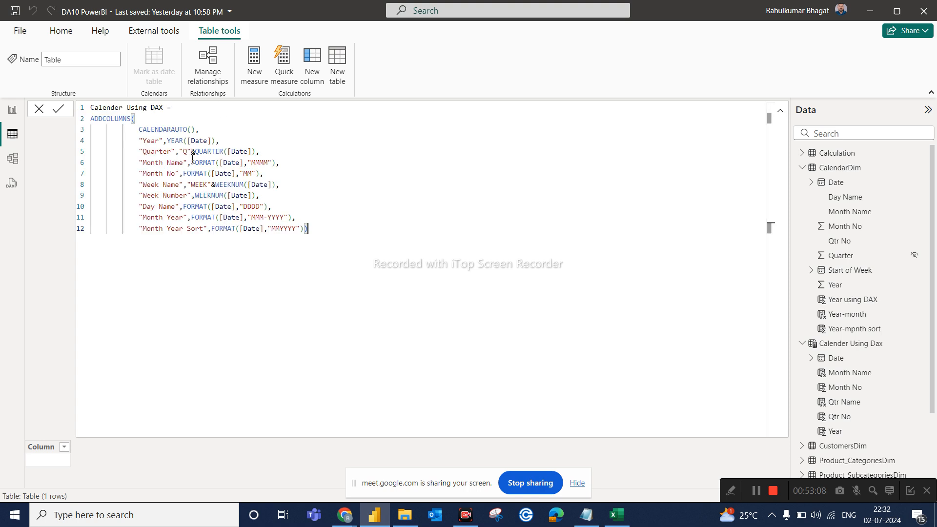
# - Name the new table Calender Using DAX 1 in its formula and create it
pyautogui.press('Return')
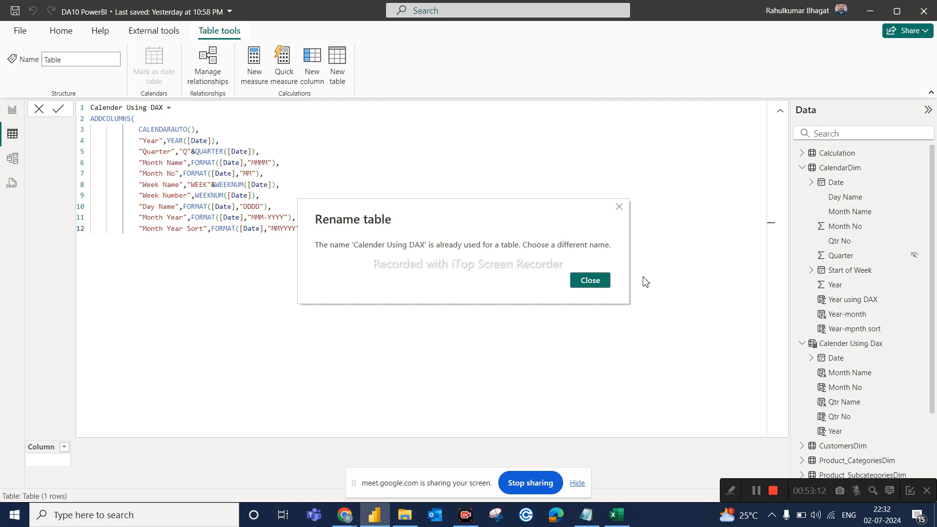
pyautogui.click(599, 285)
pyautogui.click(165, 108)
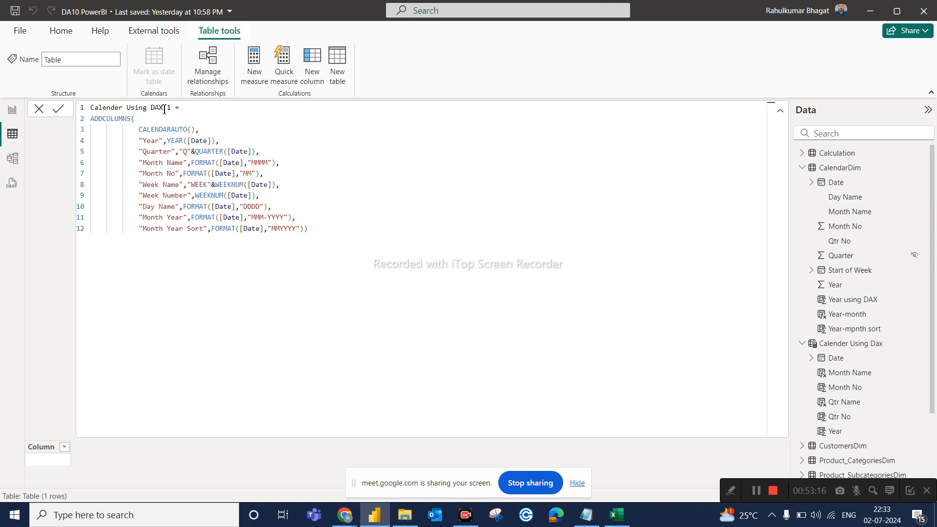
pyautogui.press('Return')
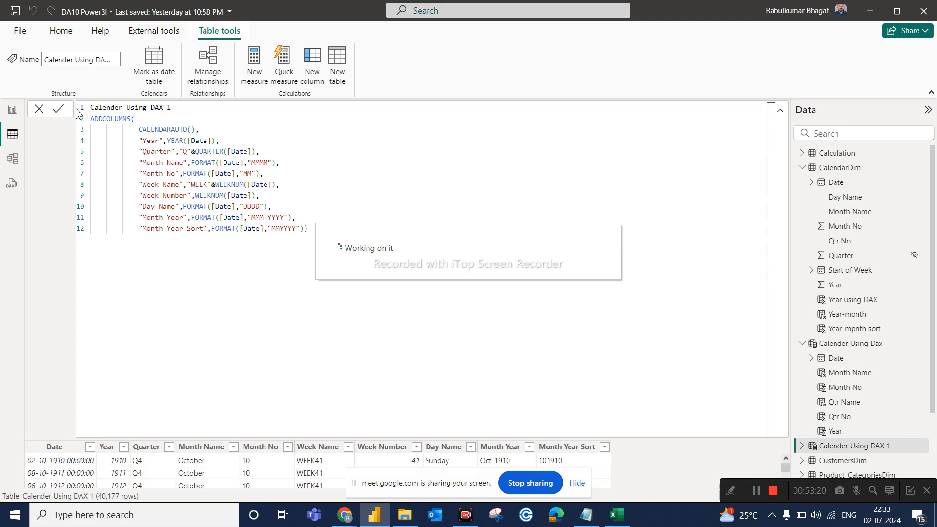
# - Compare the ADDCOLUMNS formula of Calender Using DAX 1 with the columns in the resulting table
pyautogui.click(780, 111)
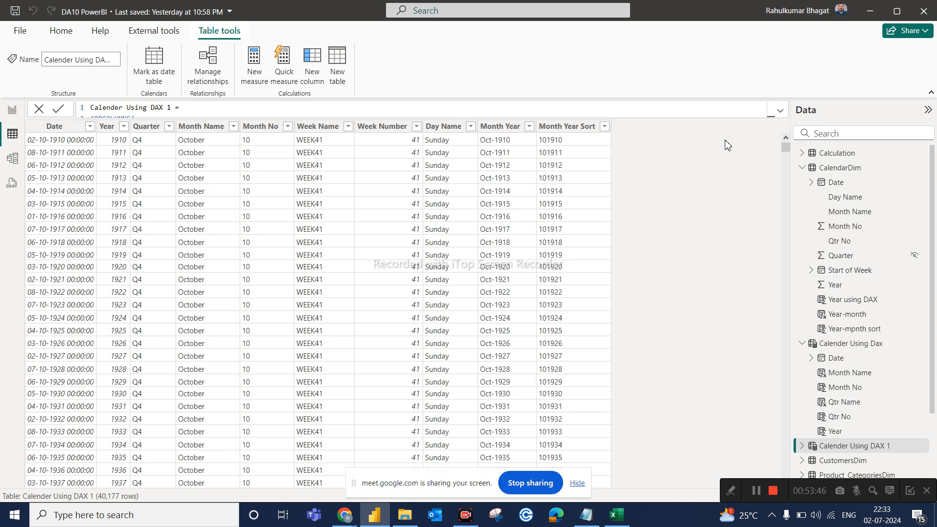
pyautogui.click(781, 116)
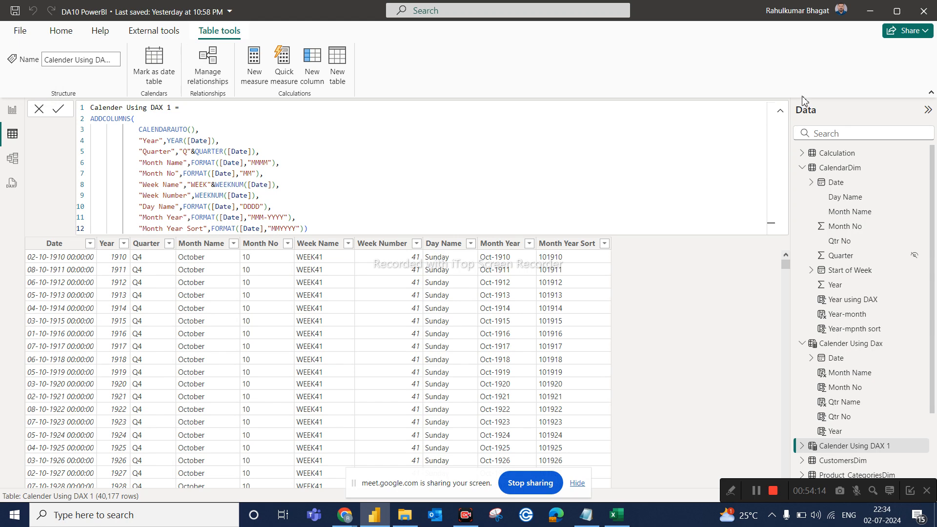
pyautogui.click(780, 111)
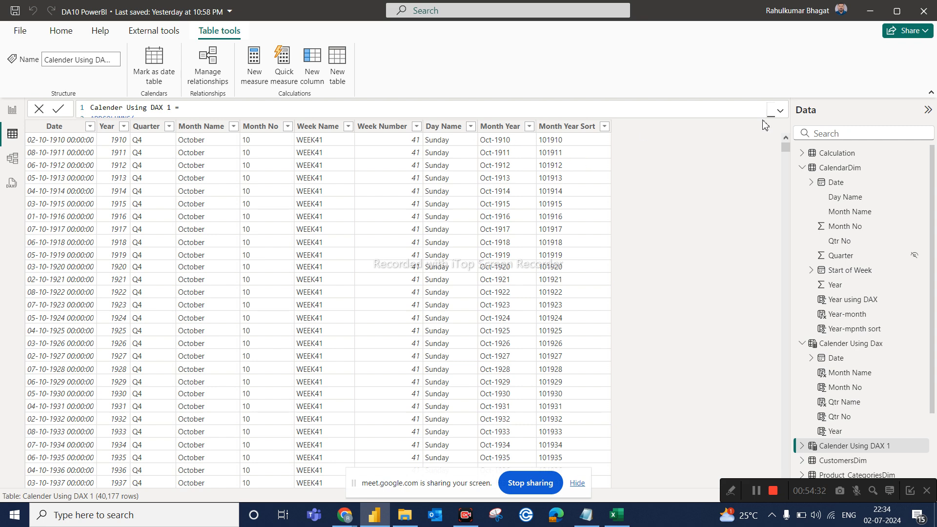
pyautogui.click(781, 112)
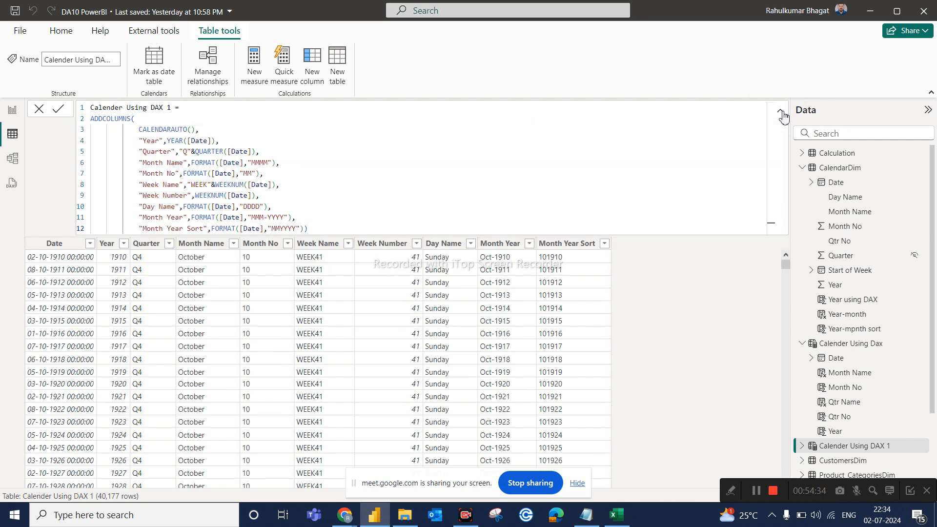
pyautogui.click(782, 114)
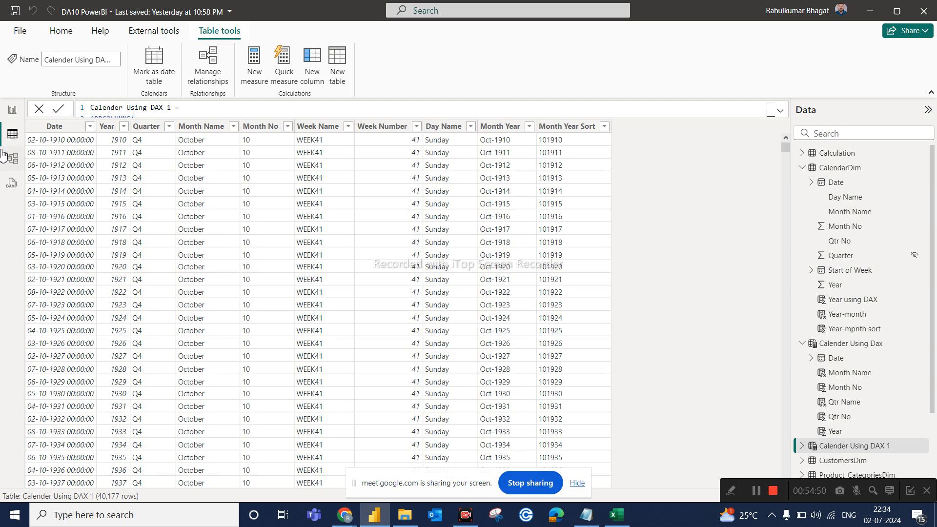
# - Move the Total Order Qty by Year-month chart on report Page 3 closer to the SubcategoryName chart
pyautogui.click(6, 115)
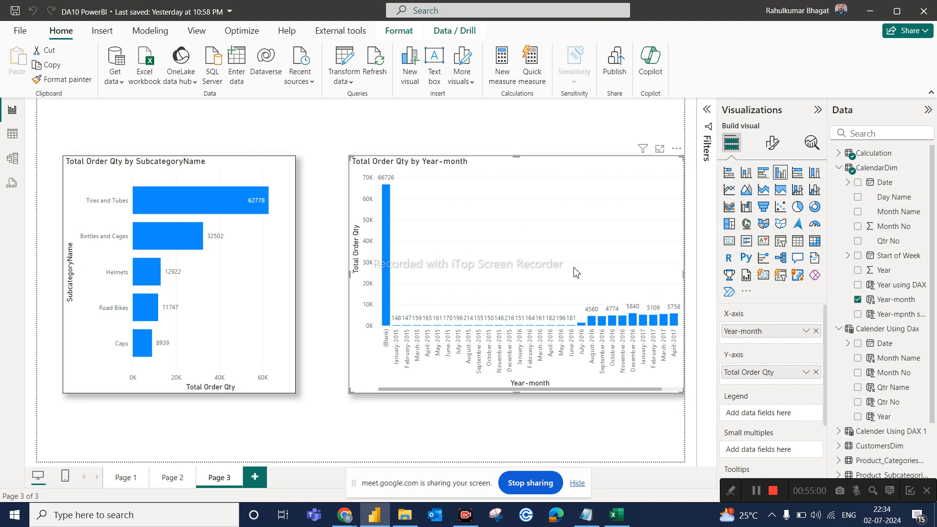
pyautogui.moveTo(577, 272); pyautogui.dragTo(547, 272)
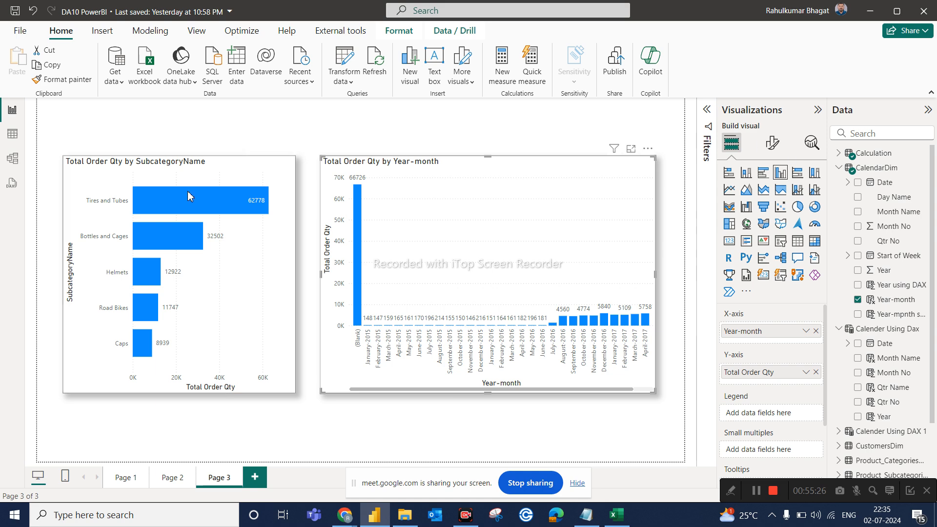
# - Sort the SalesFact table by OrderDate in ascending order and review the order dates from the earliest onward
pyautogui.click(9, 127)
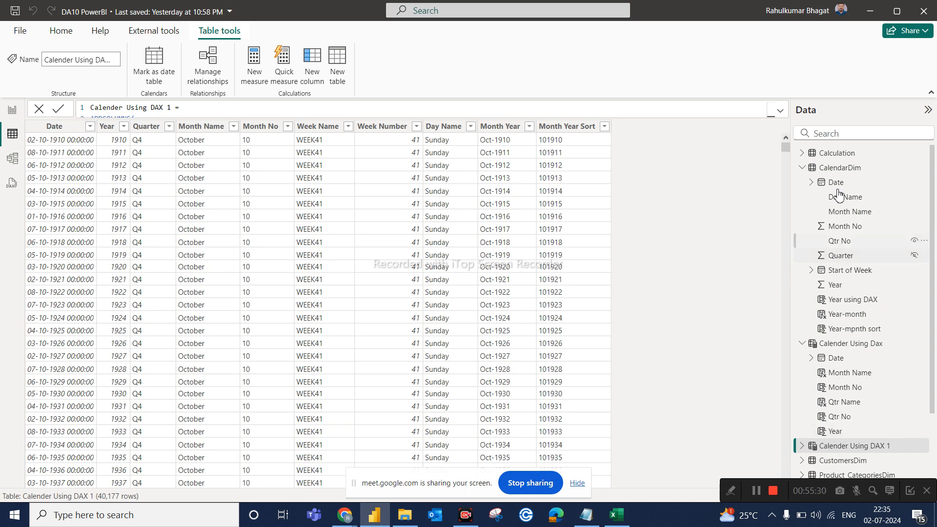
pyautogui.click(805, 167)
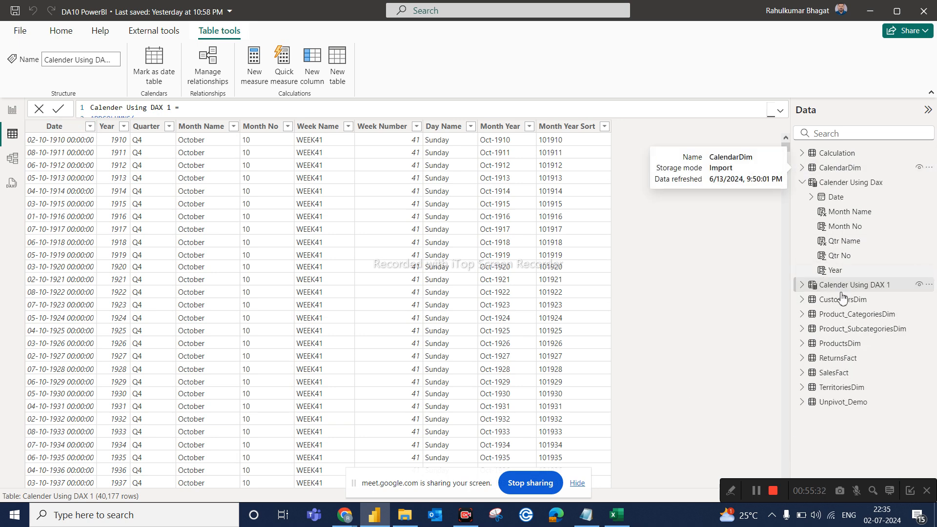
pyautogui.click(836, 373)
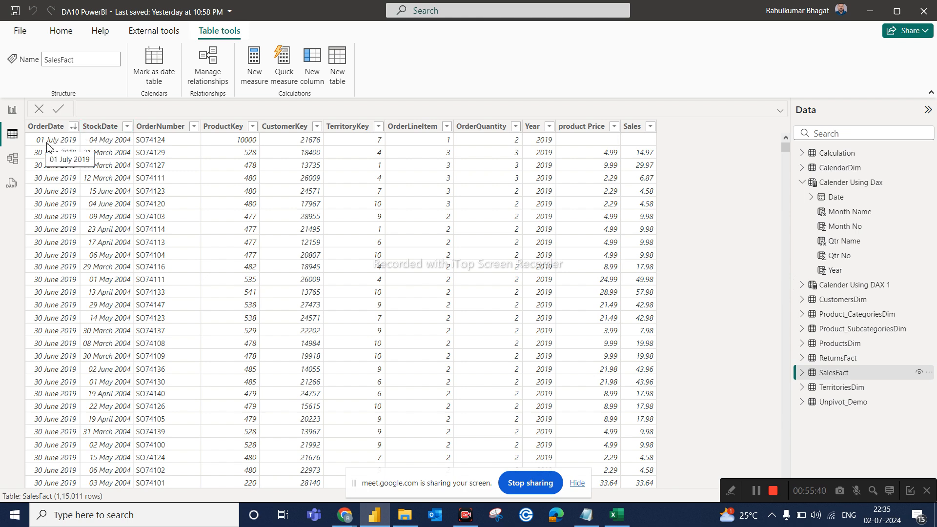
pyautogui.click(74, 128)
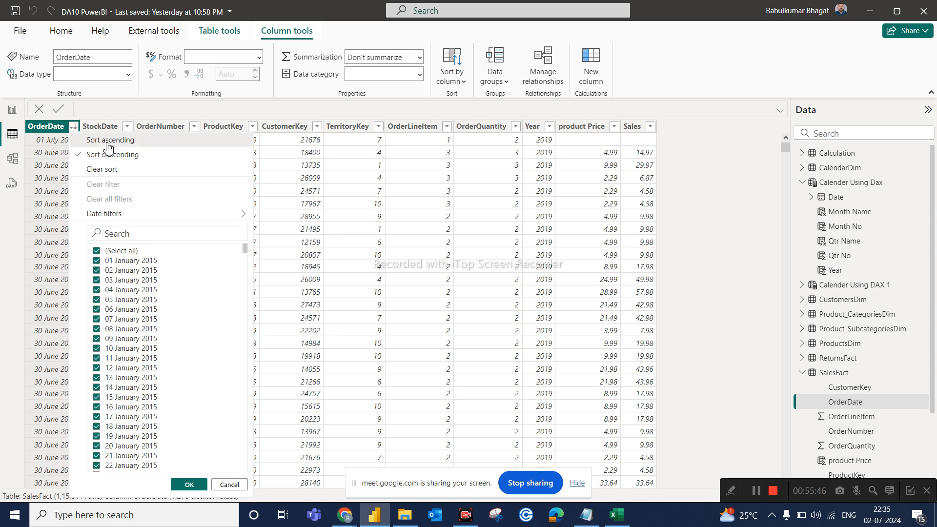
pyautogui.click(109, 141)
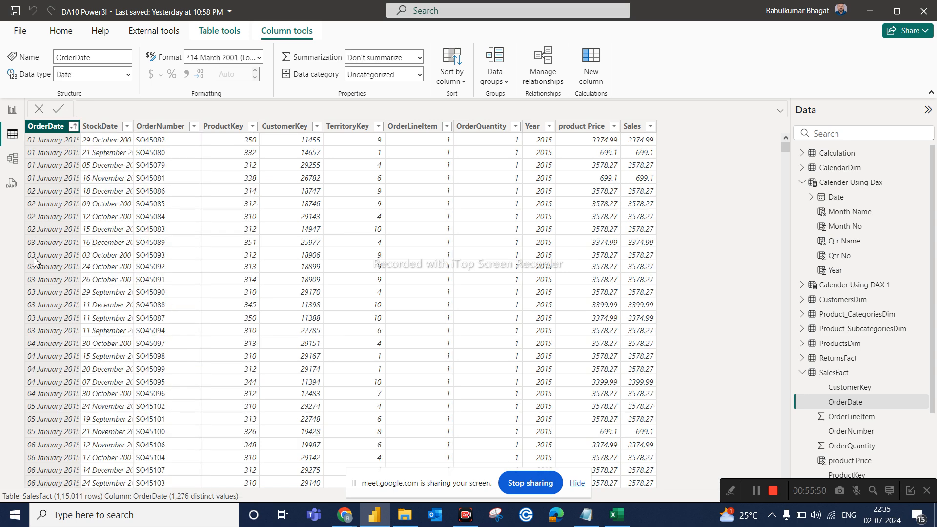
pyautogui.scroll(-5, 33, 406)
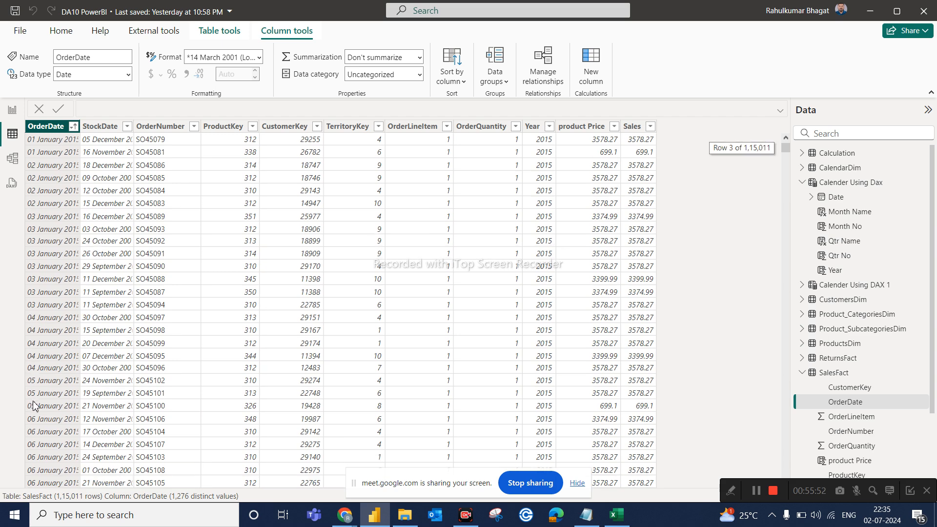
pyautogui.scroll(-7, 30, 454)
pyautogui.scroll(-6, 29, 454)
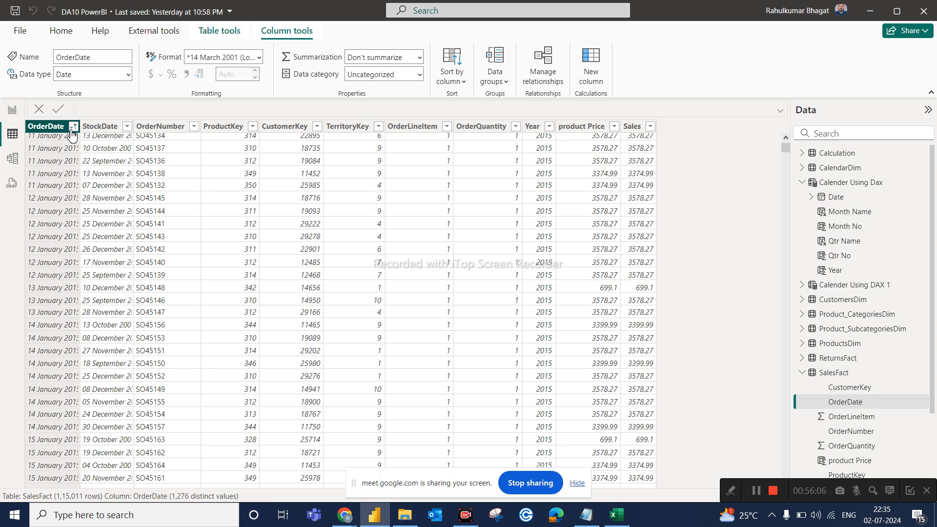
# - Examine the relationships between CalendarDim, SalesFact and the other tables in the model diagram and return to the report page
pyautogui.click(11, 157)
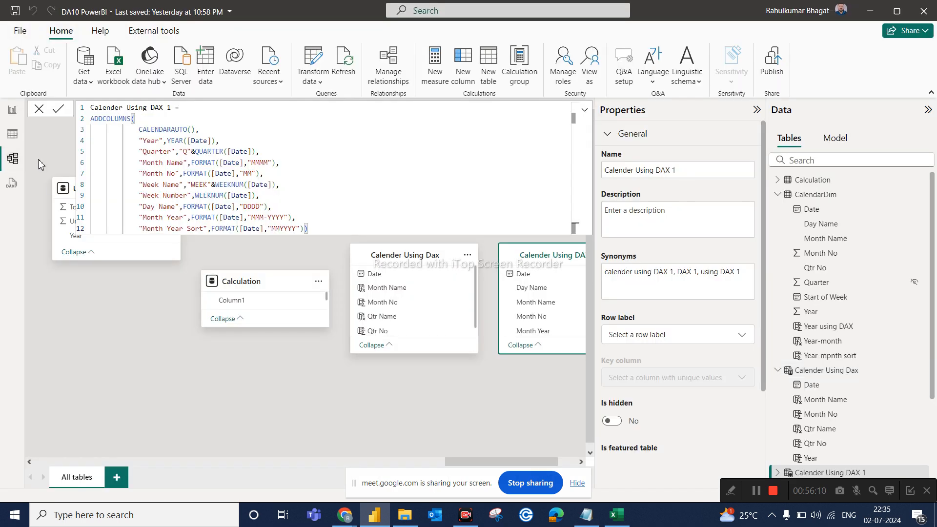
pyautogui.click(43, 108)
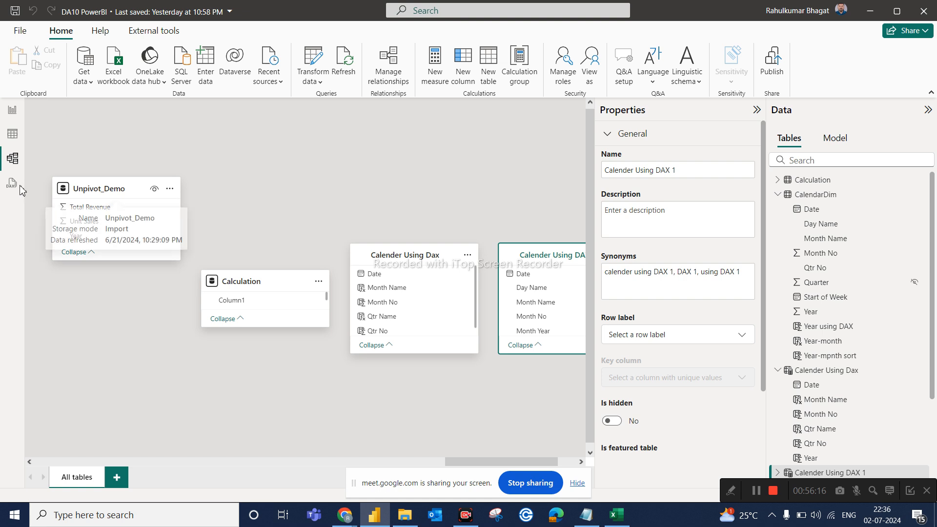
pyautogui.click(146, 462)
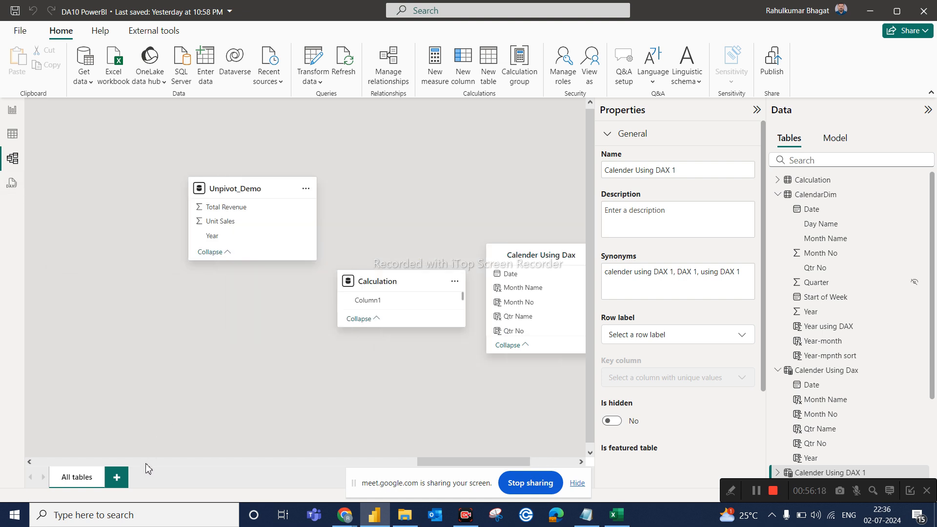
pyautogui.click(92, 463)
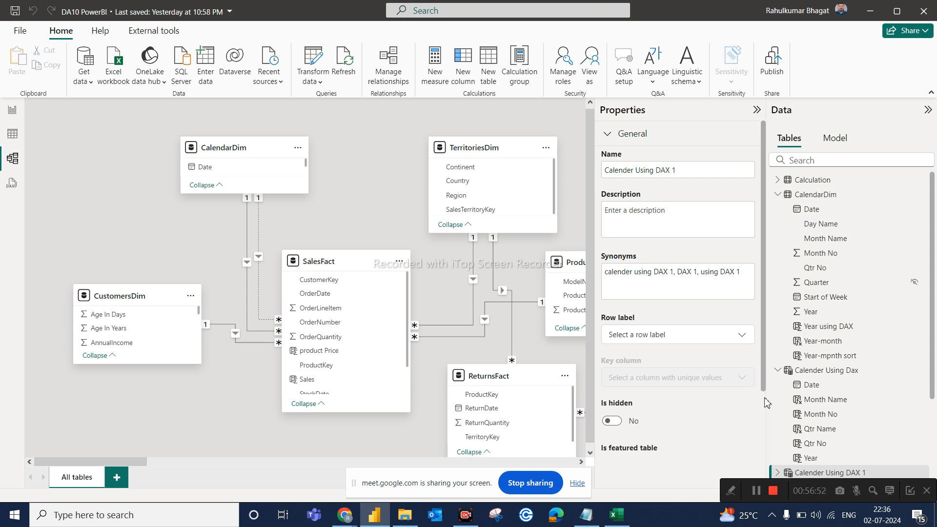
pyautogui.click(757, 110)
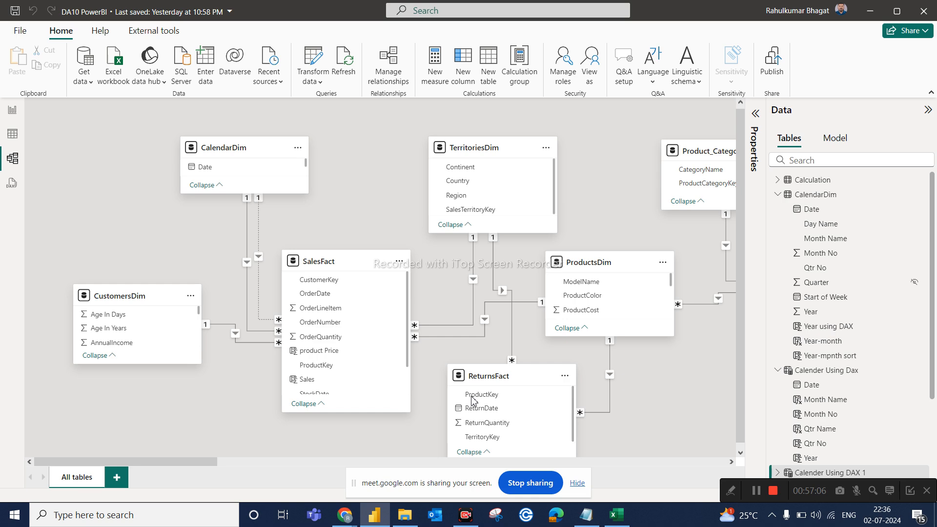
pyautogui.click(12, 110)
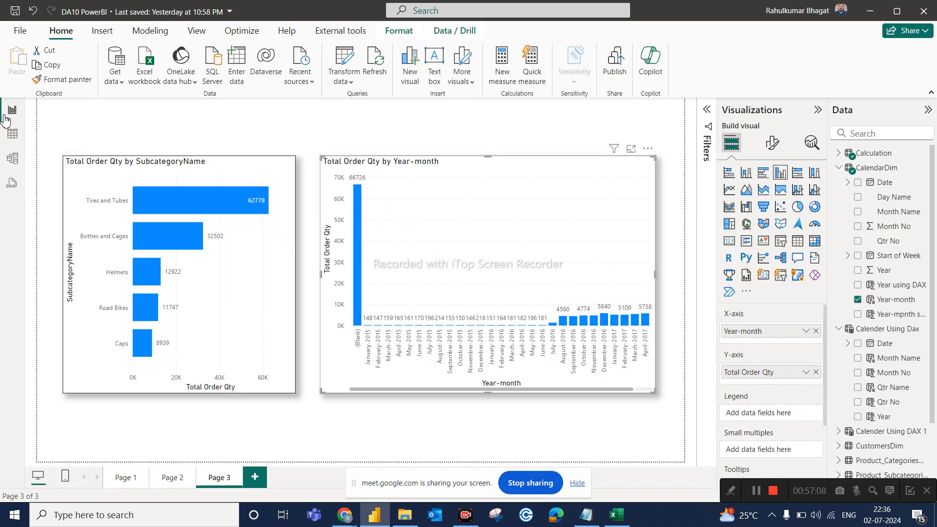